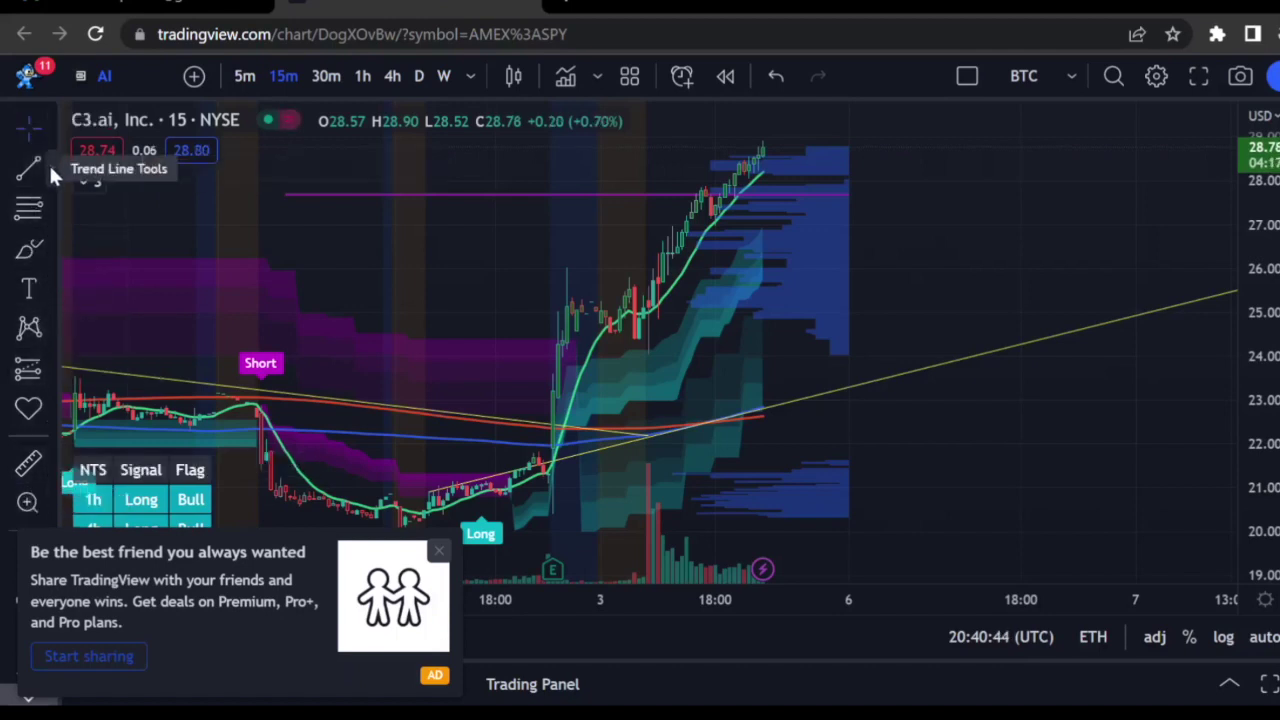
- Remove Horizontal Line from the favorite drawing tools and add Regression Trend, Ray and Trend Line
click(52, 170)
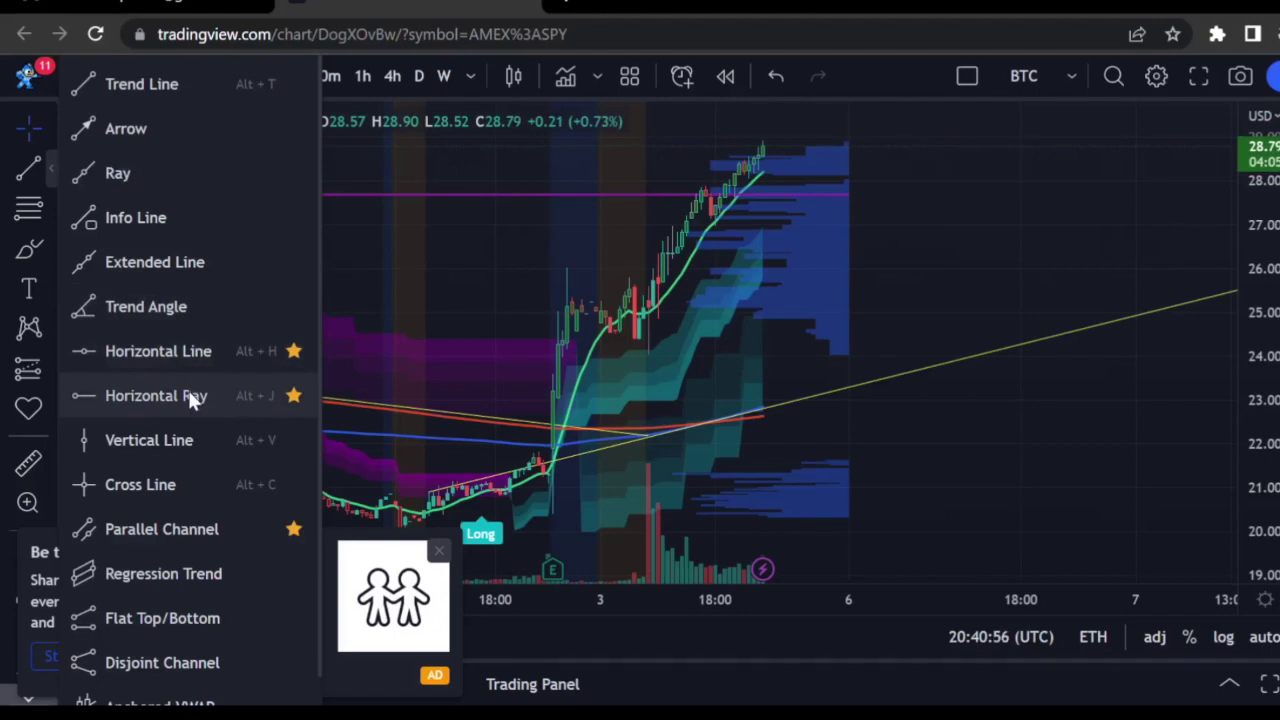
click(294, 352)
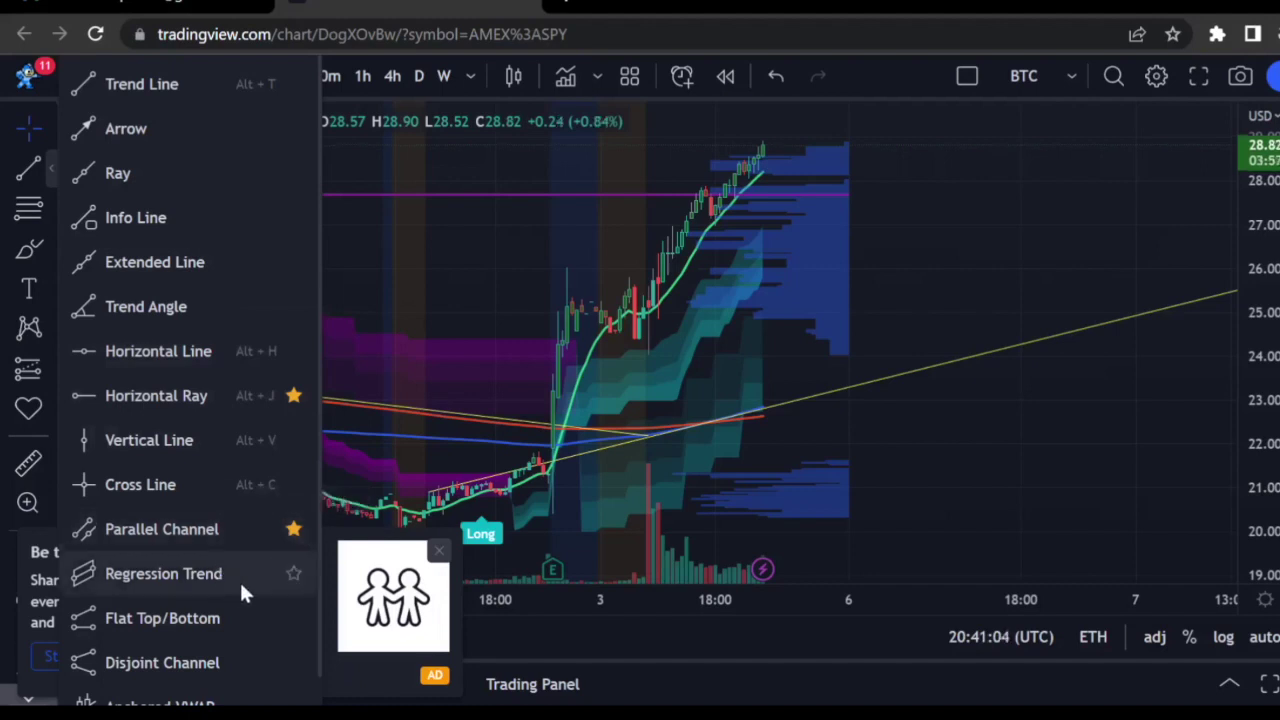
click(293, 573)
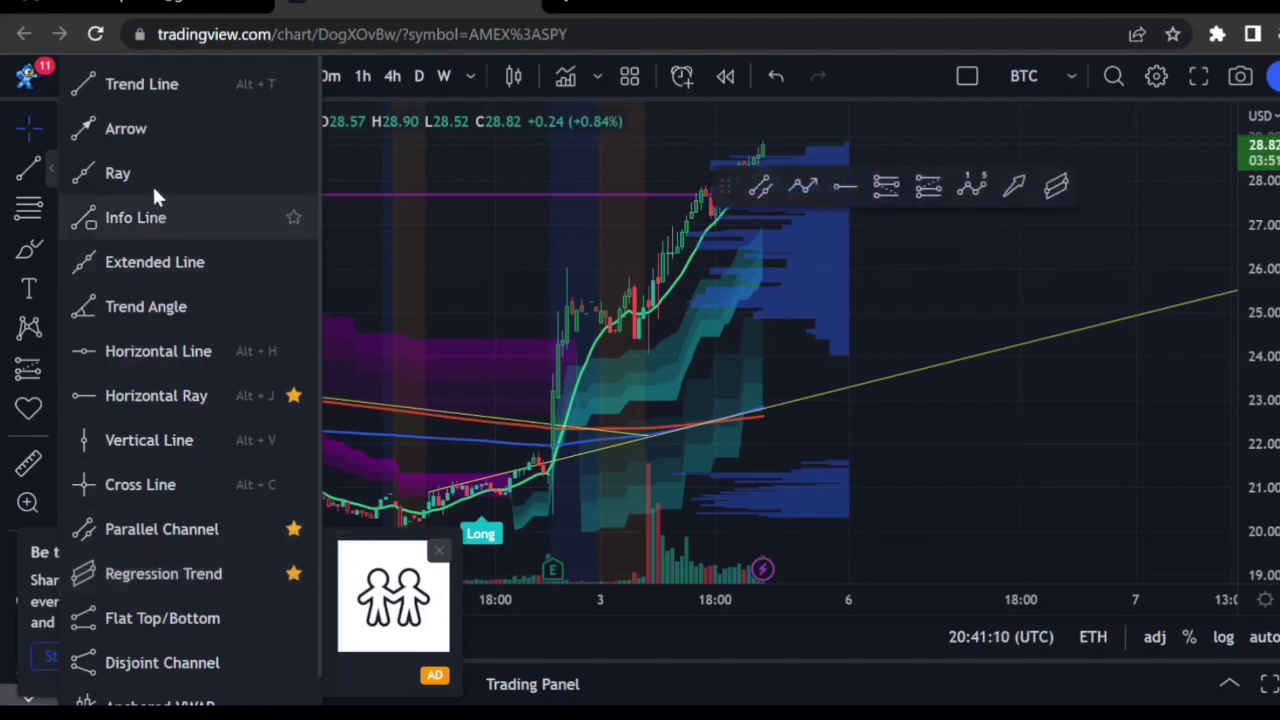
click(293, 173)
scroll(250, 283, down, 1)
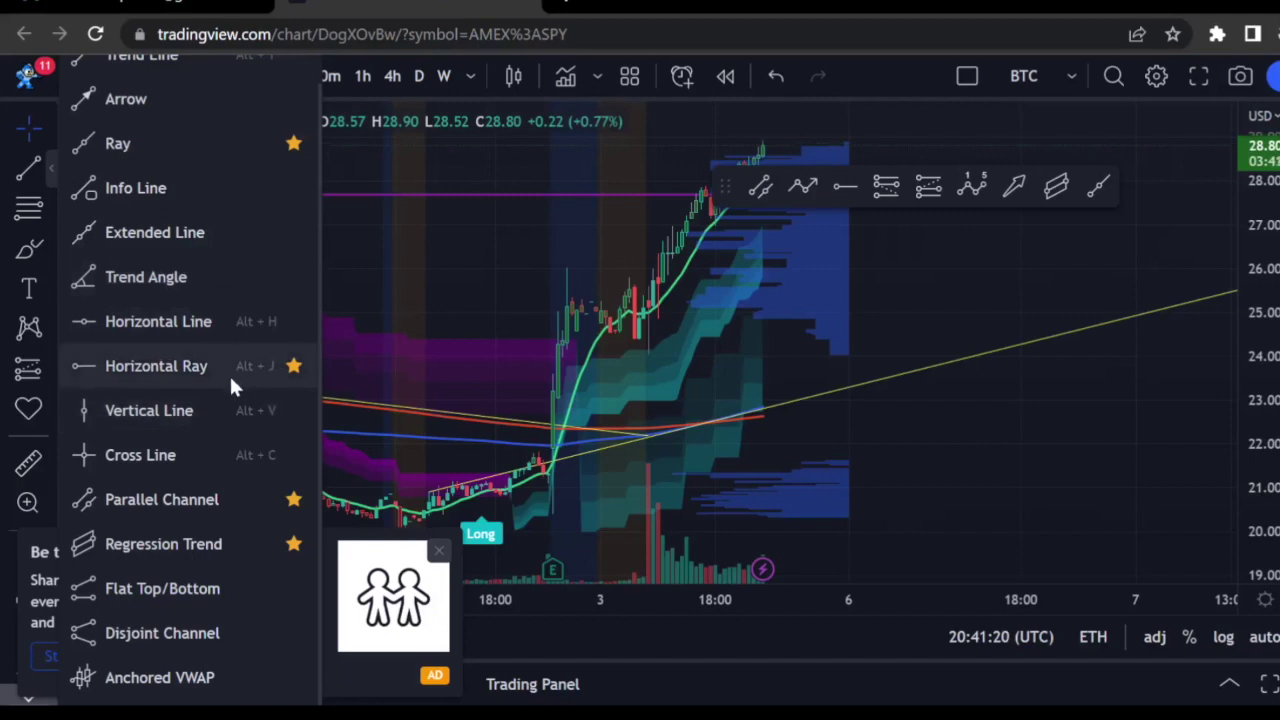
scroll(234, 338, up, 1)
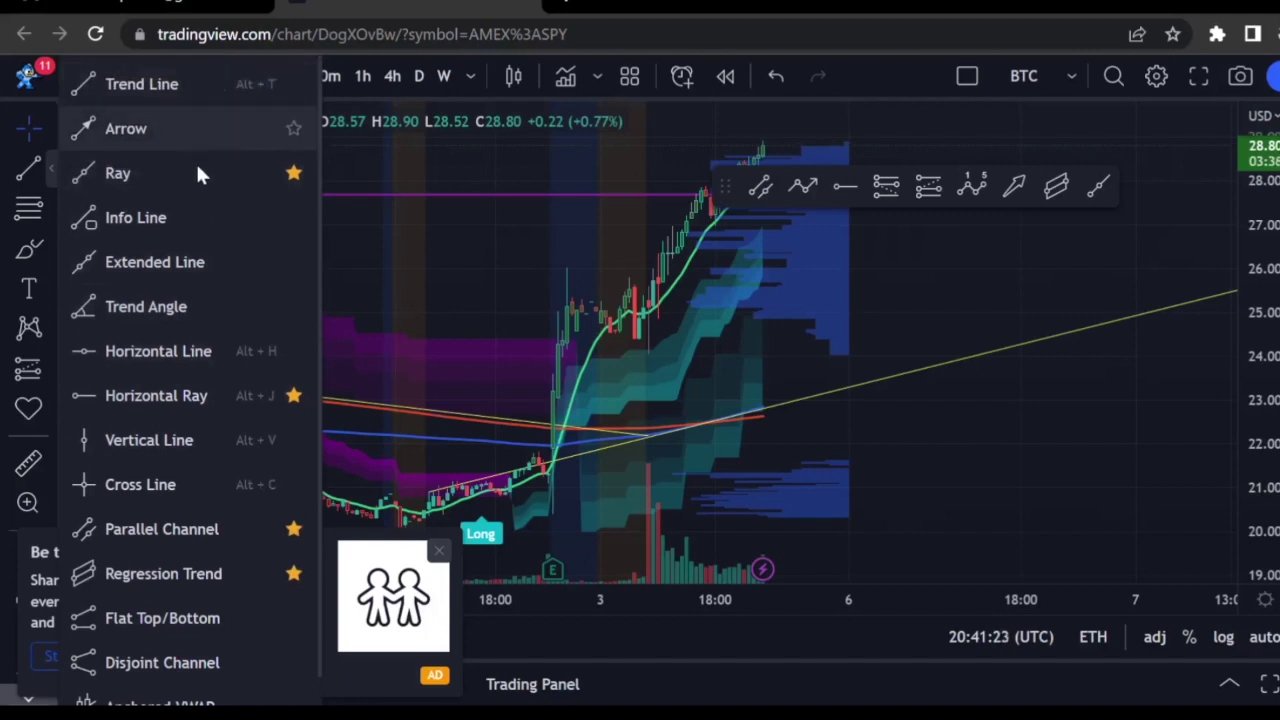
click(293, 85)
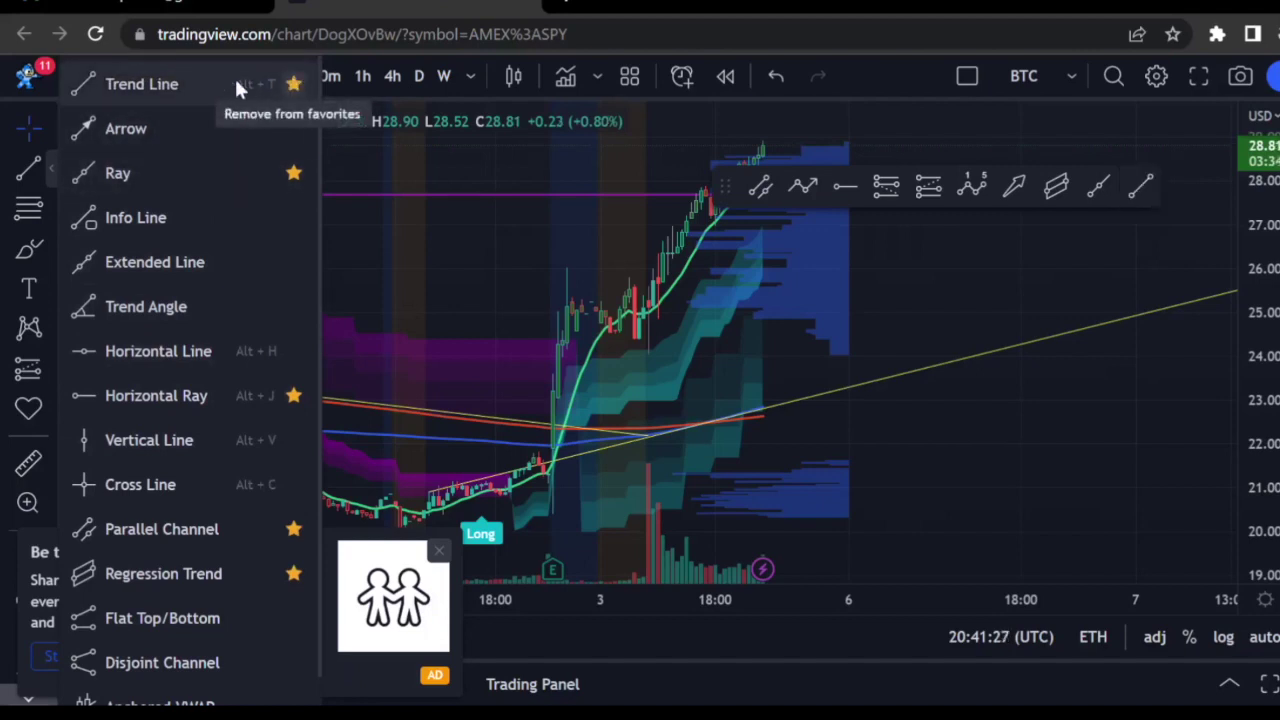
click(38, 130)
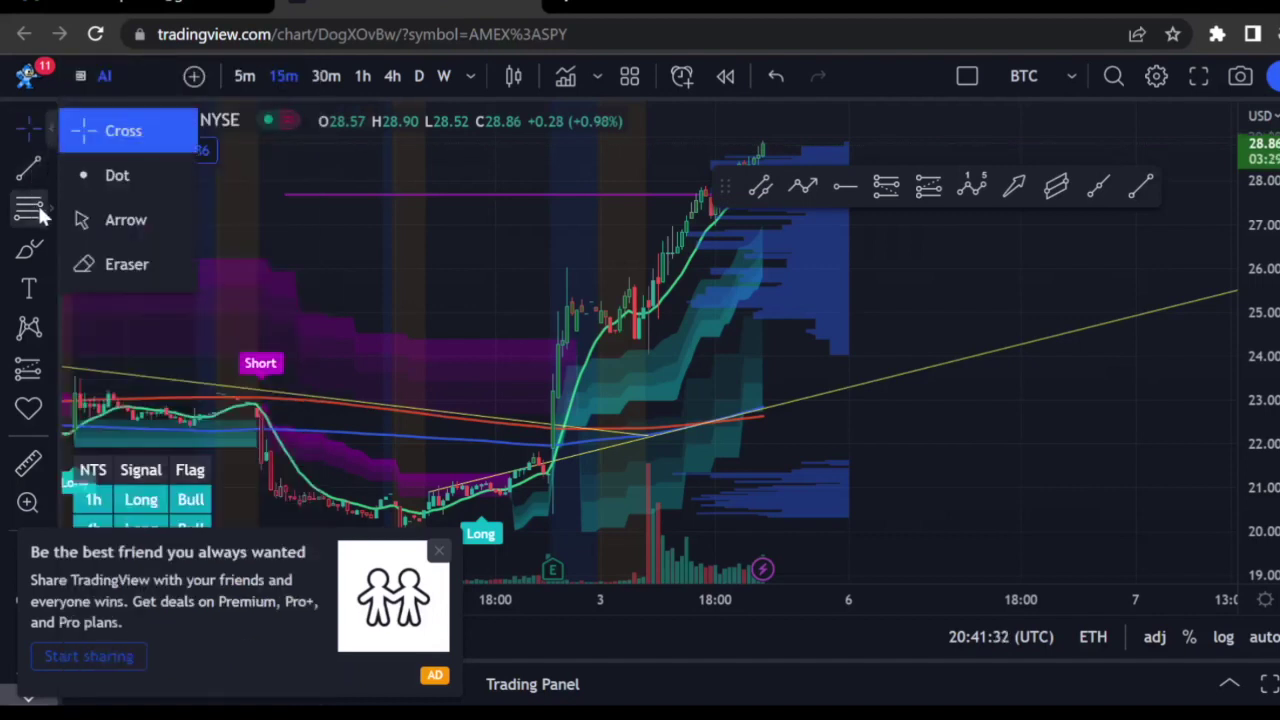
click(49, 204)
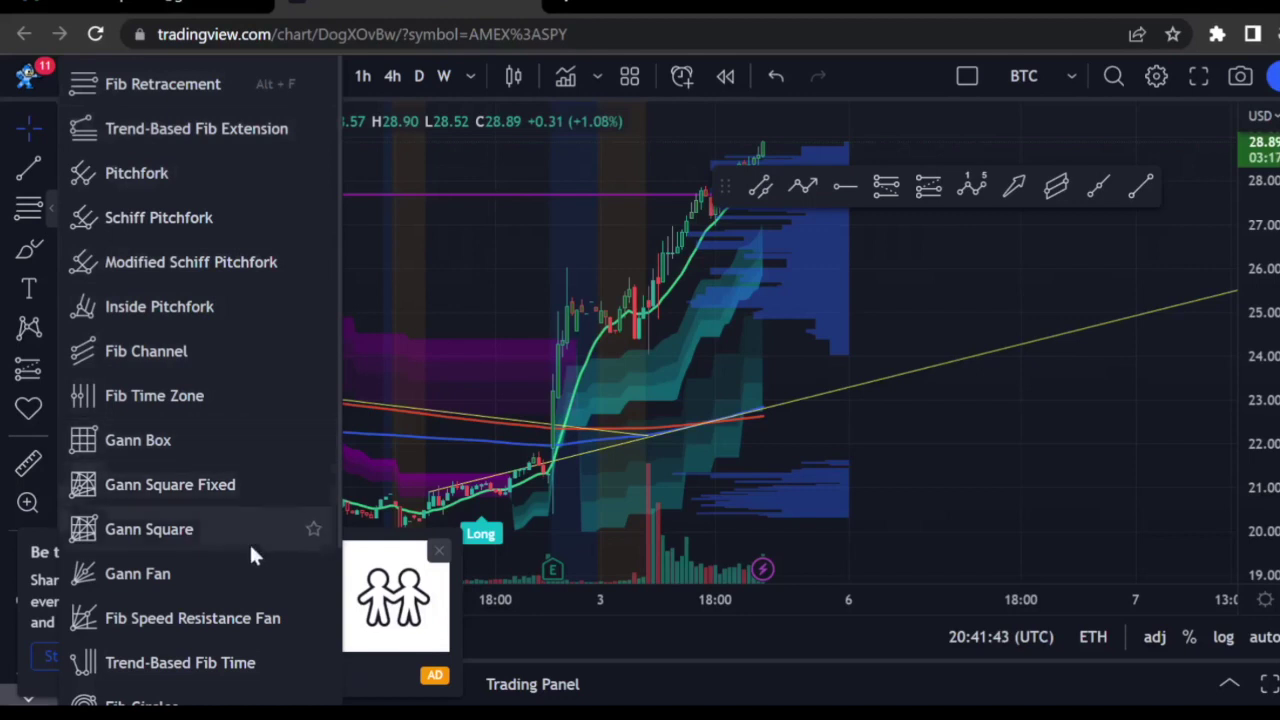
scroll(249, 543, down, 2)
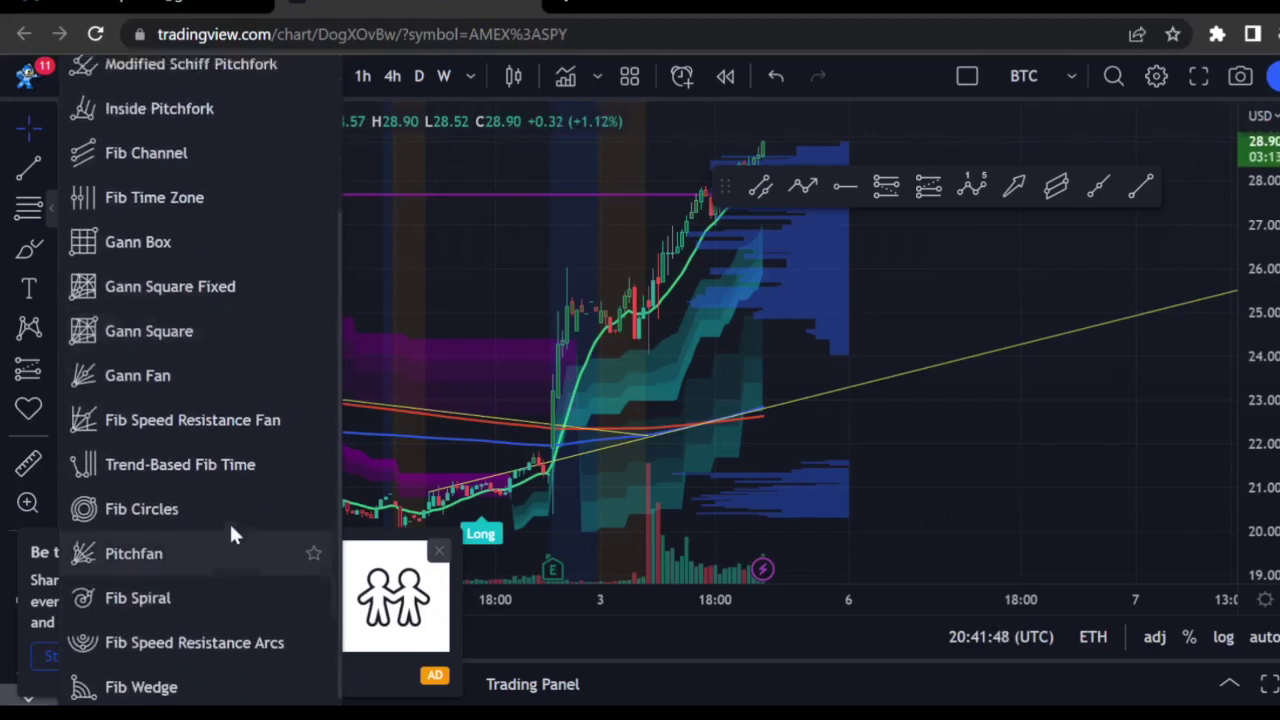
scroll(232, 533, up, 2)
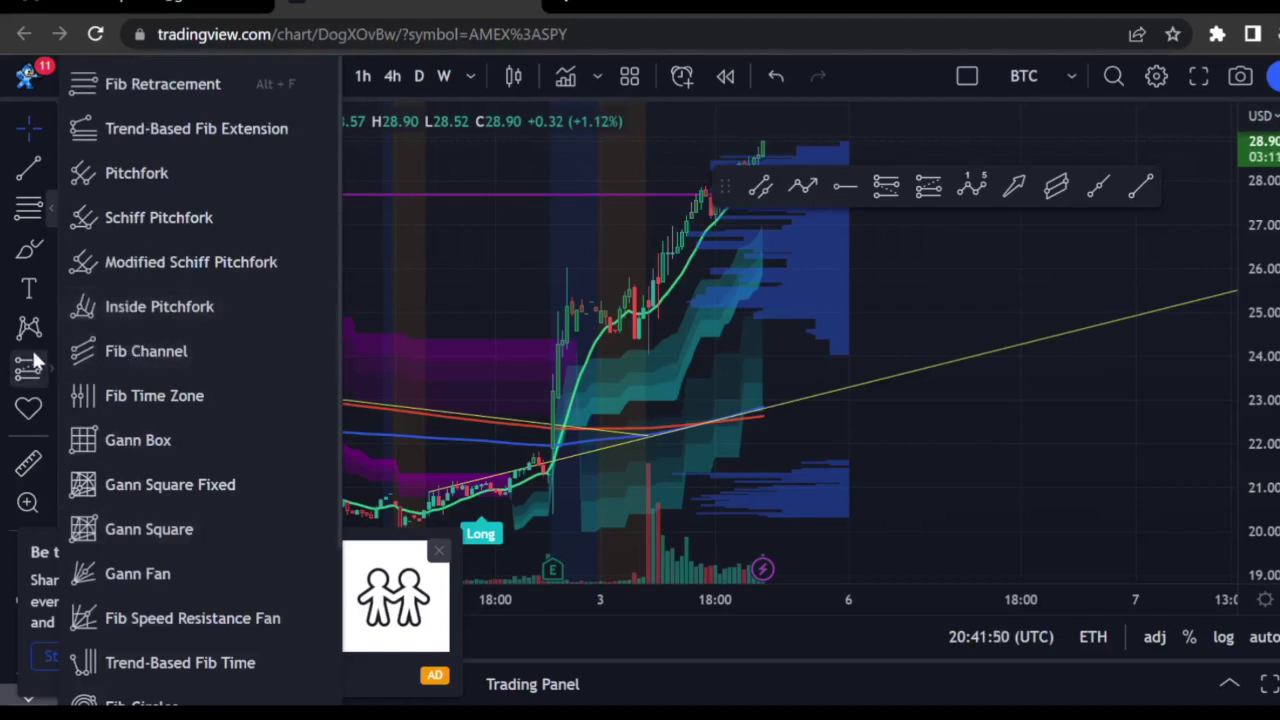
- Draw a zigzag Path from the latest candle, rising, dipping just below 27.00 and rising above 29.00, and delete it
click(51, 245)
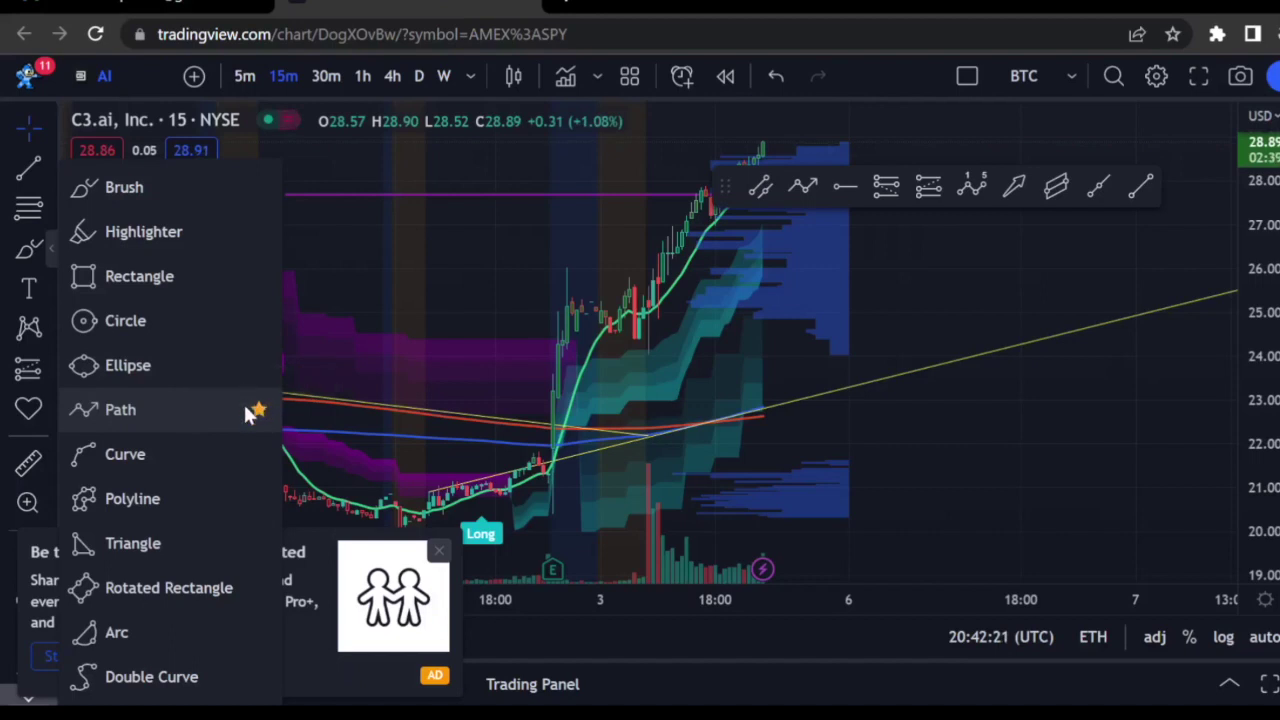
click(193, 405)
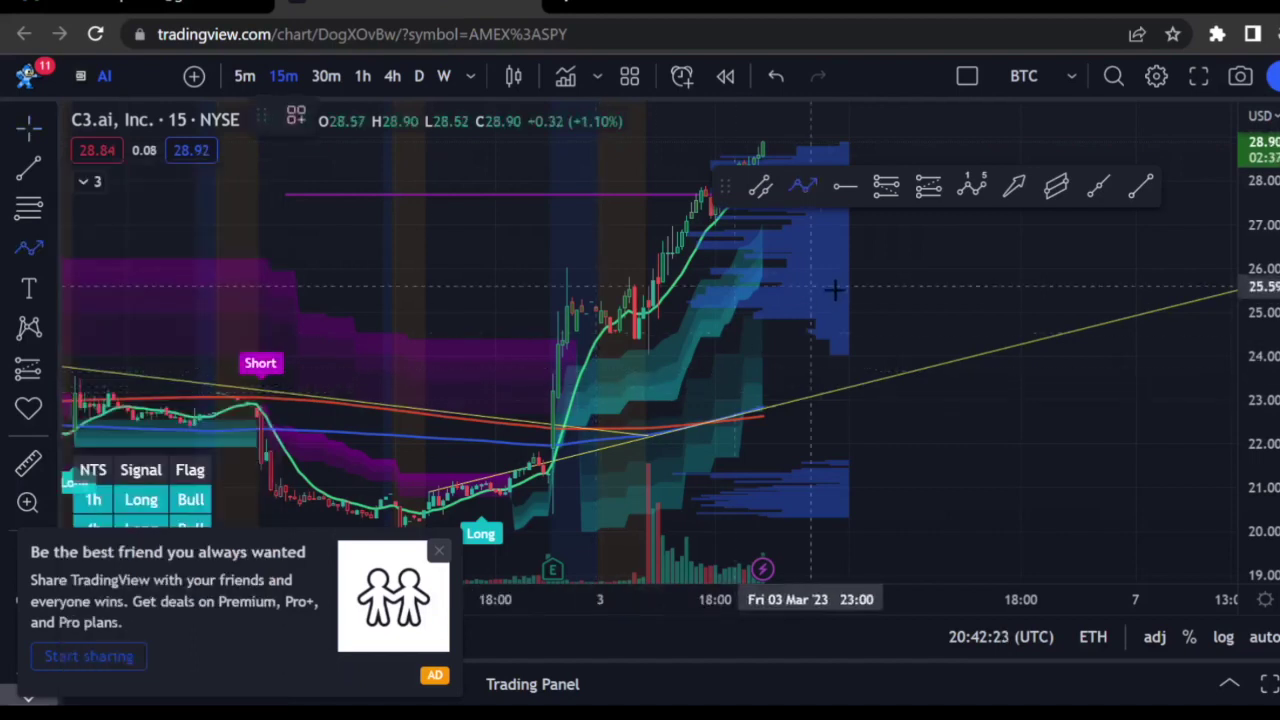
click(768, 147)
click(787, 125)
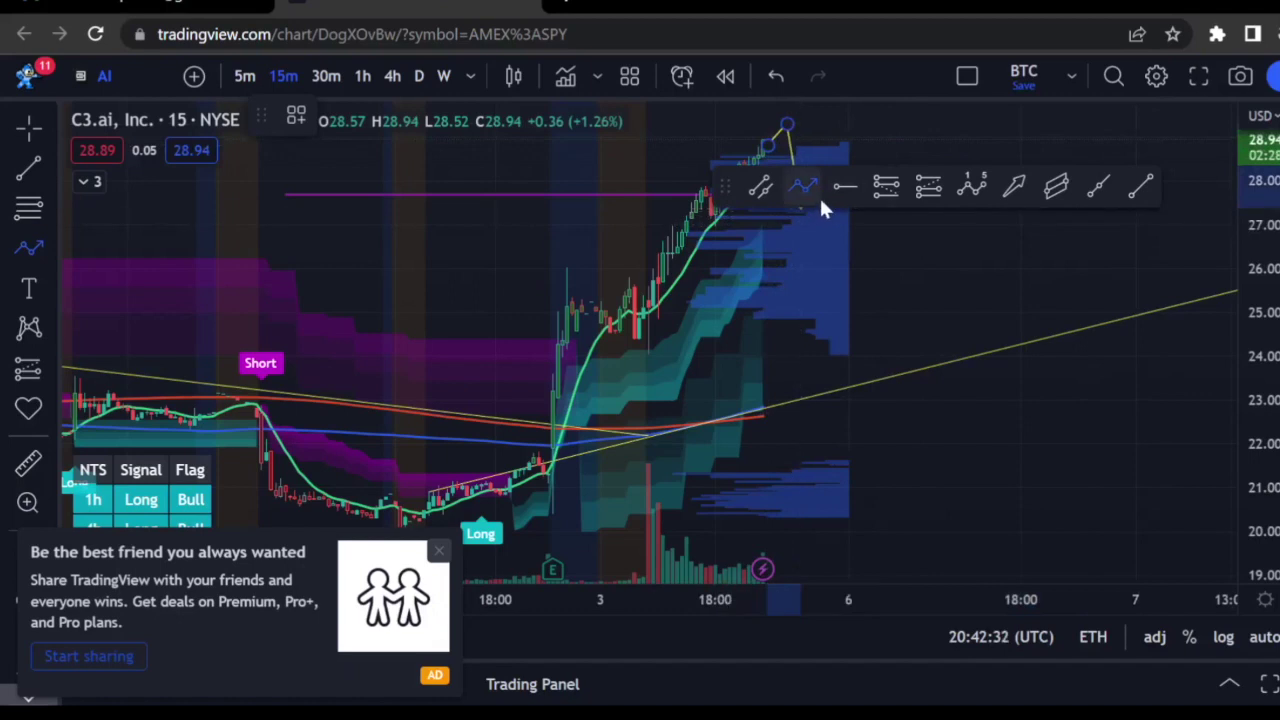
click(835, 250)
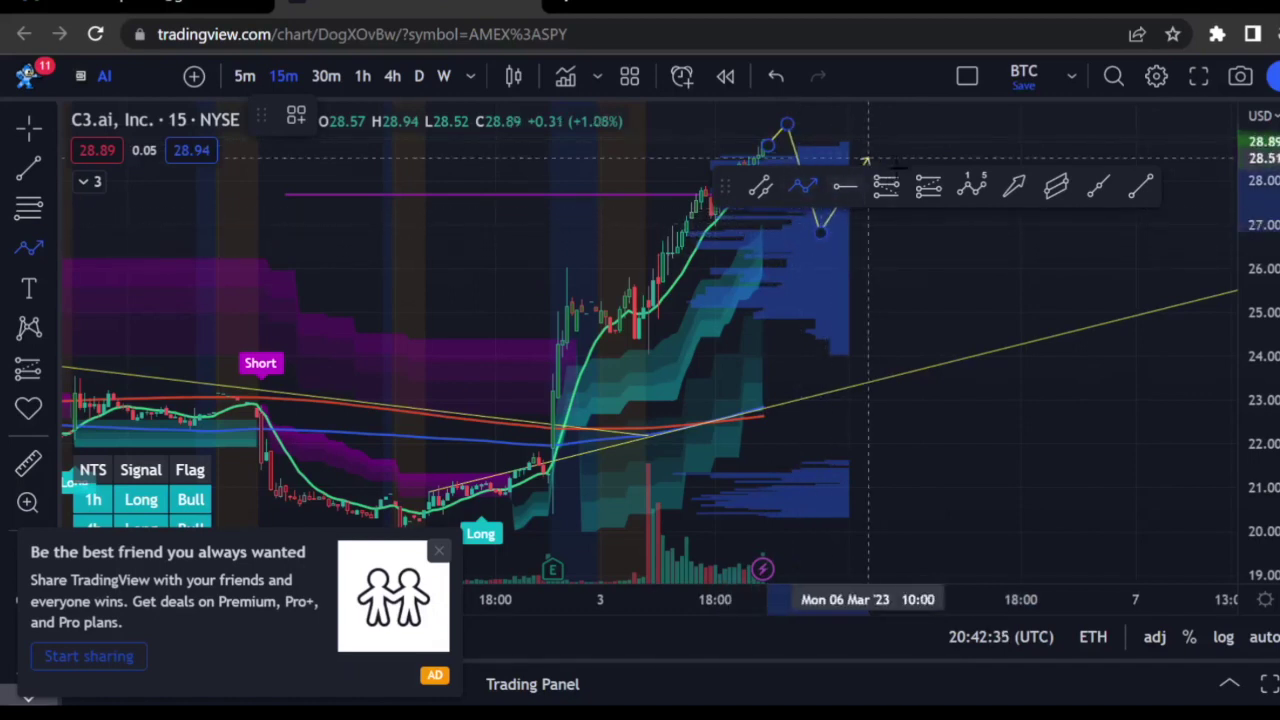
double_click(908, 104)
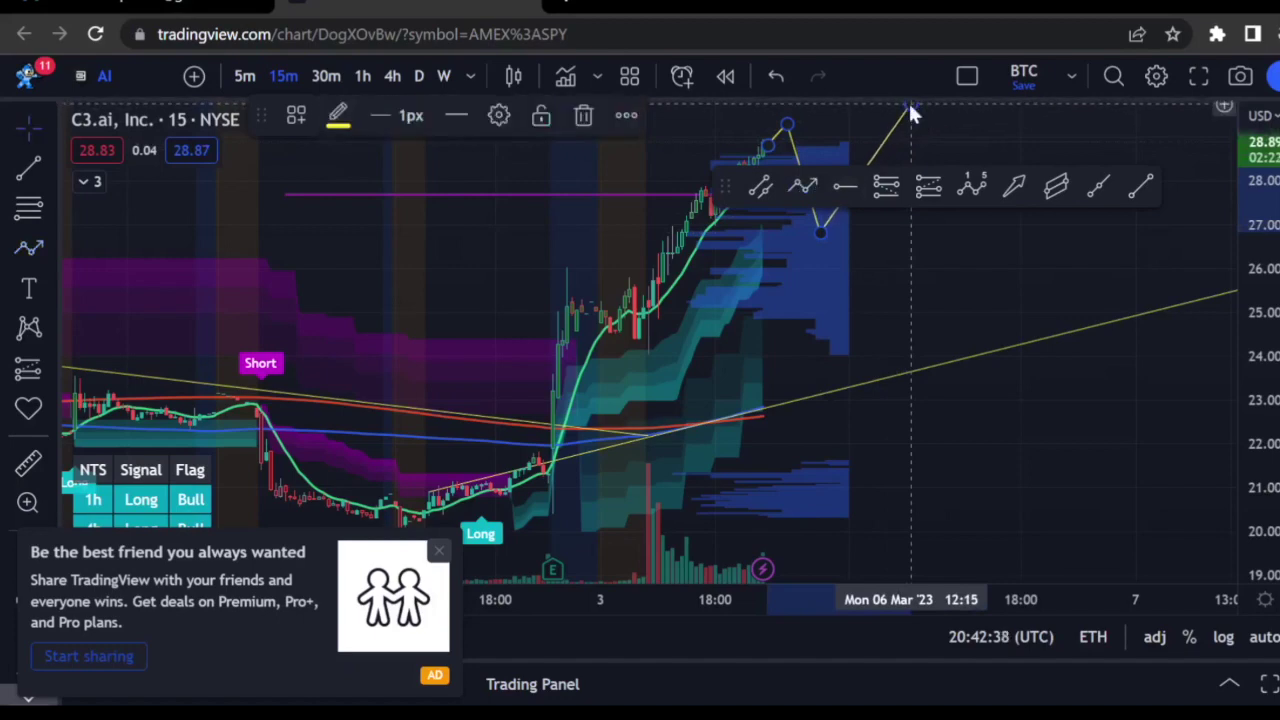
click(966, 152)
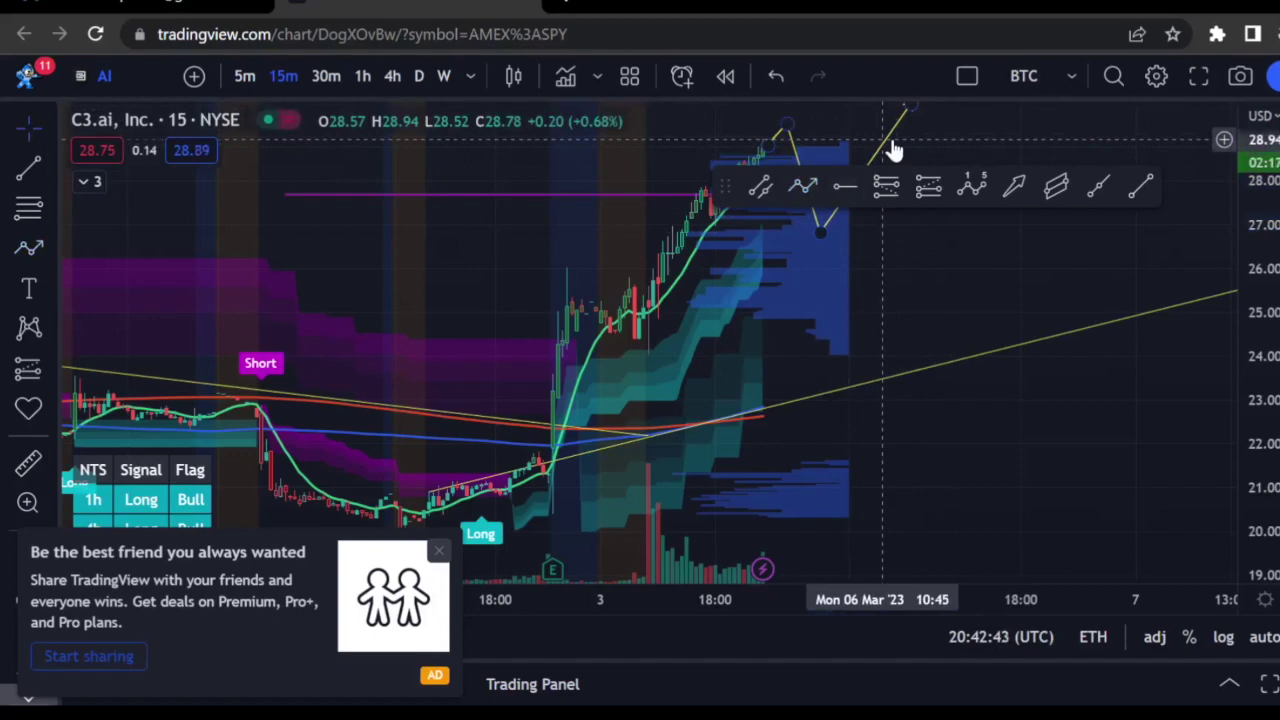
click(893, 150)
key(Delete)
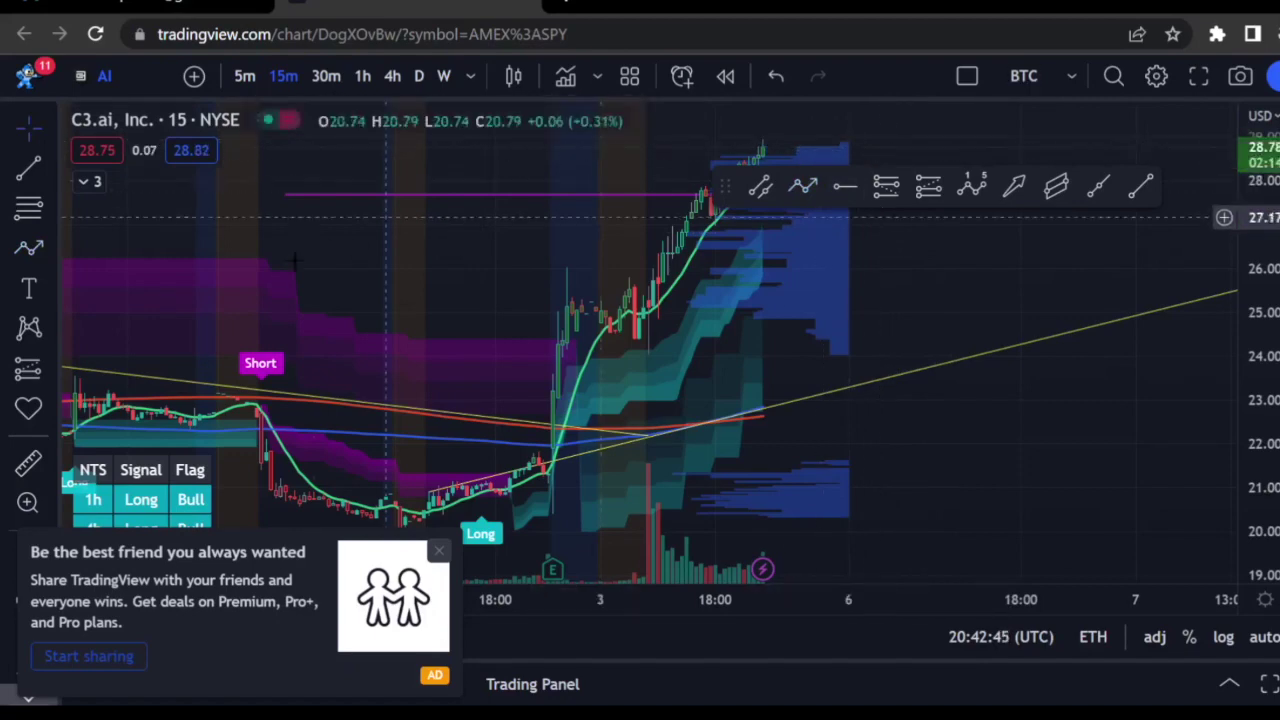
- Draw a small circle centred at about 24.55 around the 3 March pullback candles, and delete it
click(47, 283)
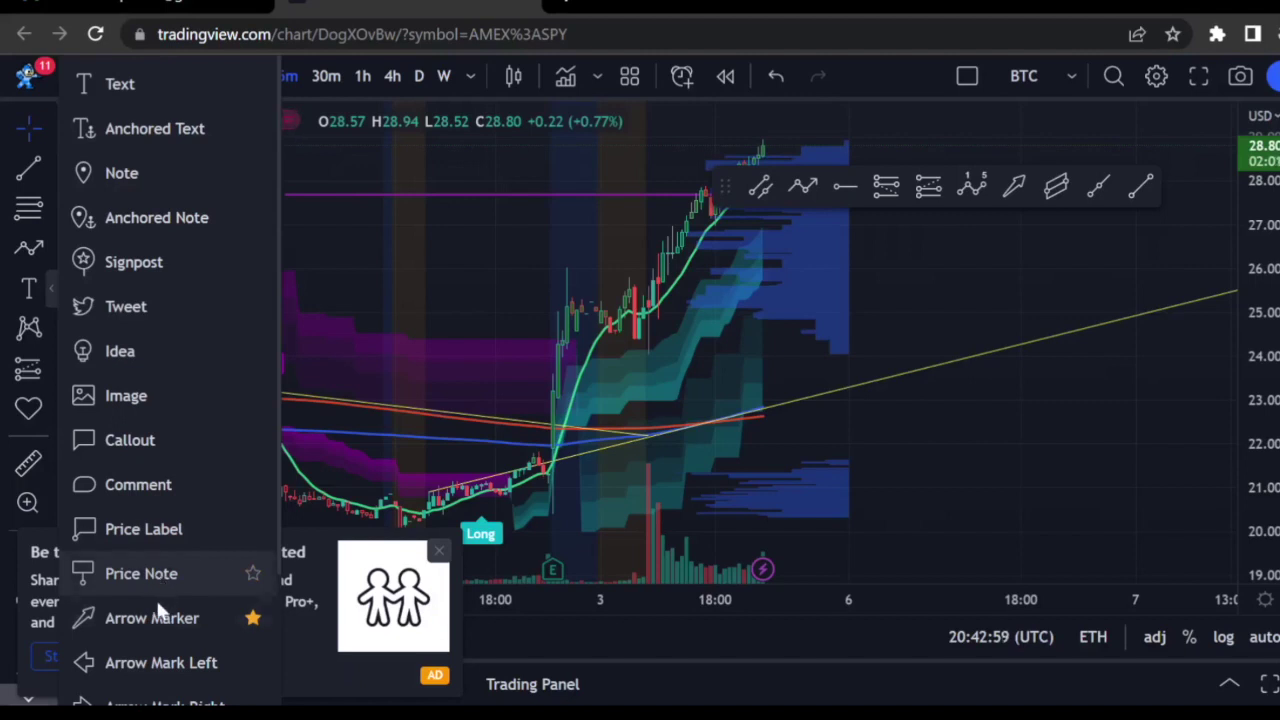
click(45, 247)
click(118, 320)
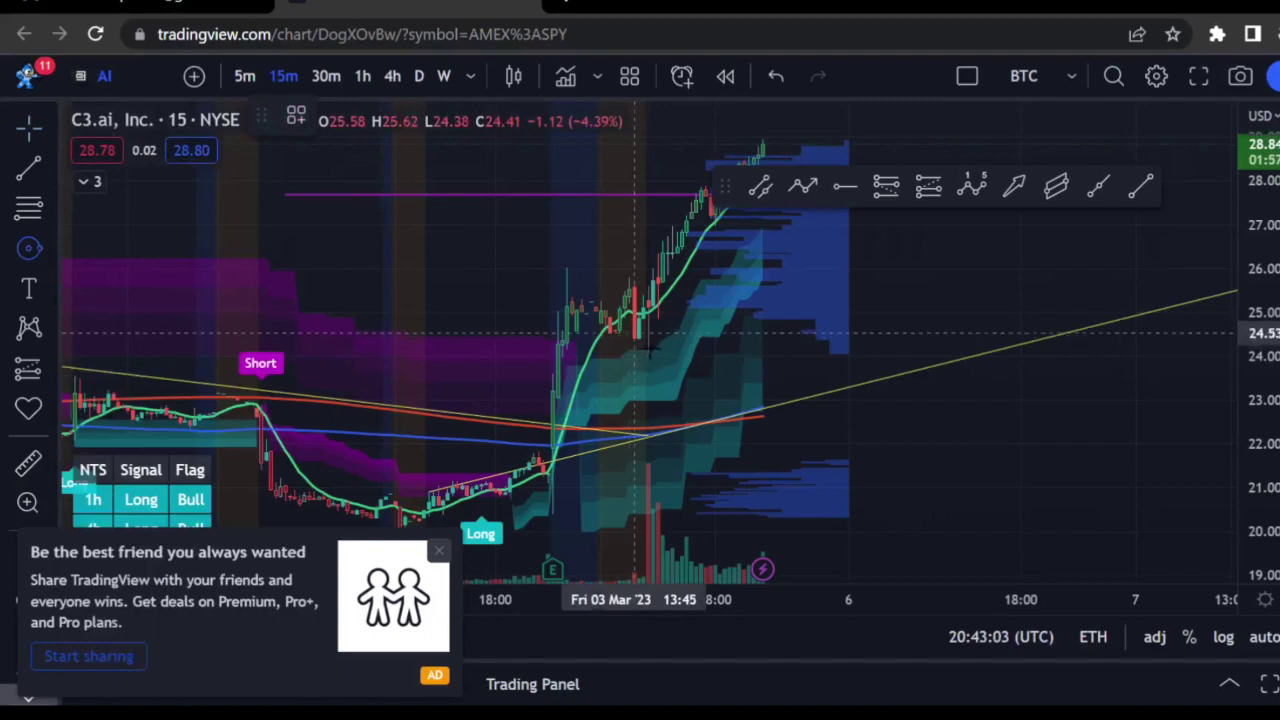
click(628, 330)
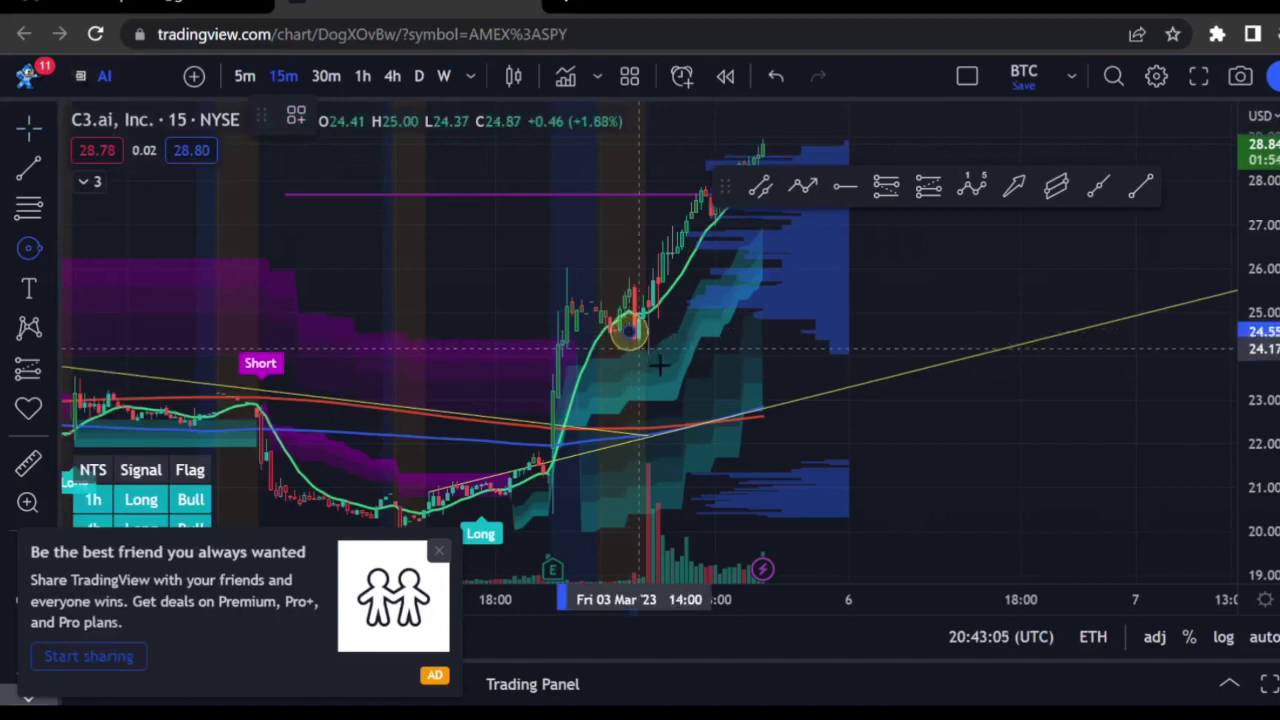
click(645, 347)
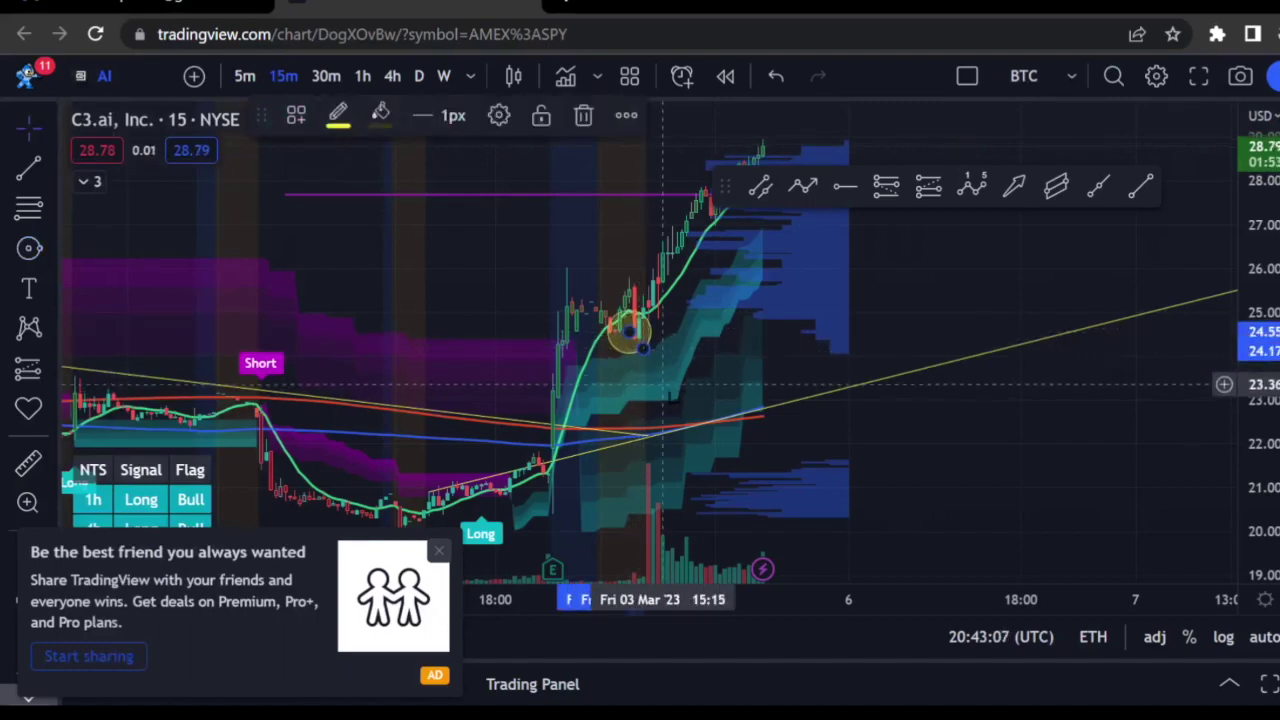
click(583, 115)
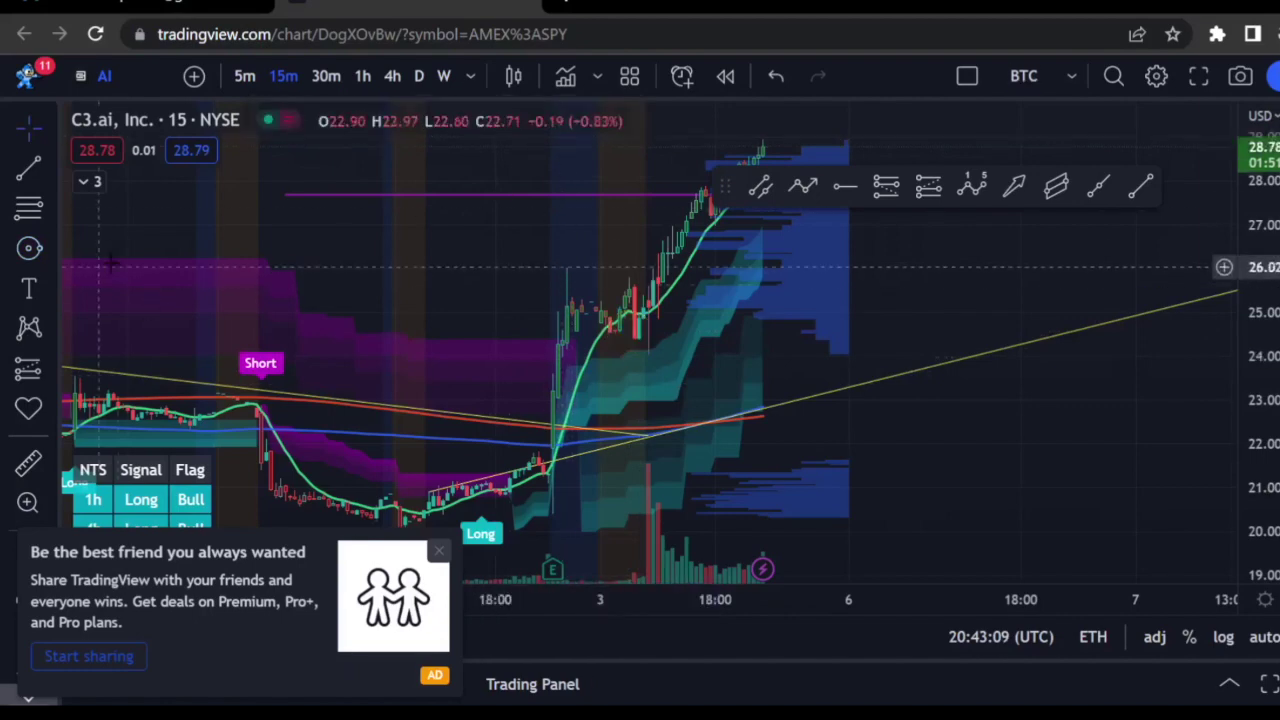
- Place two Arrow Markers, one pointing at the price spike at about 25.21 and one at the purple horizontal line, and delete both
click(46, 279)
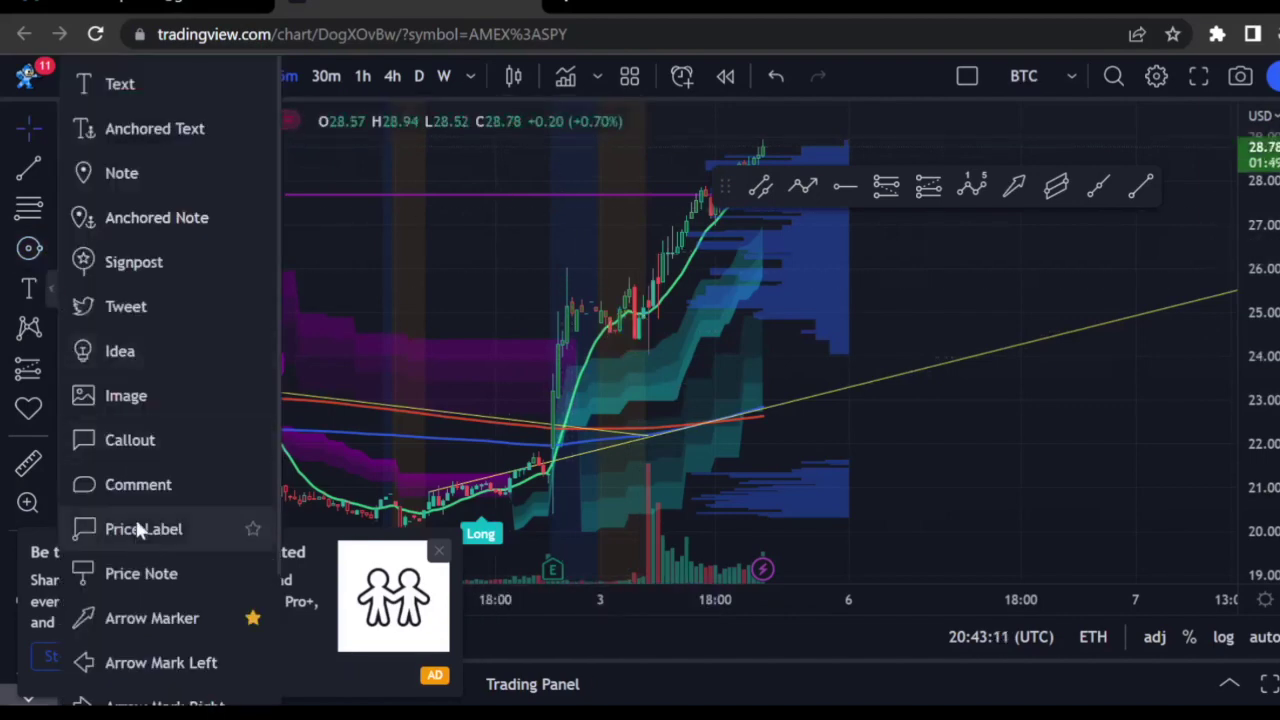
click(133, 603)
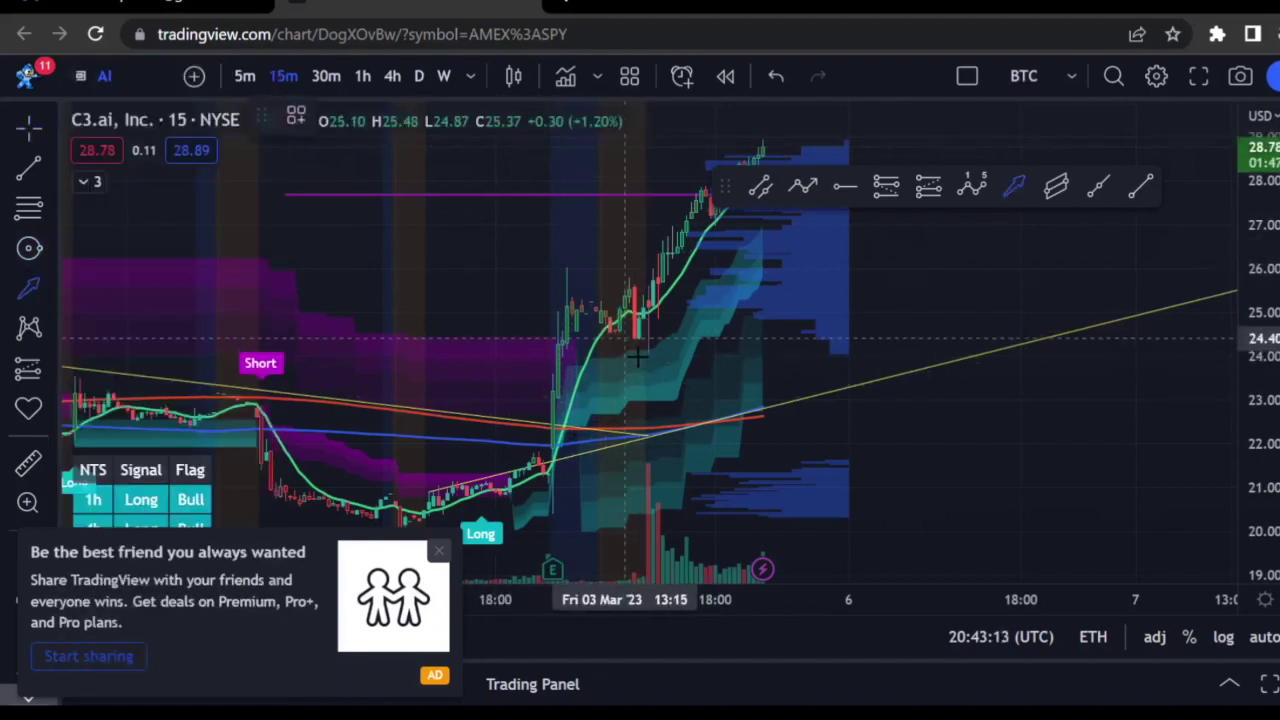
drag(500, 323, 563, 303)
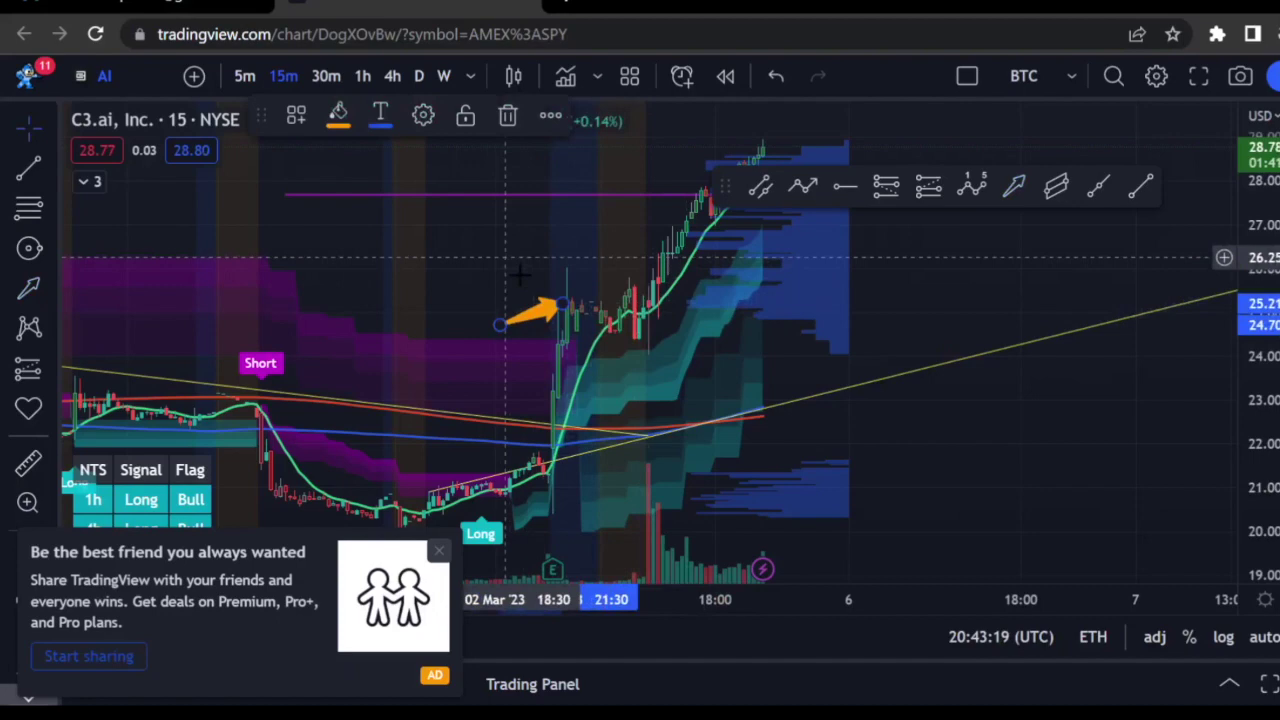
click(28, 288)
drag(476, 238, 575, 212)
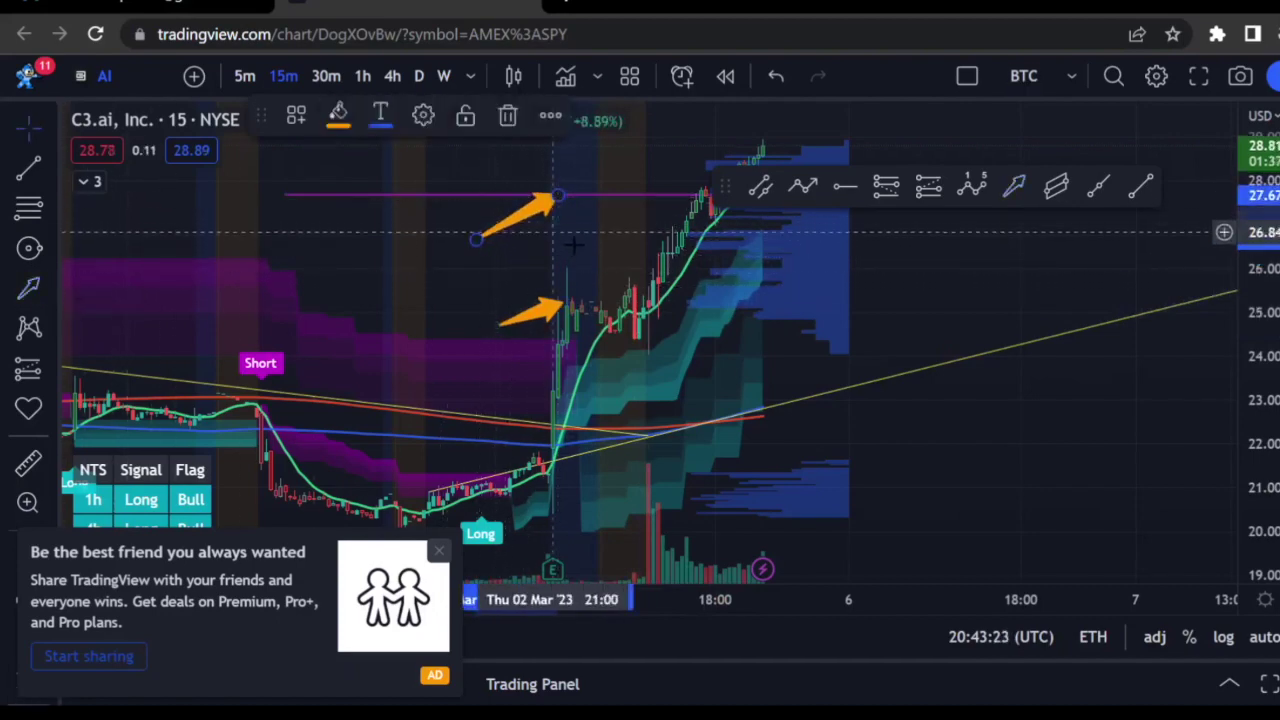
click(510, 116)
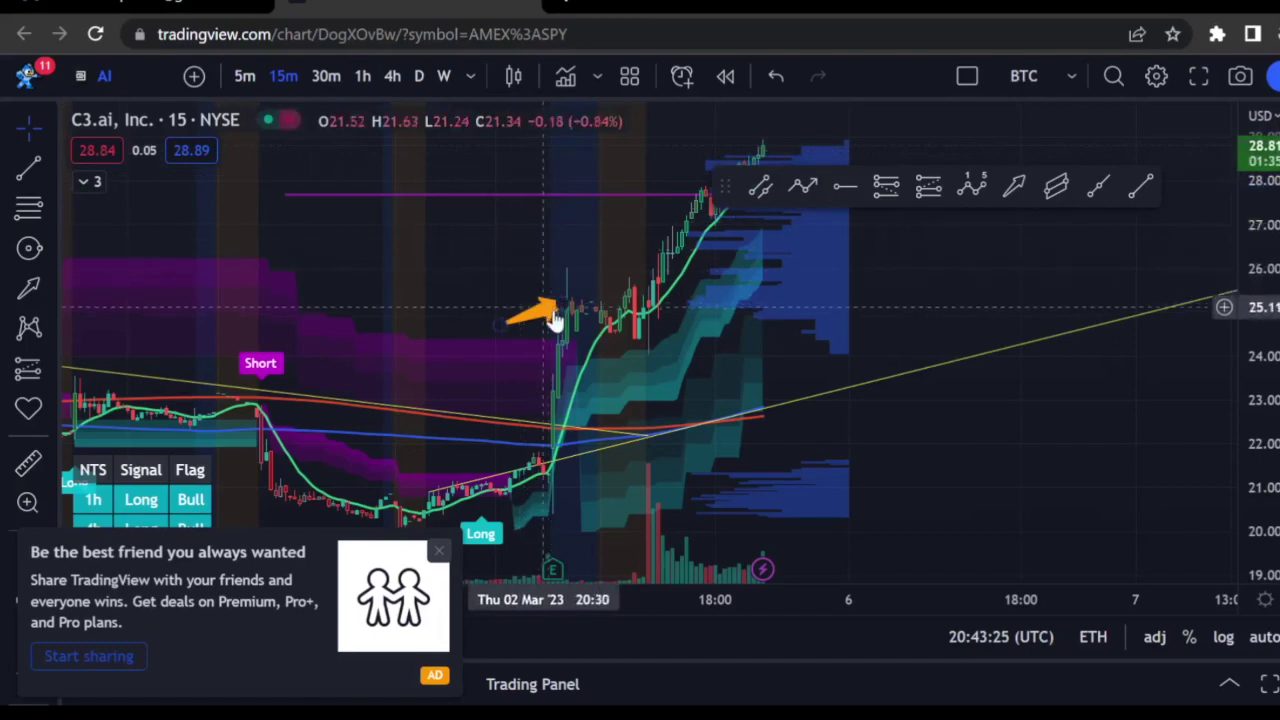
click(509, 118)
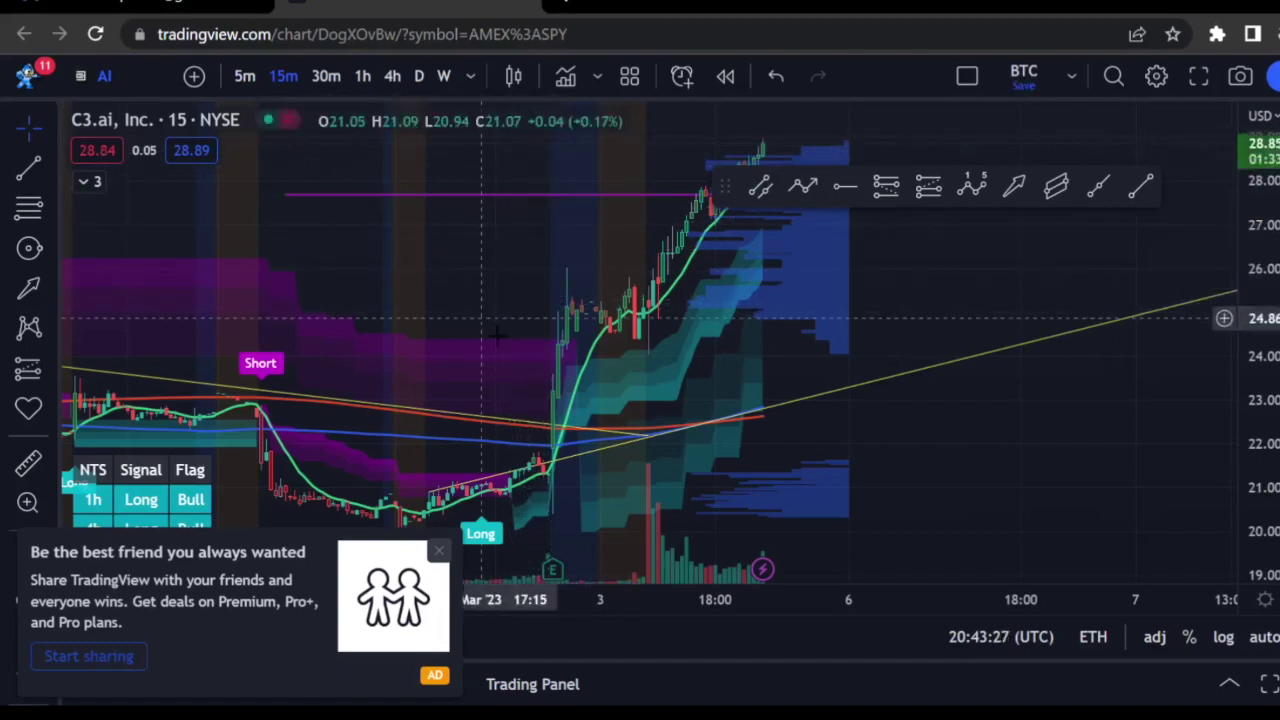
- Examine the available annotation, pattern, position and measuring, trend line, and Gann and Fibonacci drawing tools
click(51, 285)
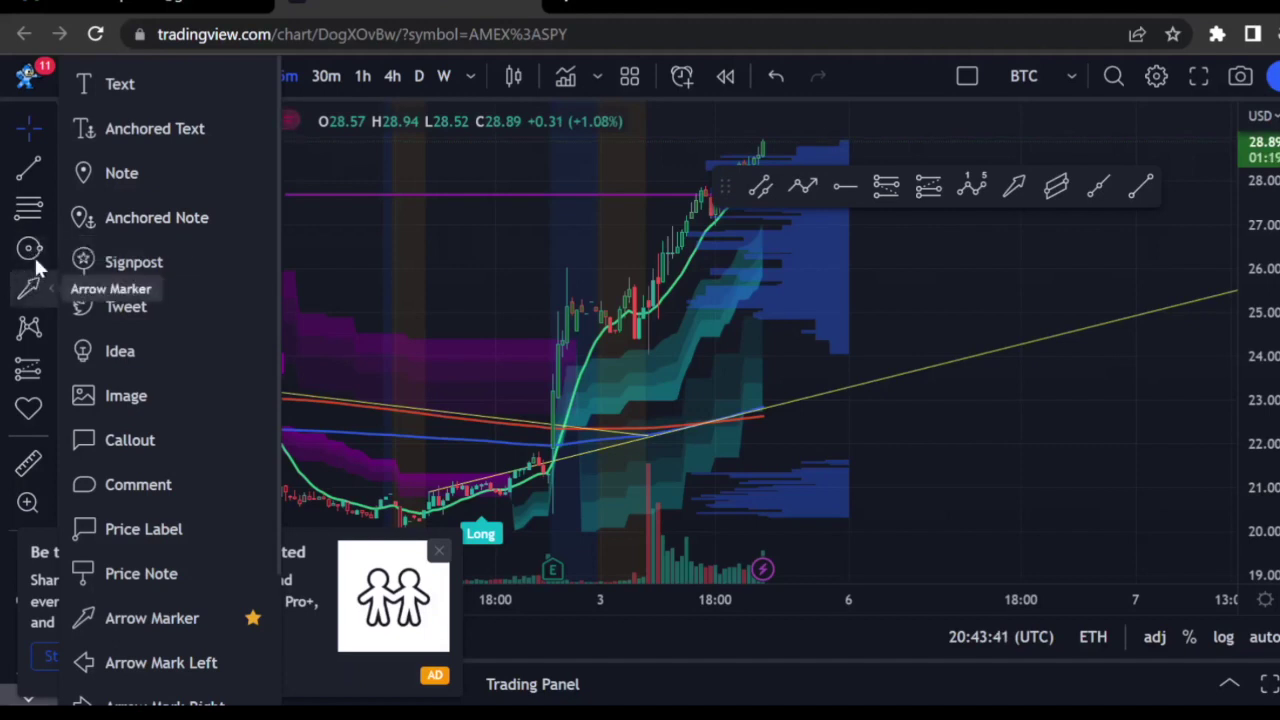
click(50, 330)
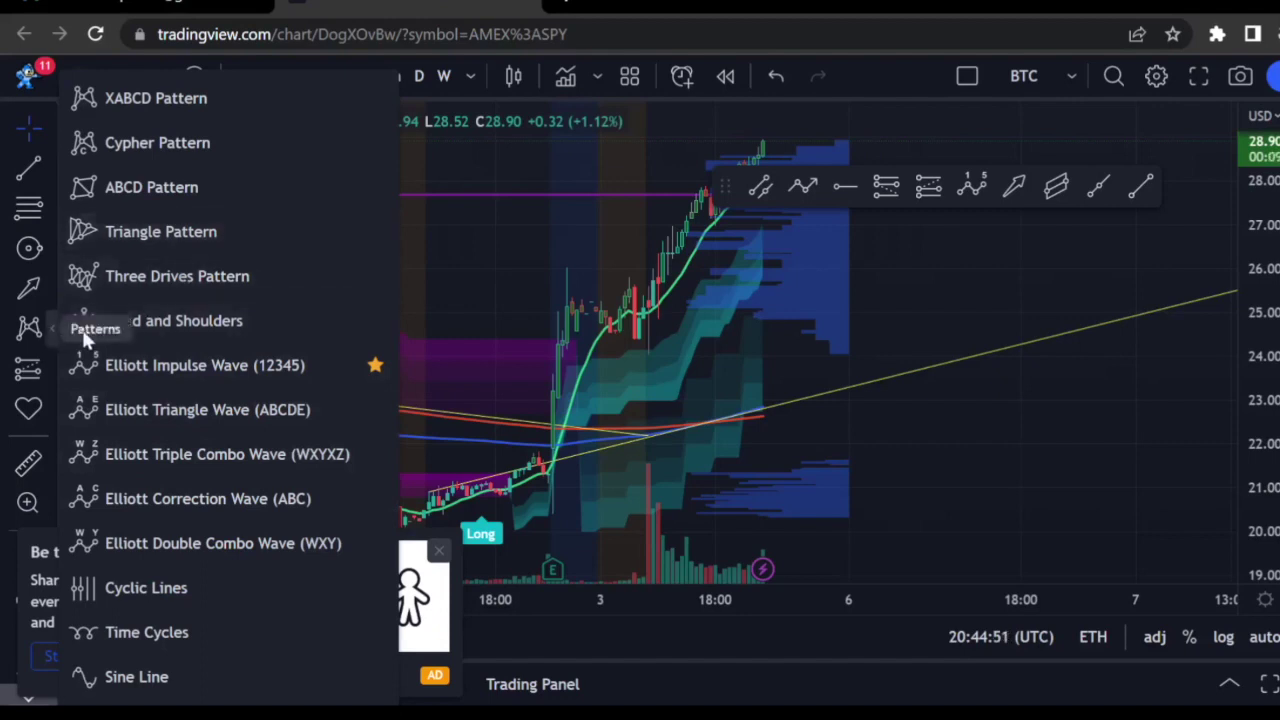
click(49, 318)
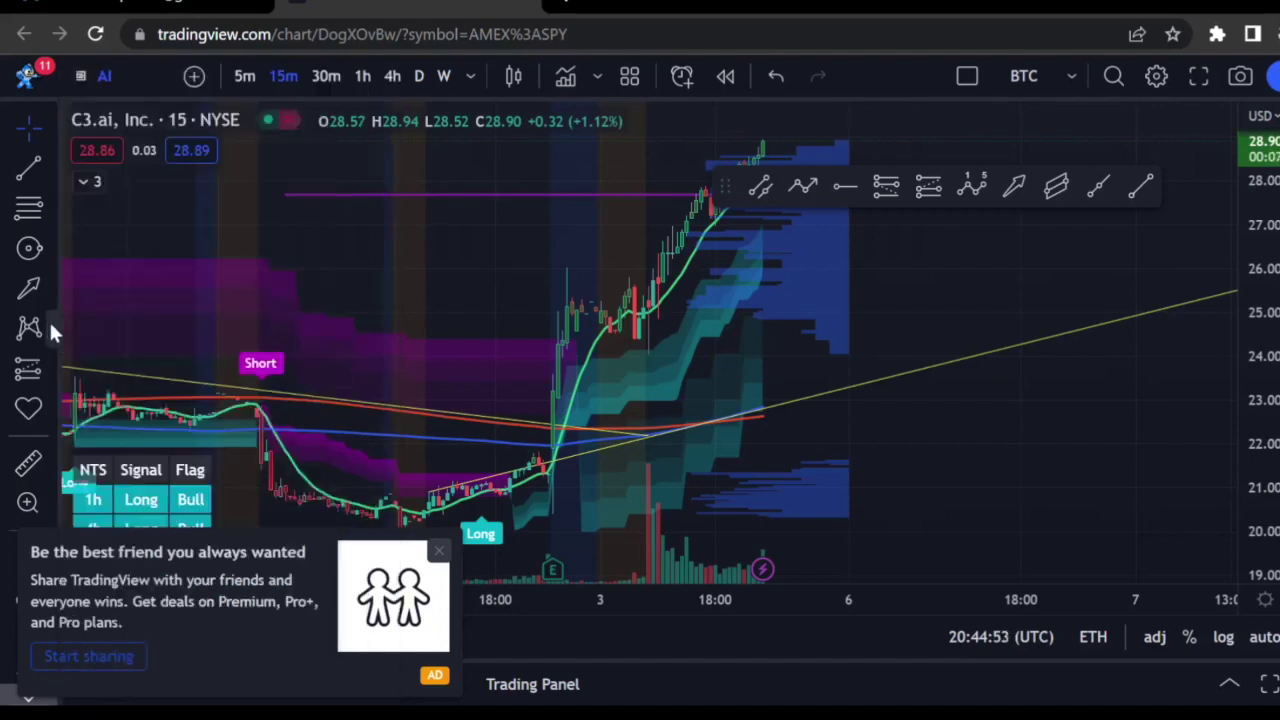
click(51, 367)
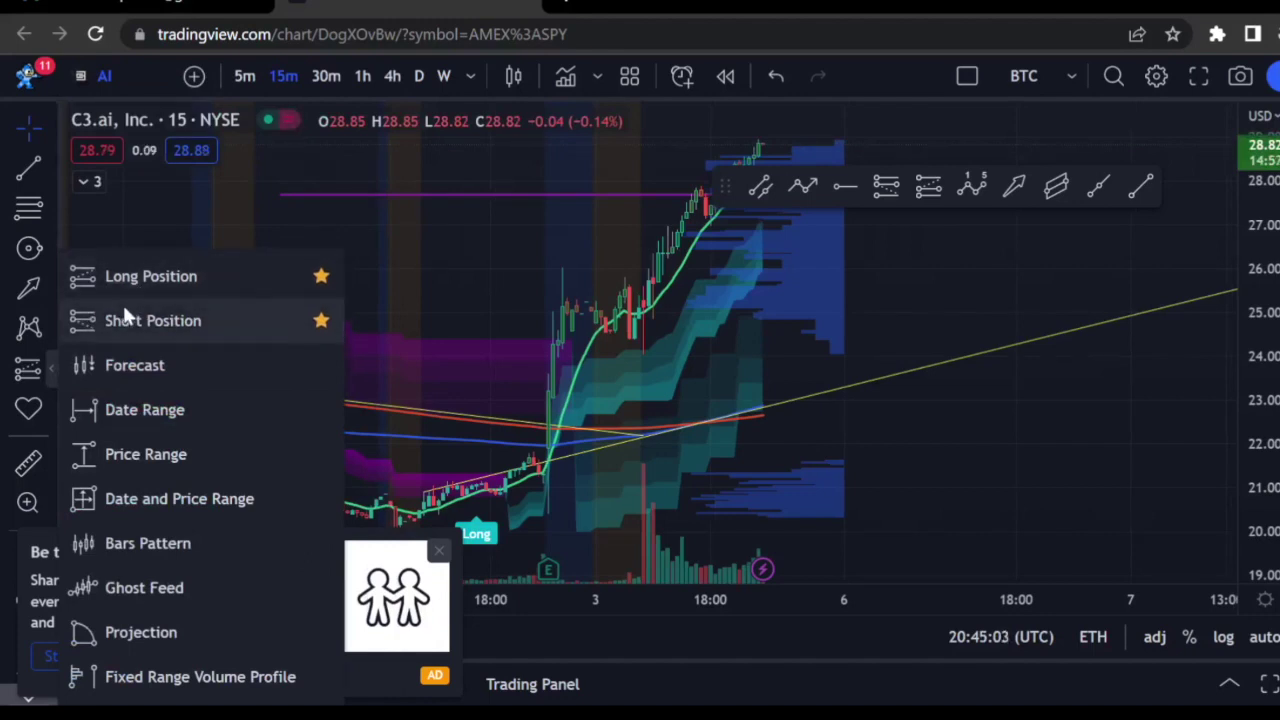
click(53, 174)
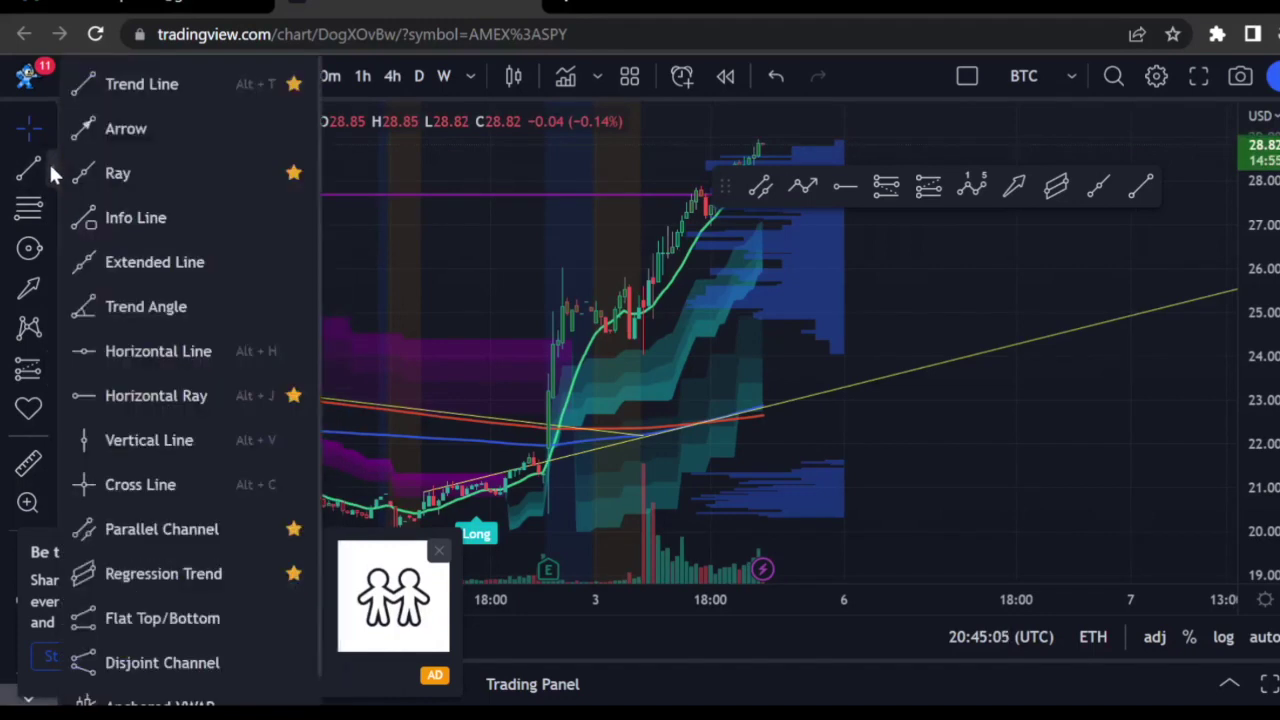
click(49, 161)
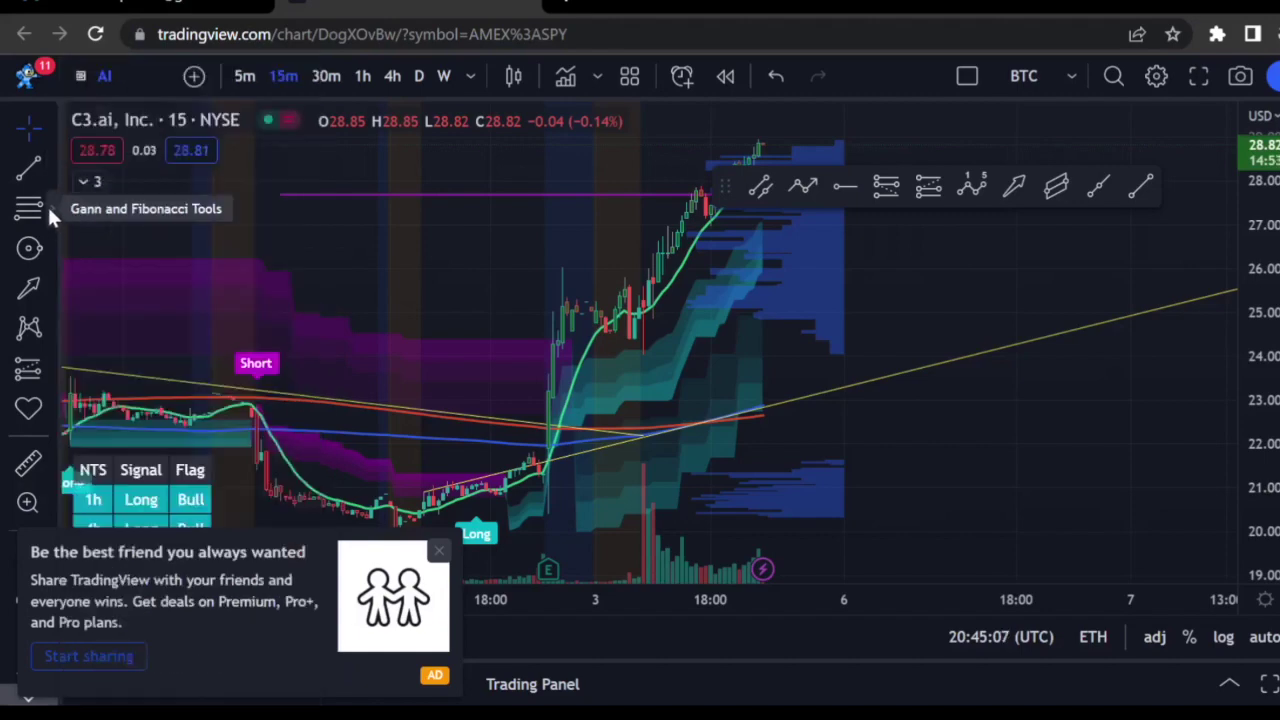
click(47, 204)
click(47, 204)
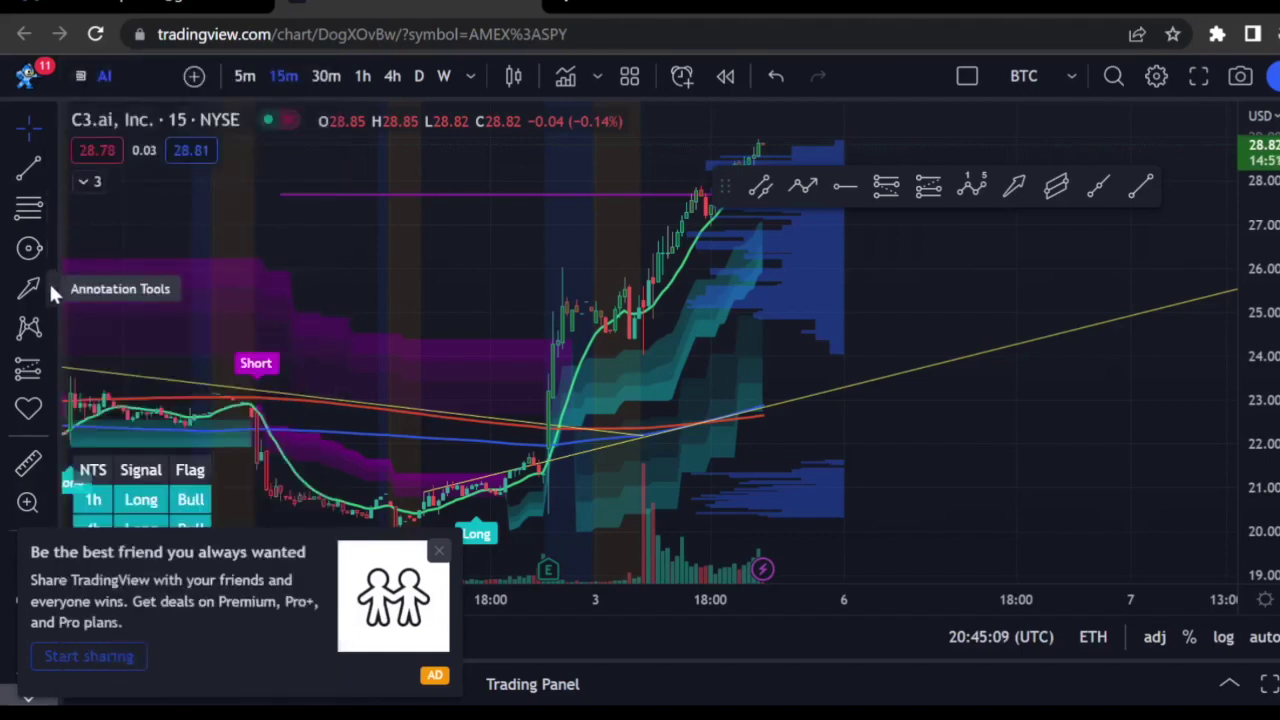
- Examine the available pattern tools, prediction and measurement tools, and chart icons
click(52, 322)
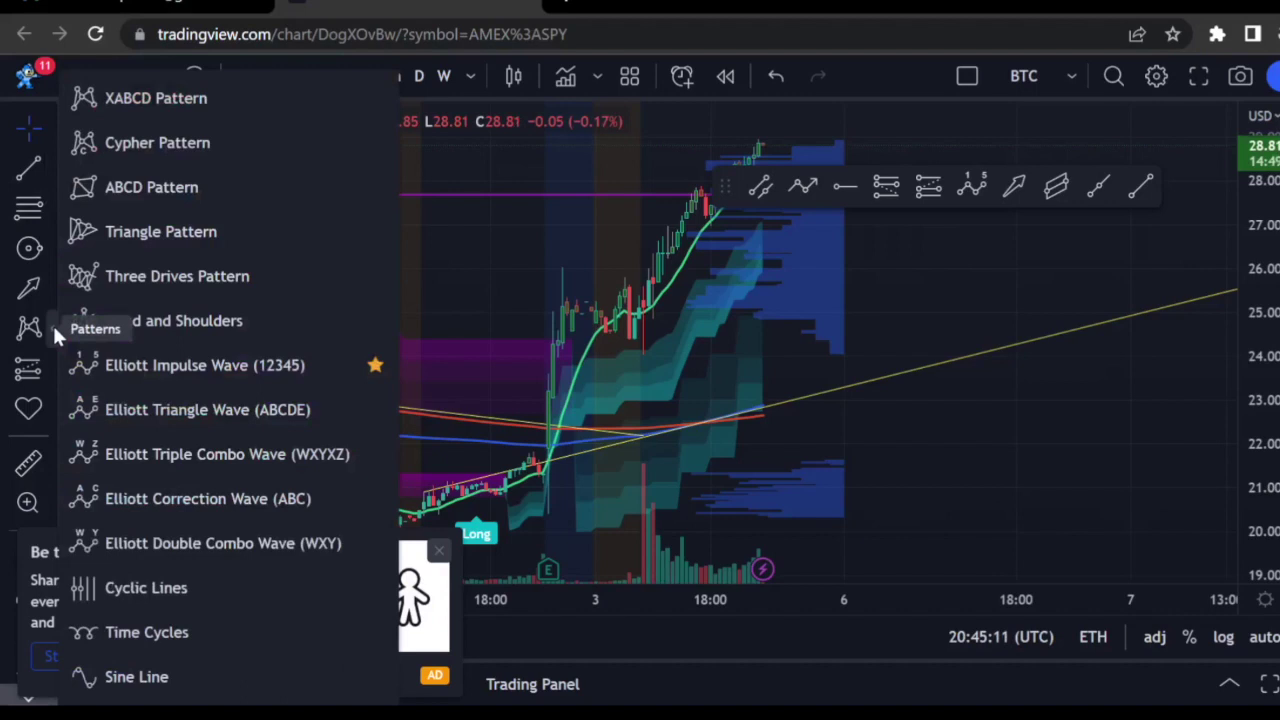
click(52, 323)
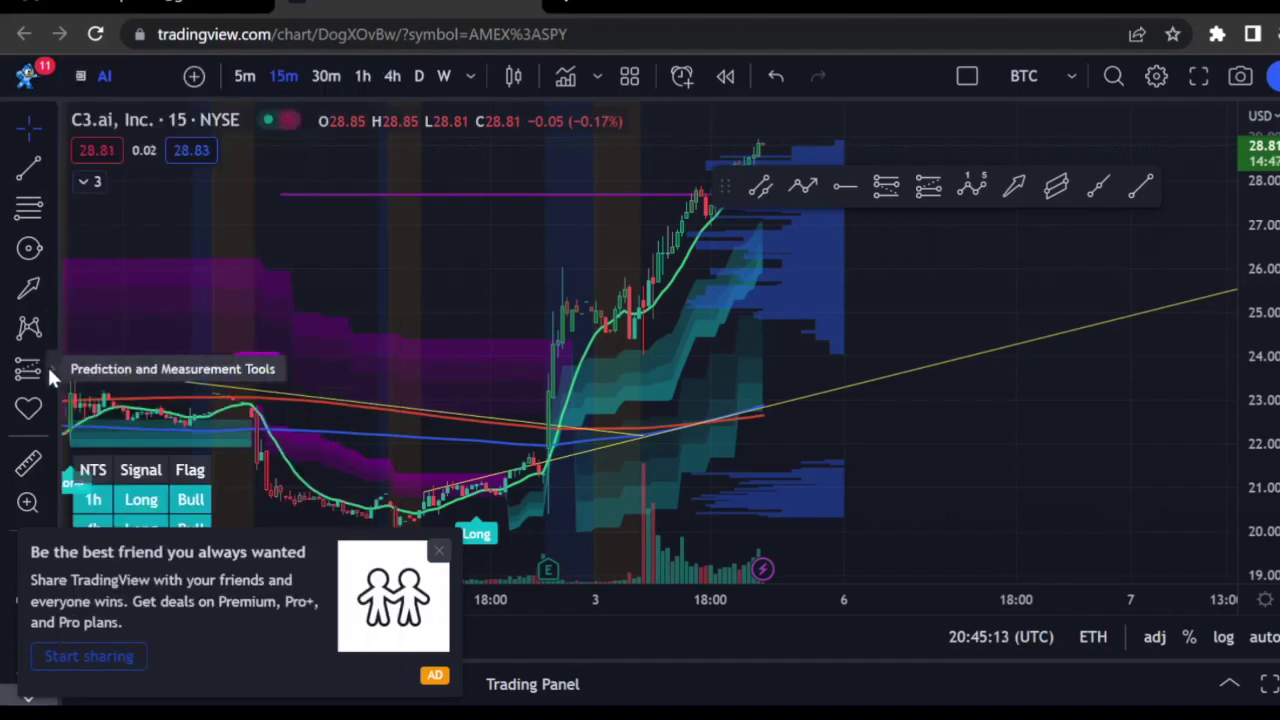
click(47, 364)
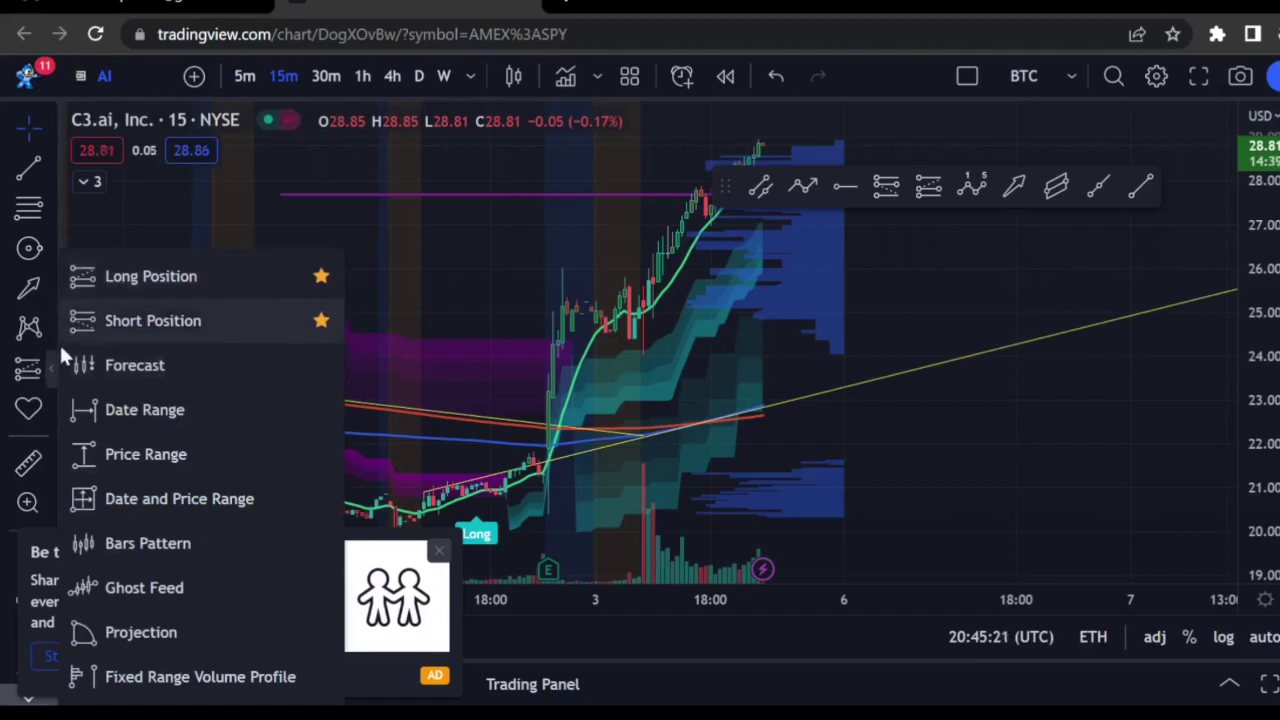
click(50, 408)
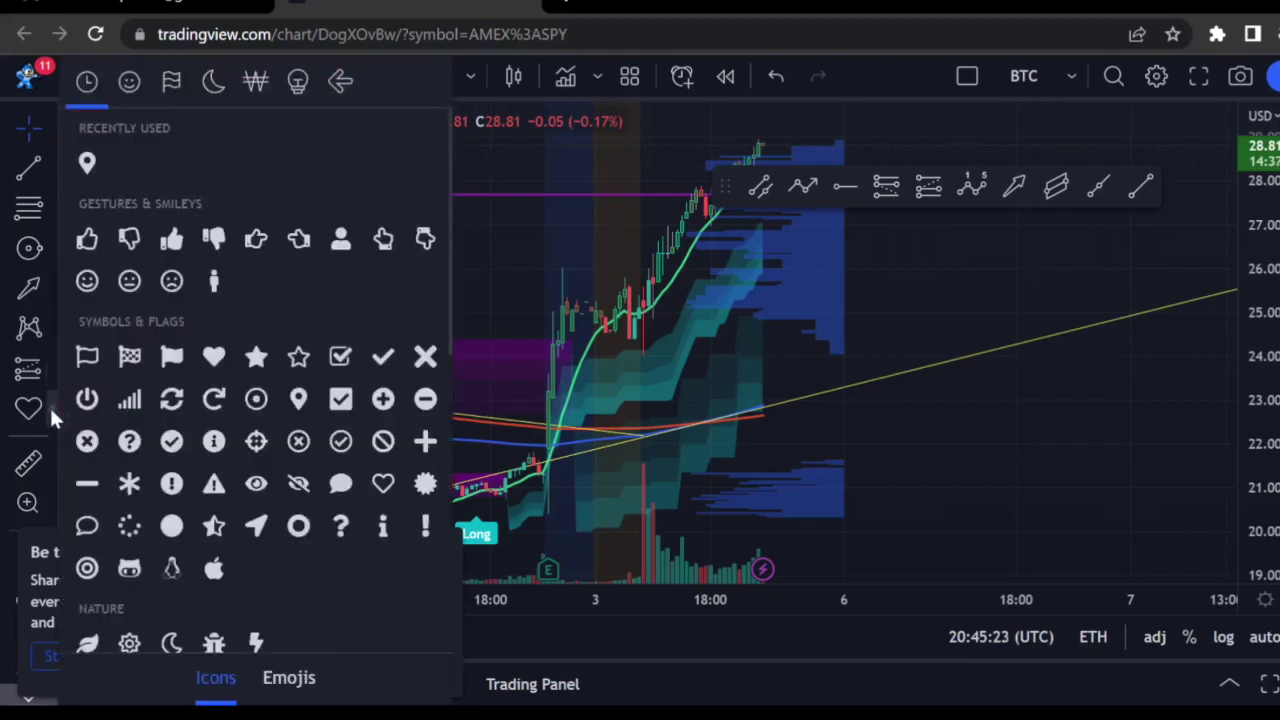
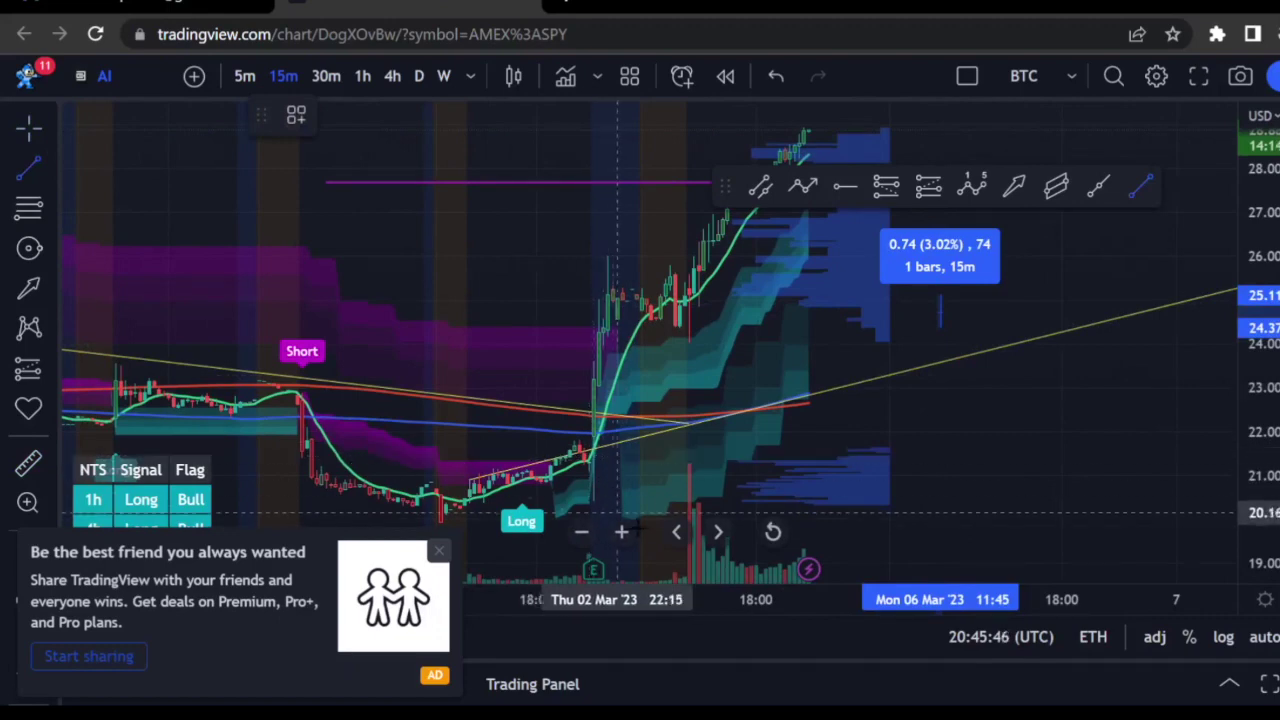
- Draw a trend line along the 2 March price spike from about 20.44 to 26.07 and set its thickness to 2px
click(594, 499)
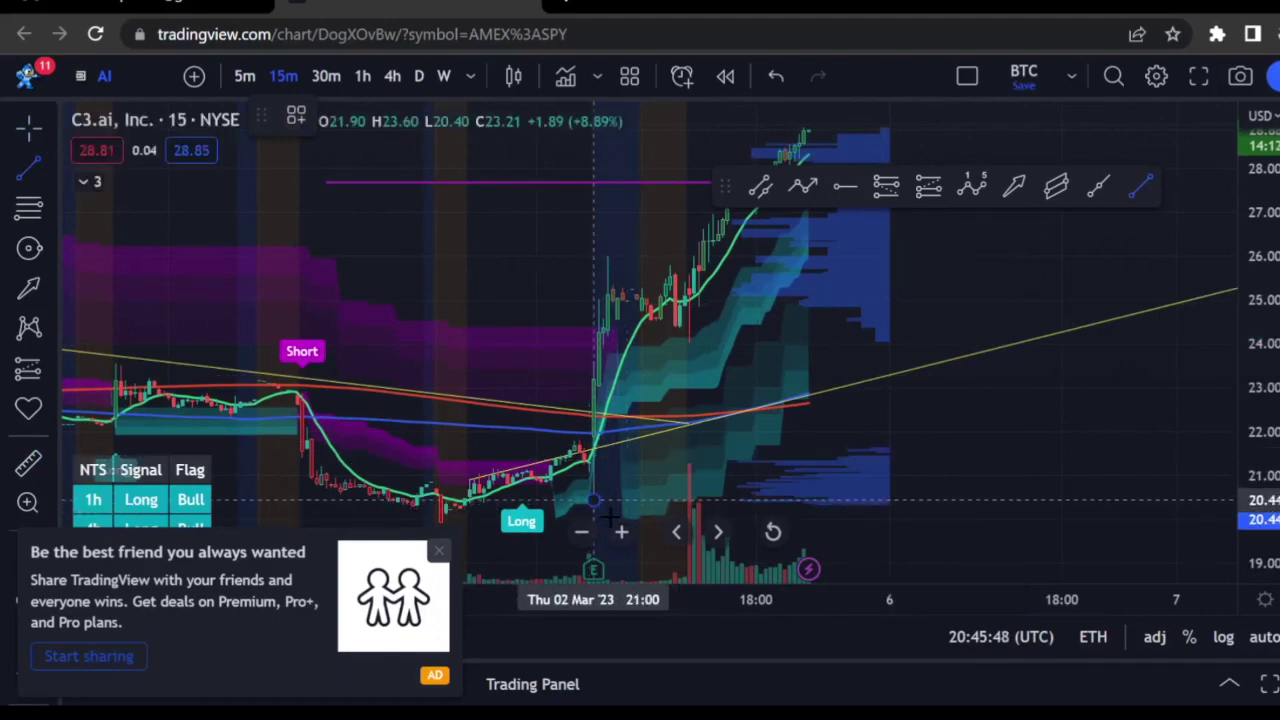
click(607, 253)
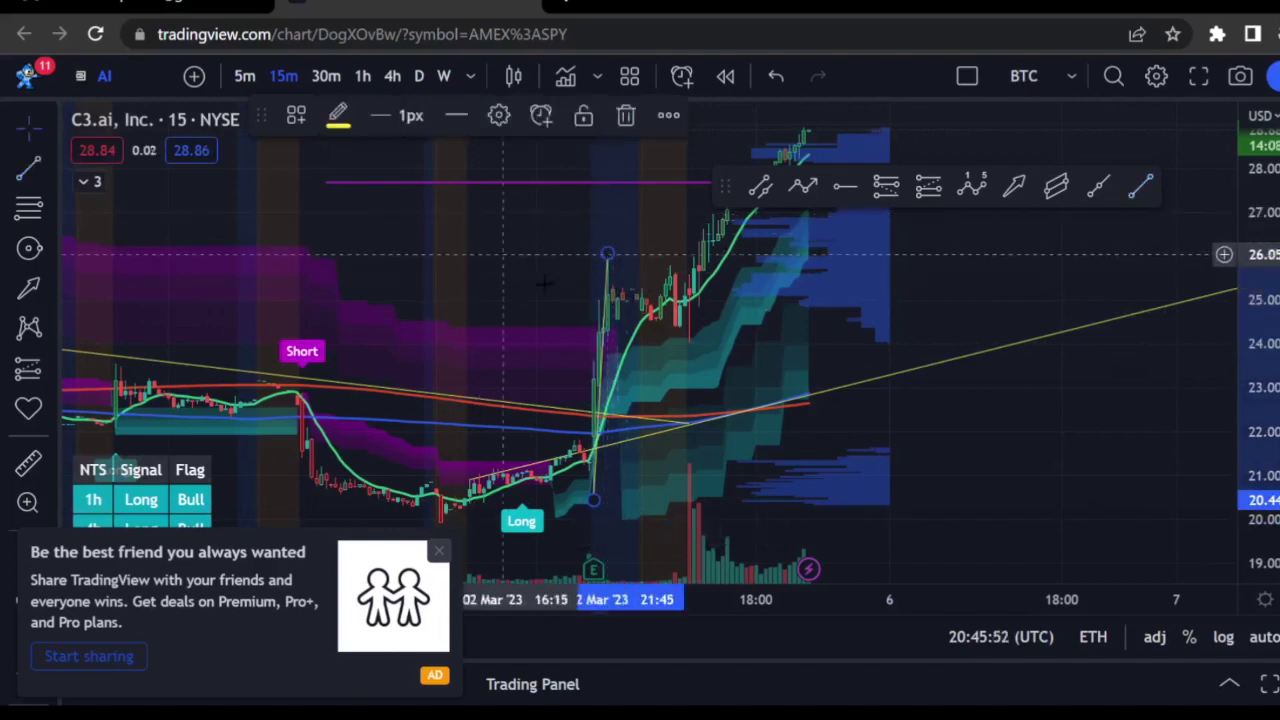
click(590, 290)
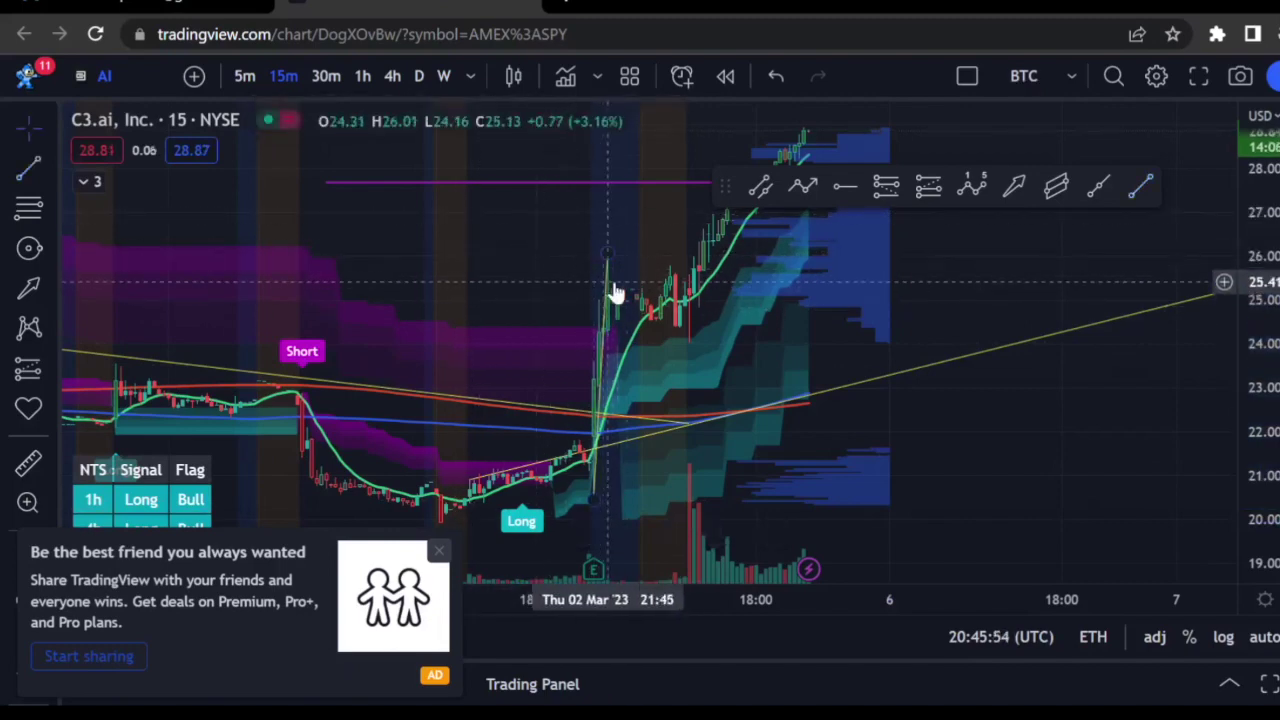
click(615, 292)
click(392, 125)
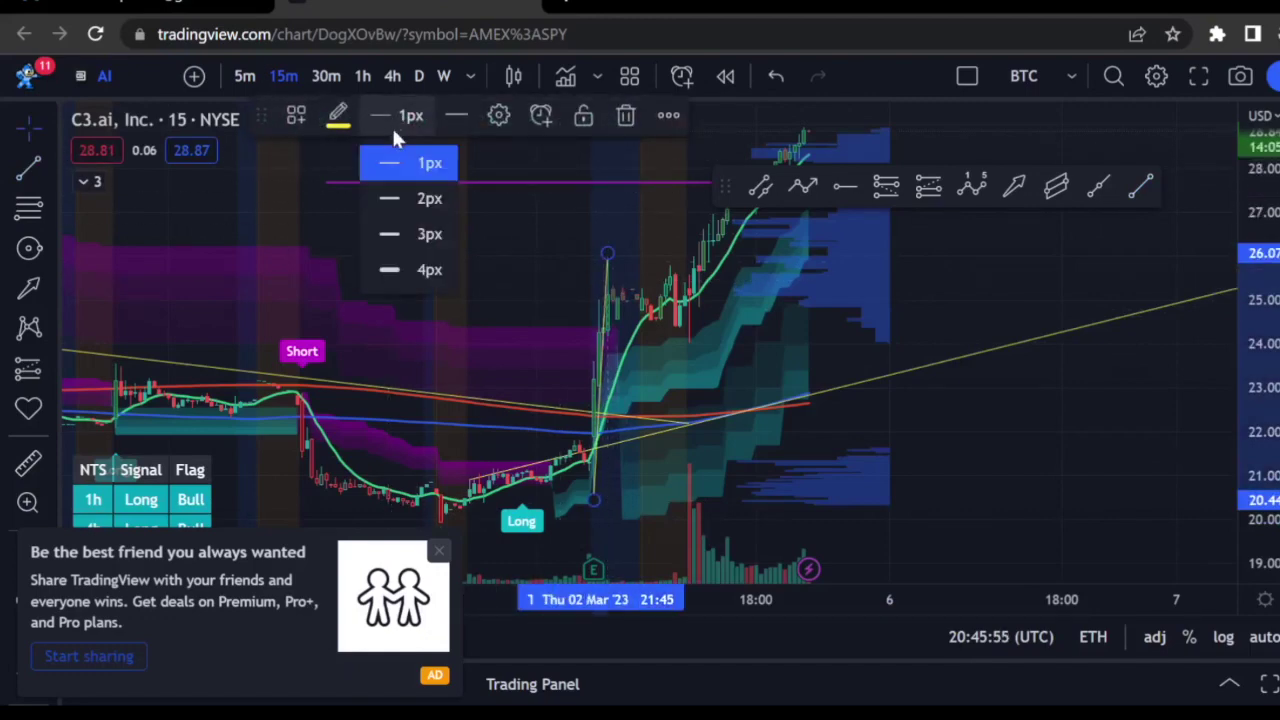
click(405, 199)
click(614, 297)
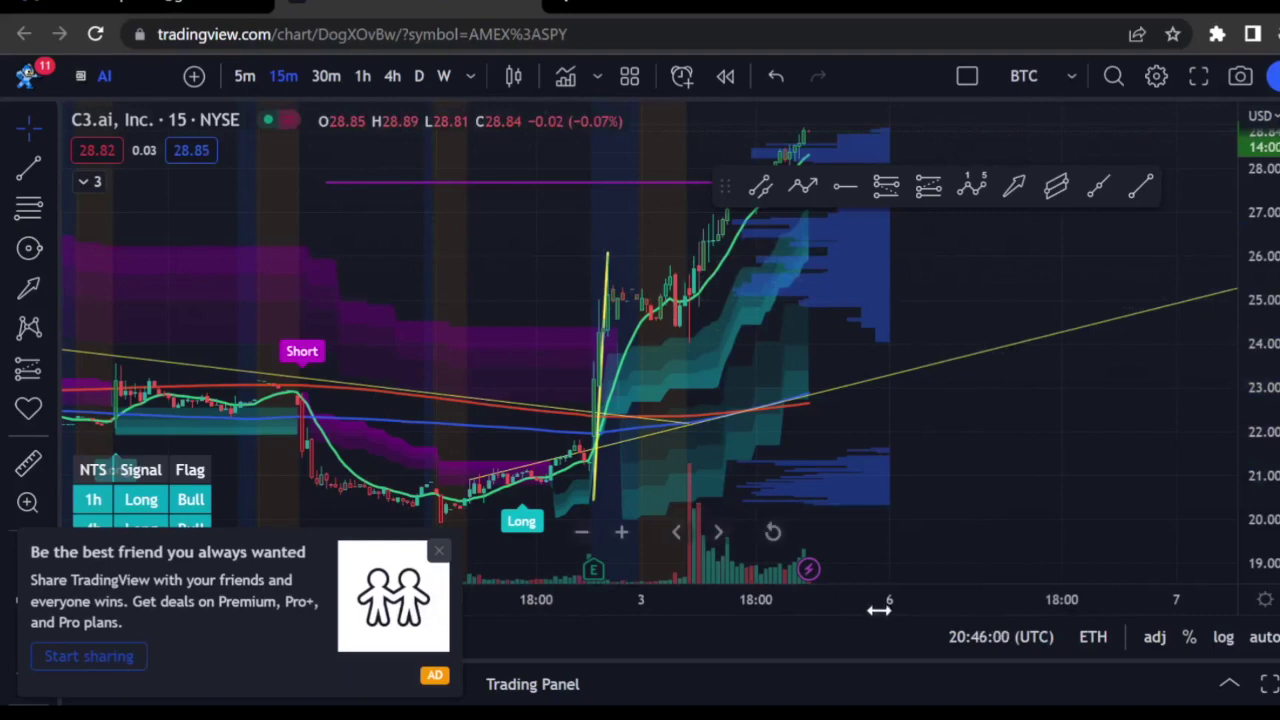
- Draw a descending trend line above the pullback candles from the spike's top at about 26.10 to about 25.41 on 3 March 15:00
drag(879, 610, 797, 606)
drag(857, 346, 952, 330)
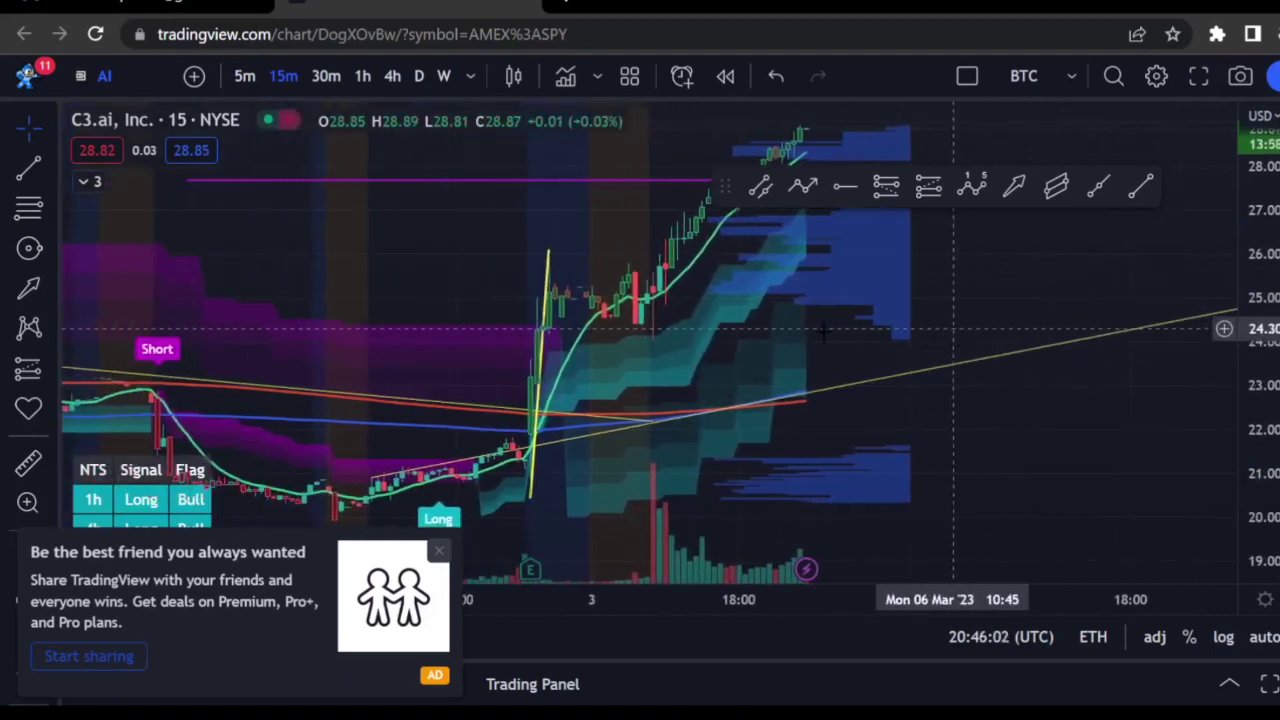
click(28, 167)
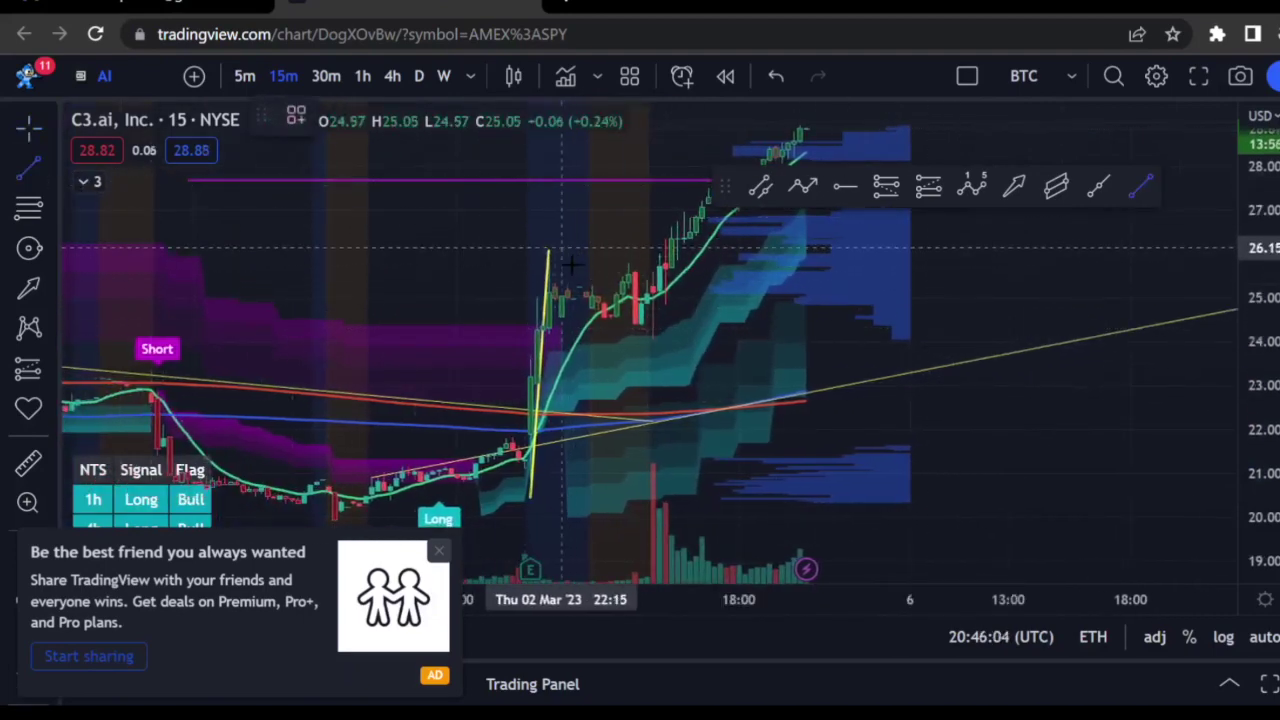
click(548, 249)
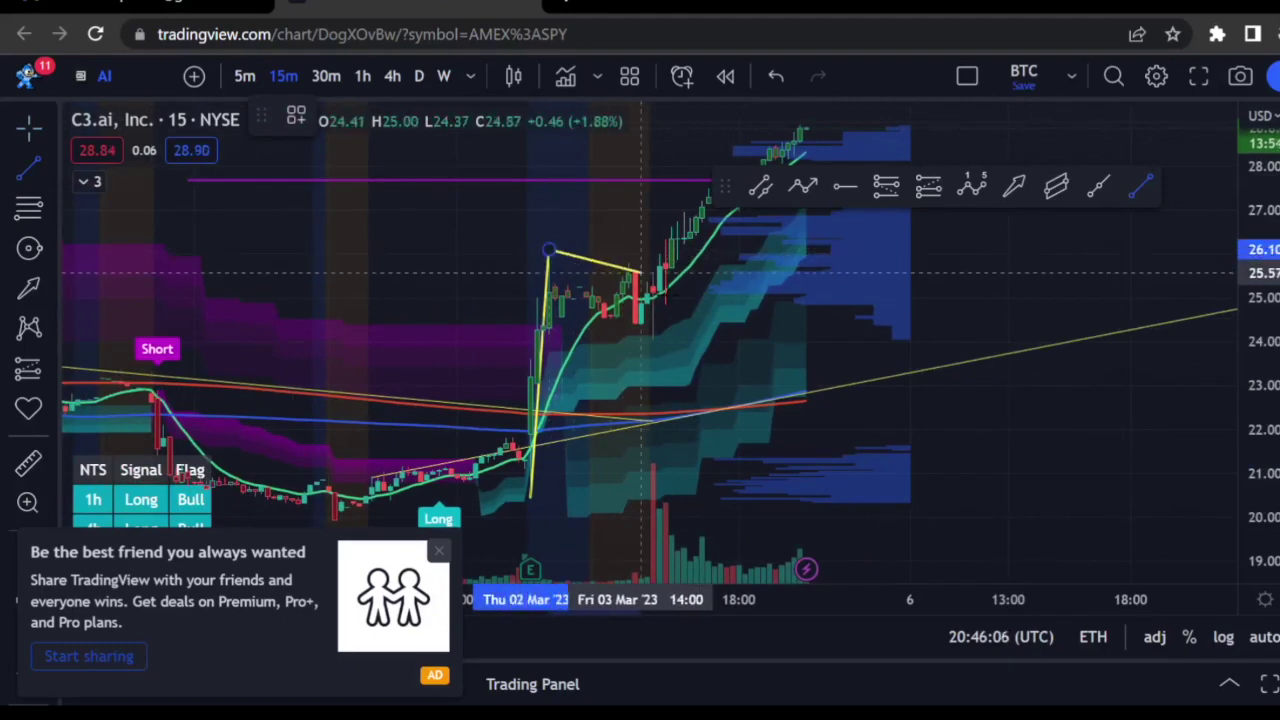
click(679, 295)
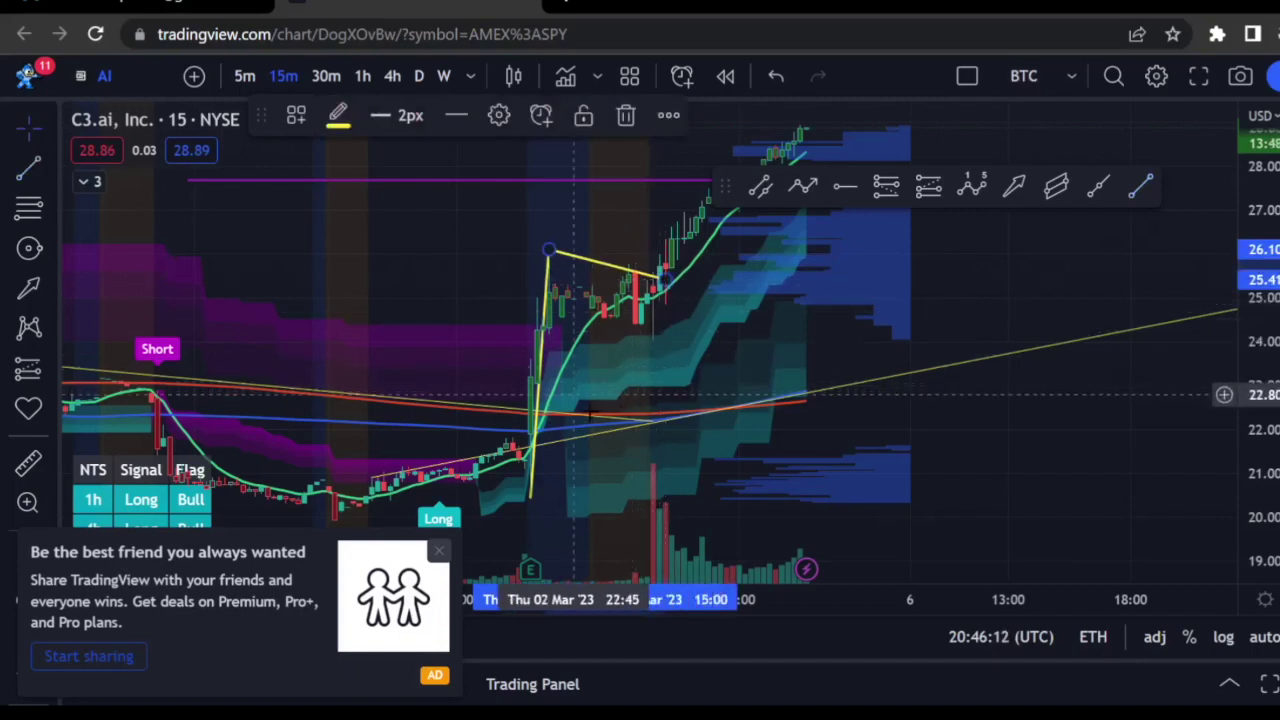
click(453, 291)
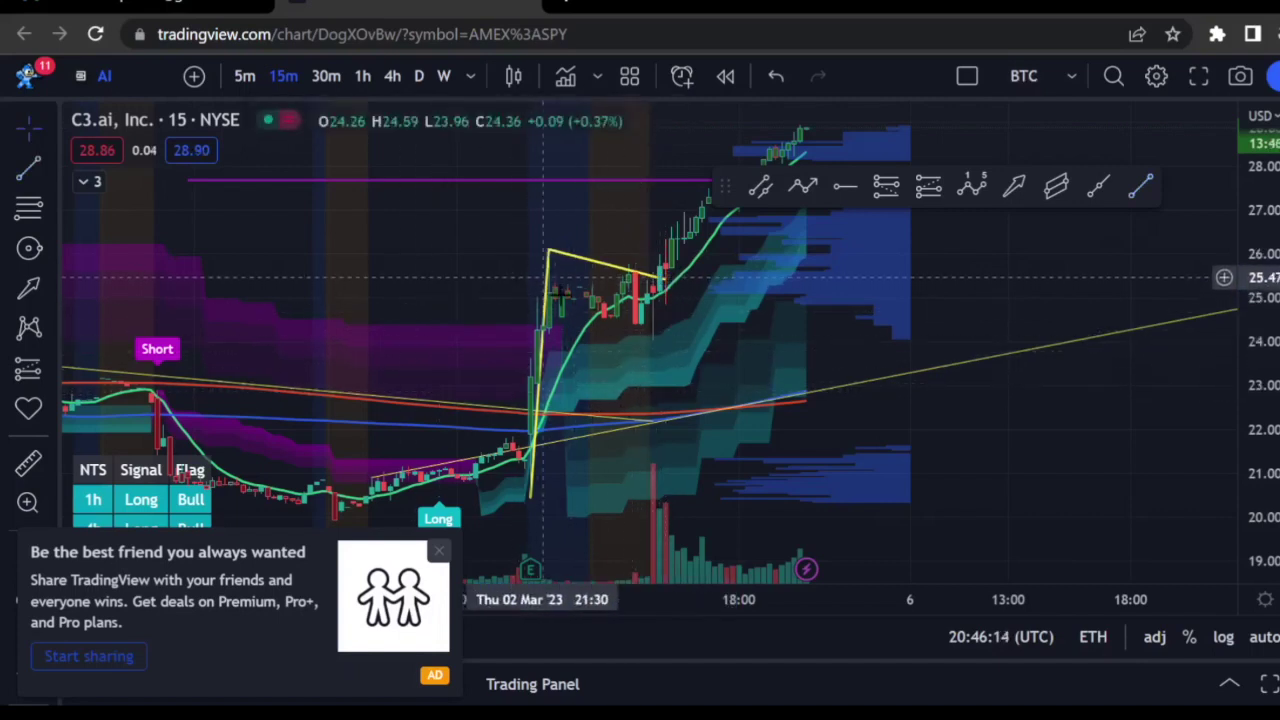
- Clone the steep spike trend line and move the copy to the far end of the descending line, starting at about 25.90
click(552, 288)
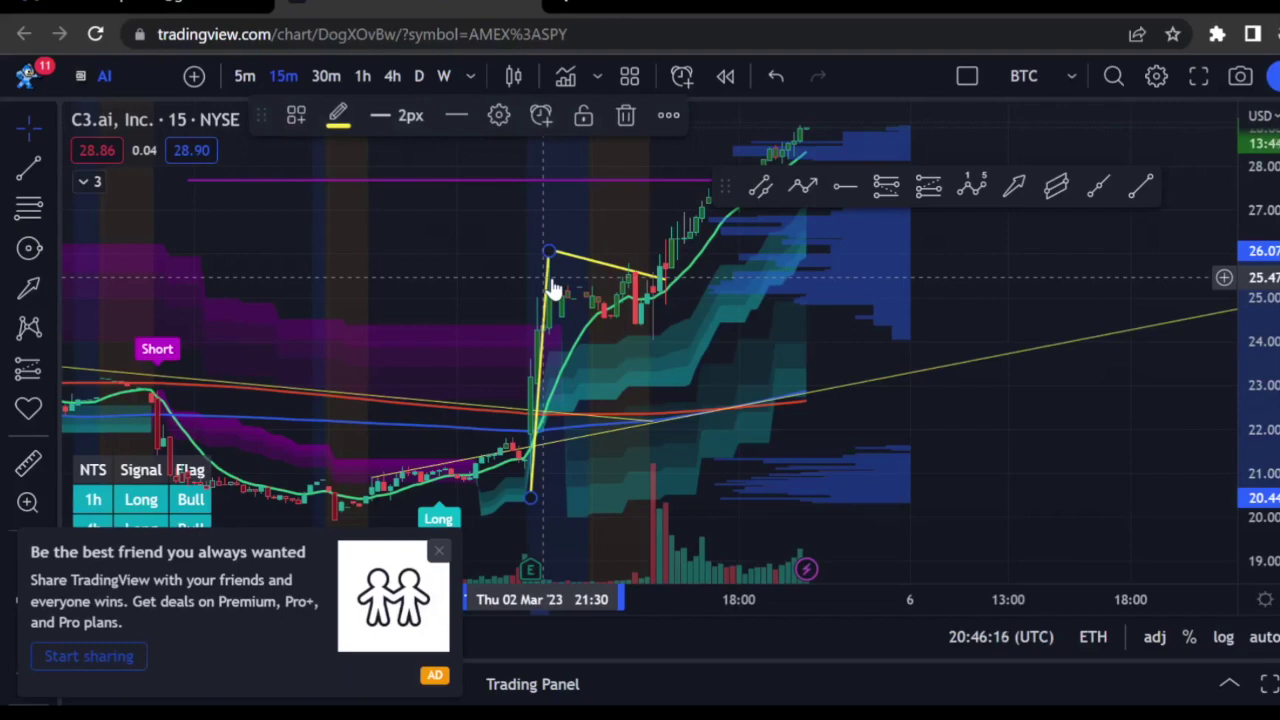
right_click(548, 287)
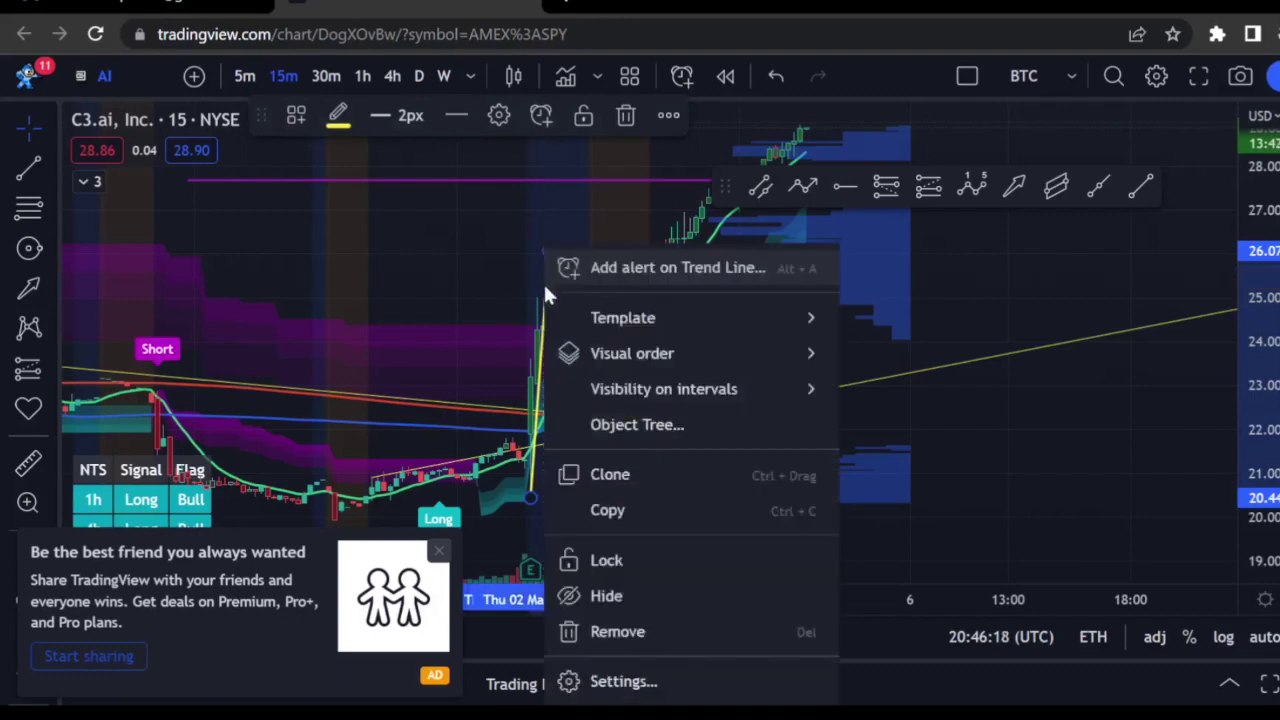
click(610, 474)
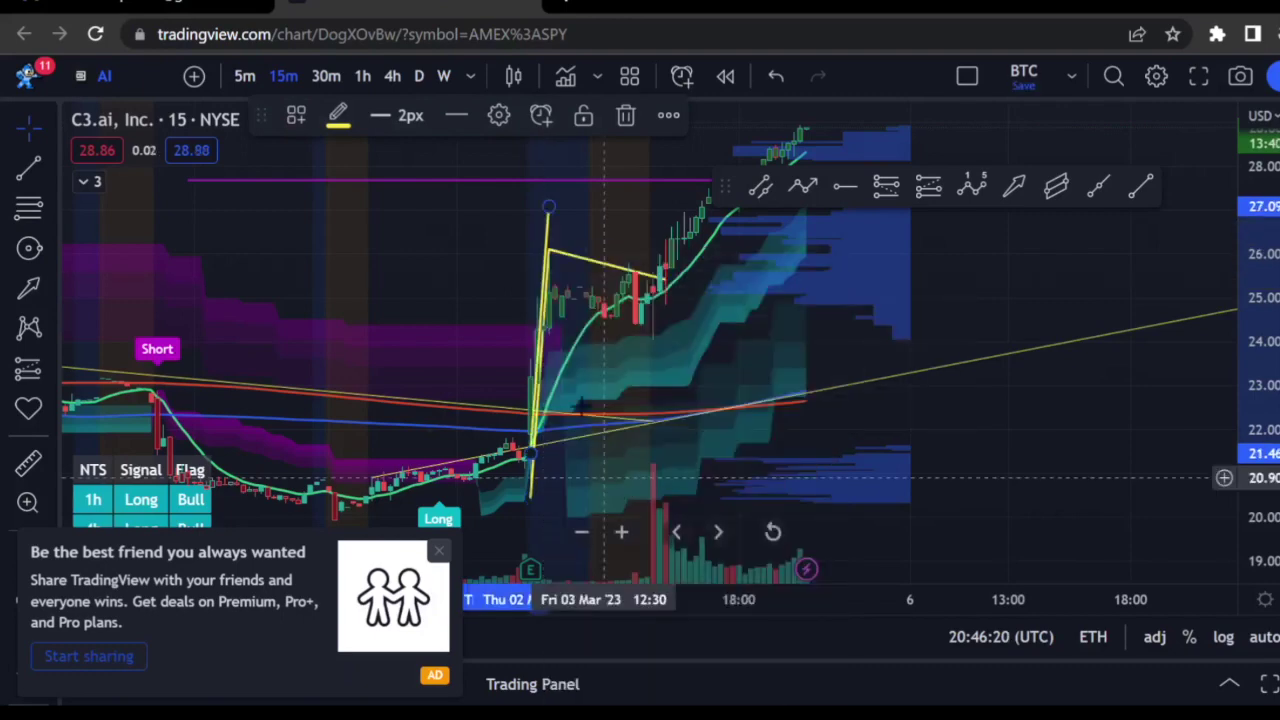
click(737, 180)
mouse_move(737, 180)
mouse_down()
mouse_move(728, 215)
mouse_move(597, 390)
mouse_up()
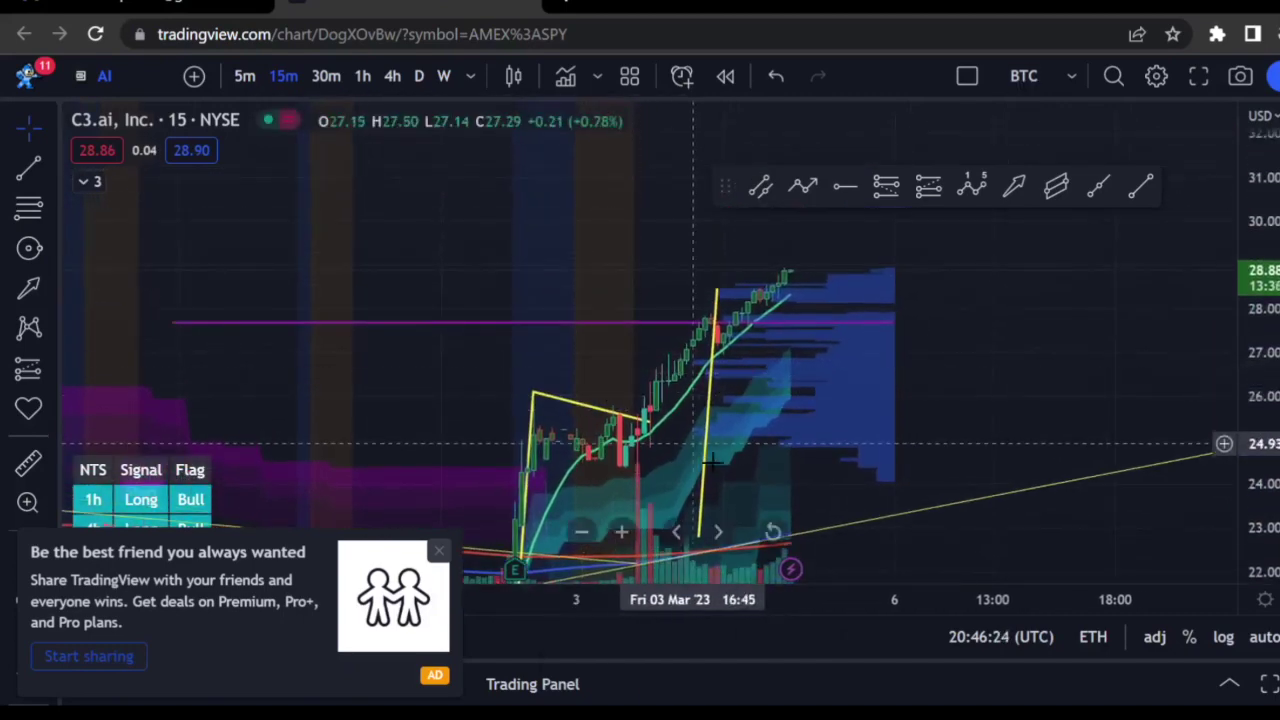
drag(711, 451, 666, 345)
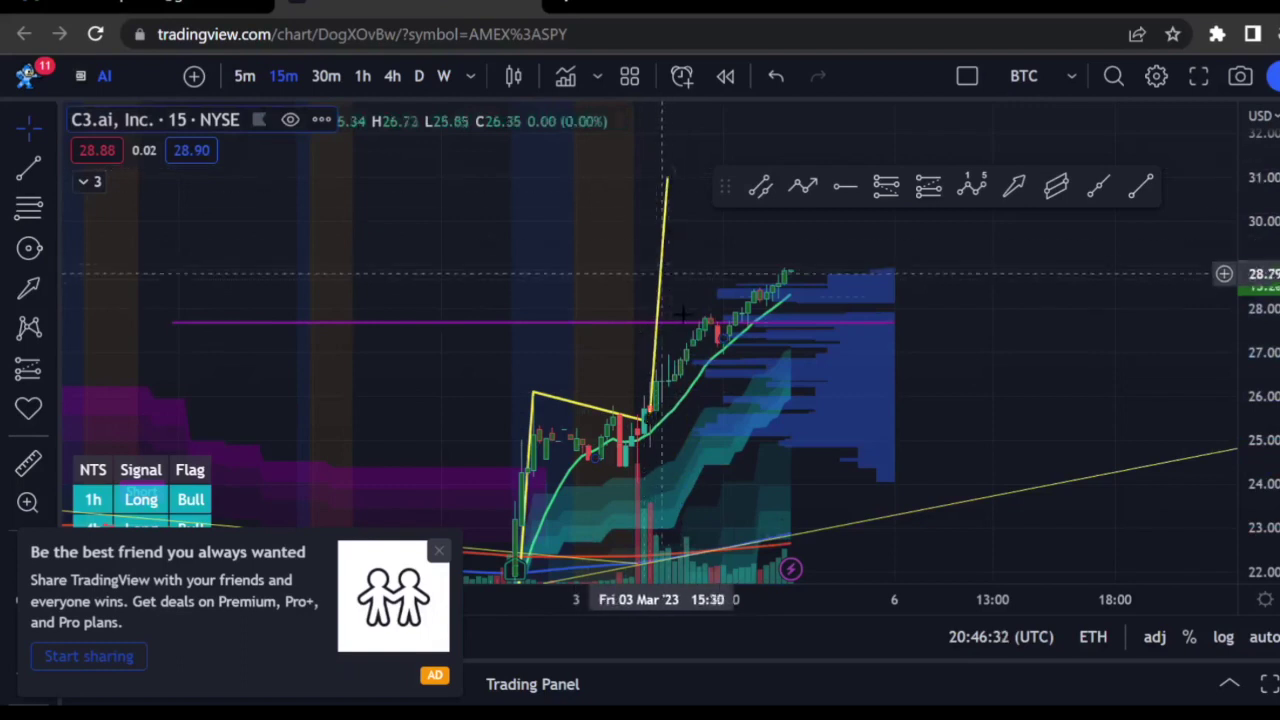
mouse_move(668, 290)
mouse_down()
mouse_move(657, 344)
mouse_move(671, 277)
mouse_up()
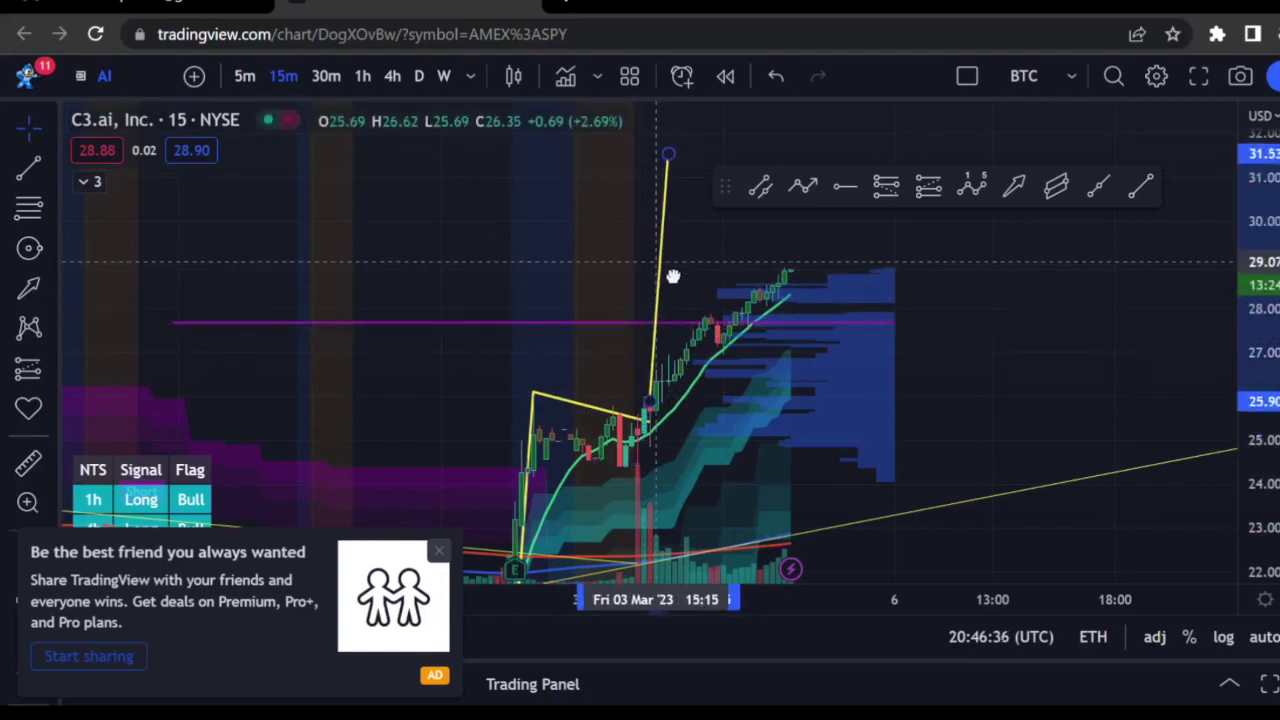
- Clone the descending trend line and place the copy beneath the pullback candles as the flag's lower boundary, ending at about 24.04
drag(591, 385, 650, 320)
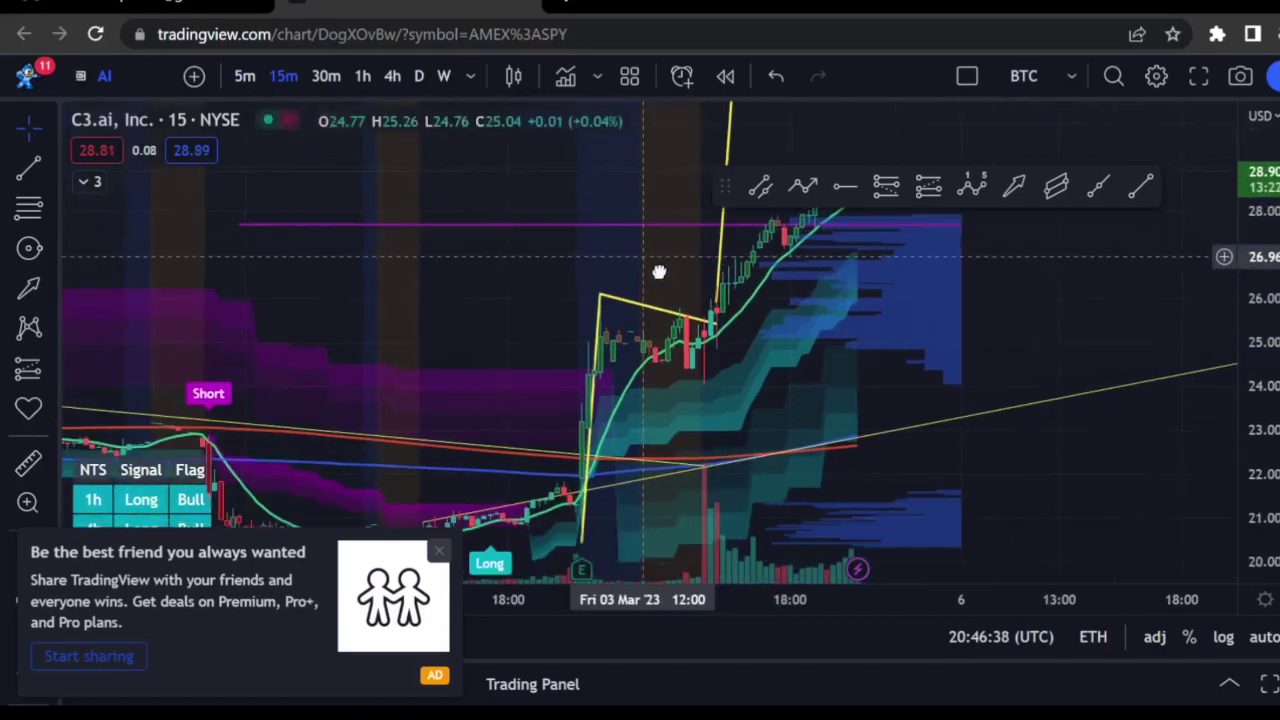
click(630, 301)
right_click(630, 300)
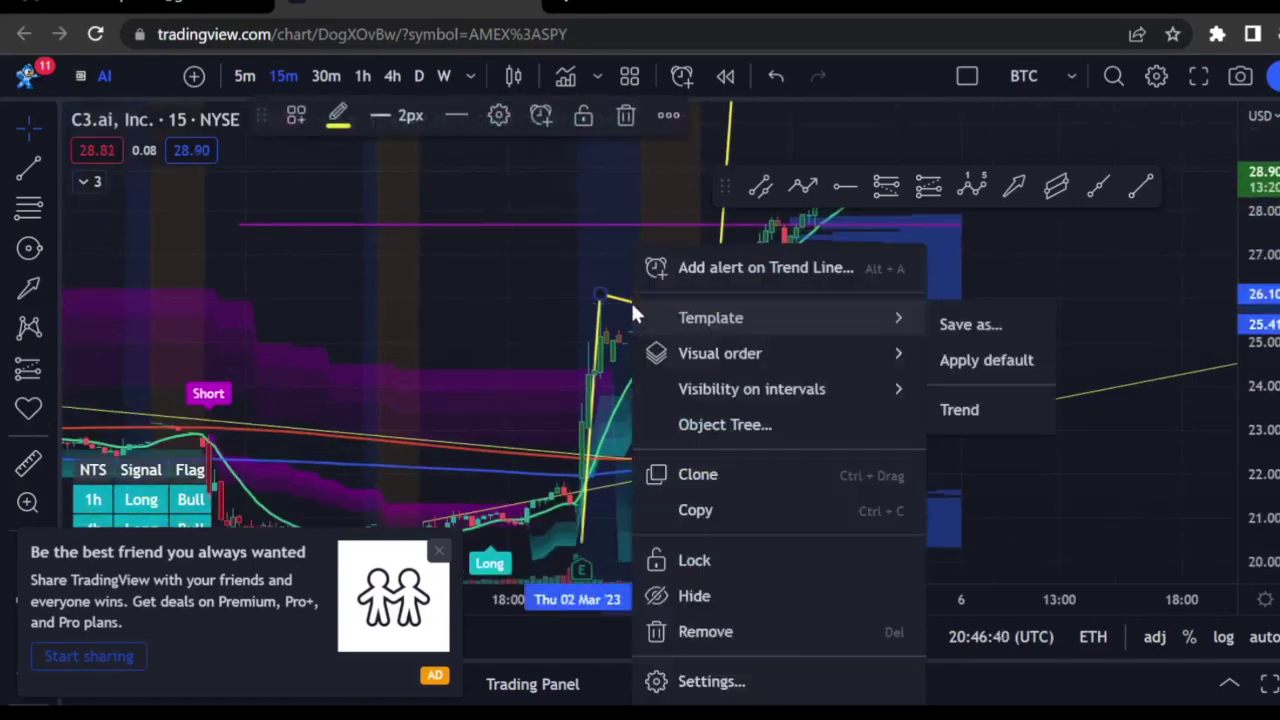
click(690, 474)
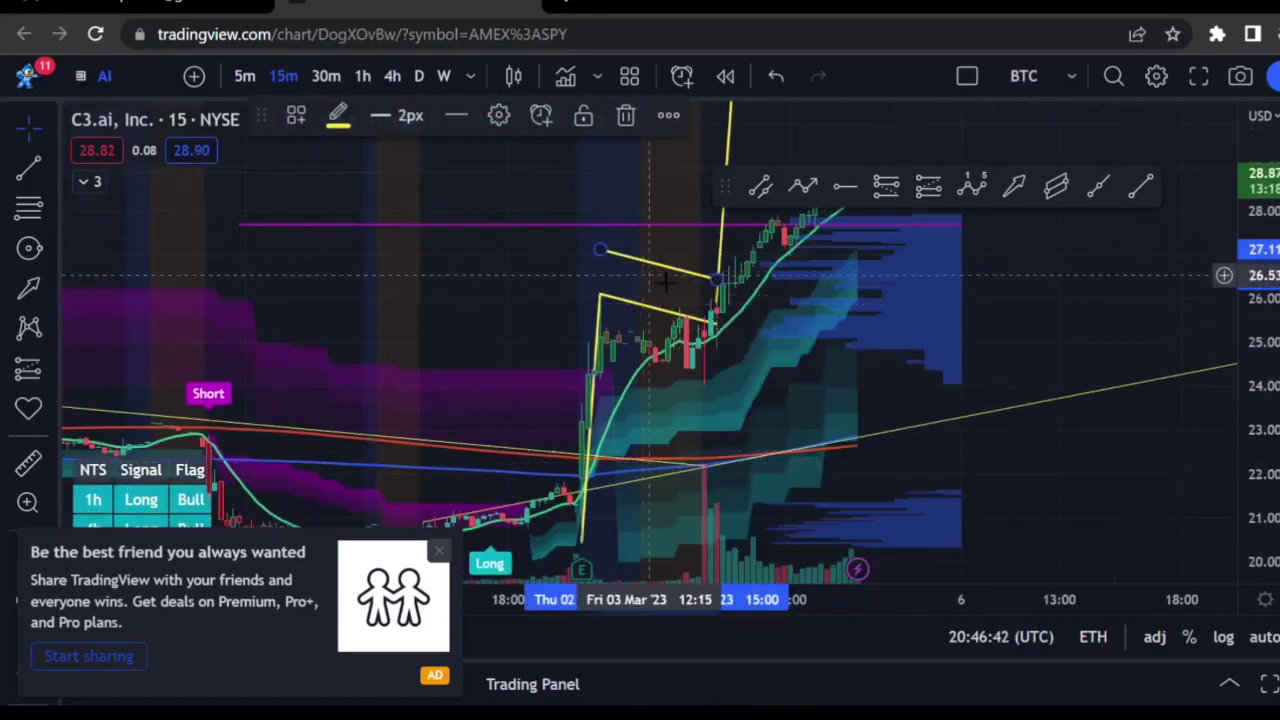
drag(658, 272, 660, 380)
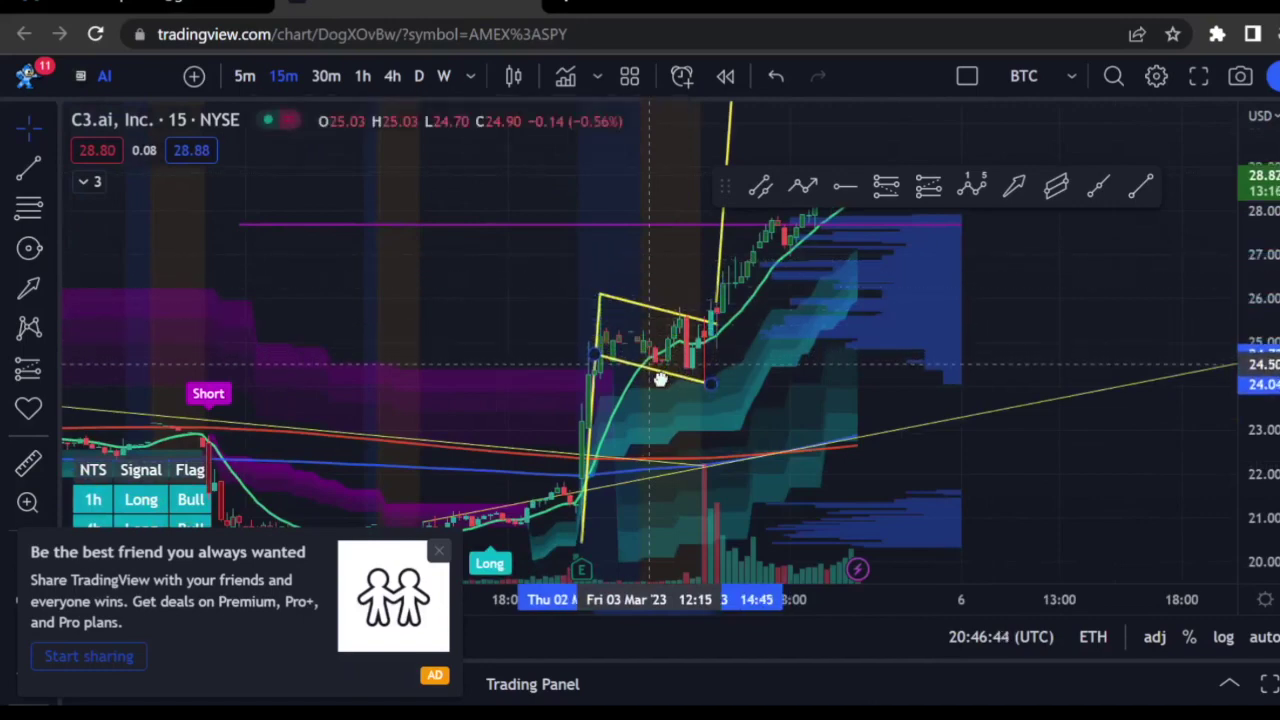
- Move the cloned steep line down to start at the end of the flag's lower boundary, spanning about 23.97 to 29.60
click(770, 229)
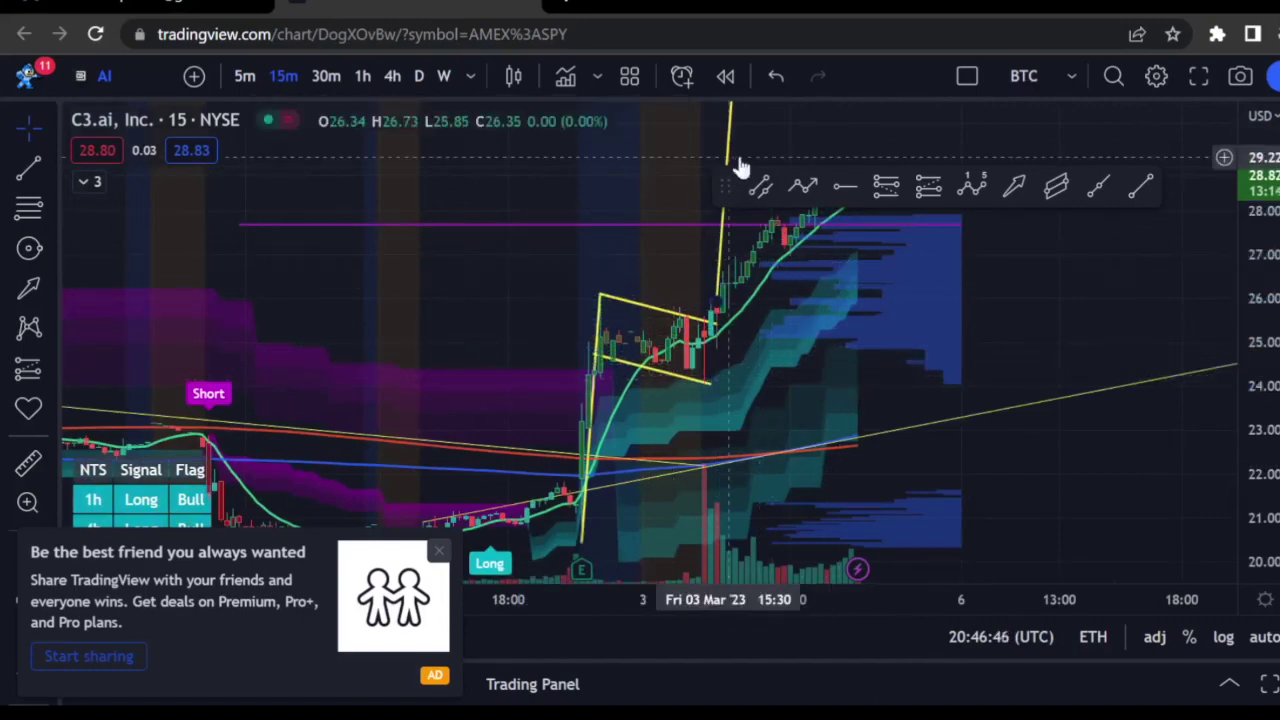
drag(738, 162, 735, 253)
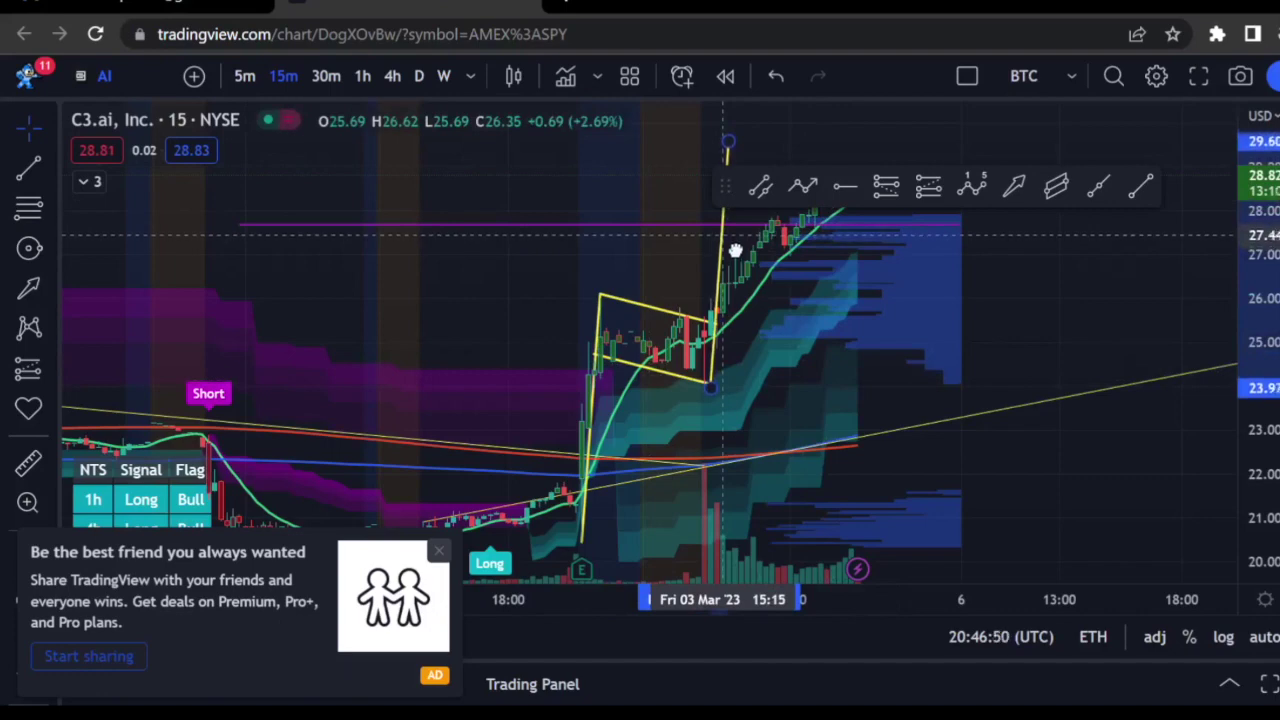
drag(687, 239, 655, 366)
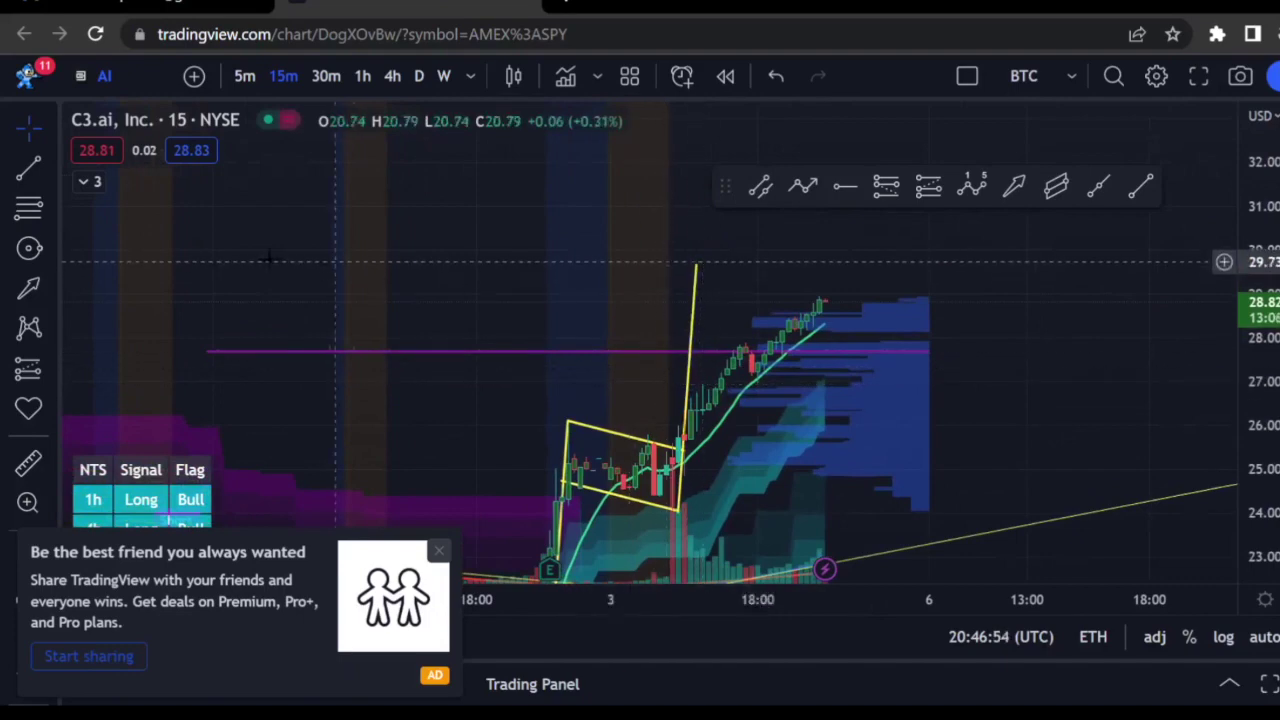
- Place a Horizontal Ray at about 29.70 from the top of the projected steep line
click(49, 164)
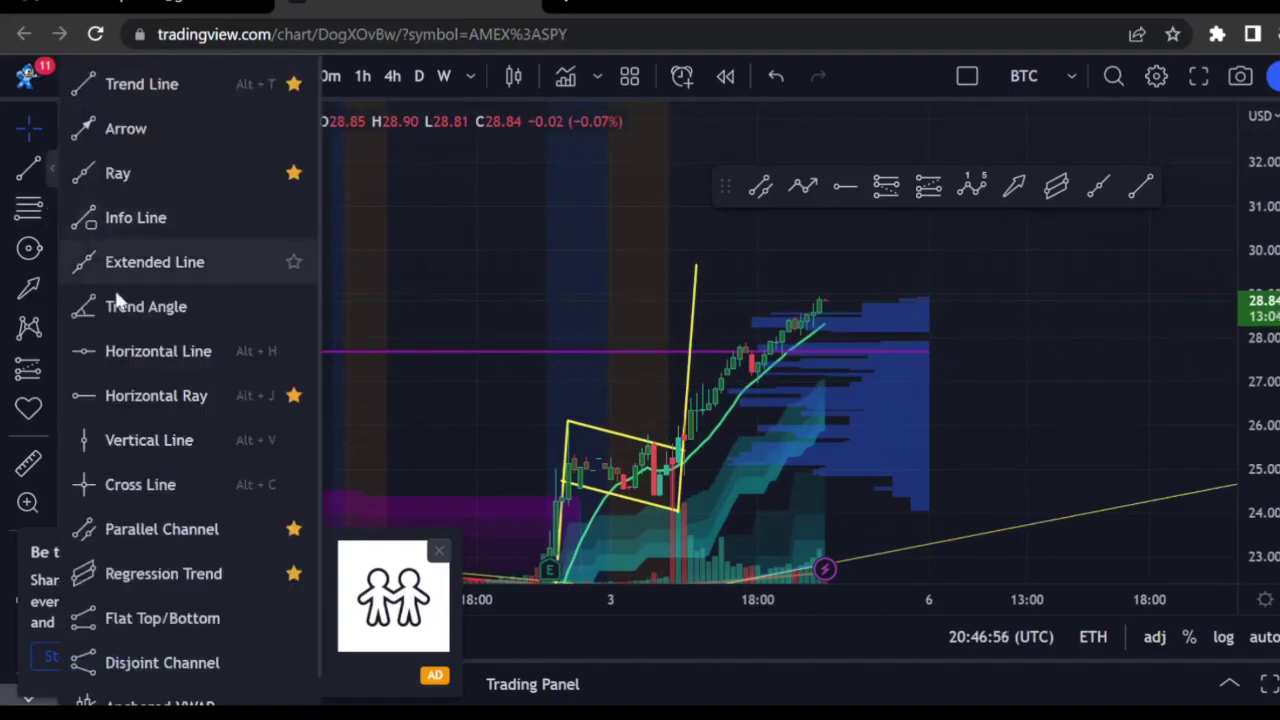
click(149, 413)
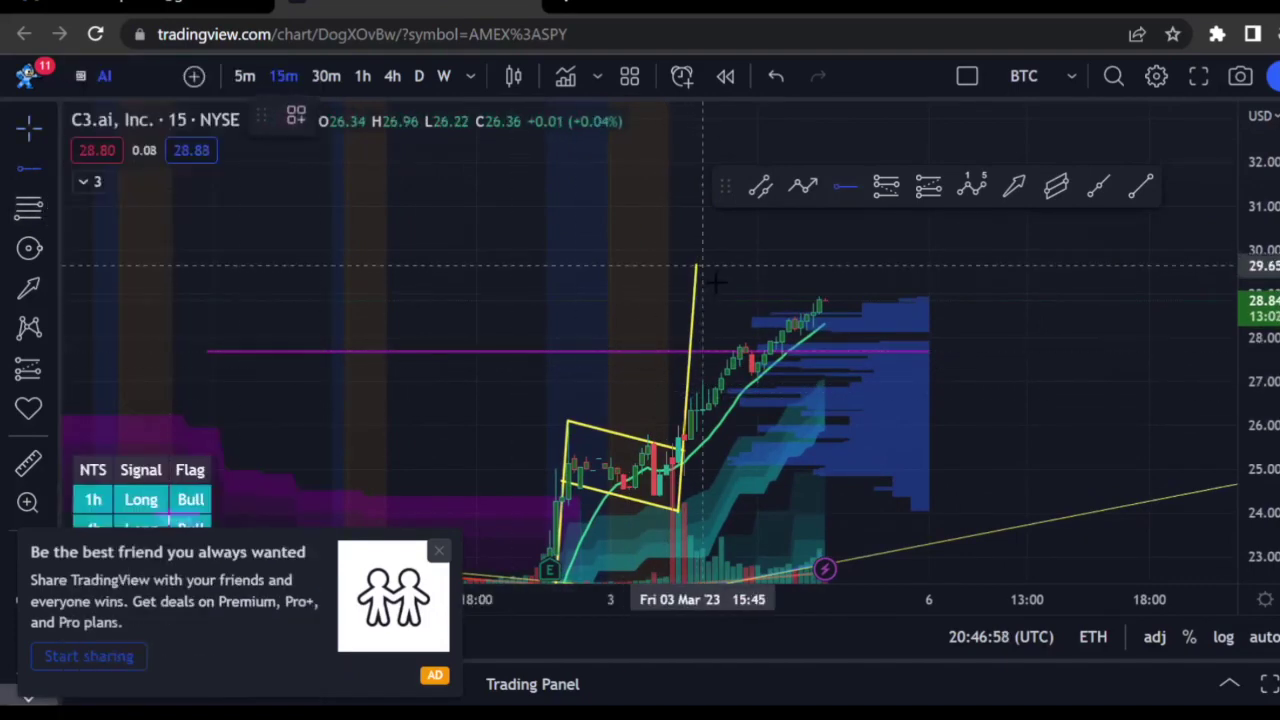
click(697, 266)
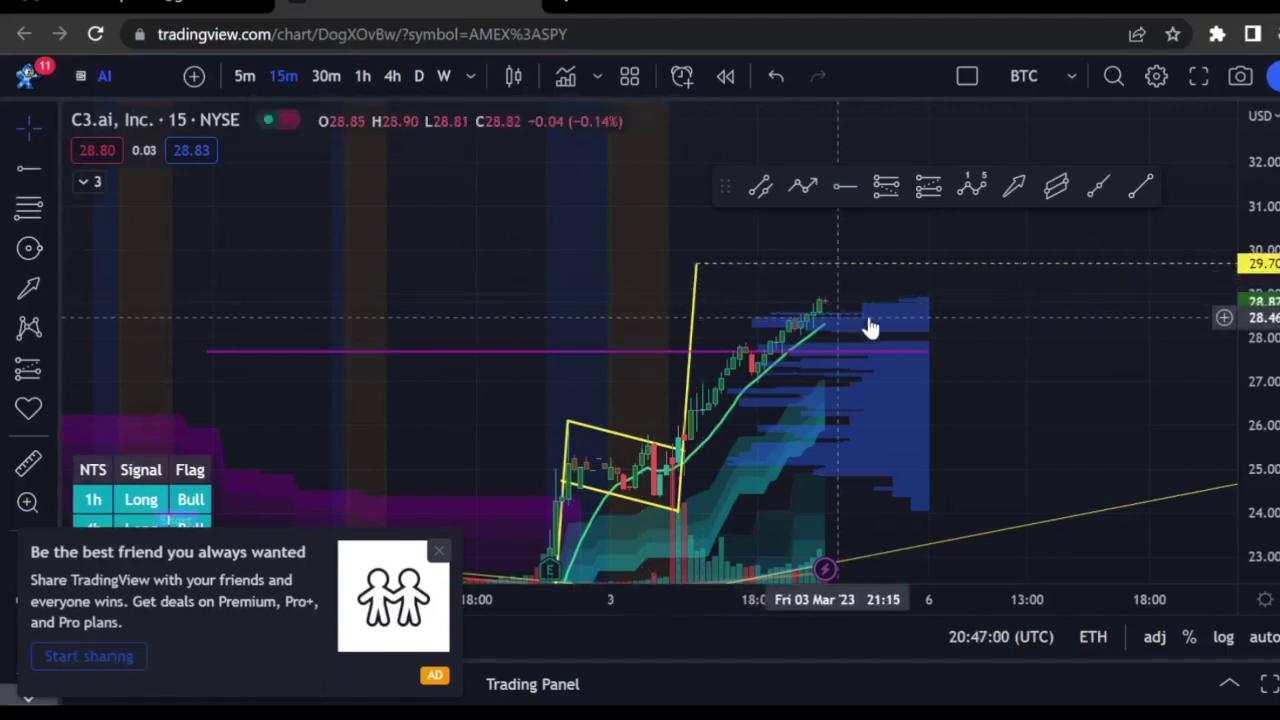
- Place a Long Position after the flag breakout with its entry at about 26.02 and raise its profit target to the 29.70 ray
drag(550, 330, 349, 346)
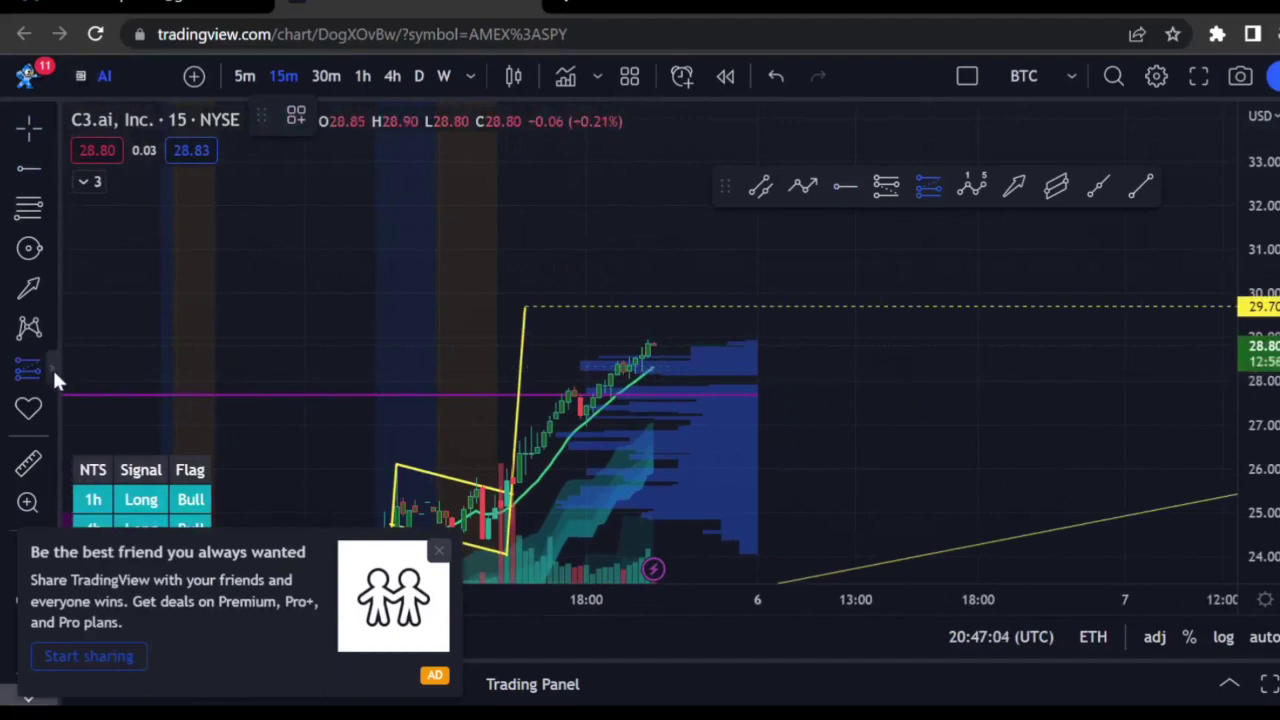
click(50, 367)
click(100, 277)
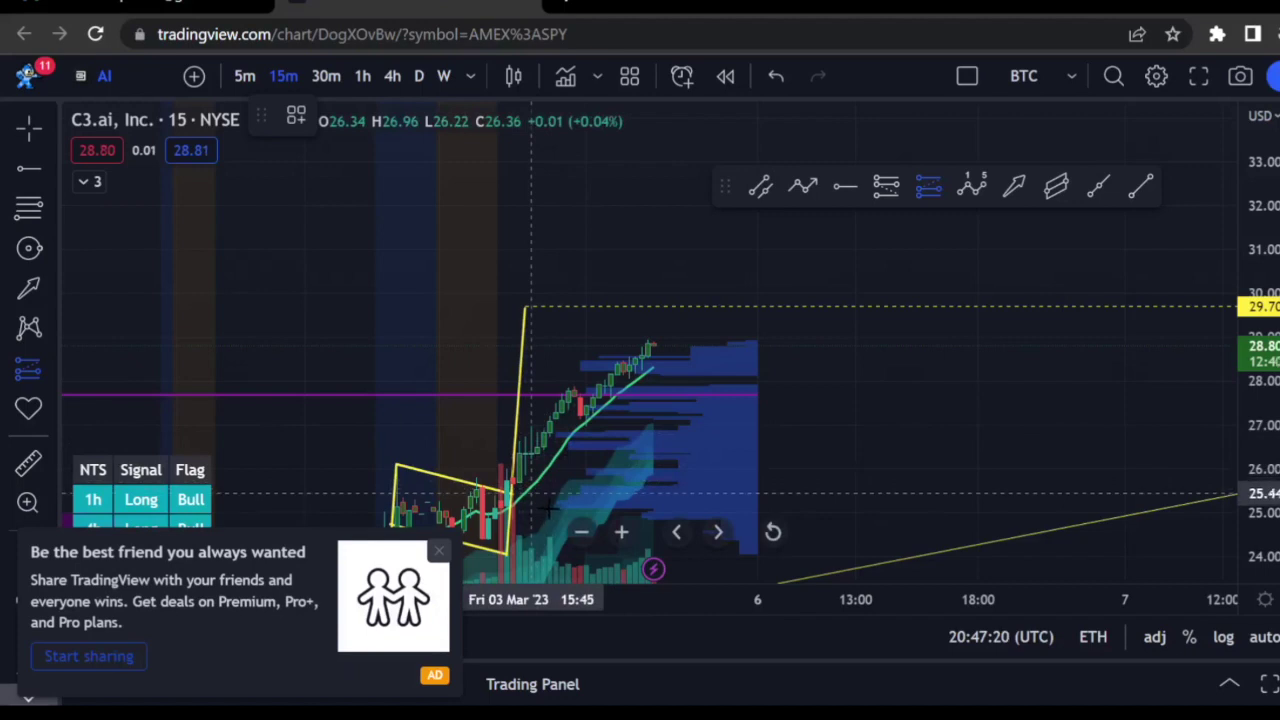
click(531, 466)
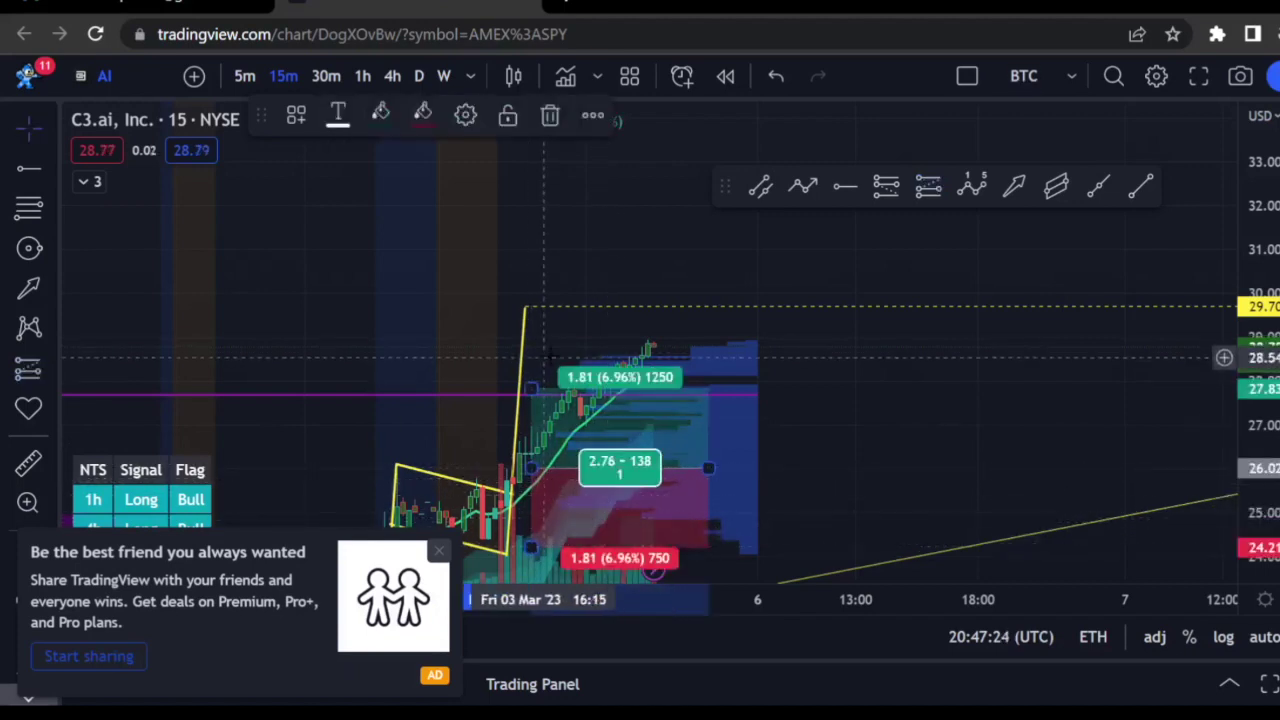
drag(533, 404, 531, 304)
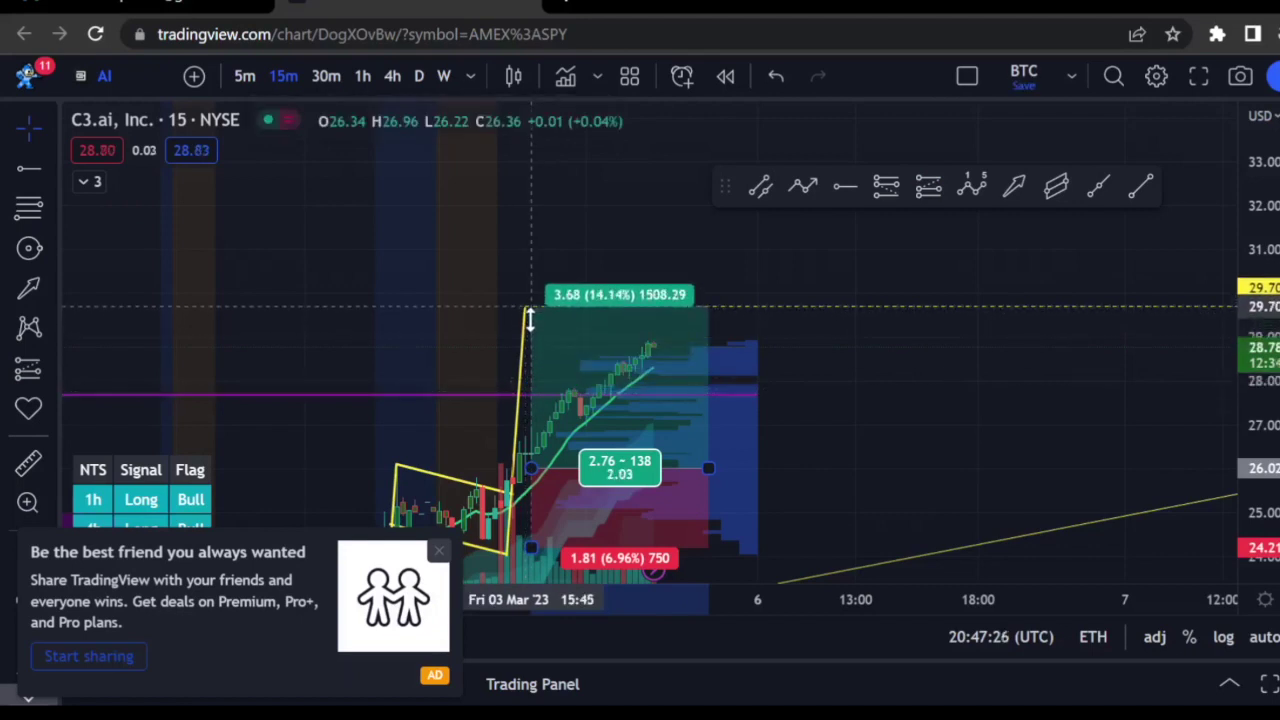
- Tighten the Long Position's stop to about 25.14, just below its entry
drag(865, 419, 911, 334)
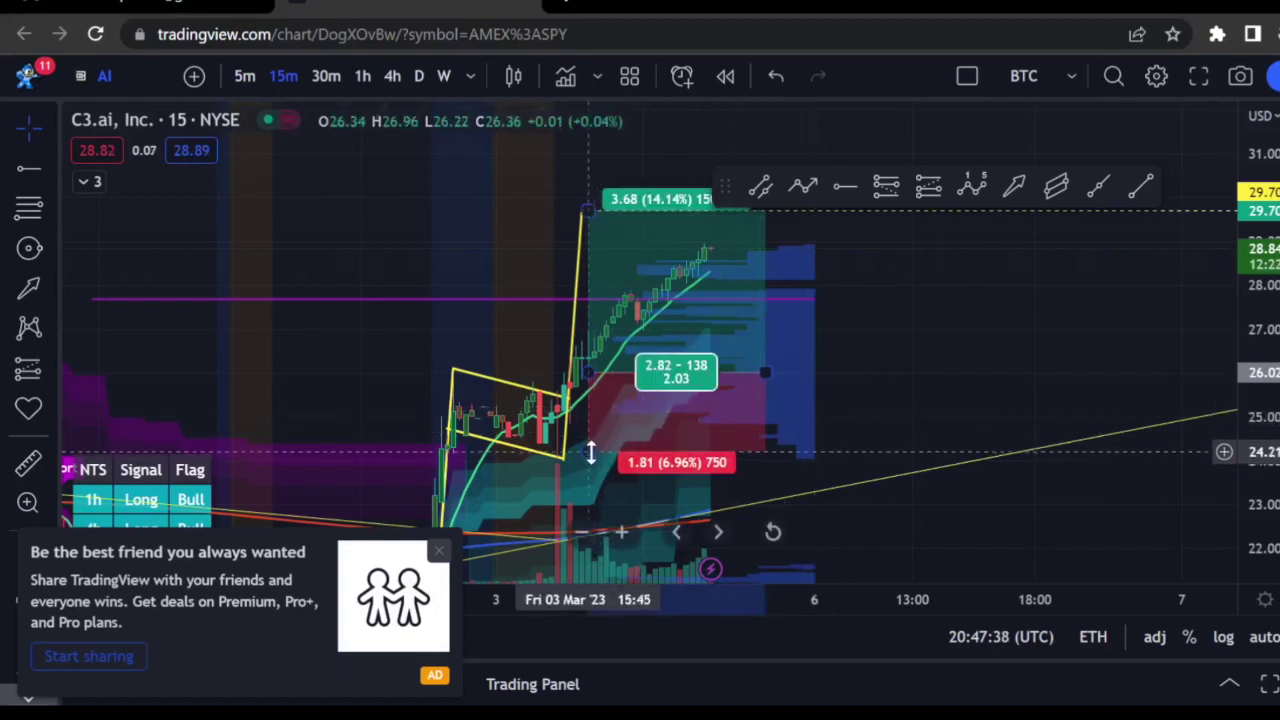
drag(591, 457, 597, 425)
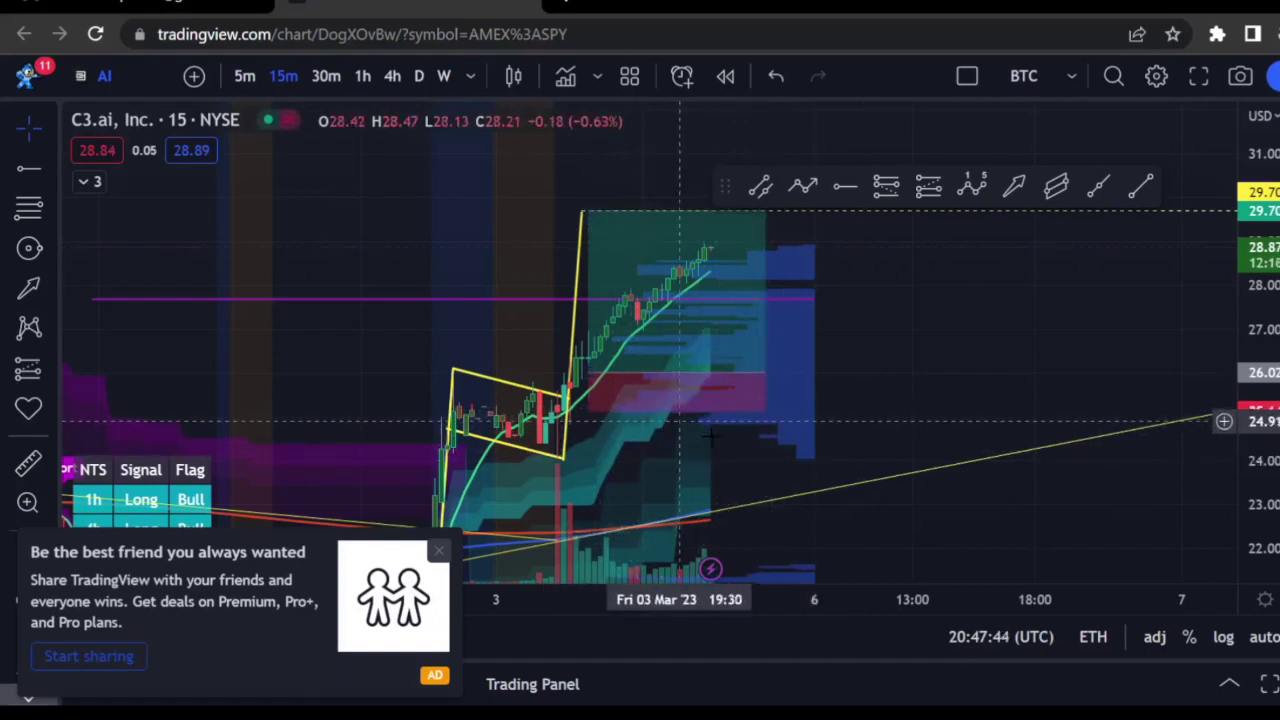
- Switch the chart to the 30-minute interval and place a Horizontal Ray at about 25.26 from the 15 February candles
drag(749, 376, 759, 375)
scroll(759, 375, left, 6)
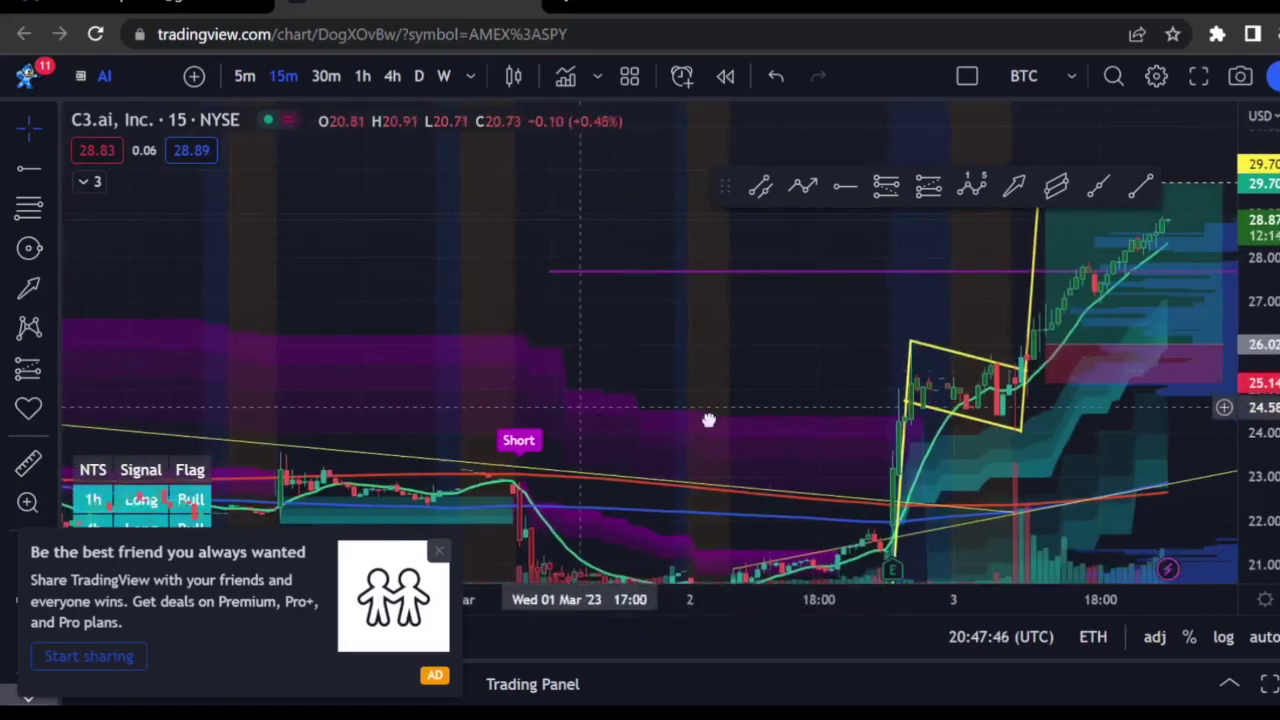
click(328, 77)
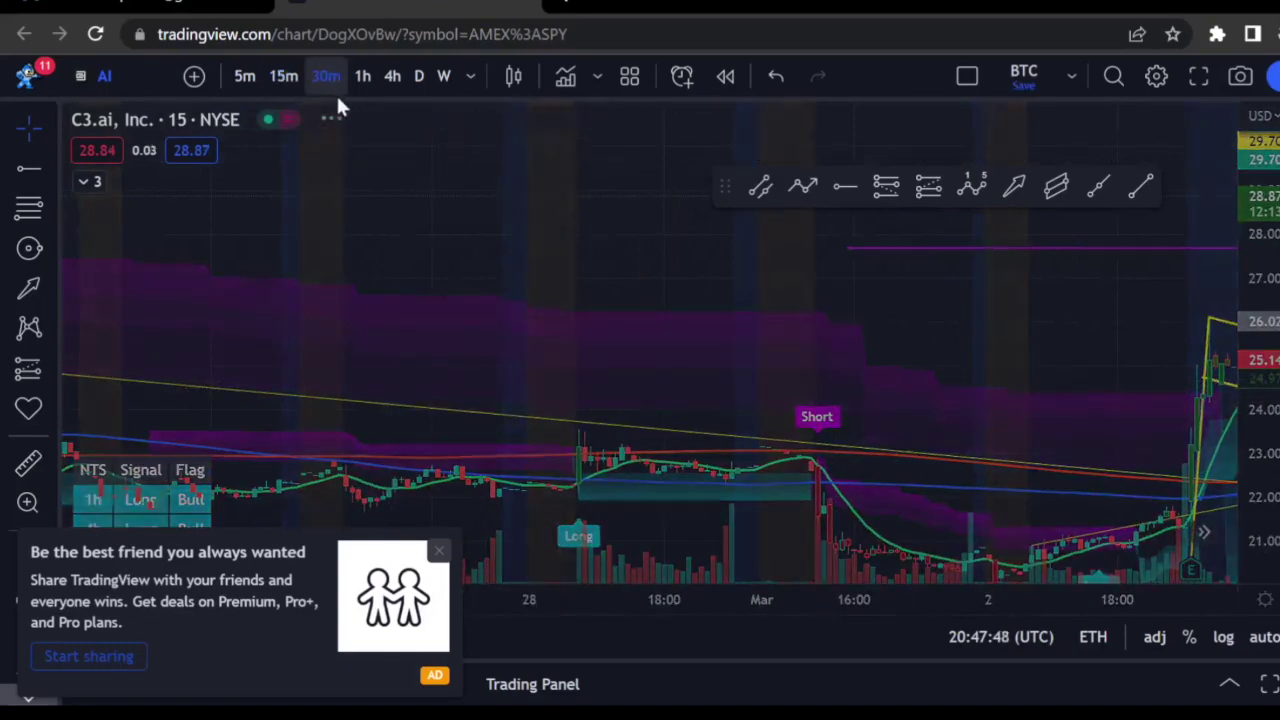
drag(590, 288, 733, 284)
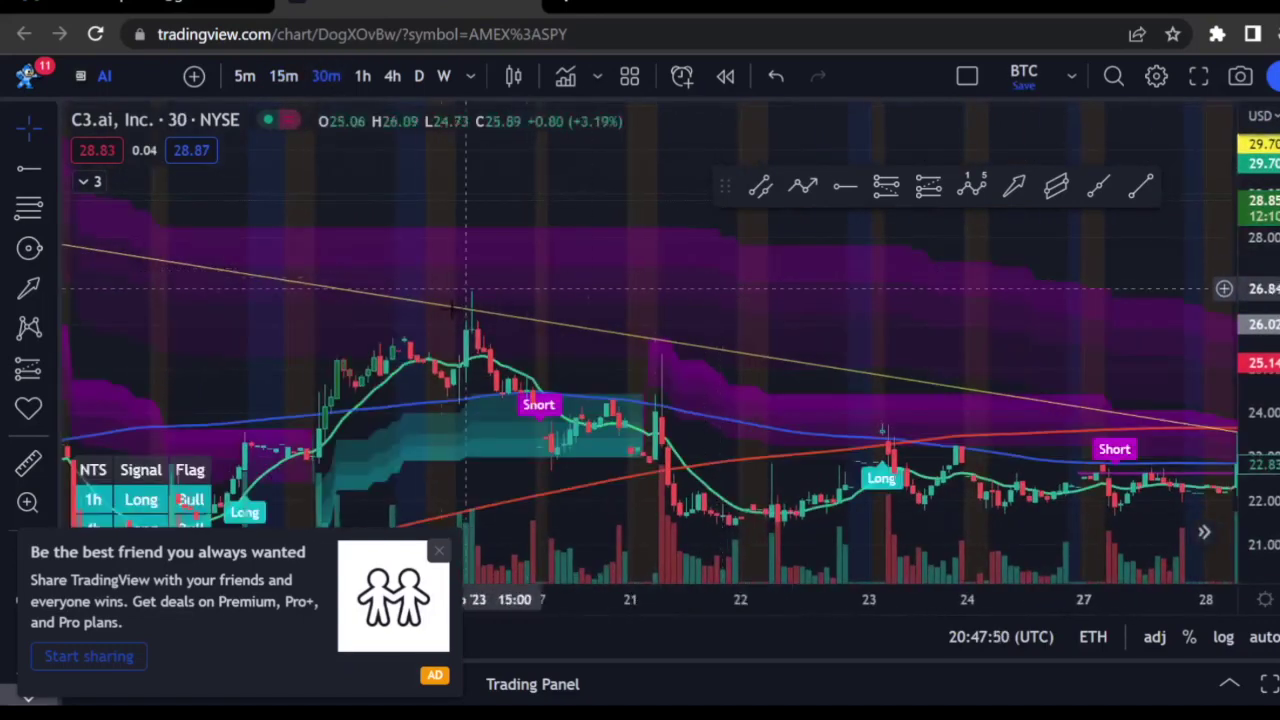
drag(1049, 350, 920, 331)
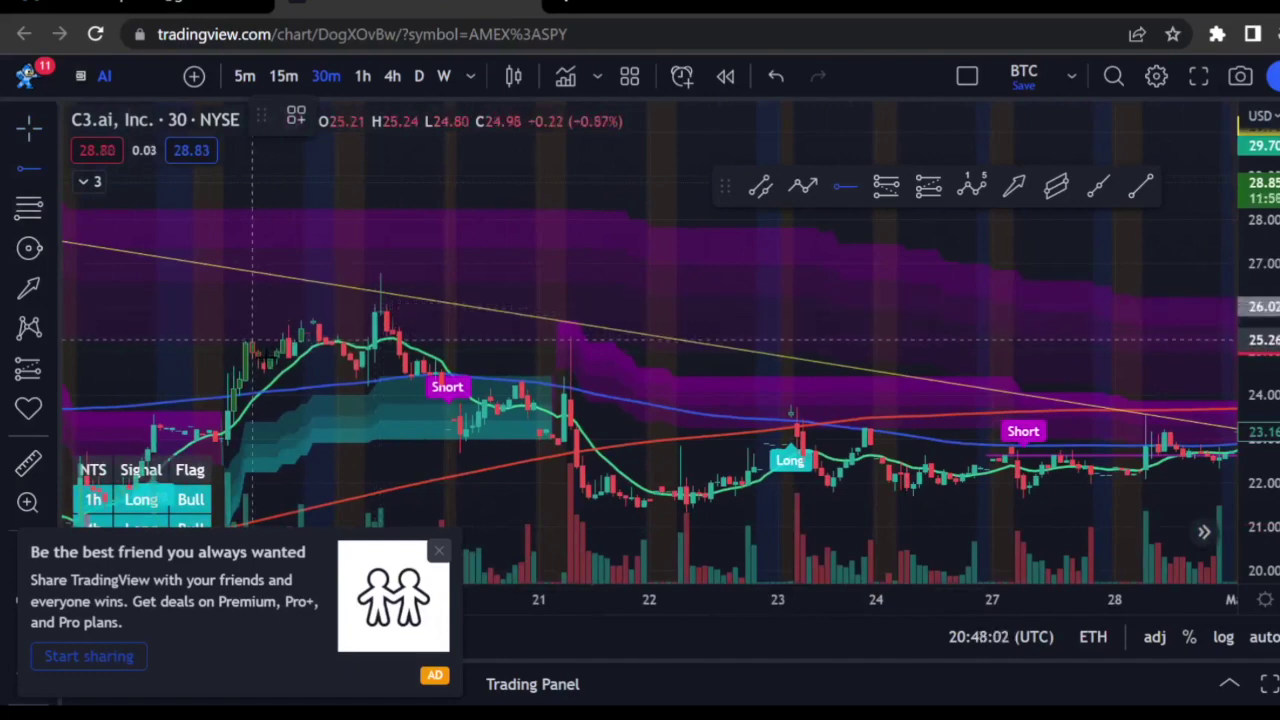
click(245, 340)
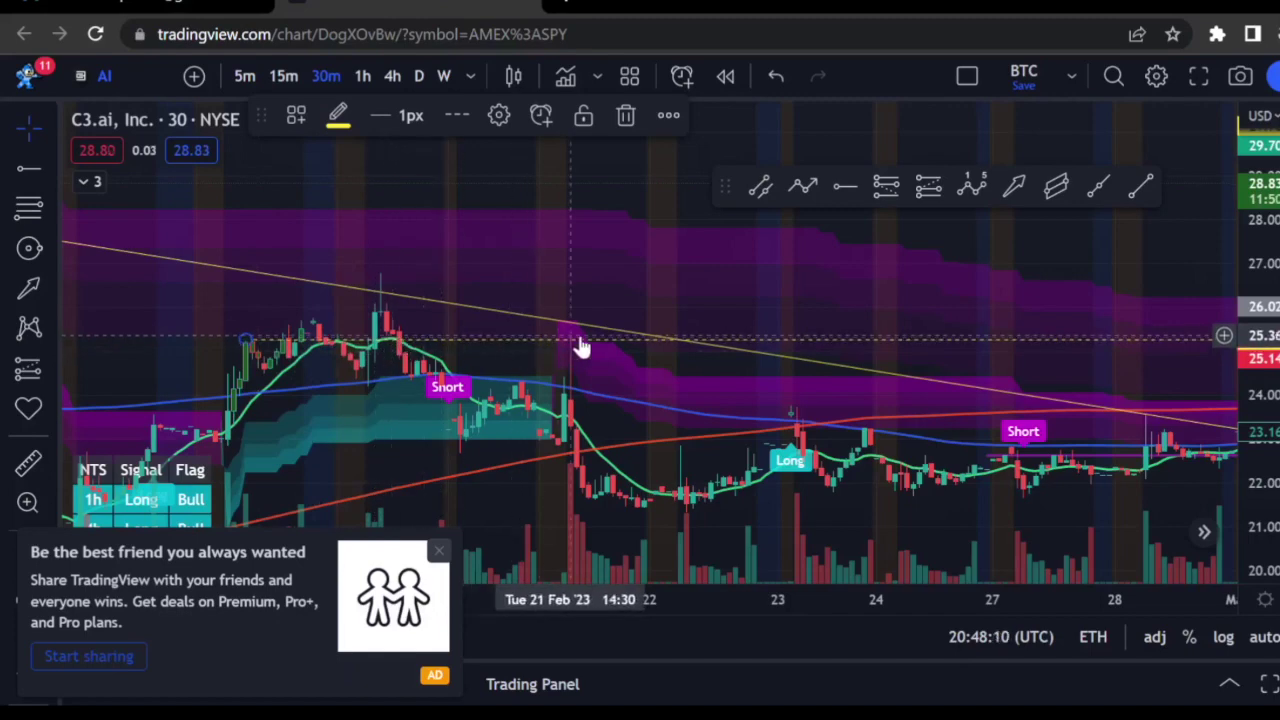
- Raise the Long Position's stop to the 25.26 horizontal ray
drag(1060, 320, 363, 343)
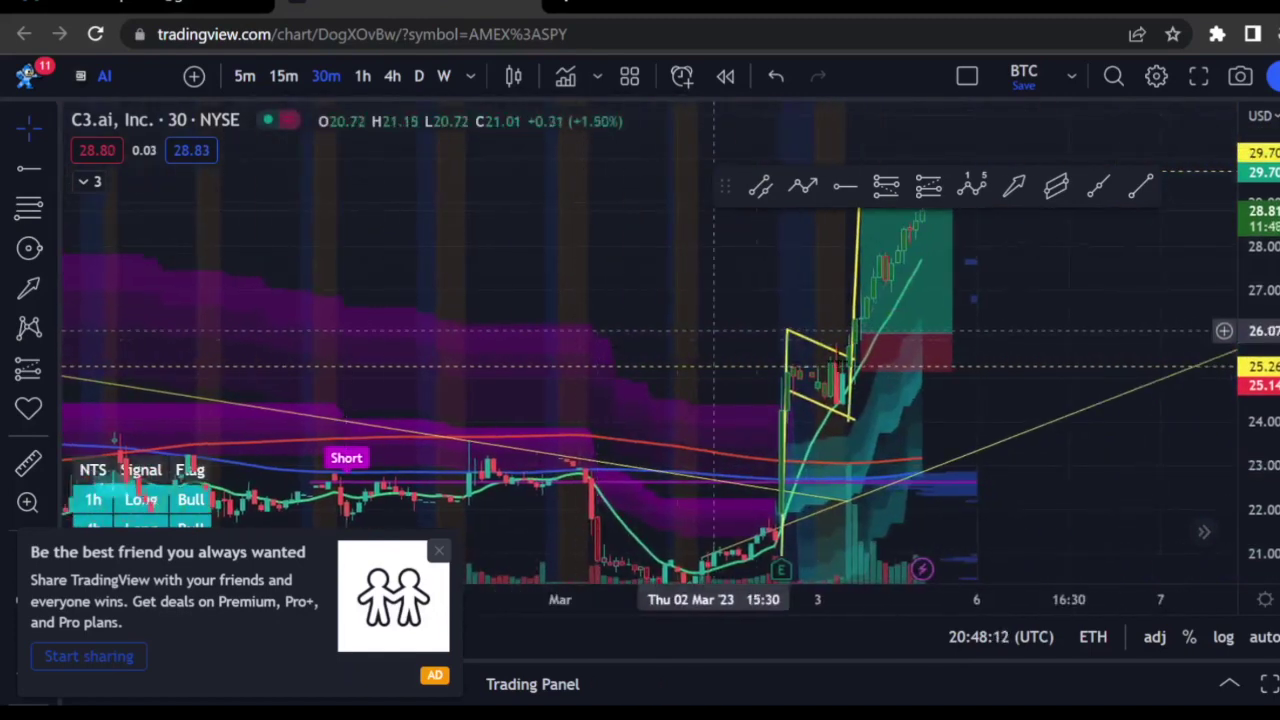
drag(866, 380, 869, 377)
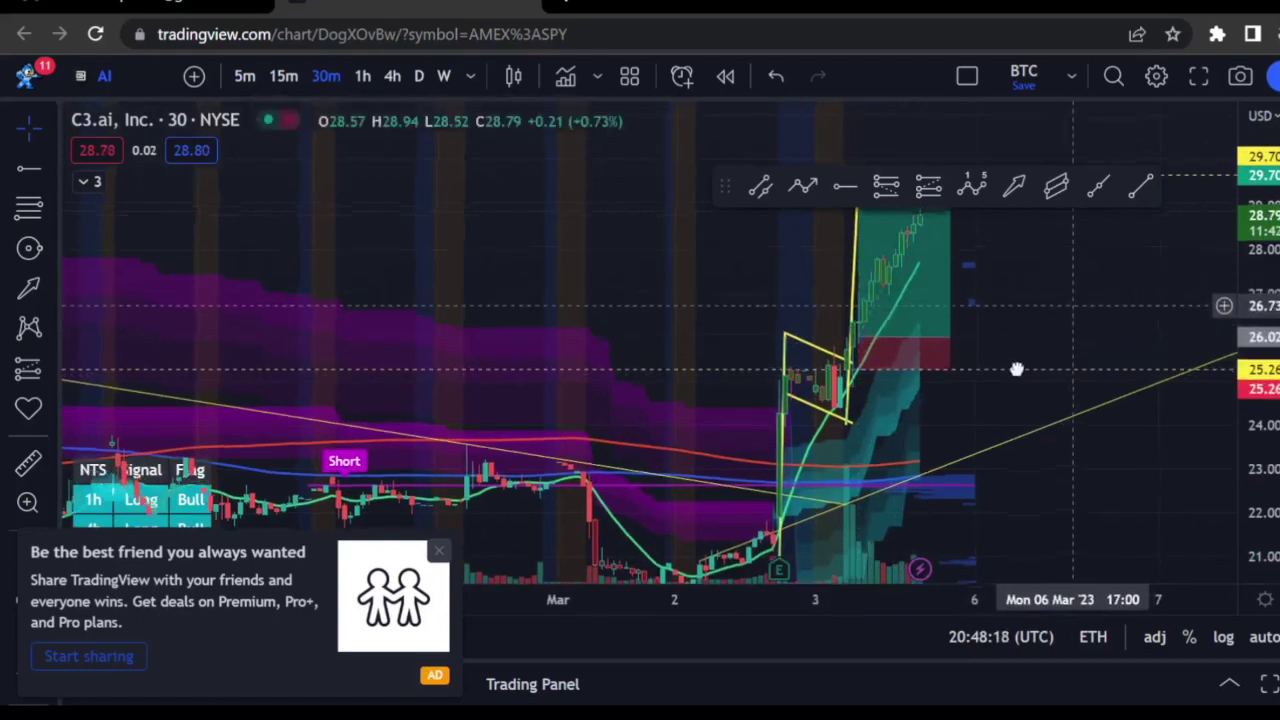
- Measure the price move from the flag's lower boundary at about 24.07 up to the 29.70 target ray
drag(1068, 368, 945, 378)
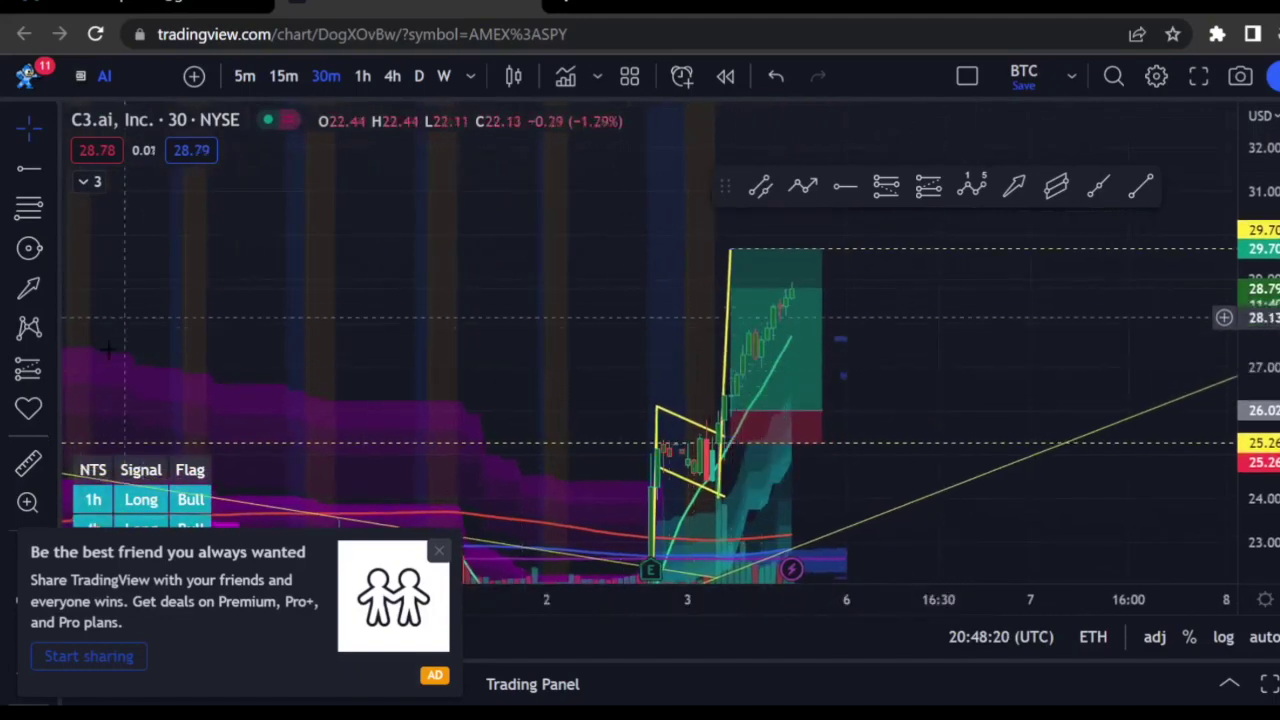
click(29, 463)
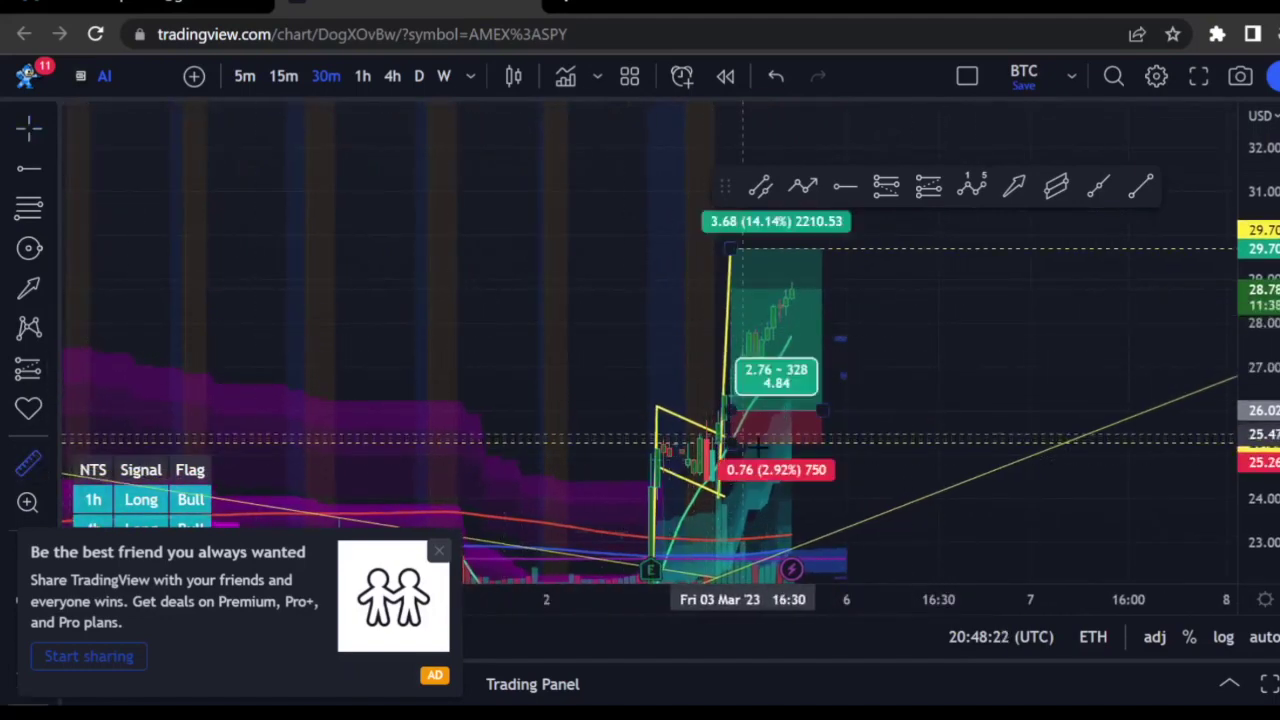
click(735, 494)
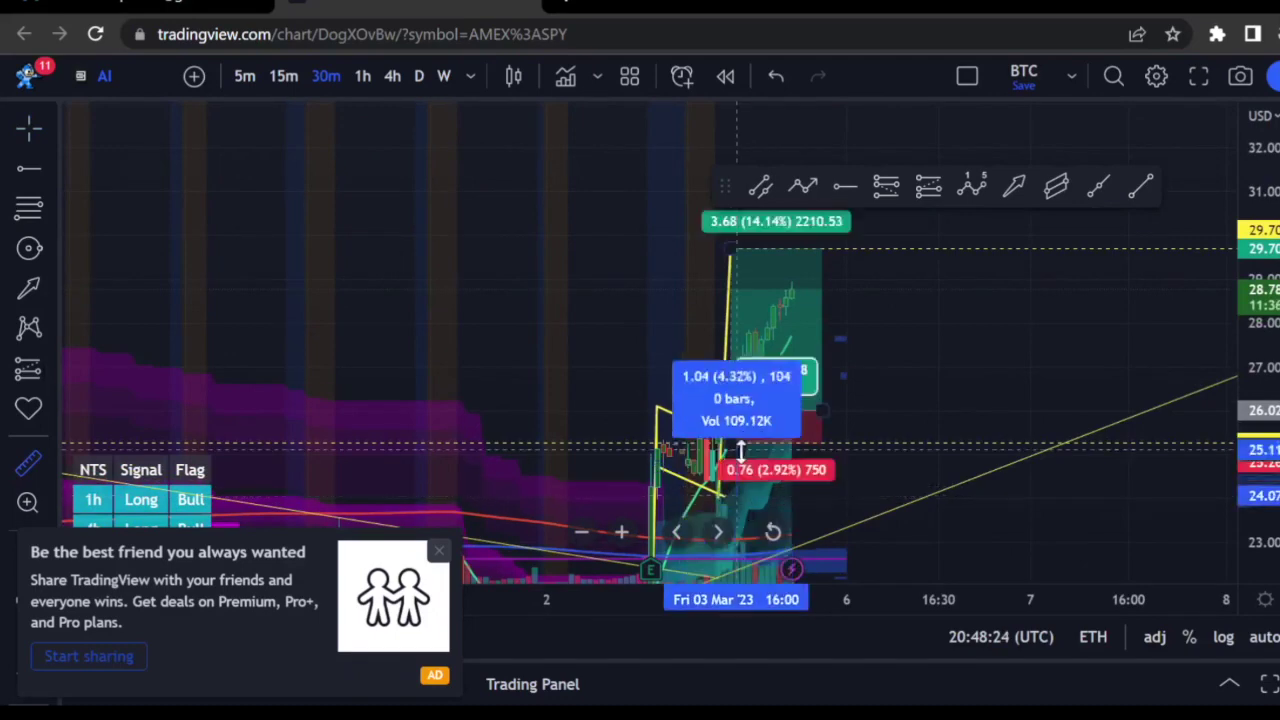
click(740, 255)
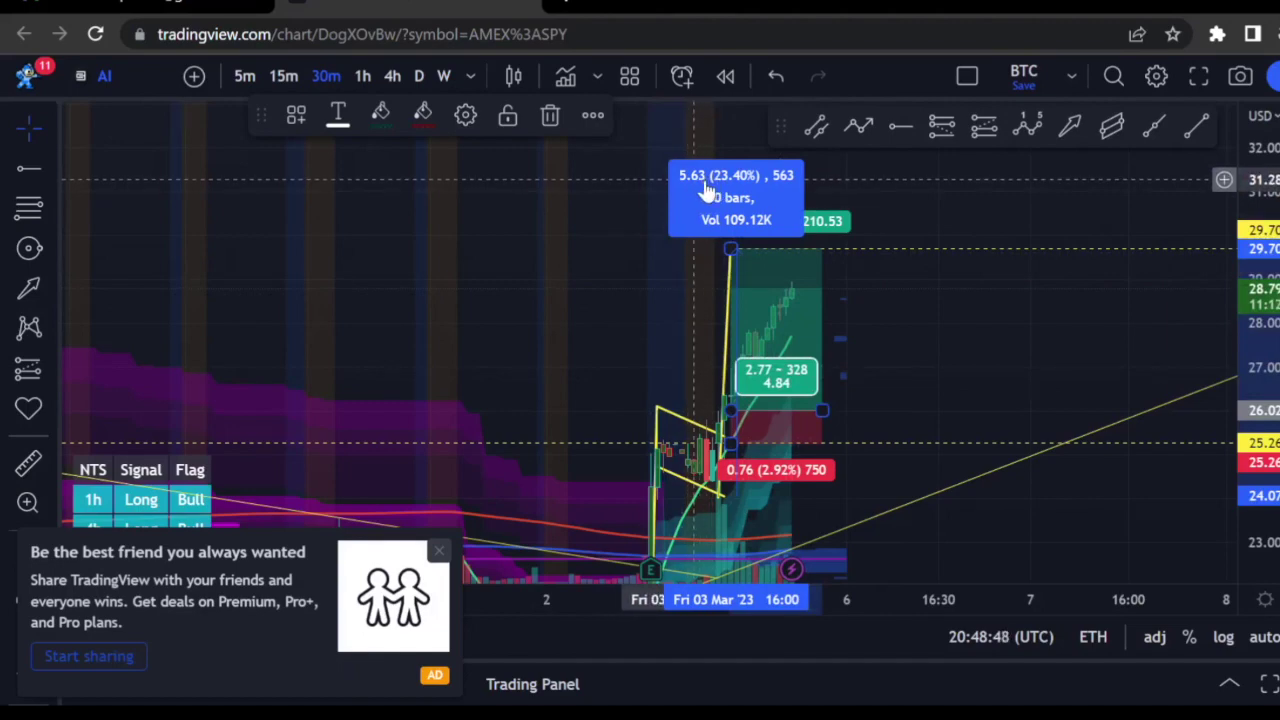
drag(705, 190, 667, 267)
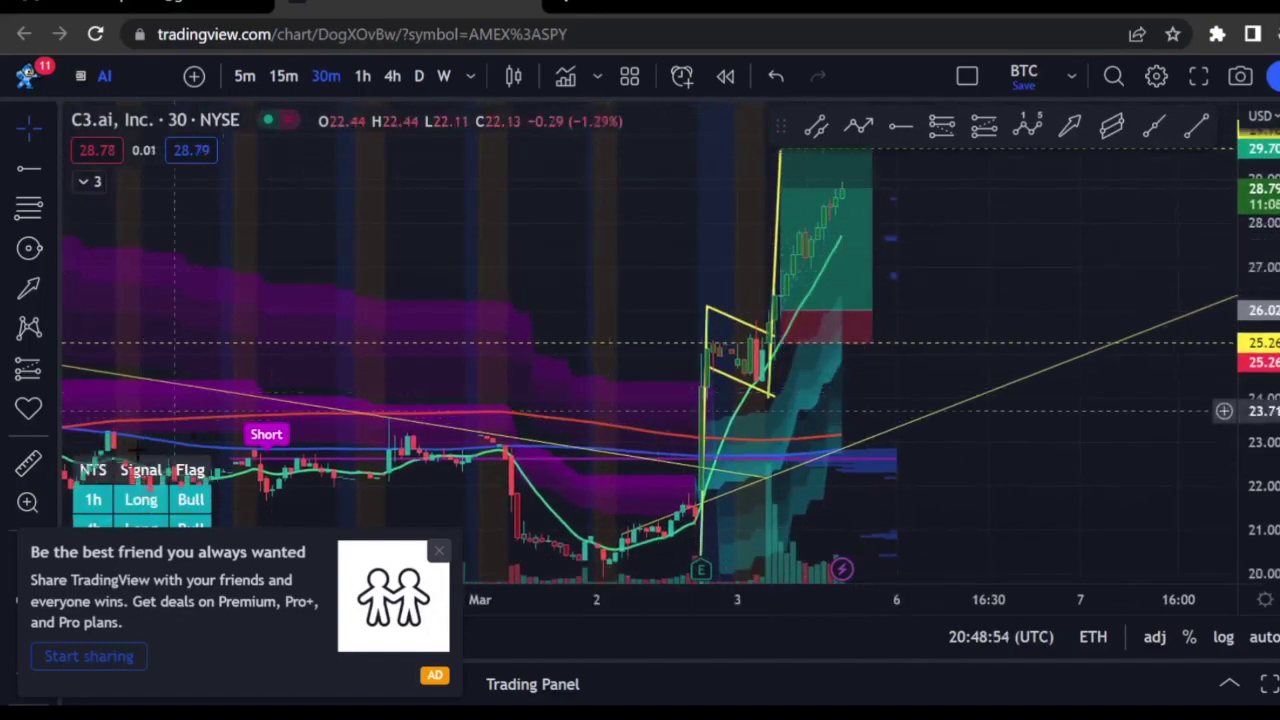
click(46, 456)
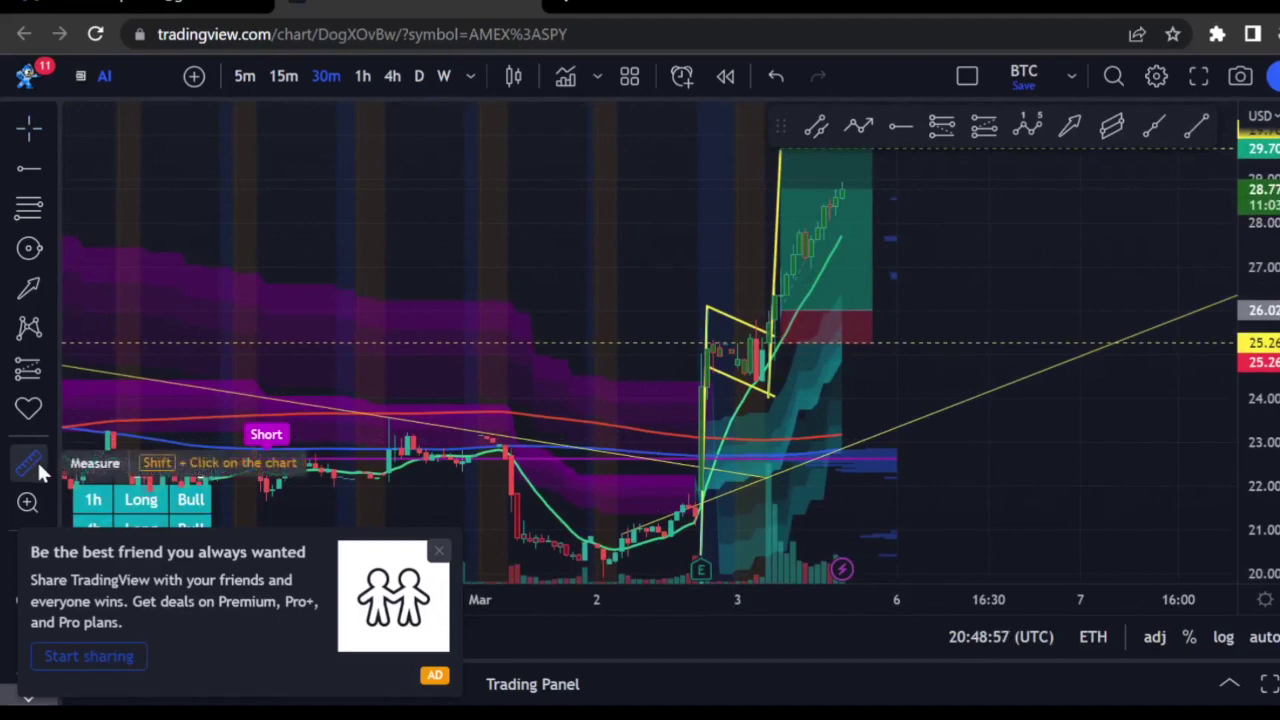
drag(312, 325, 328, 312)
scroll(450, 280, left, 5)
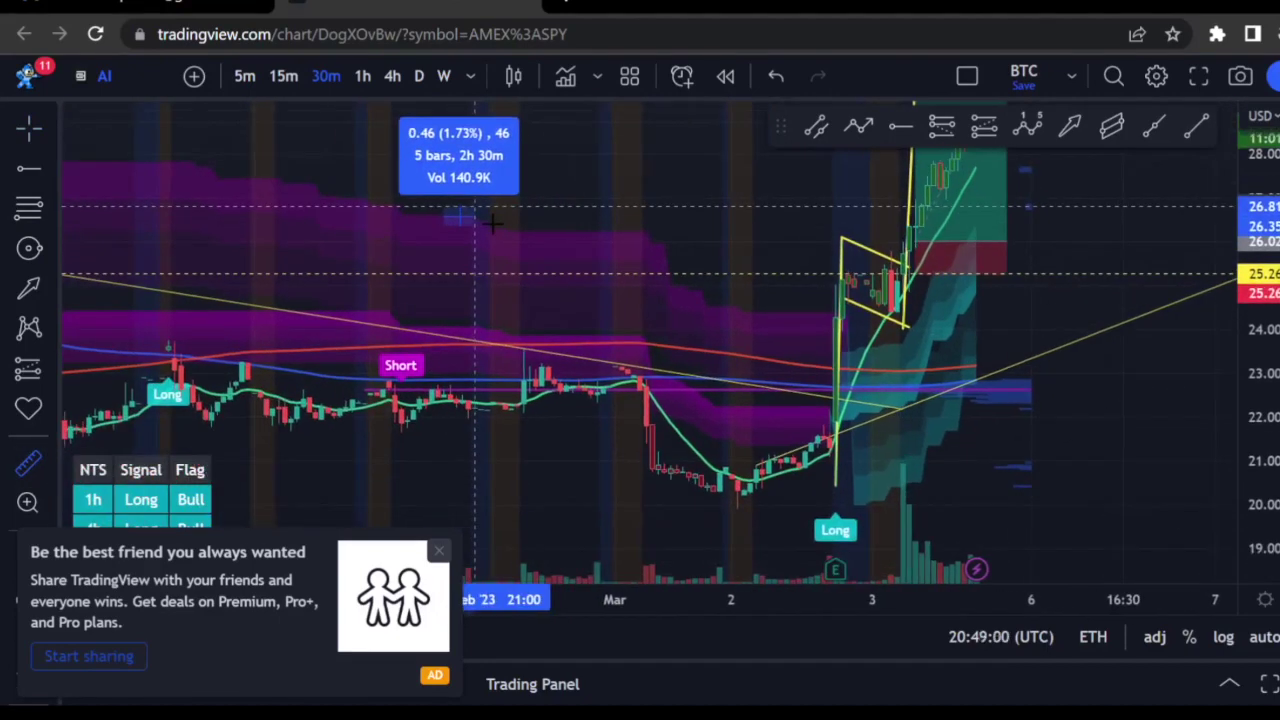
click(600, 250)
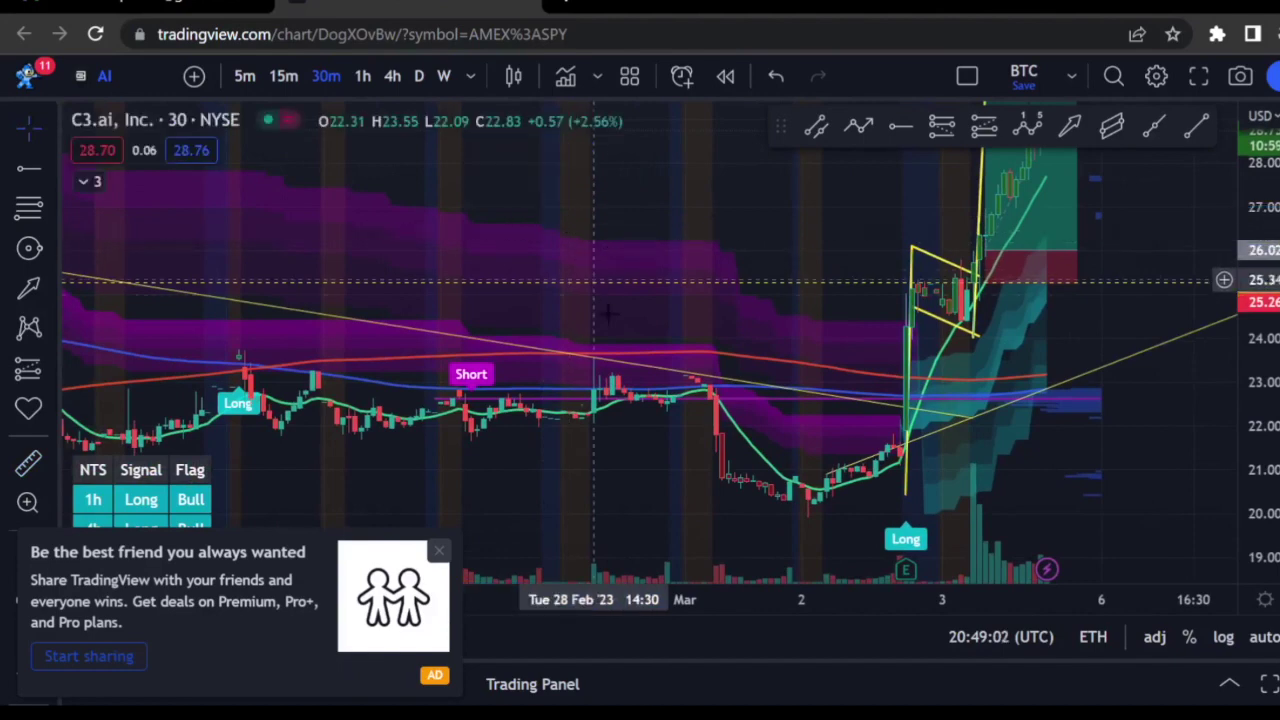
- Sketch a cup-and-handle shape with the Highlighter along the 13 to 14 February candles
drag(616, 467, 640, 467)
drag(640, 466, 957, 460)
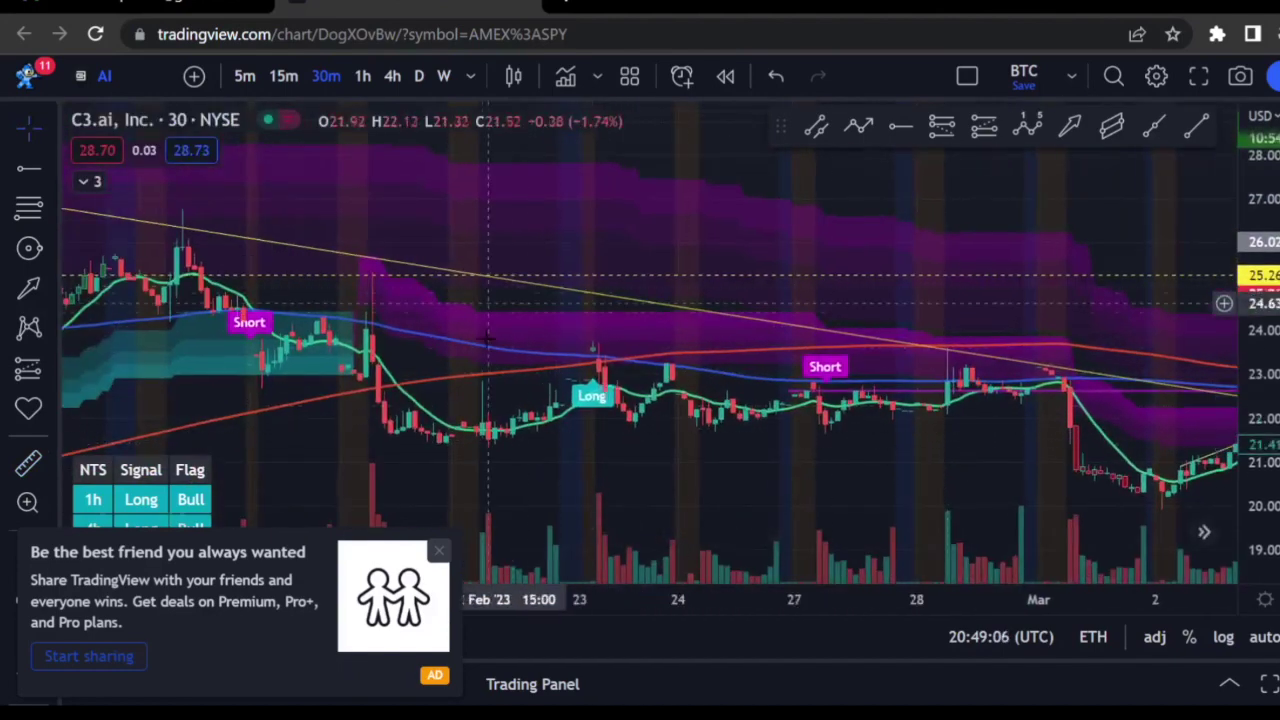
drag(320, 404, 782, 379)
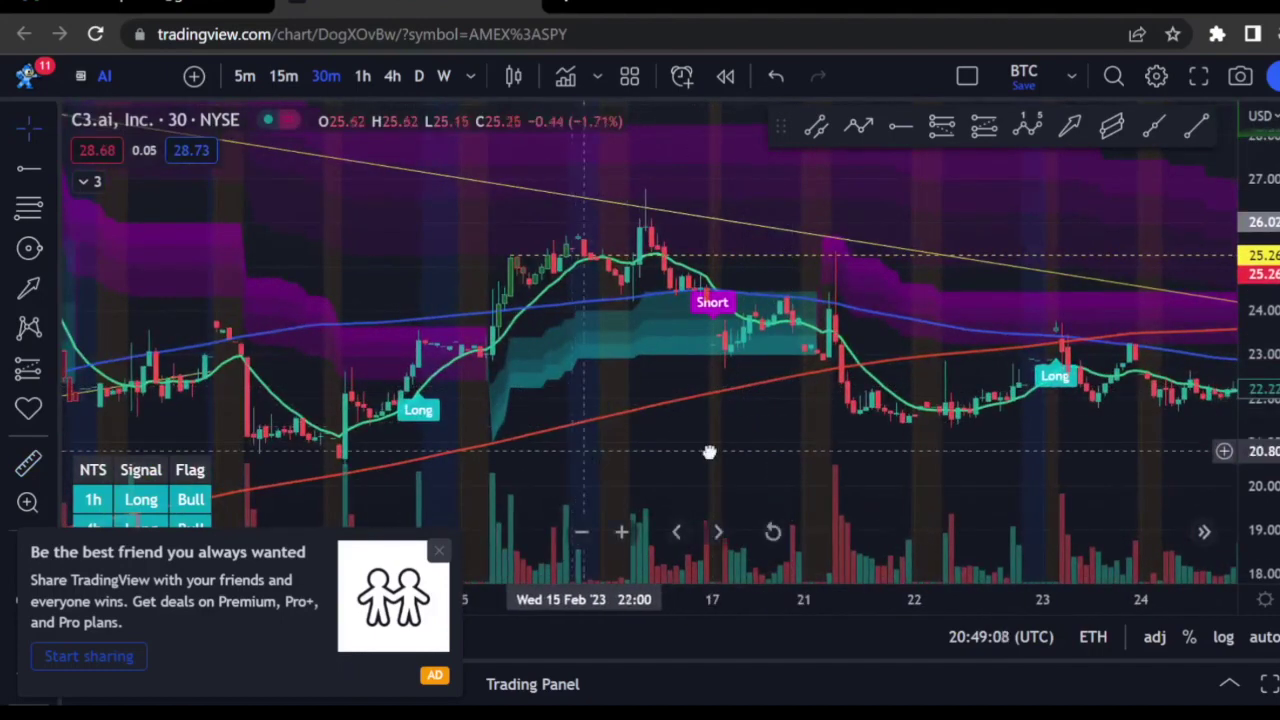
drag(588, 466, 894, 393)
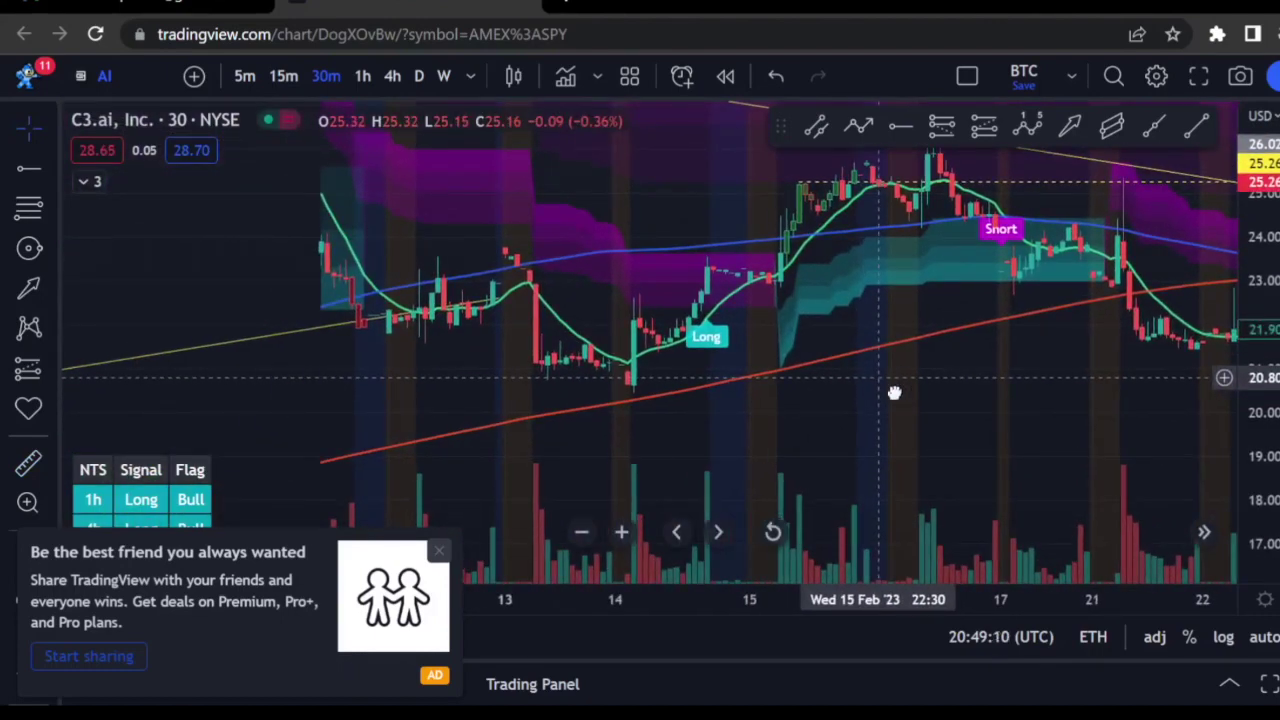
drag(894, 393, 886, 417)
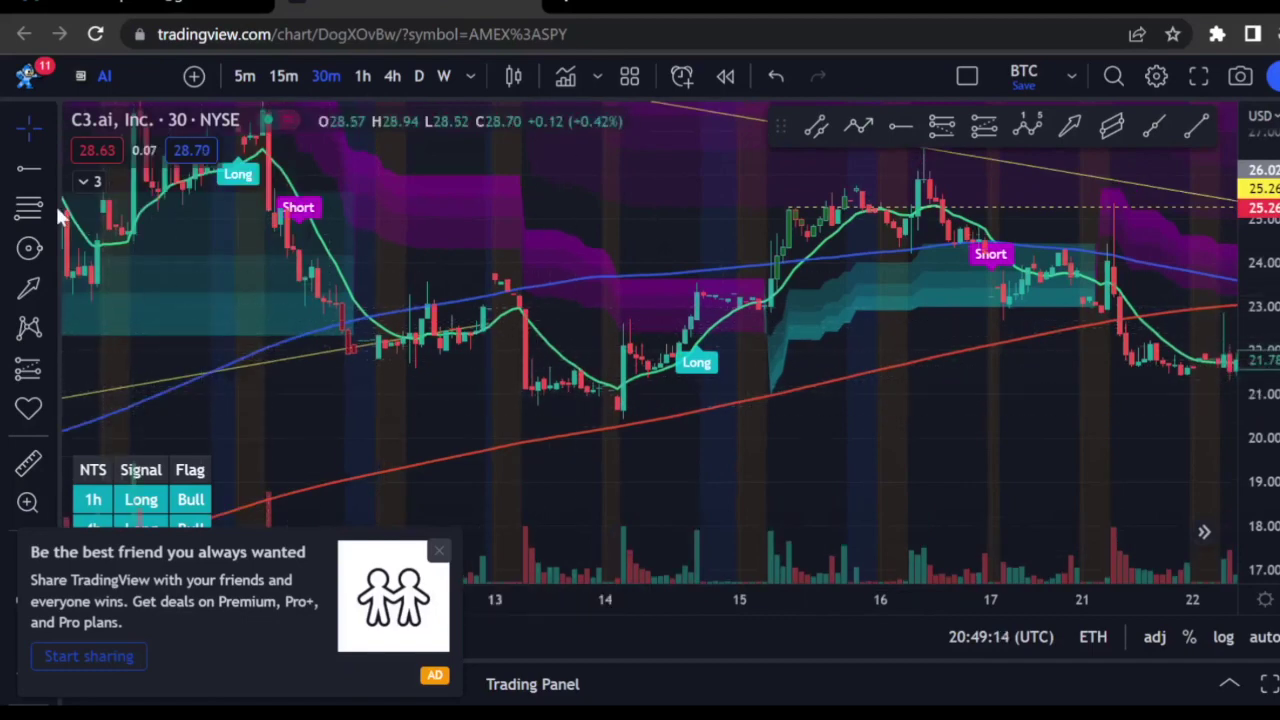
click(51, 239)
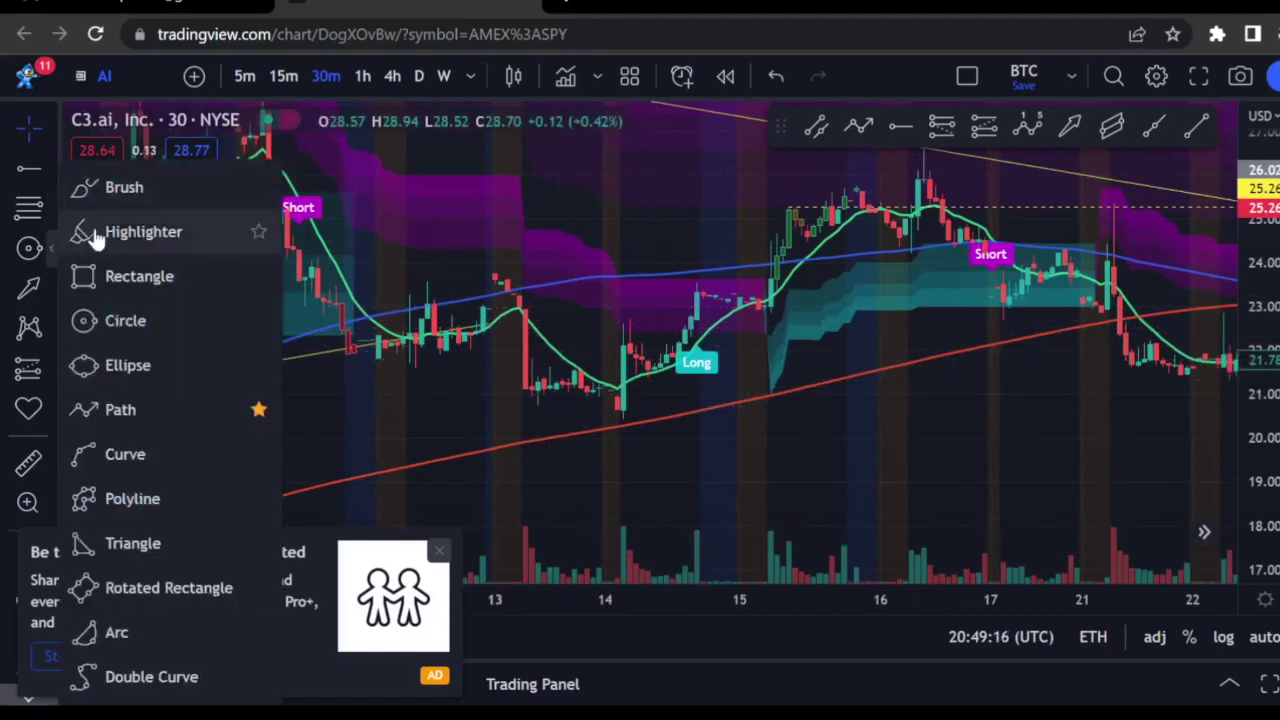
click(96, 232)
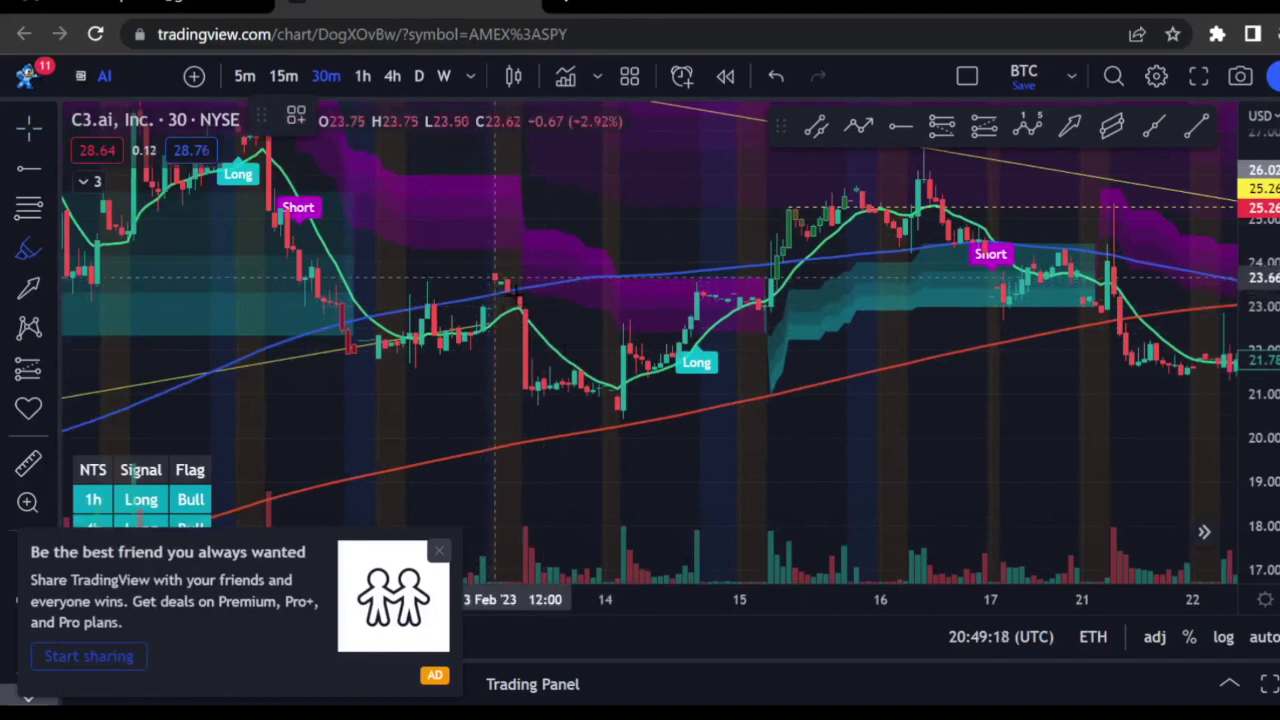
mouse_move(505, 283)
mouse_down()
mouse_move(529, 386)
mouse_move(600, 414)
mouse_move(641, 372)
mouse_move(641, 330)
mouse_move(655, 355)
mouse_move(685, 343)
mouse_move(703, 270)
mouse_up()
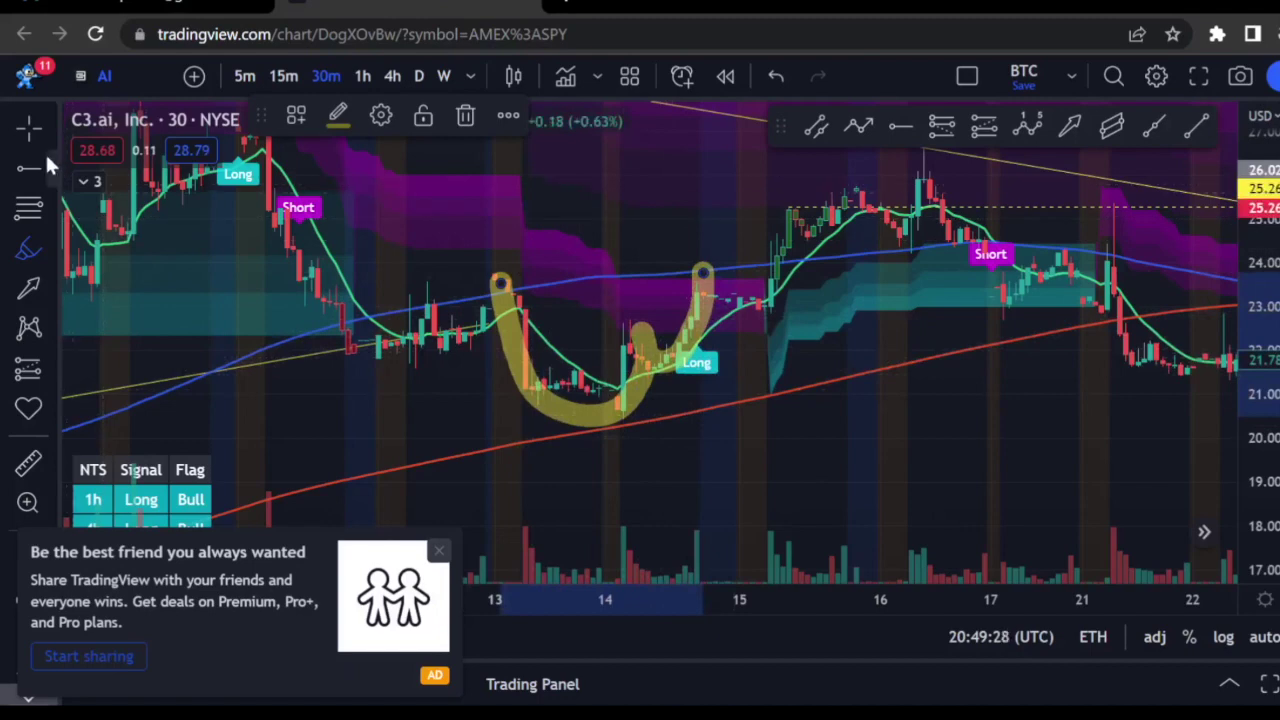
drag(206, 351, 265, 365)
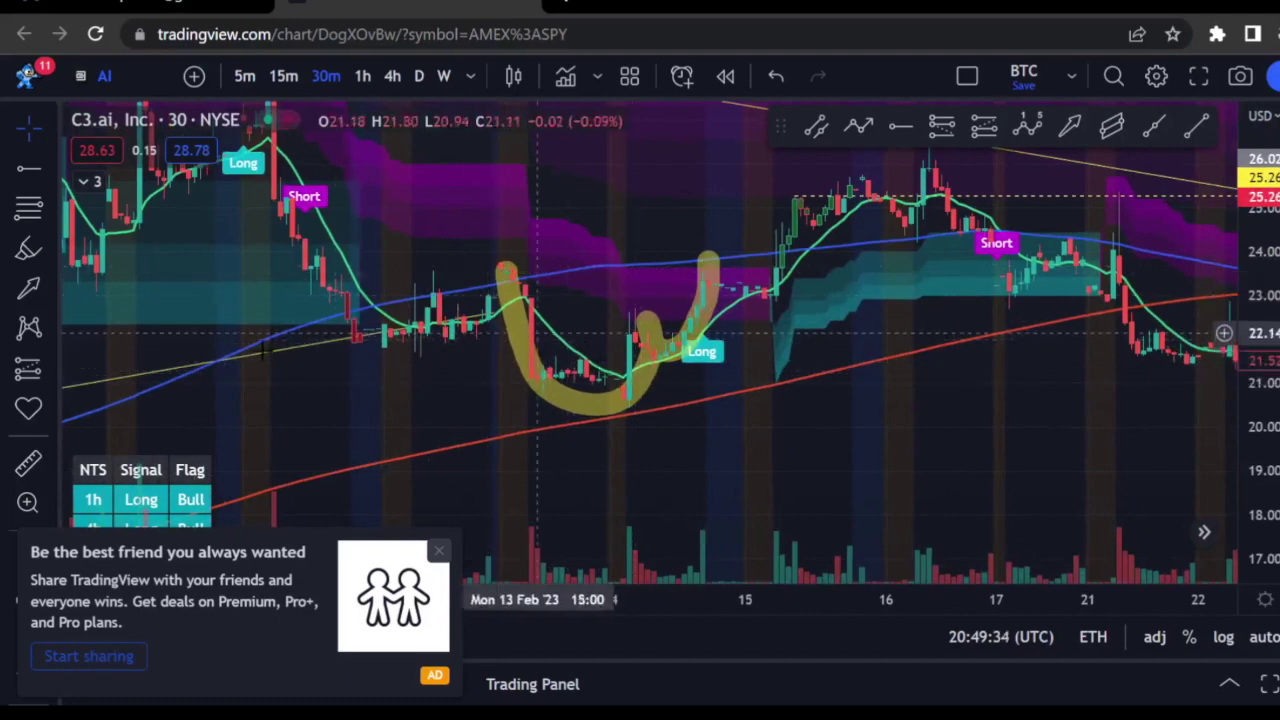
click(30, 465)
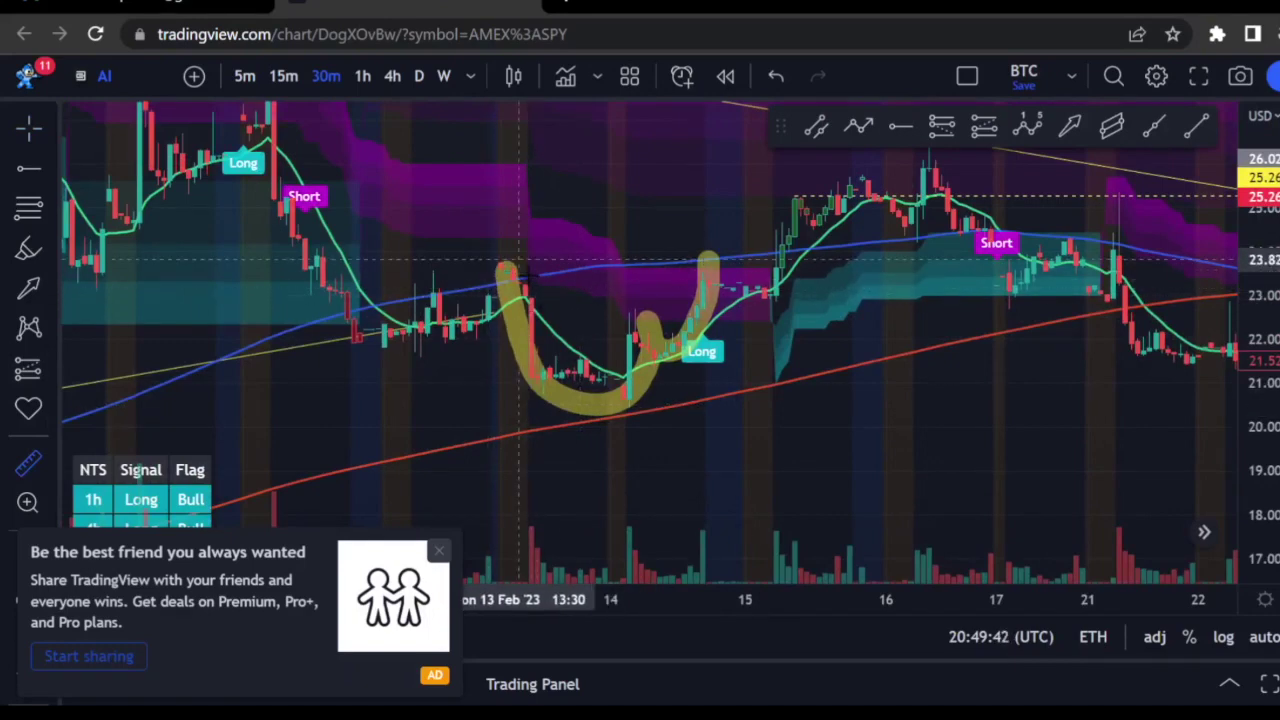
click(30, 127)
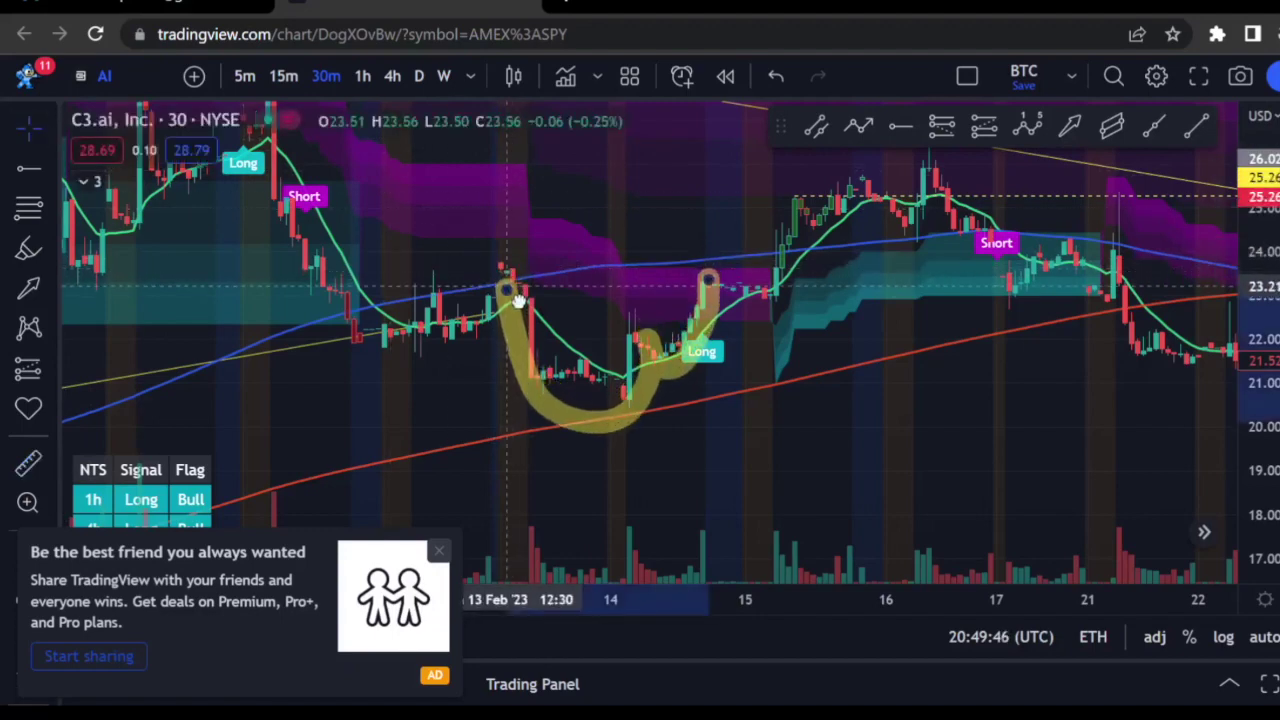
- Delete the displaced highlight and redraw the cup and handle over the 13 to 14 February candles, starting at about 22.90
click(516, 302)
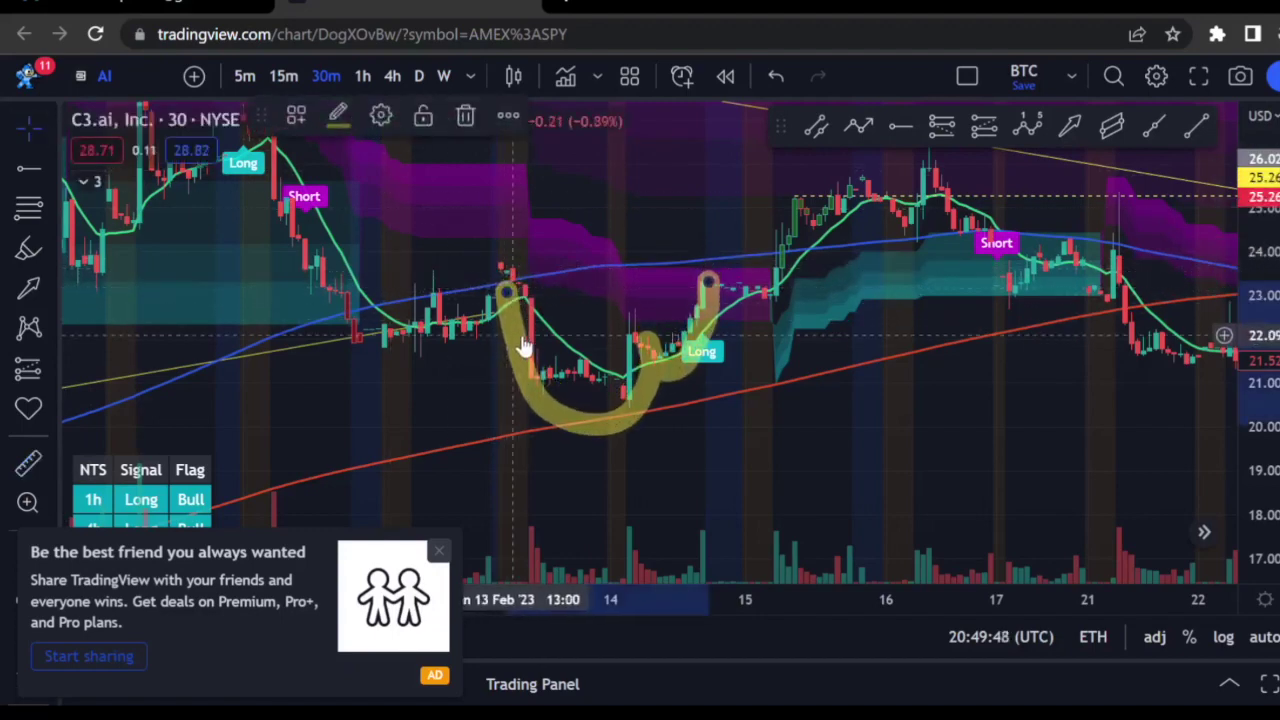
click(466, 116)
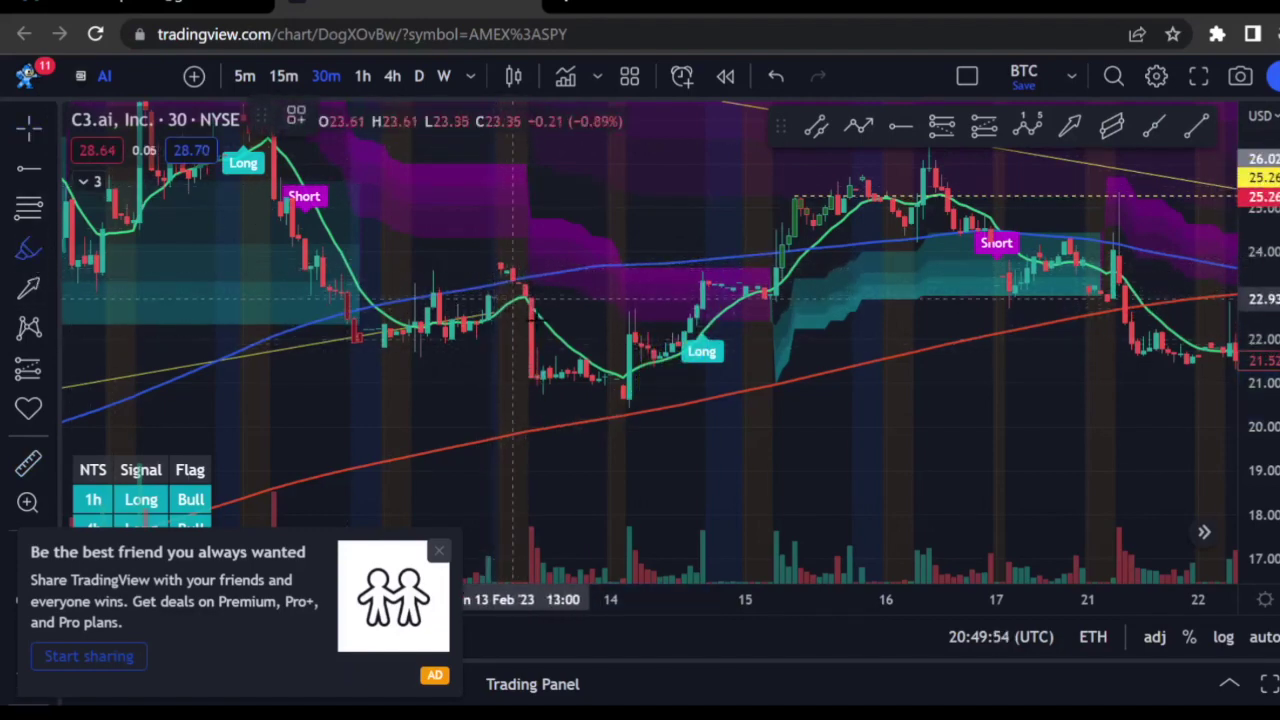
mouse_move(524, 297)
mouse_down()
mouse_move(528, 372)
mouse_move(600, 405)
mouse_move(632, 370)
mouse_move(629, 313)
mouse_move(647, 362)
mouse_move(704, 300)
mouse_up()
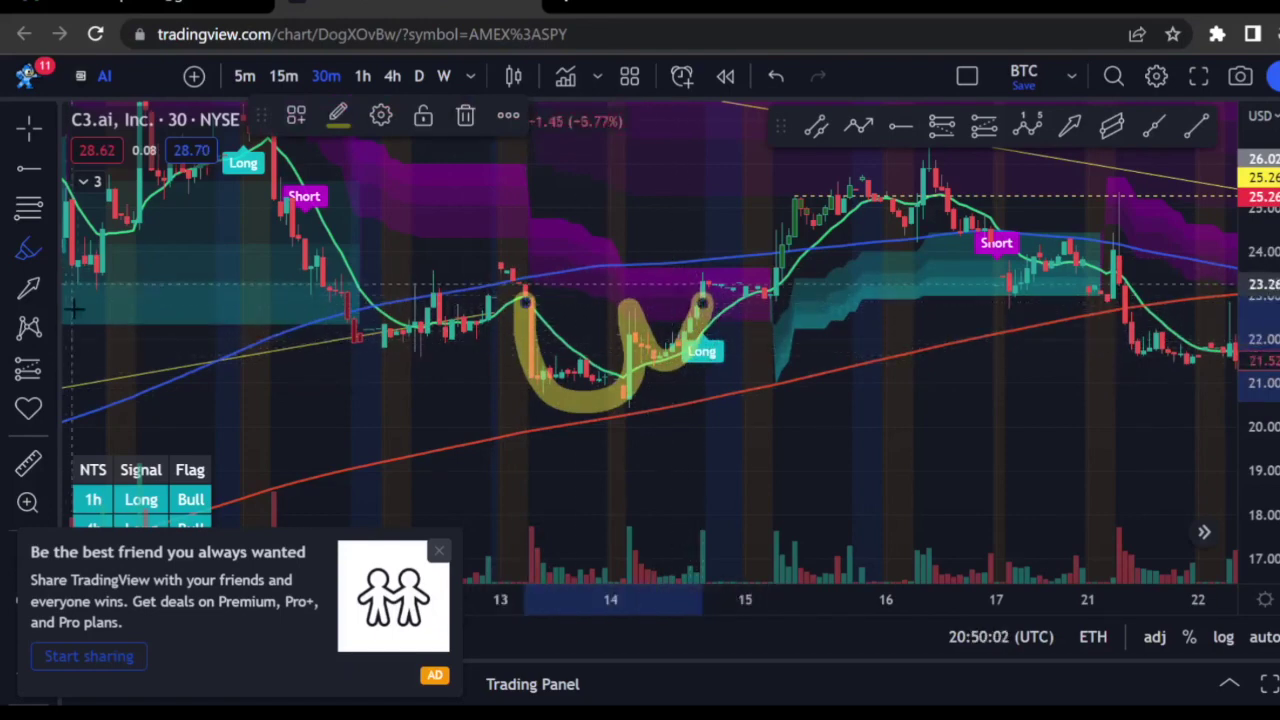
- Measure the cup's depth from its bottom at about 20.72 up to its rim at about 22.83
click(29, 463)
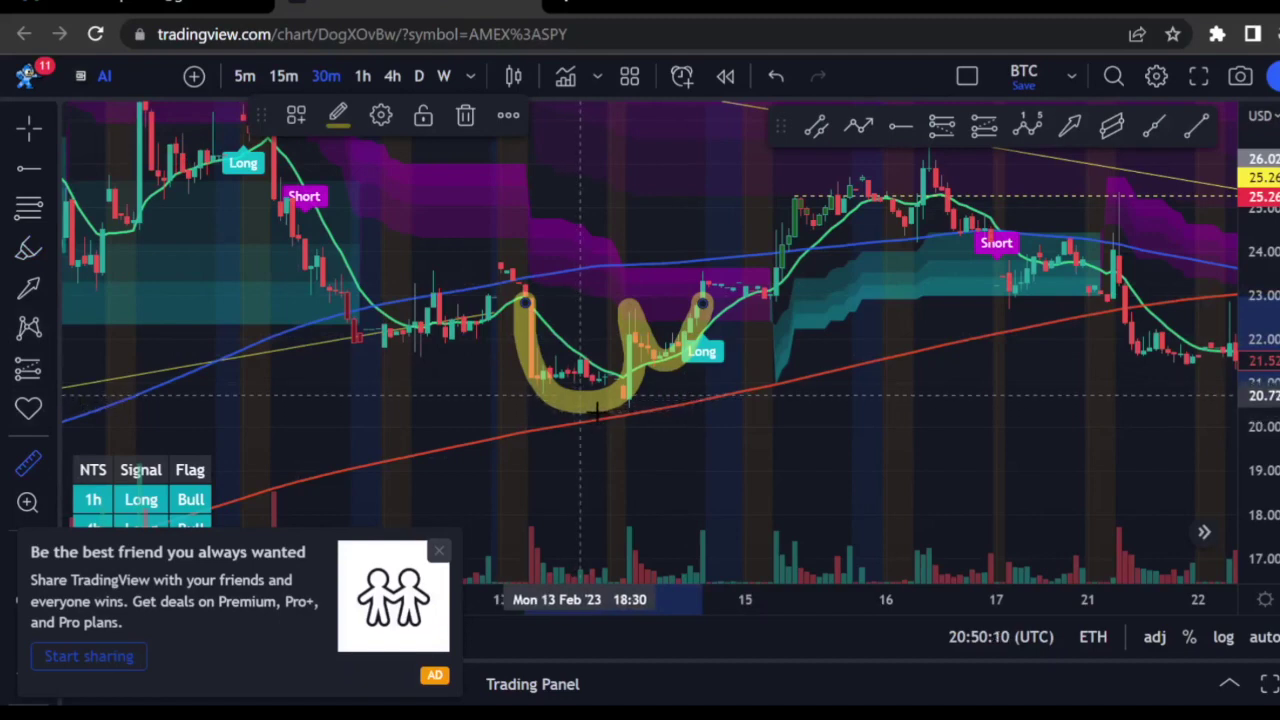
click(597, 412)
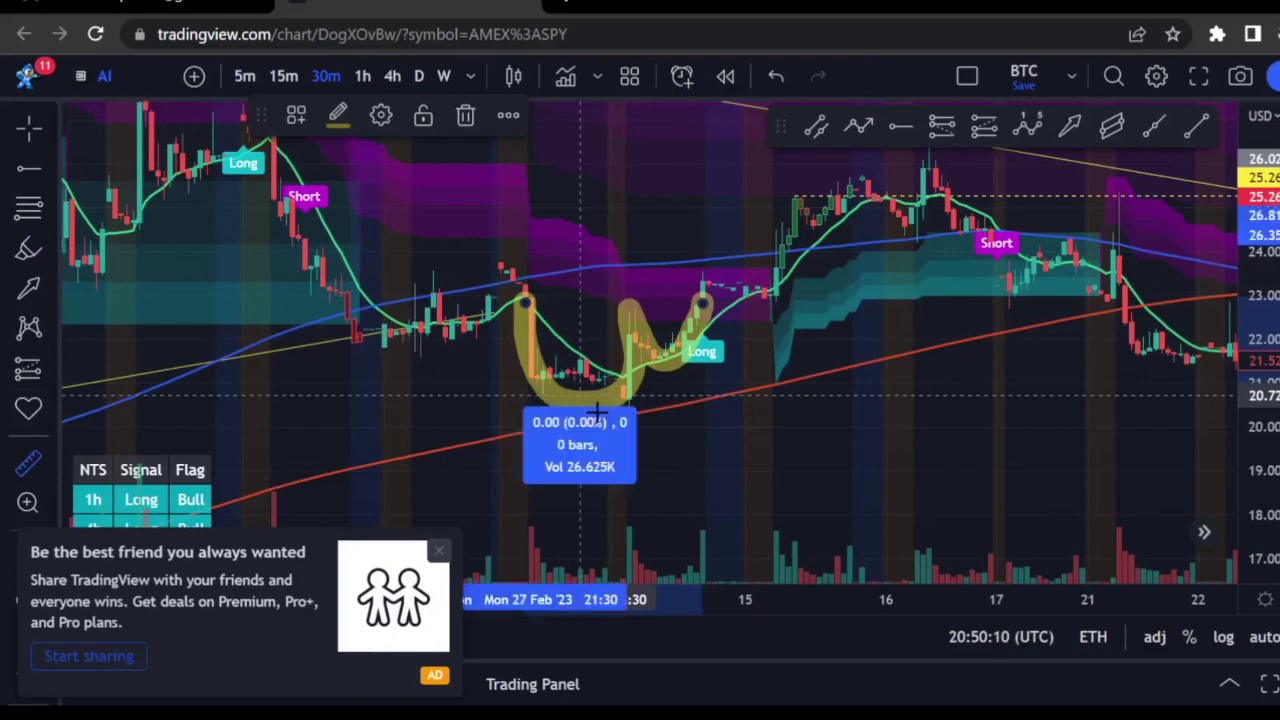
click(596, 319)
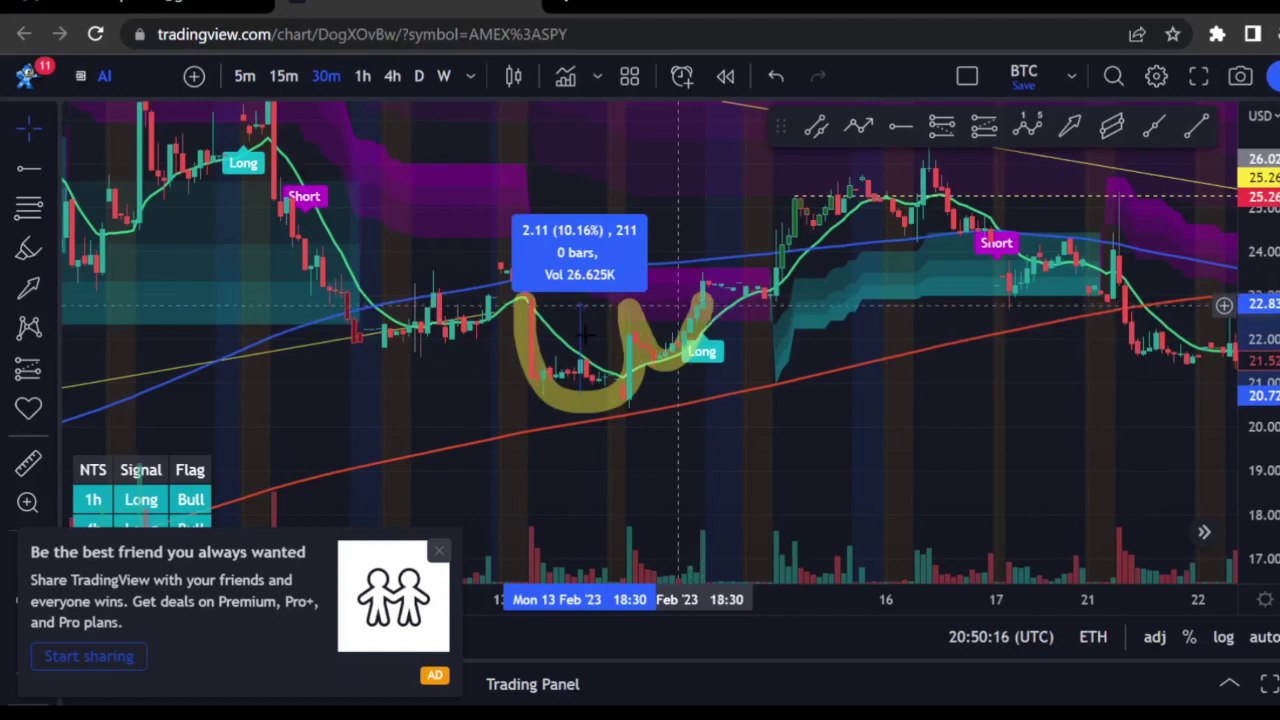
- Draw a vertical trend line from the handle's end at about 22.85 on 14 February up to about 25.47
click(54, 164)
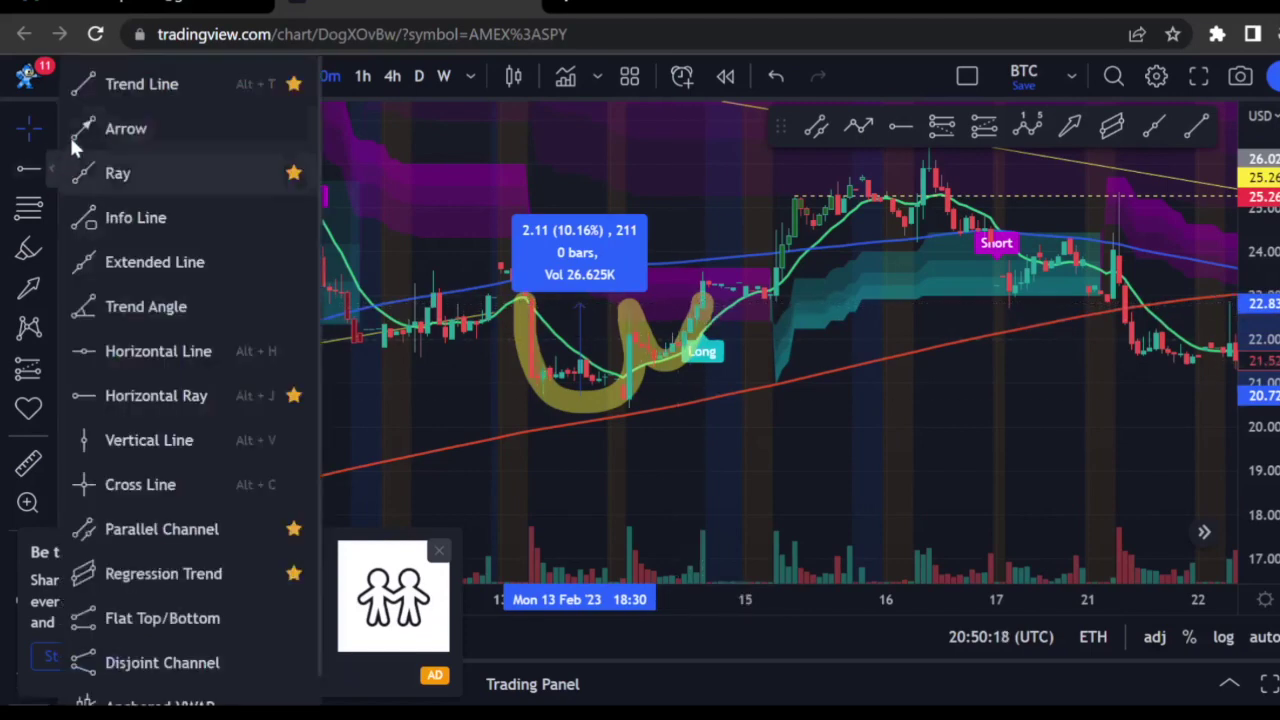
click(109, 86)
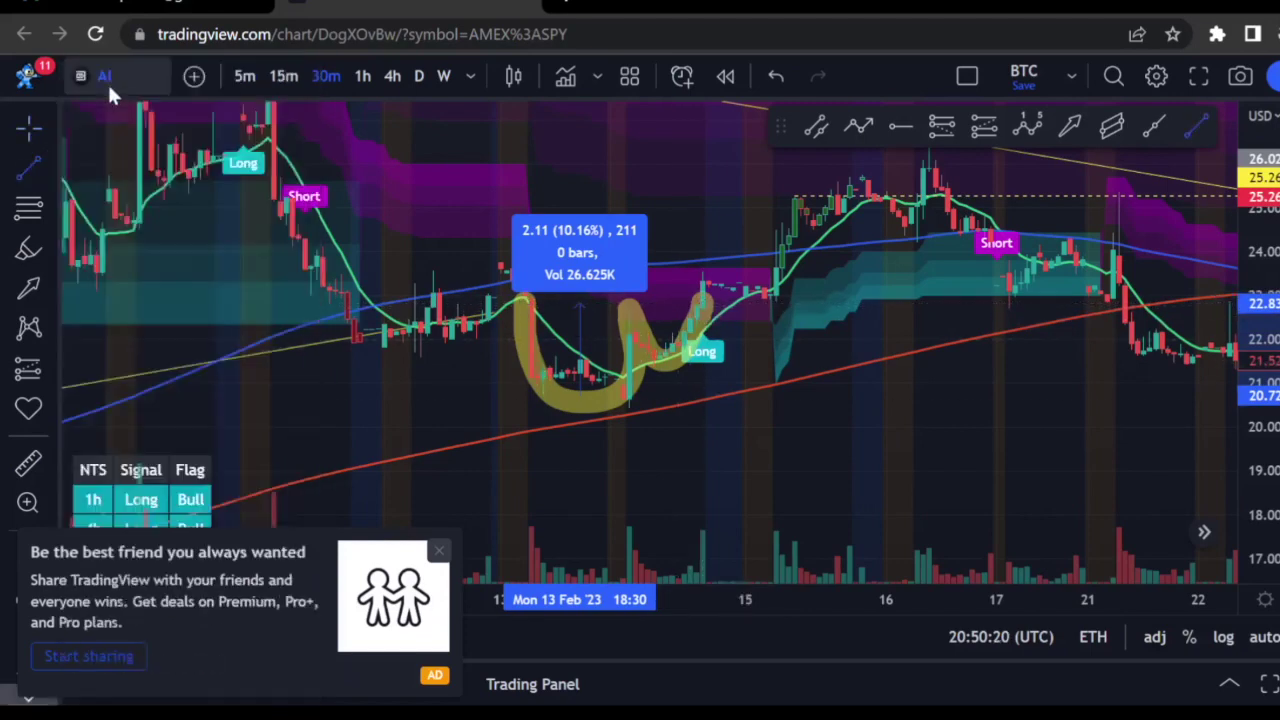
click(713, 318)
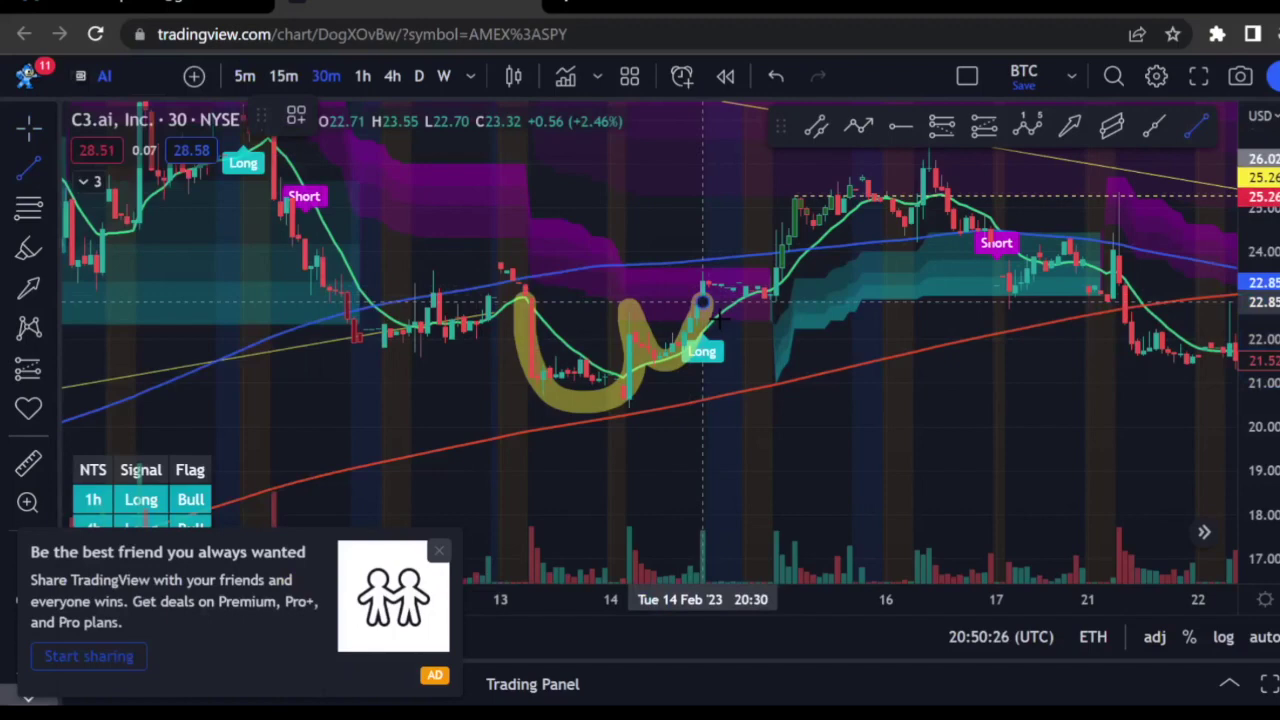
click(703, 187)
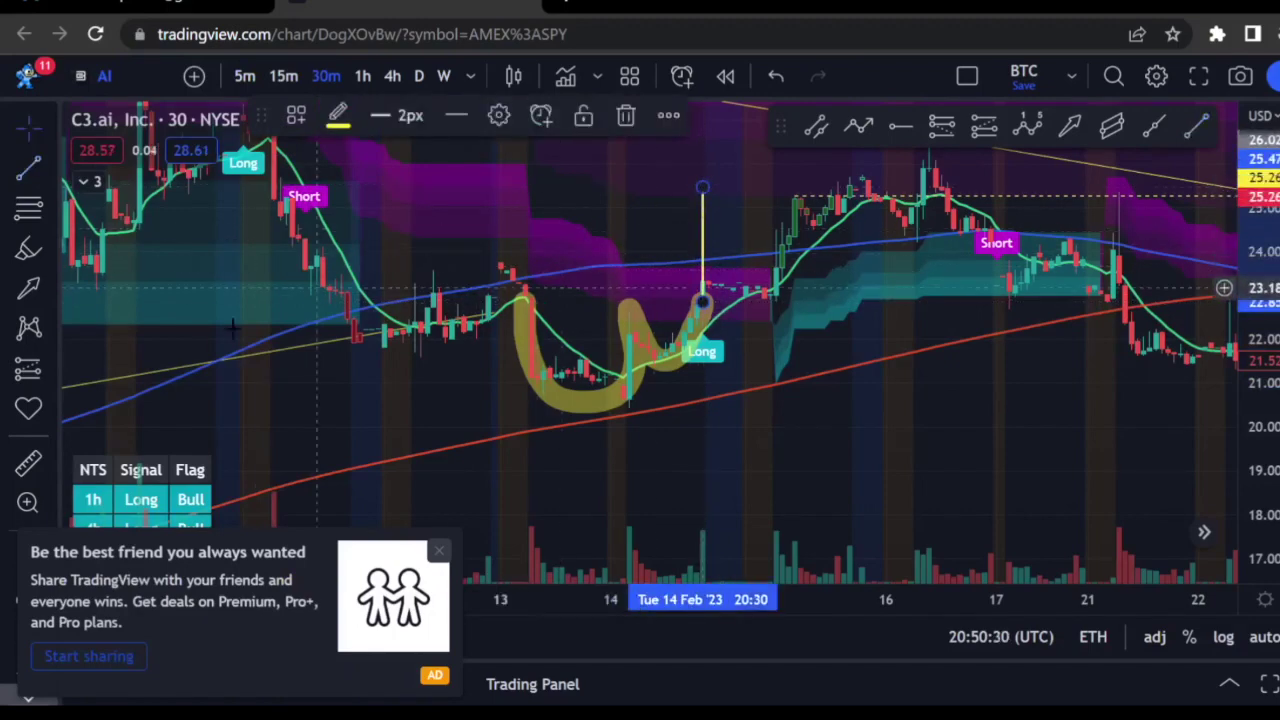
- Measure a 2.11 move up from the handle's end at about 22.88 and mark the target with a horizontal ray at about 25.03
click(28, 462)
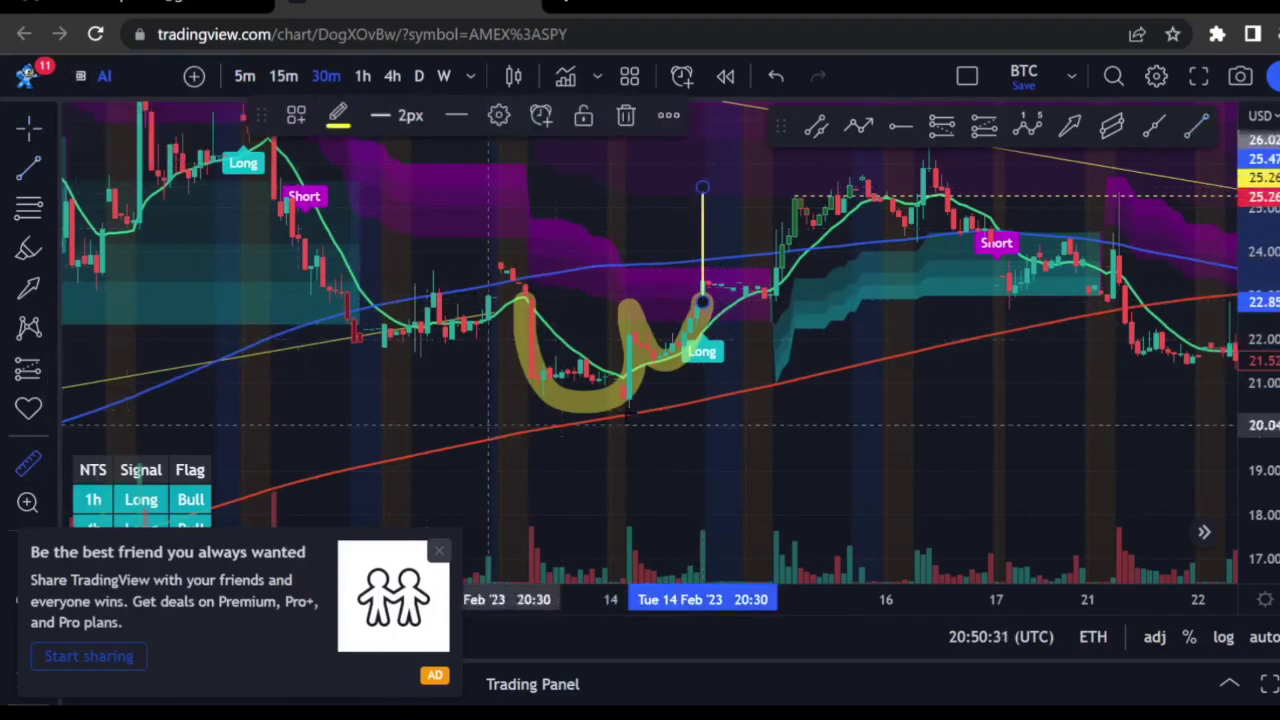
click(698, 310)
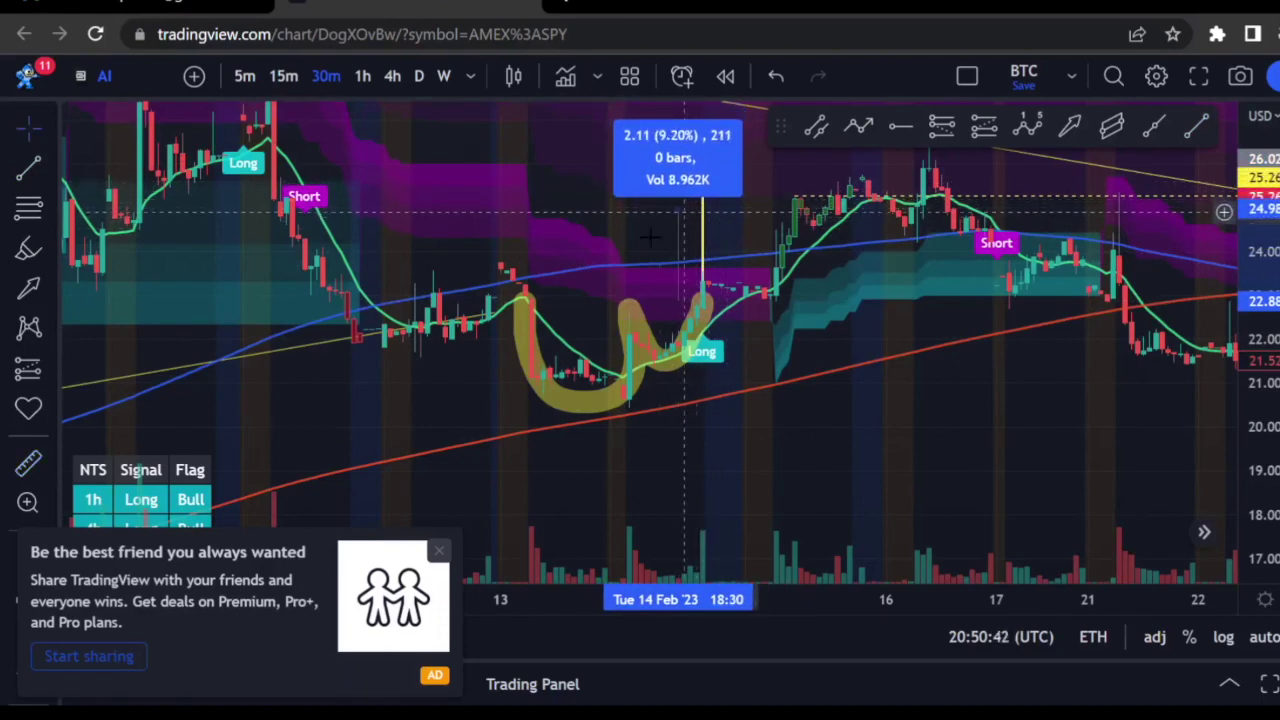
click(50, 168)
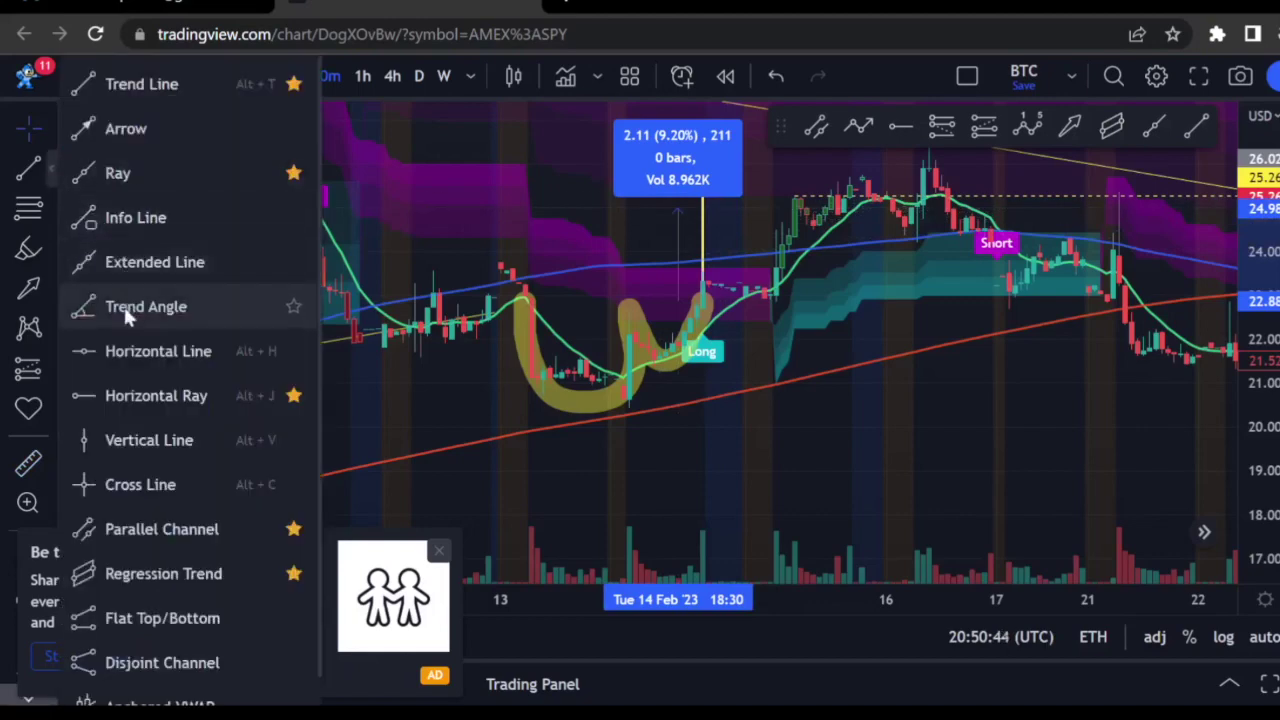
click(135, 395)
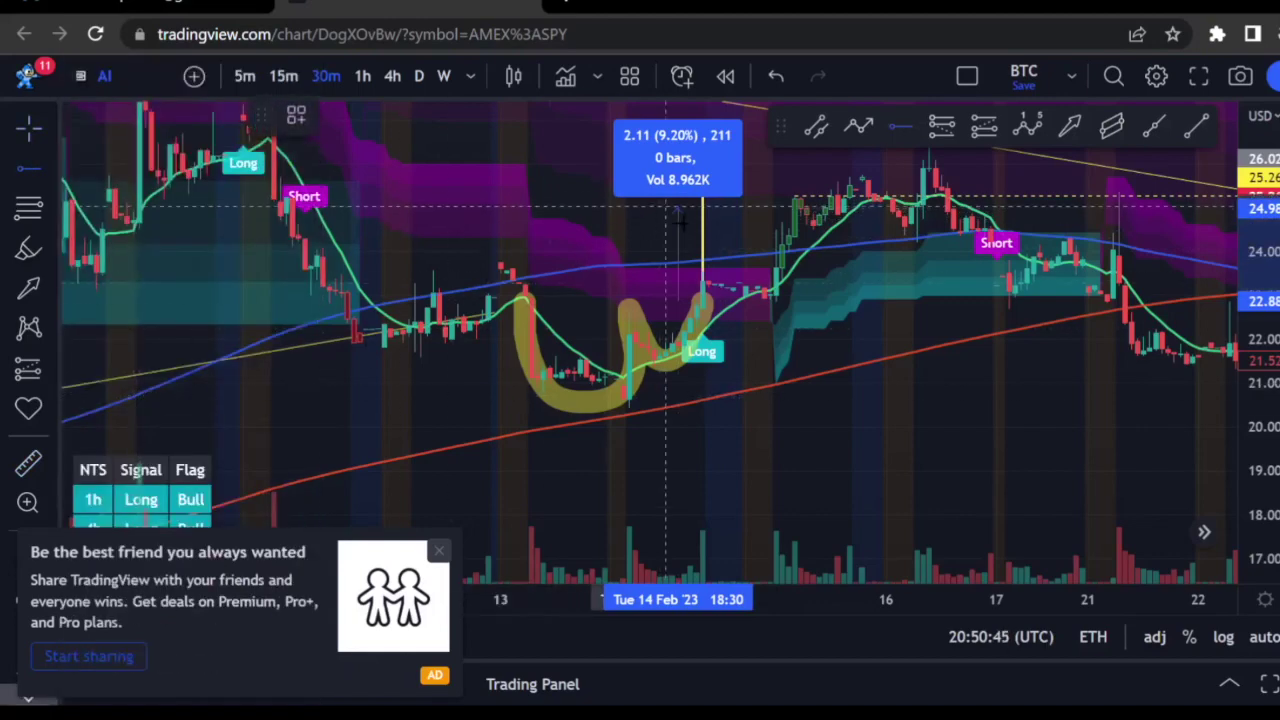
click(665, 206)
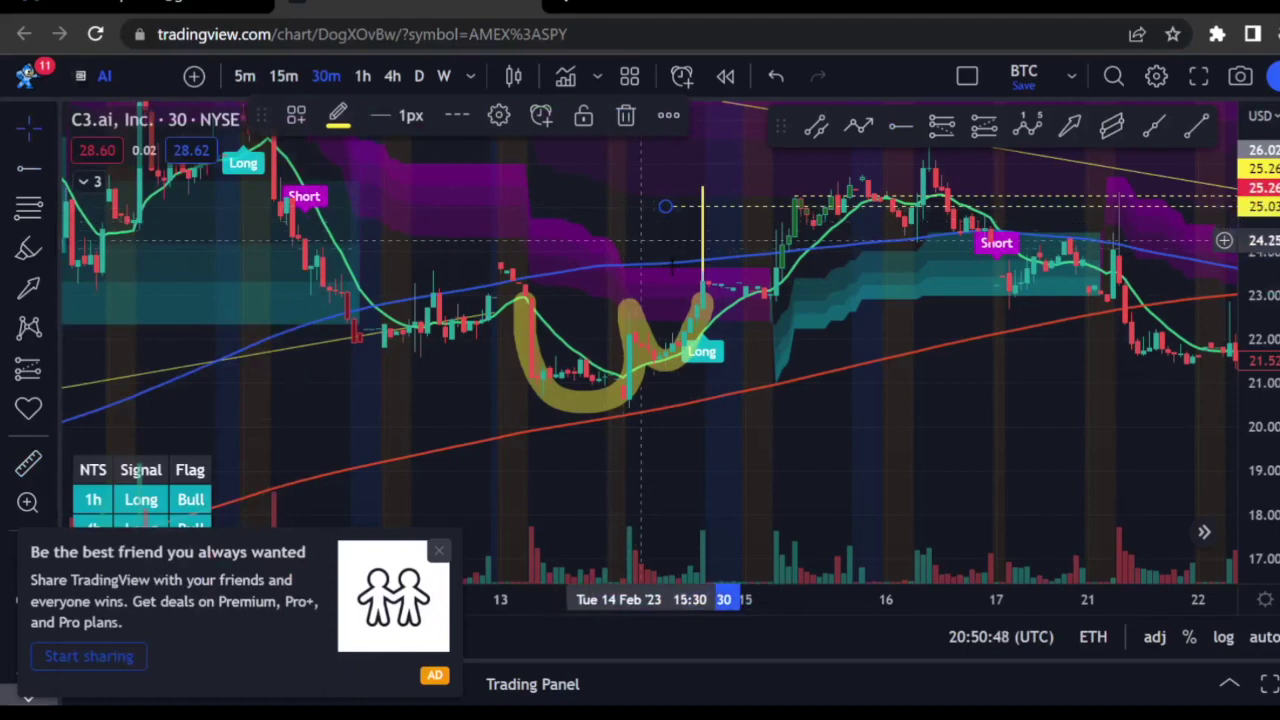
- Shorten the vertical trend line above the handle to end at about 24.98, and delete the line
click(30, 128)
click(700, 185)
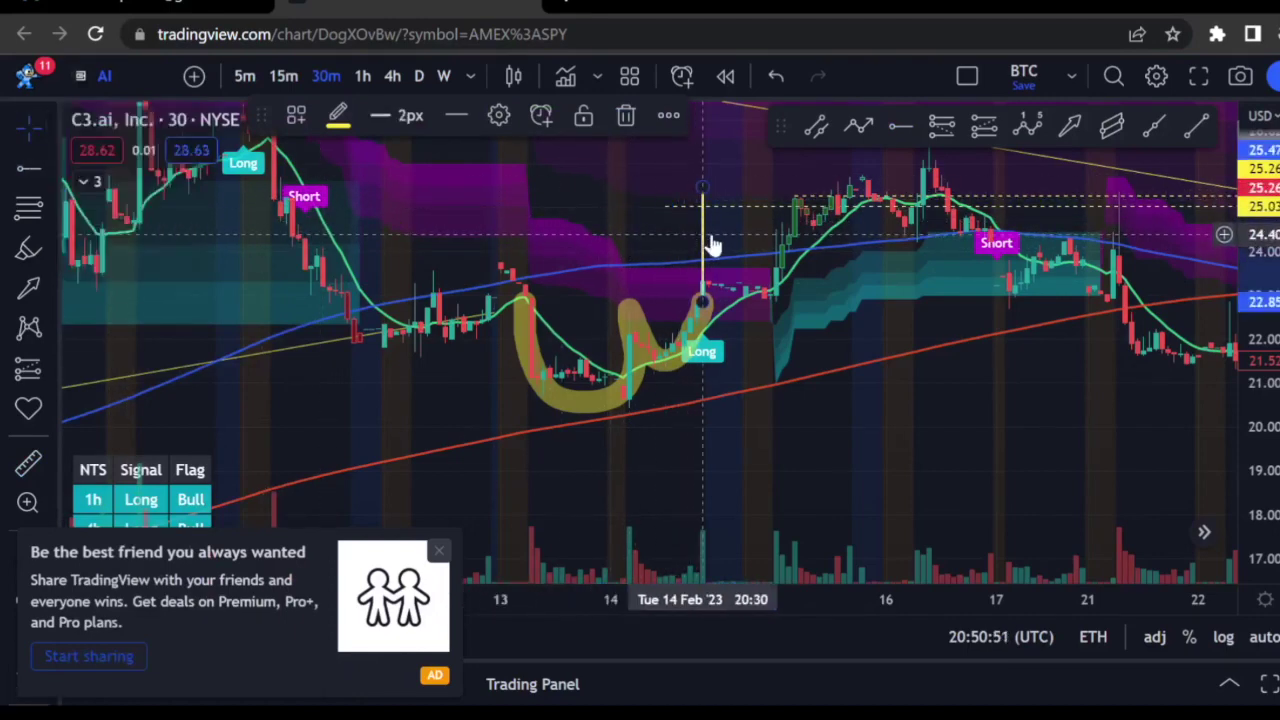
drag(700, 185, 705, 207)
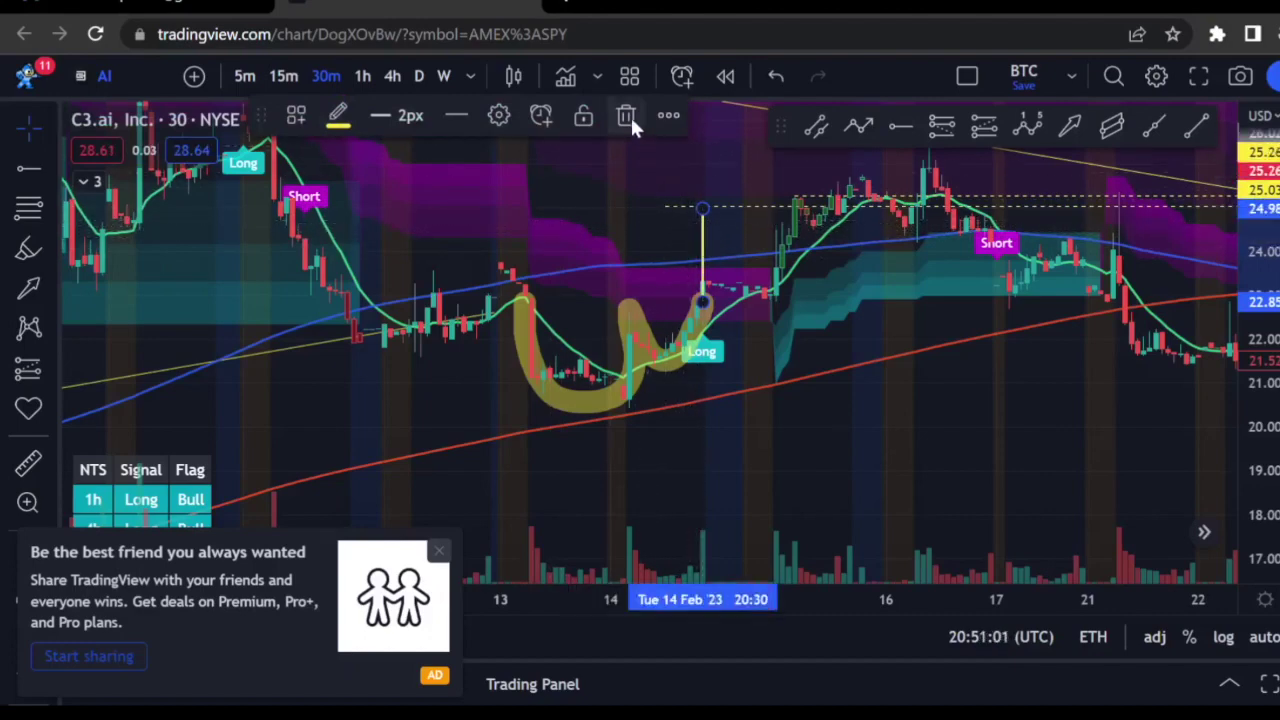
- Measure the cup's depth again from its bottom at about 20.75 up to its rim at about 22.85
click(29, 462)
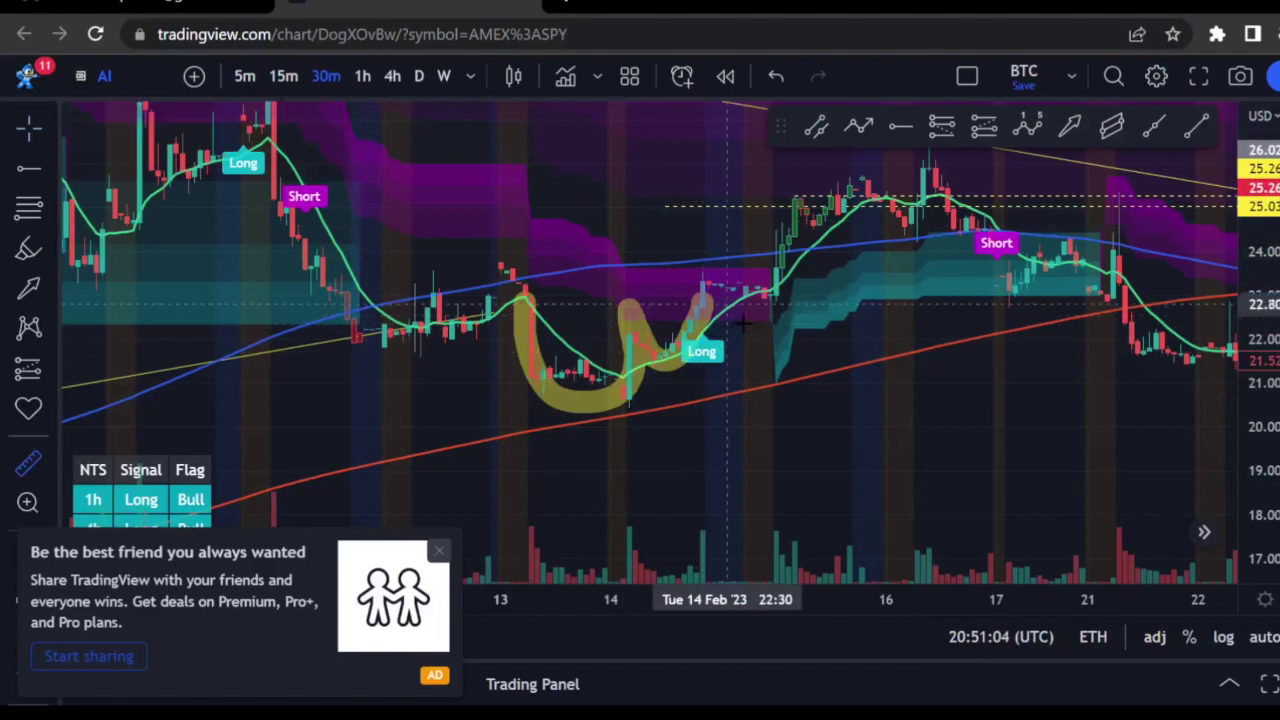
click(584, 414)
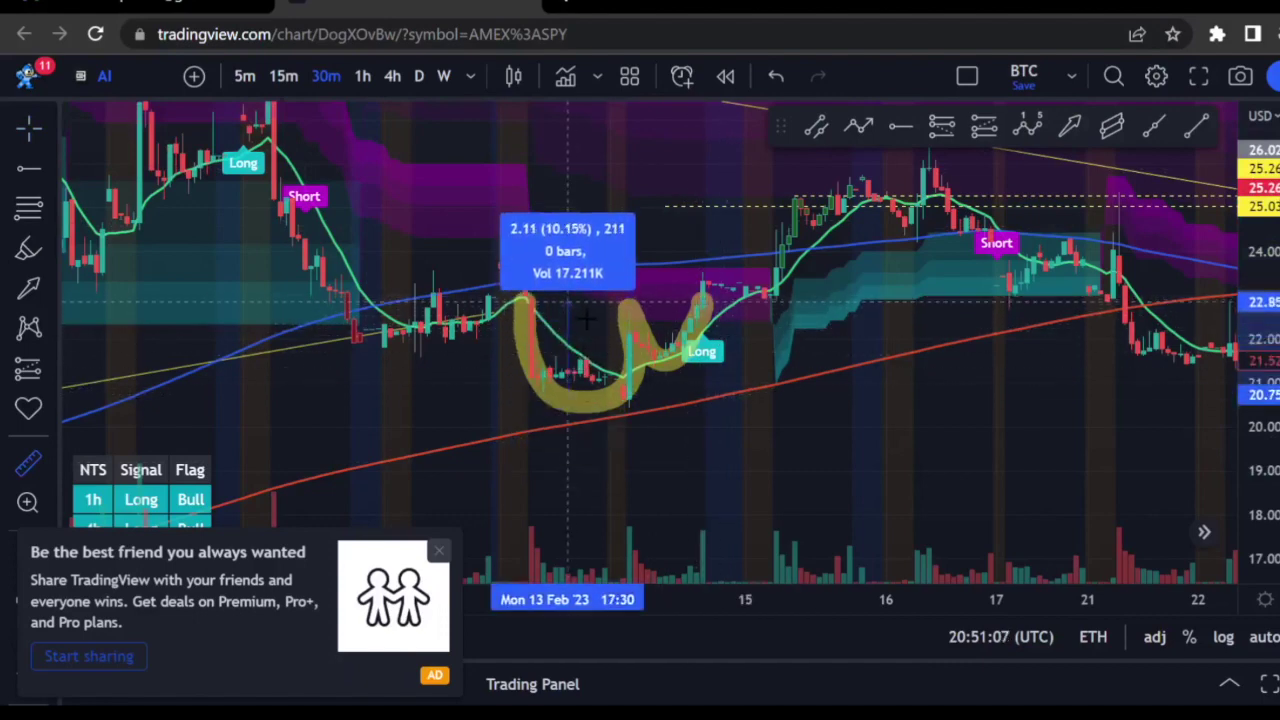
click(590, 320)
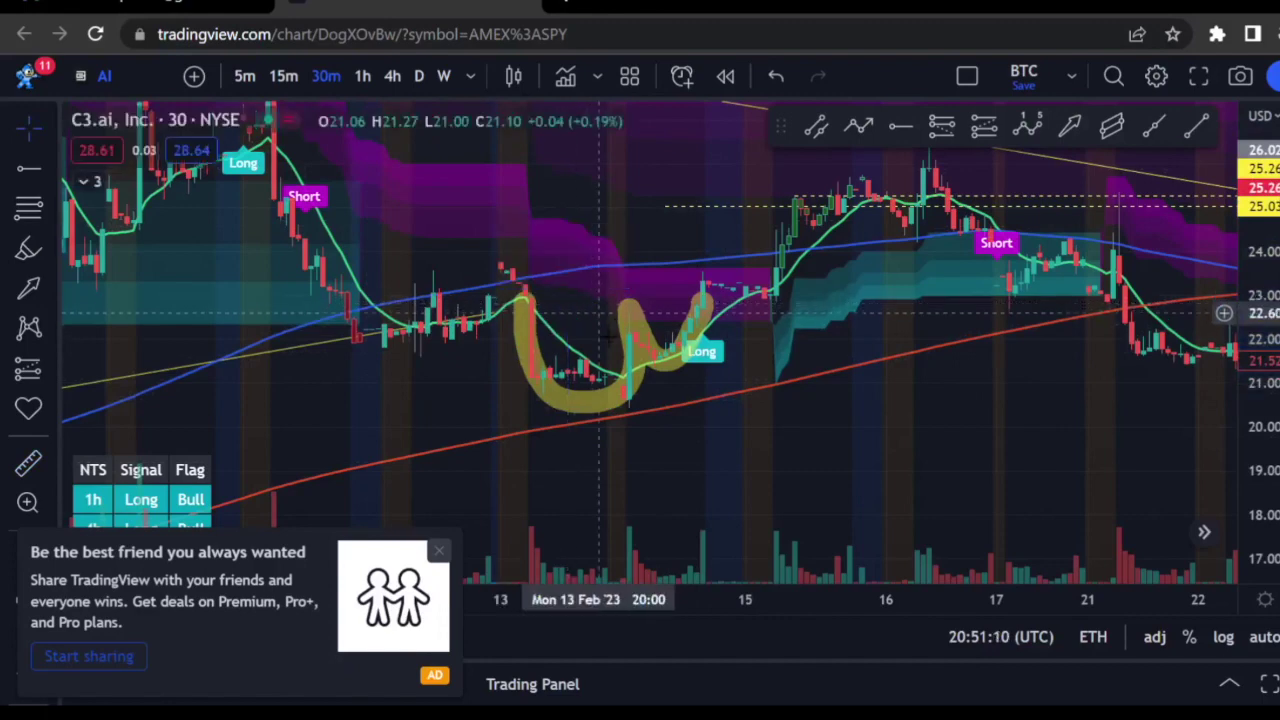
- Measure a 2.11 move from the handle's end at about 22.85 up to about 24.96, near the target ray
click(29, 462)
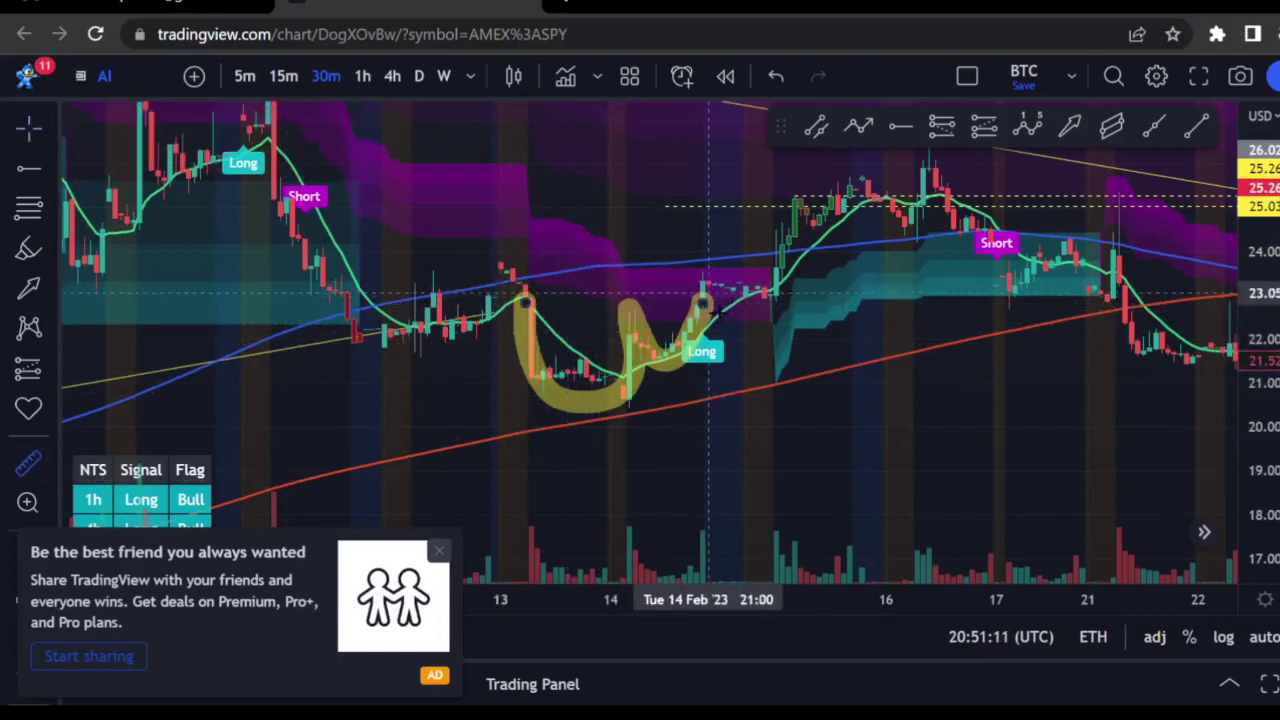
click(708, 318)
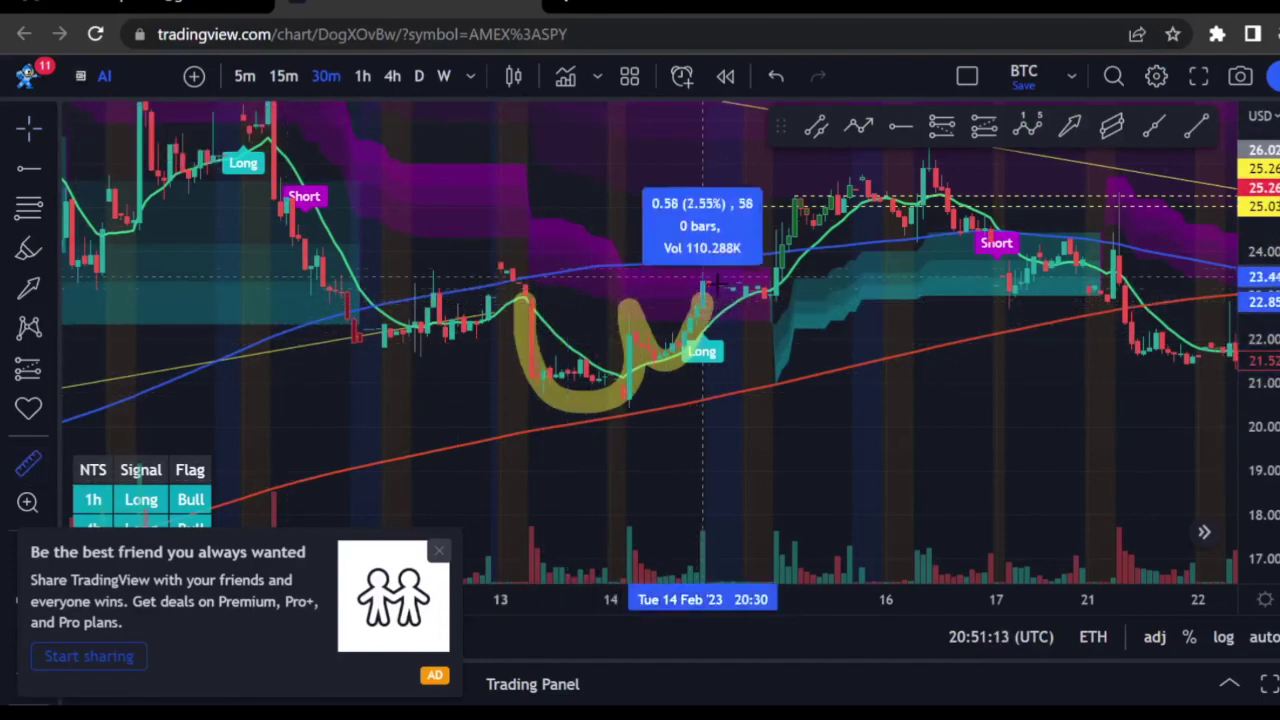
click(712, 220)
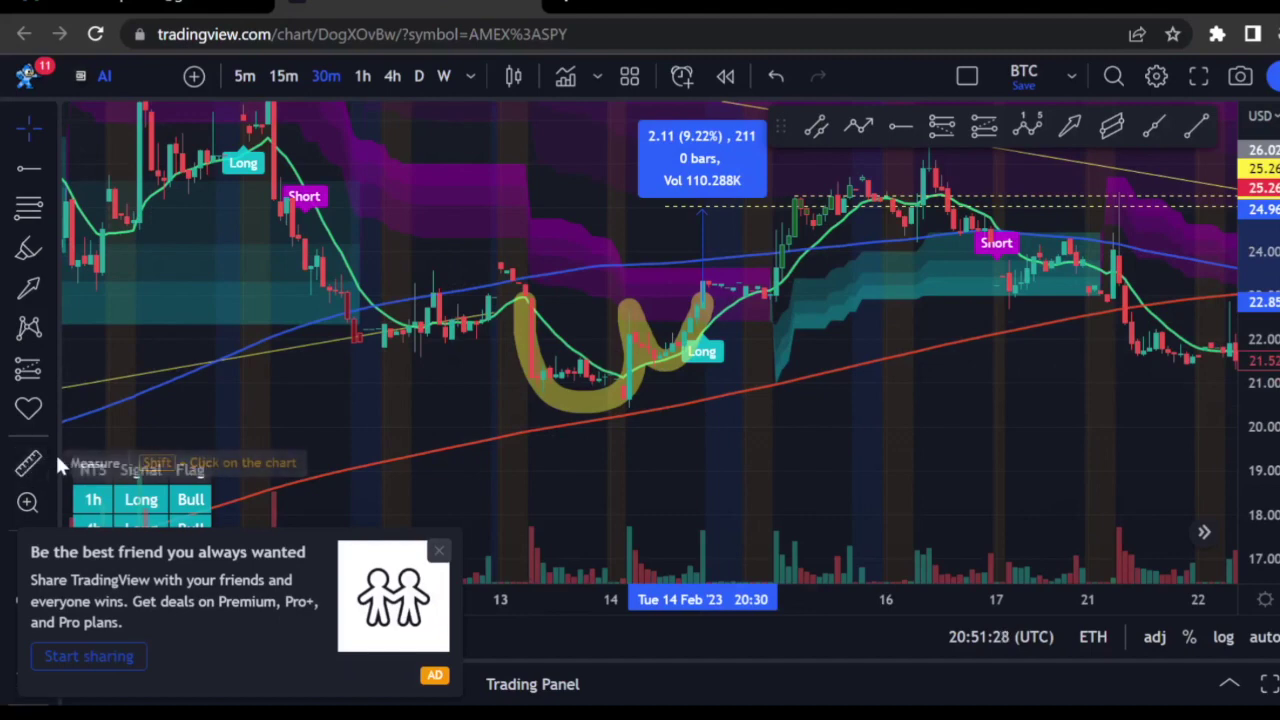
- Dismiss the advertisement over the chart and close the ad-free upgrade offer
click(439, 550)
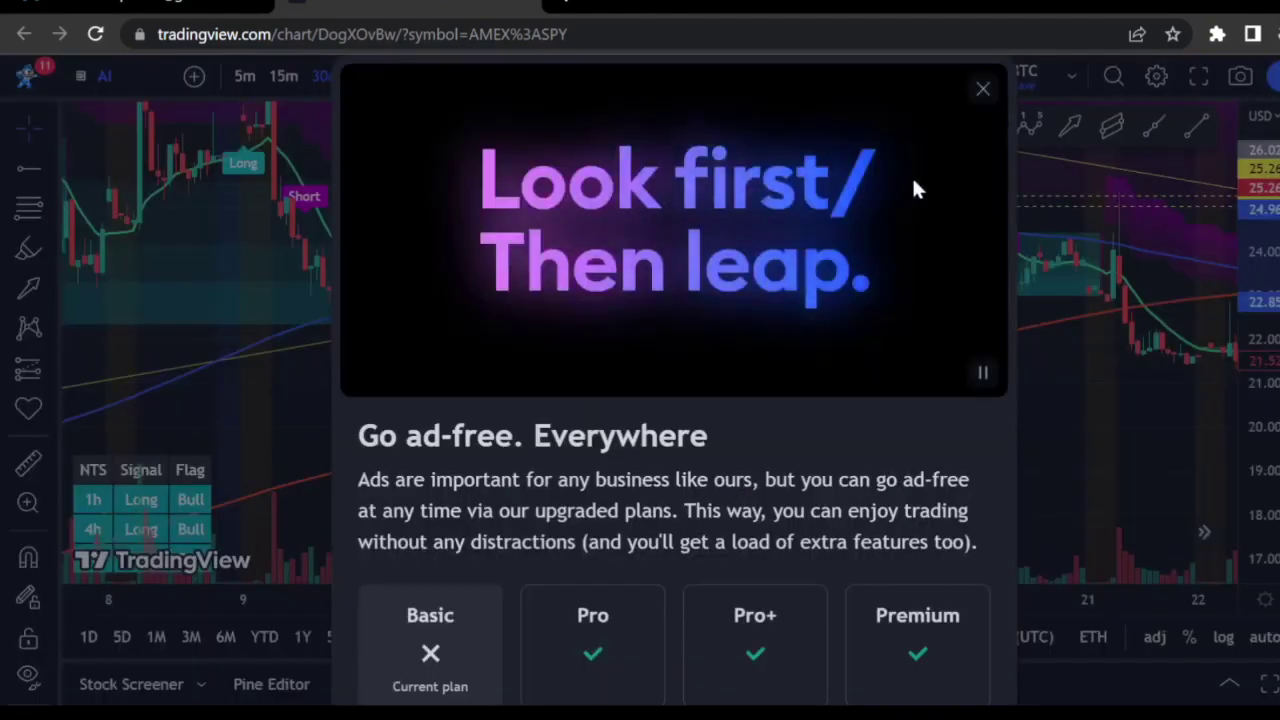
click(985, 91)
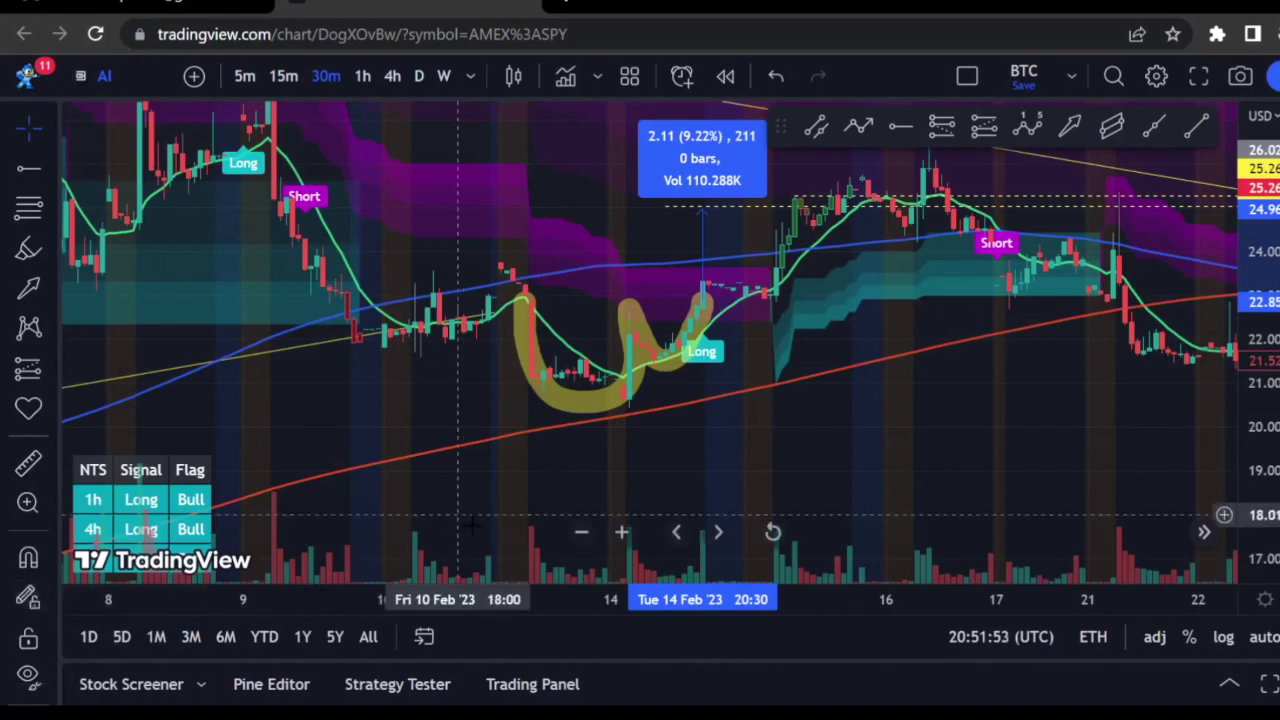
- Place a horizontal ray at about 21.20 starting on 9 February, and delete it
click(36, 172)
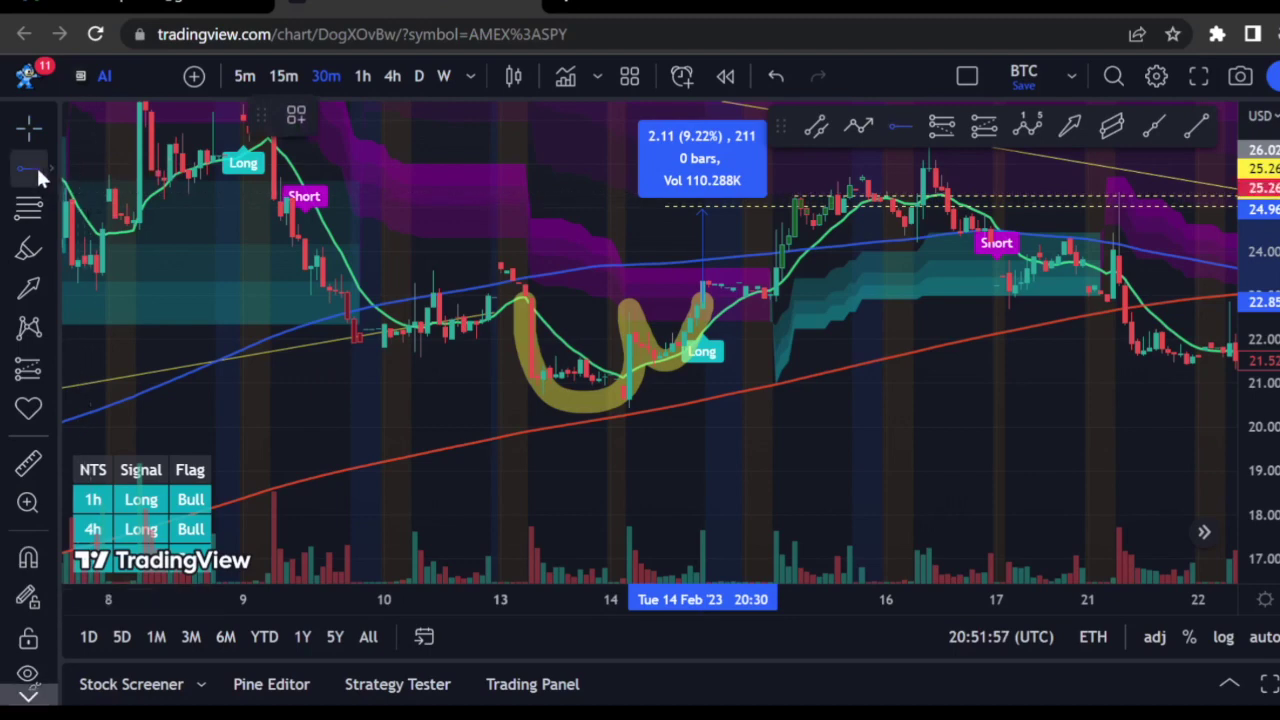
click(251, 374)
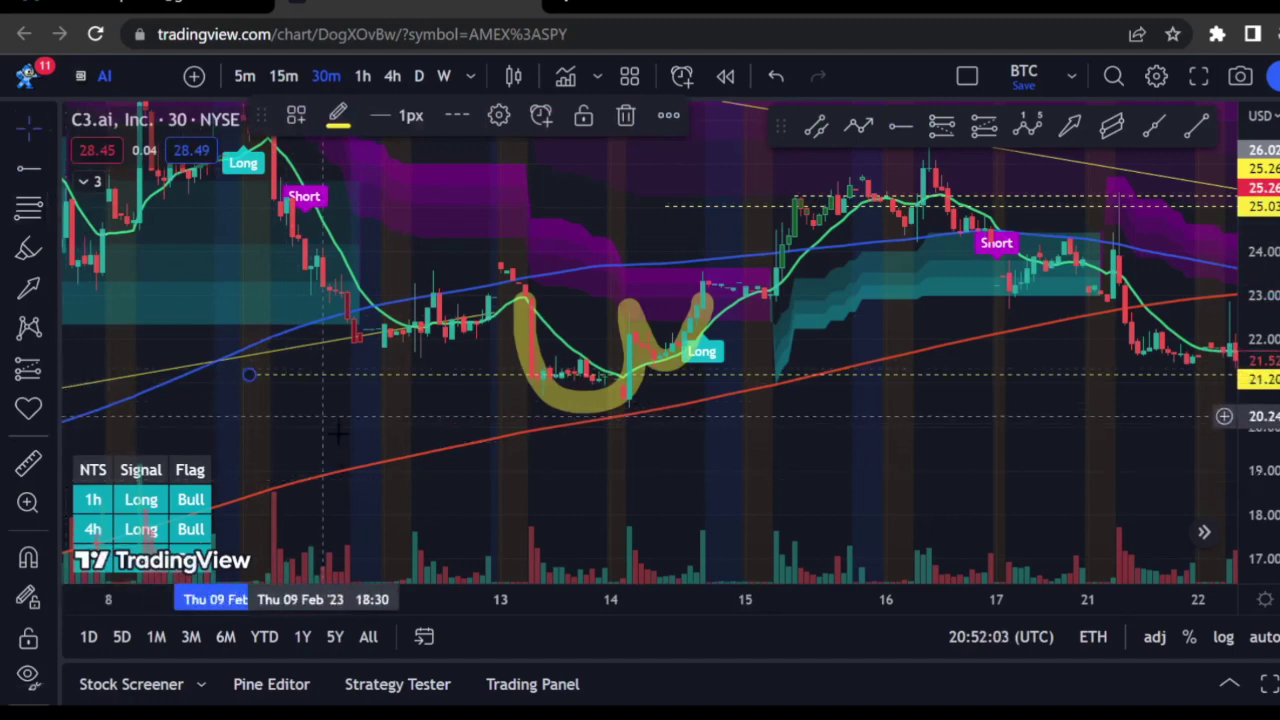
key(Delete)
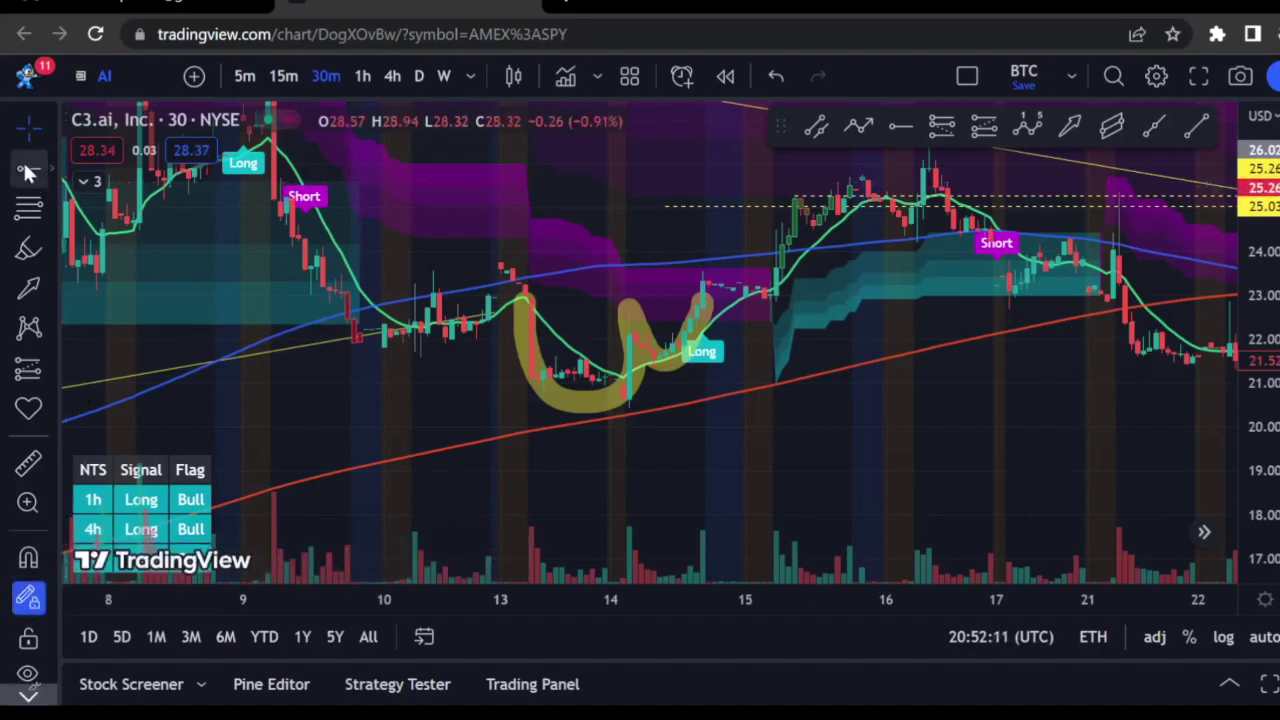
- With stay-in-drawing mode on, place consecutive horizontal rays at about 21.91, 23.11 and 23.87, and undo them
click(368, 361)
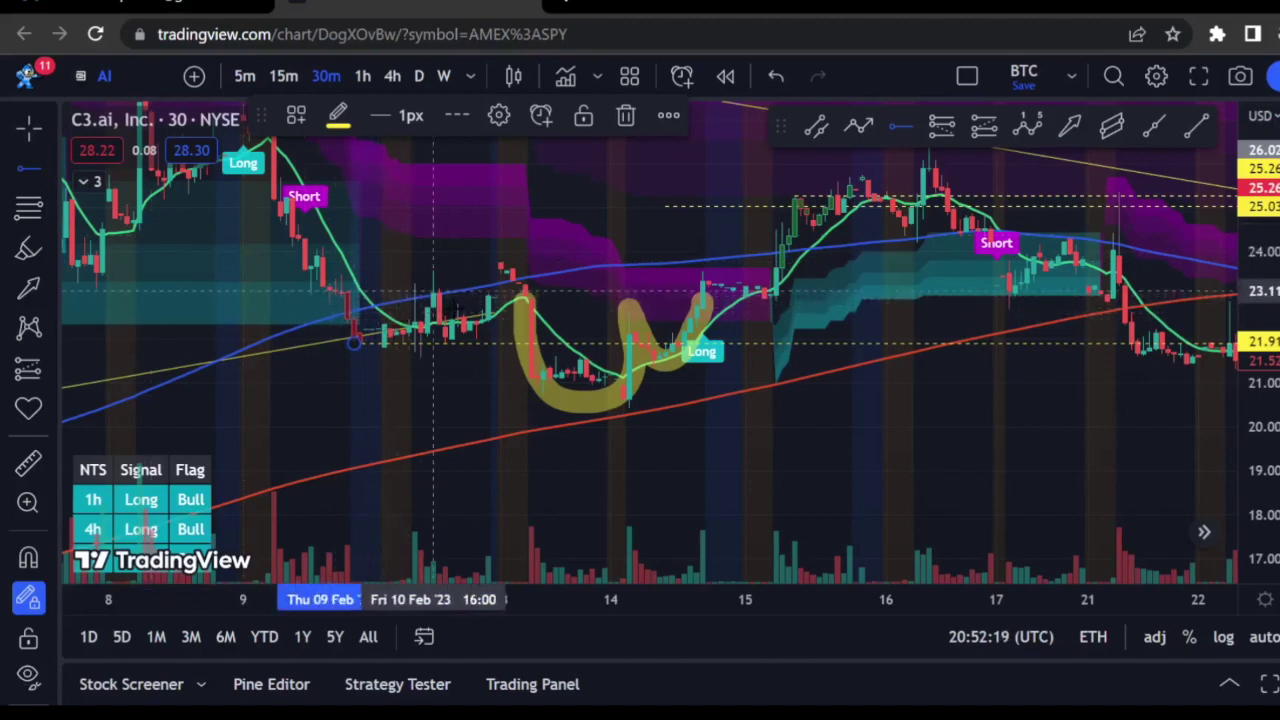
click(501, 258)
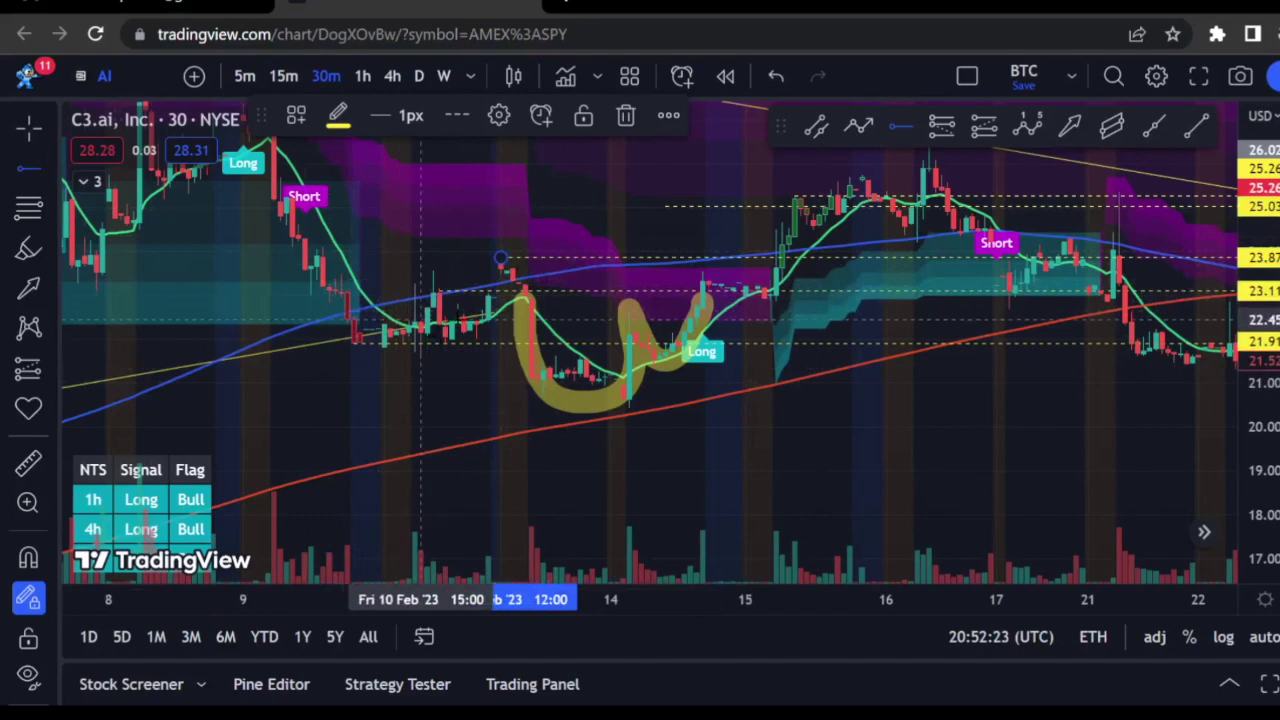
click(775, 77)
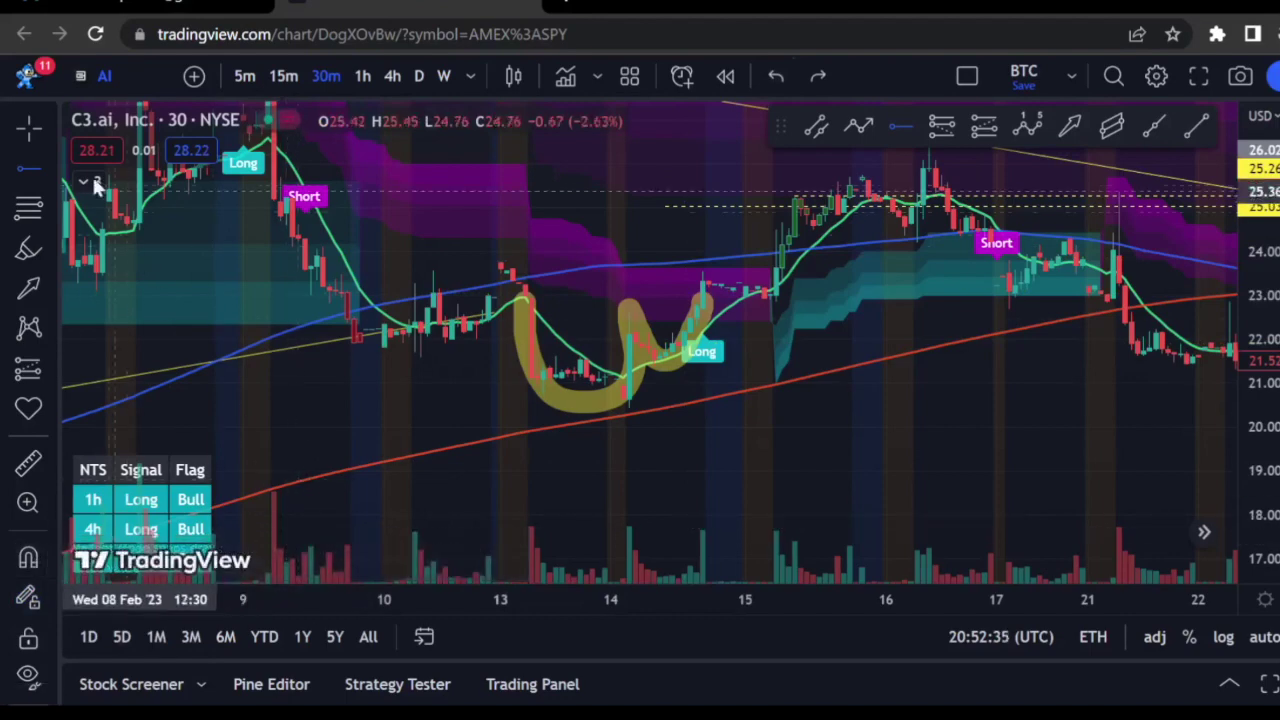
- Leave the ray tool and delete the cup-and-handle highlight over the 13 to 14 February candles
click(29, 124)
click(580, 400)
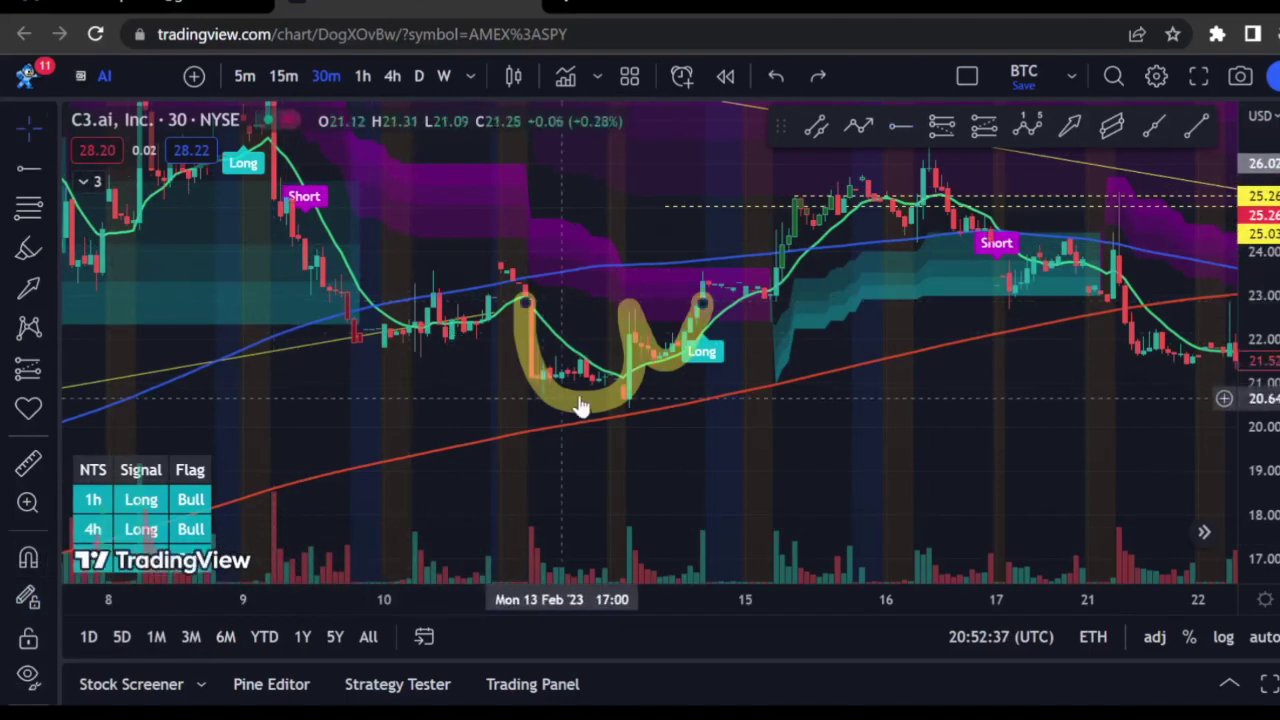
key(Delete)
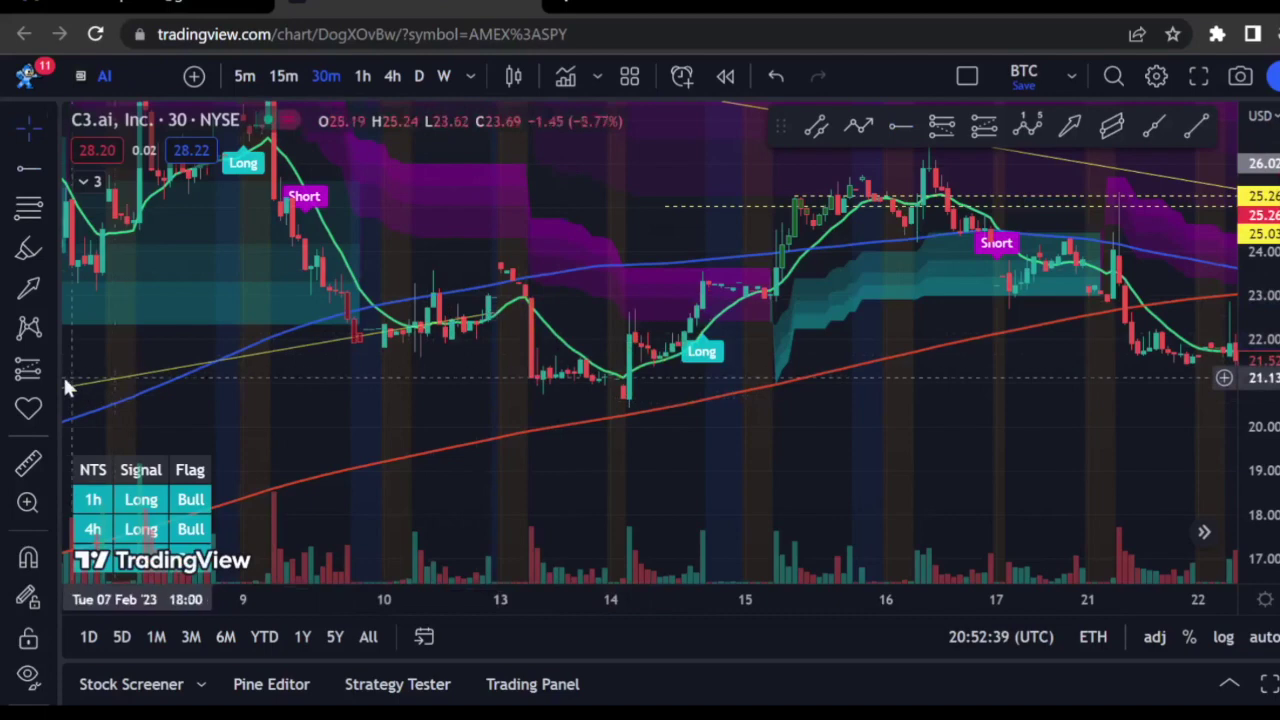
- Choose the Trend Line tool and turn on magnet mode for snapping drawings to the bars
click(46, 164)
click(105, 82)
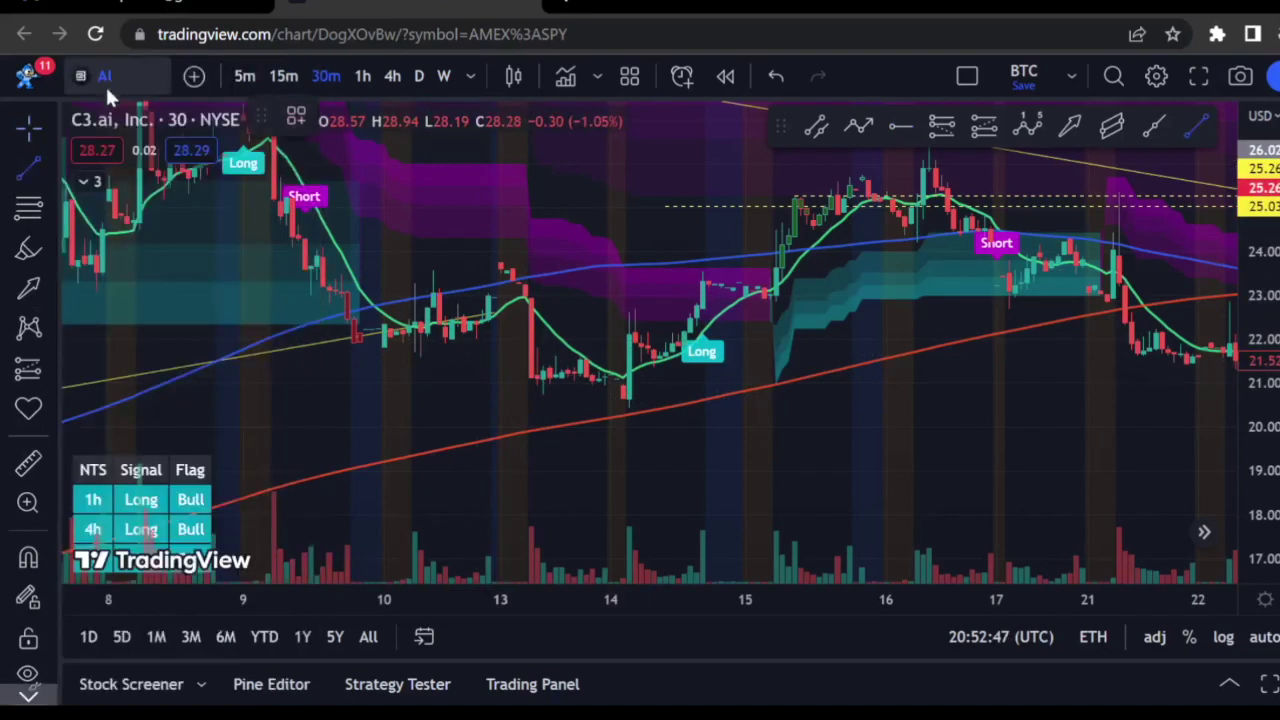
click(28, 559)
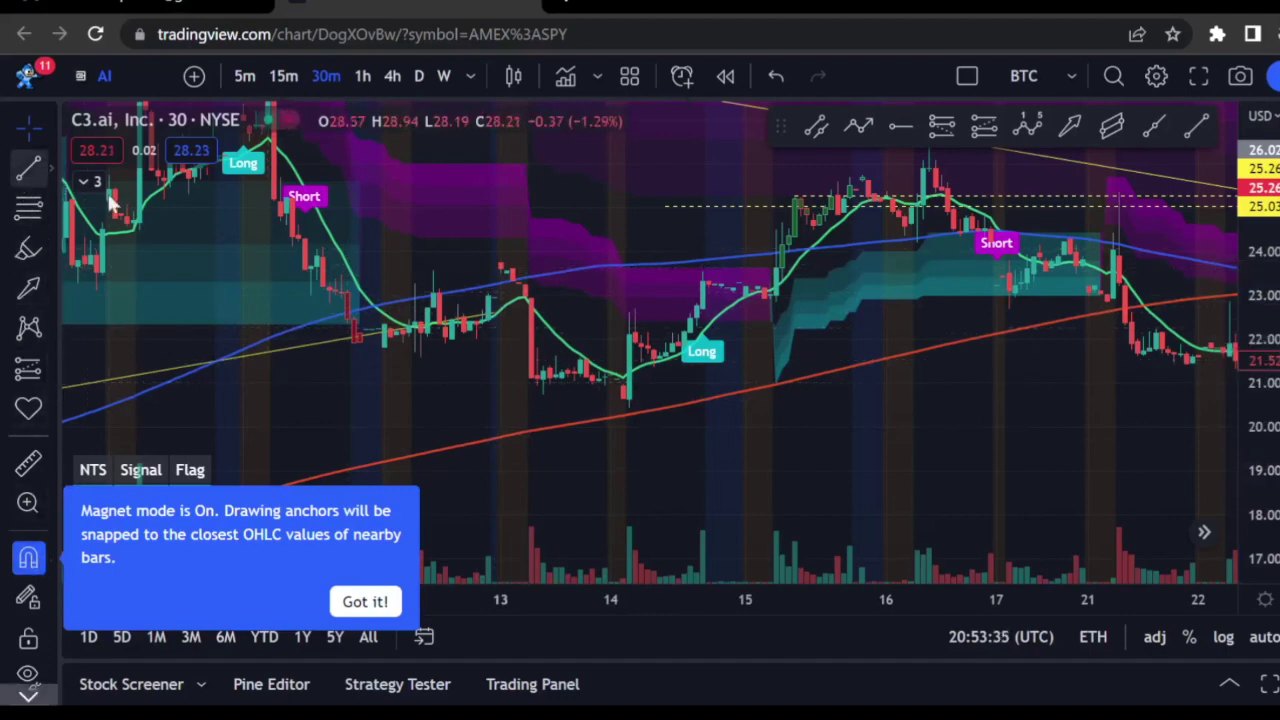
- Draw a short, nearly horizontal trend line snapped to the 14 February low at about 20.44, and delete it
click(28, 168)
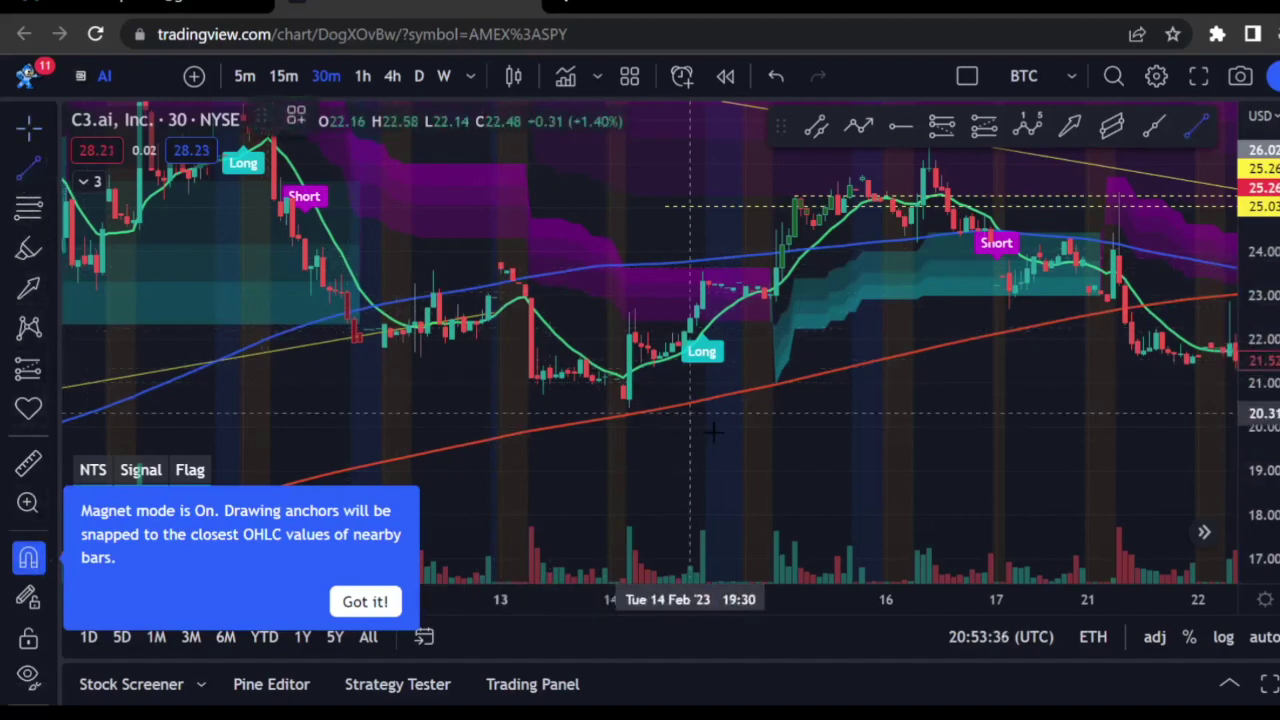
click(648, 458)
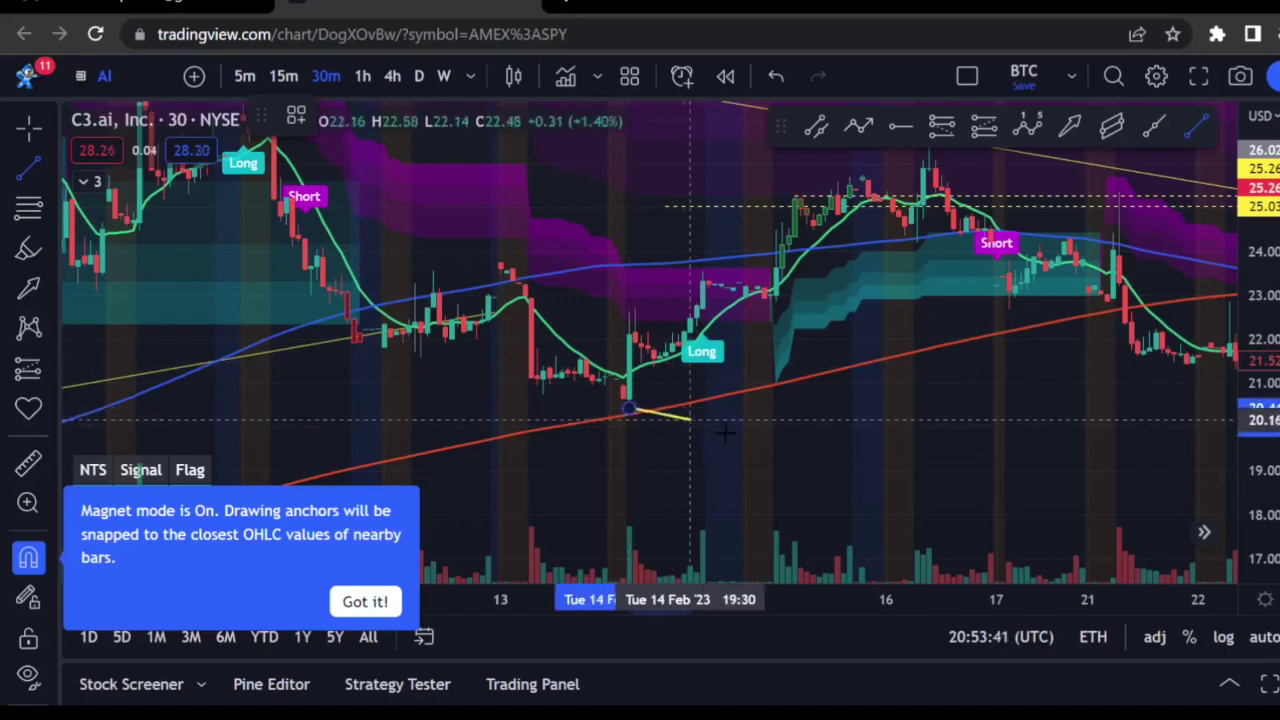
click(738, 423)
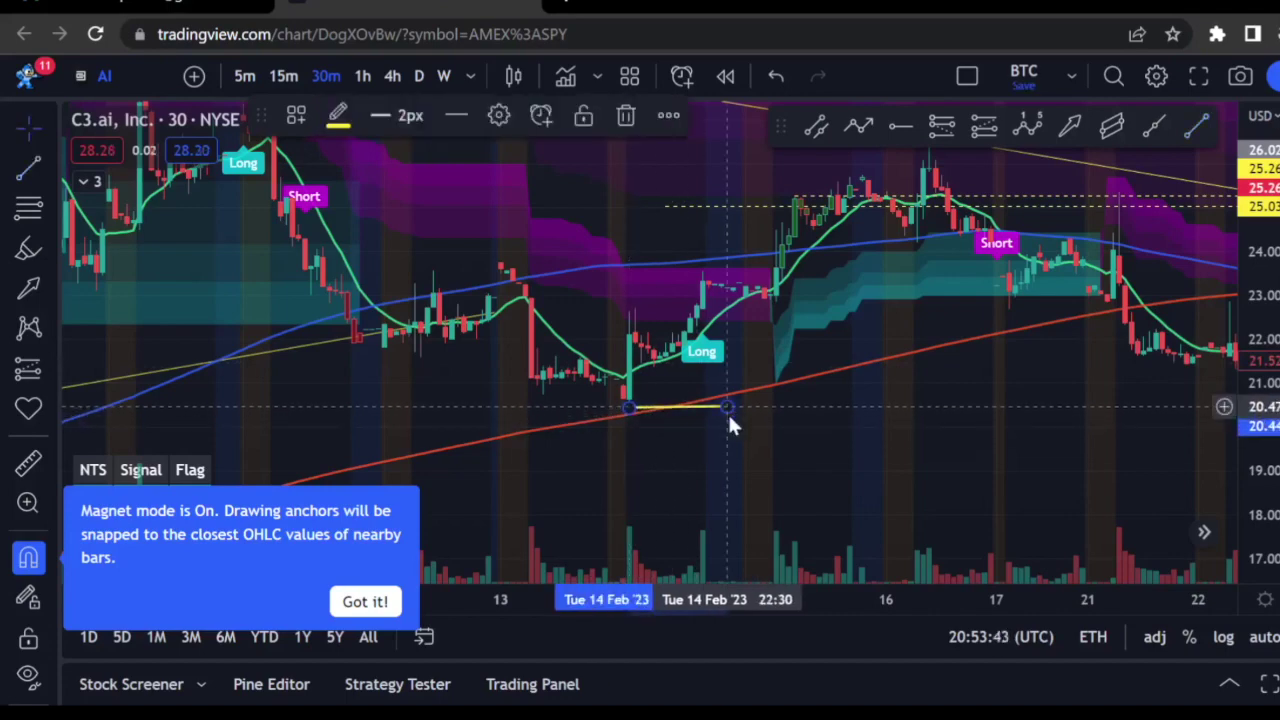
click(737, 478)
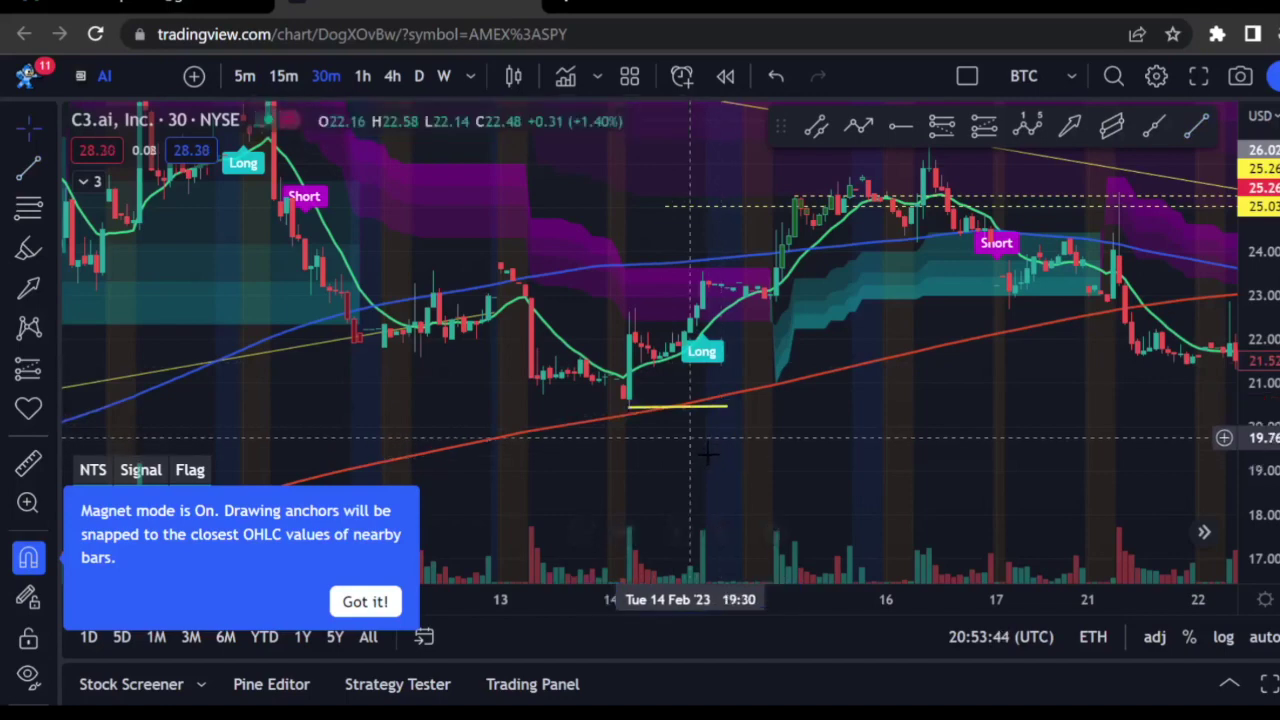
click(662, 409)
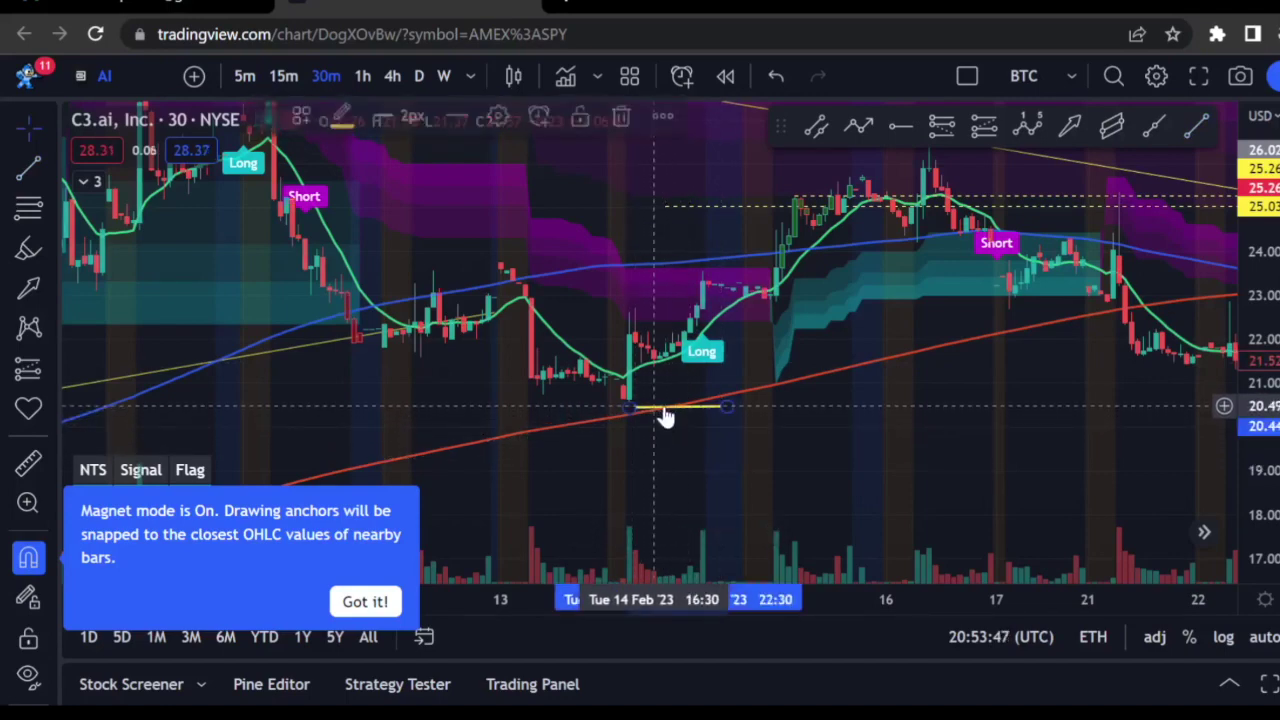
key(Delete)
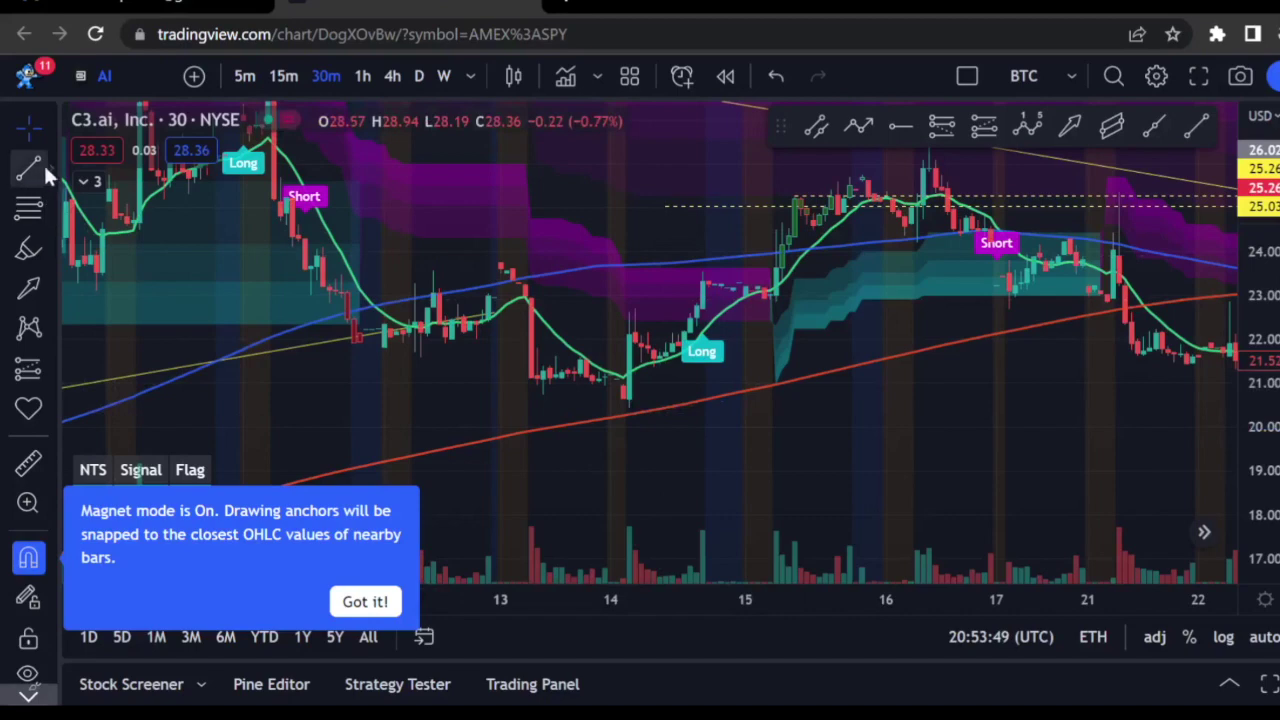
- Try placing a horizontal ray on the 14 February candles with magnet mode on, and dismiss the magnet mode notice
click(43, 162)
click(117, 349)
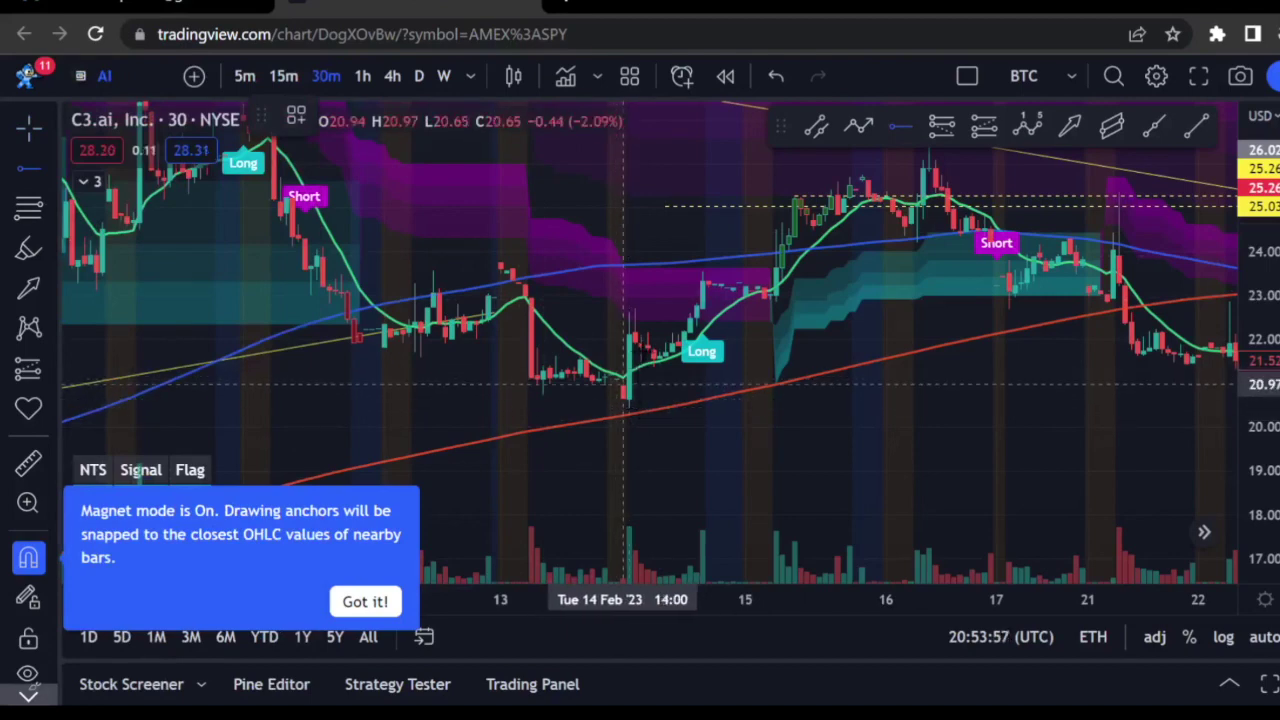
click(643, 325)
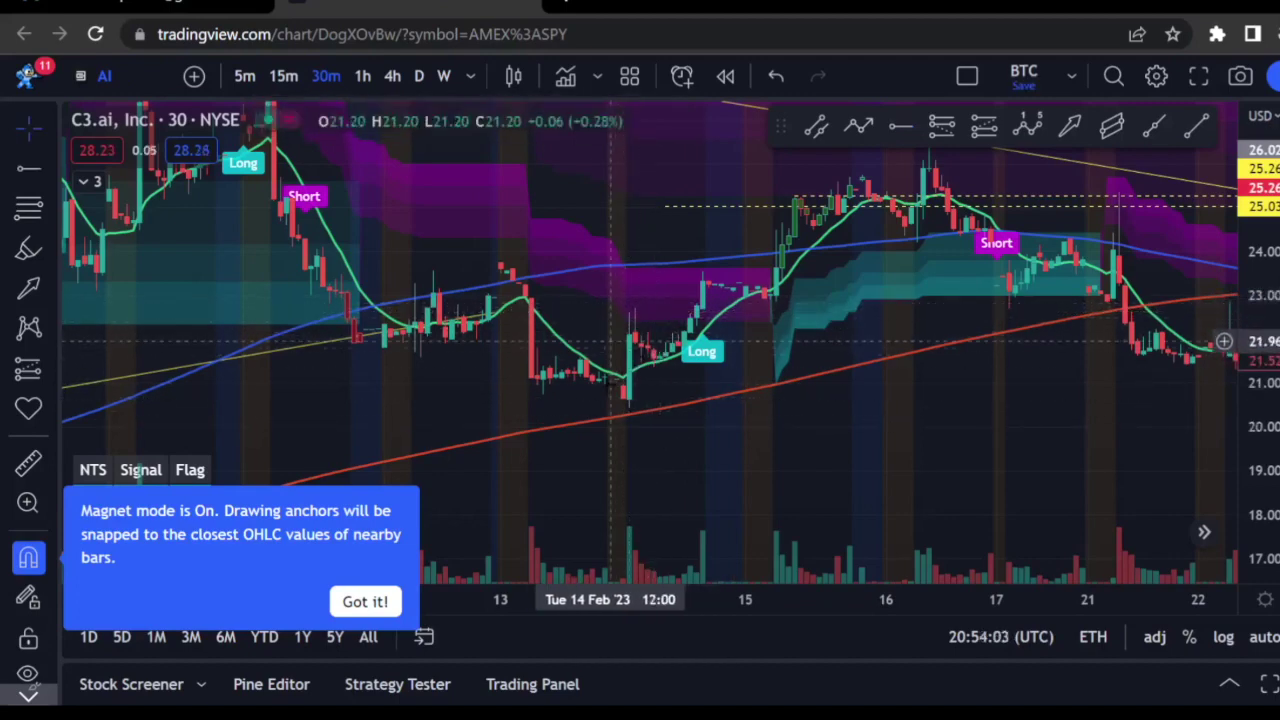
click(365, 601)
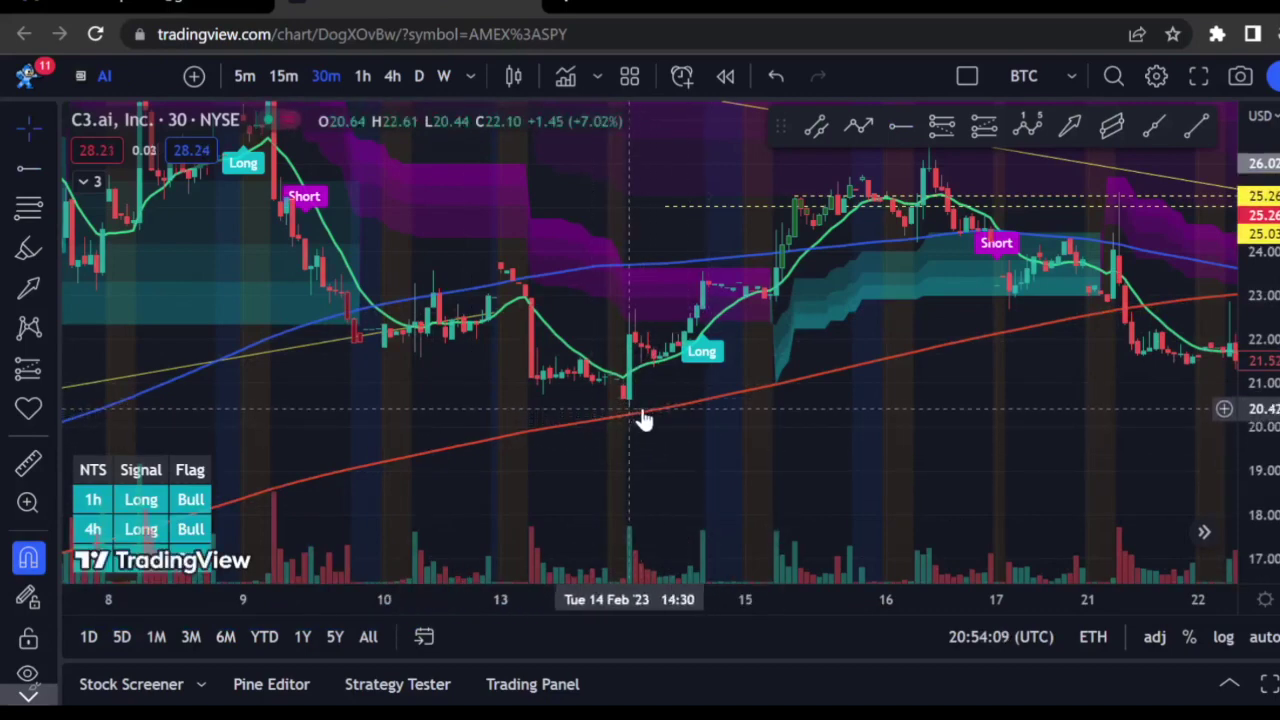
- On the daily timeframe with magnet mode off, place a horizontal ray at the early April 2022 high, about 24.59
drag(1034, 393, 960, 414)
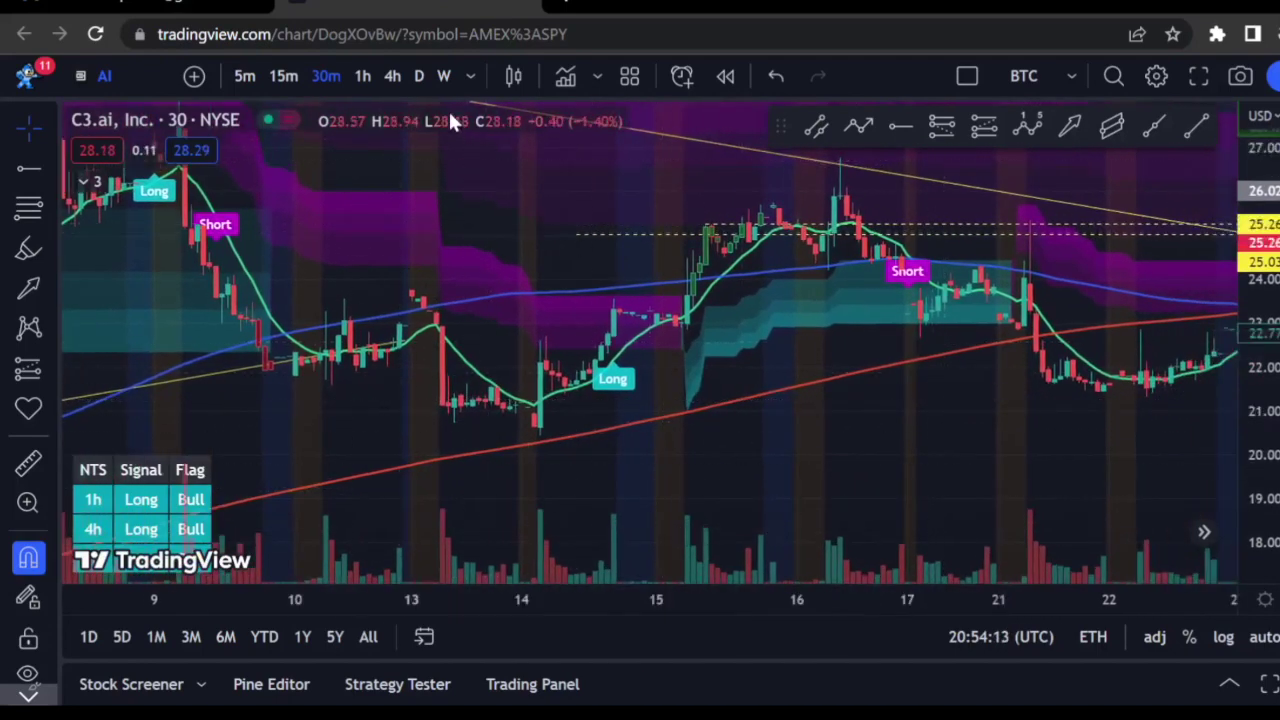
click(420, 77)
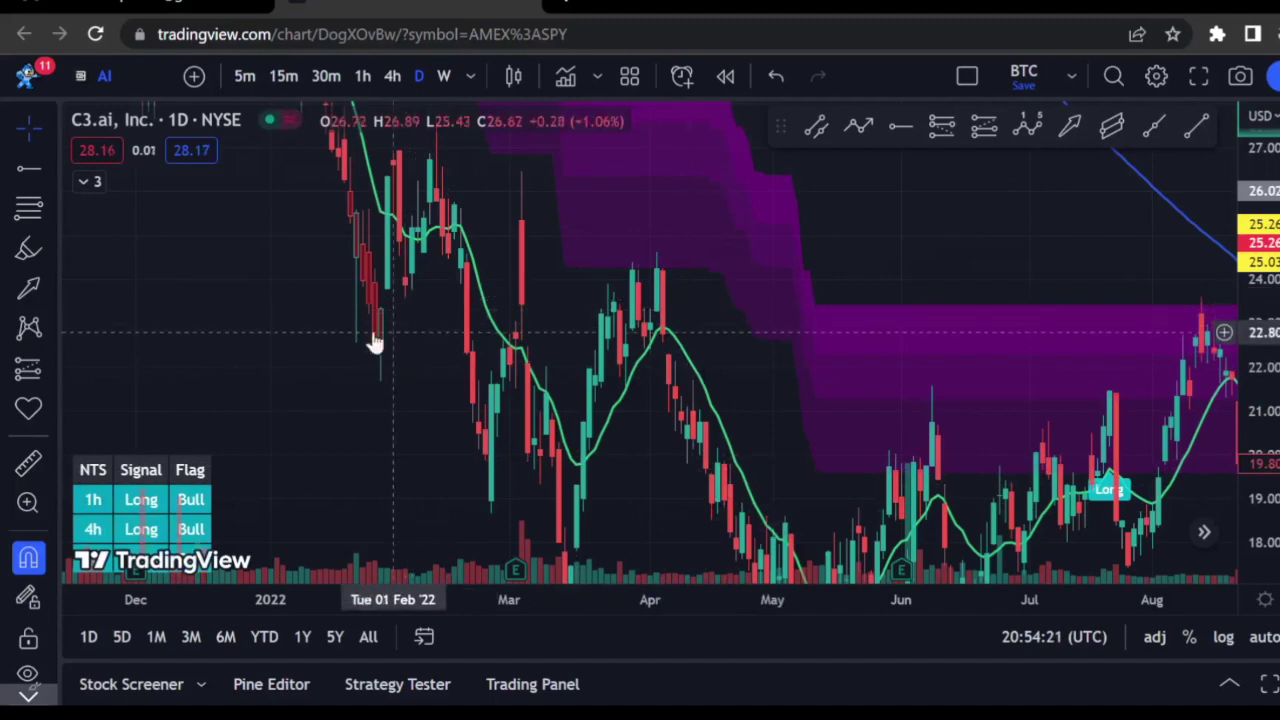
key(alt+h)
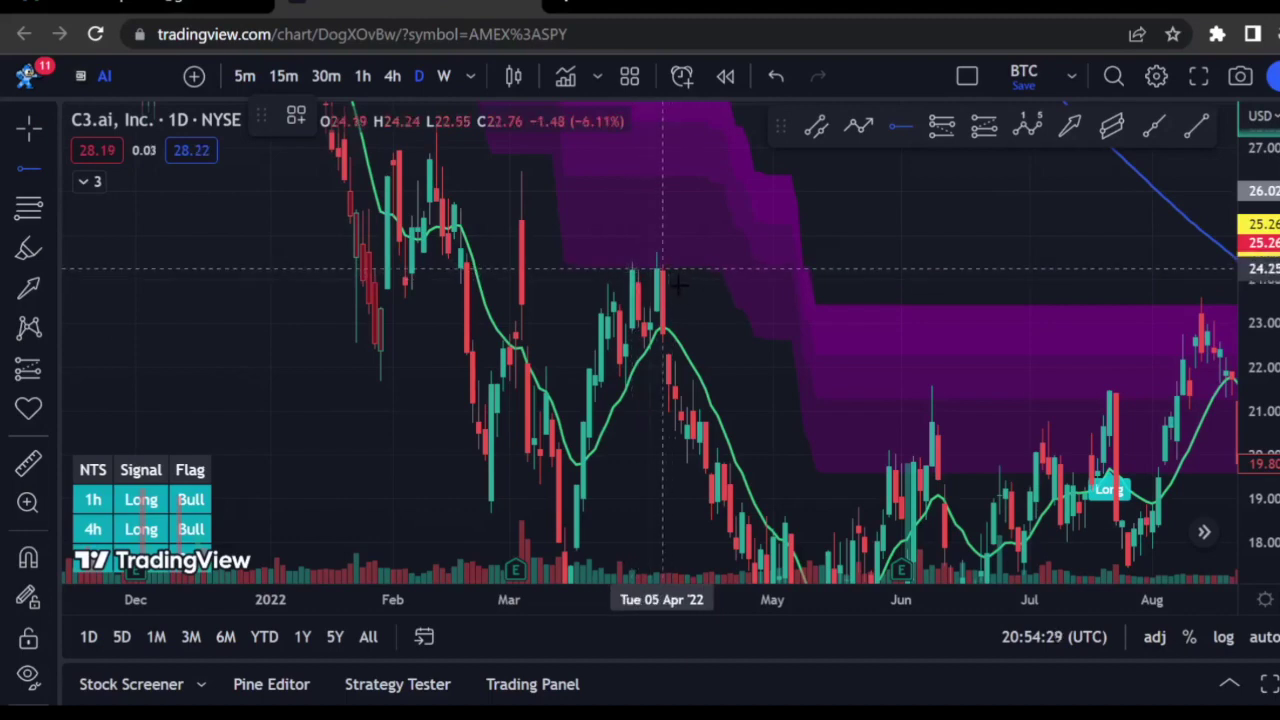
click(657, 256)
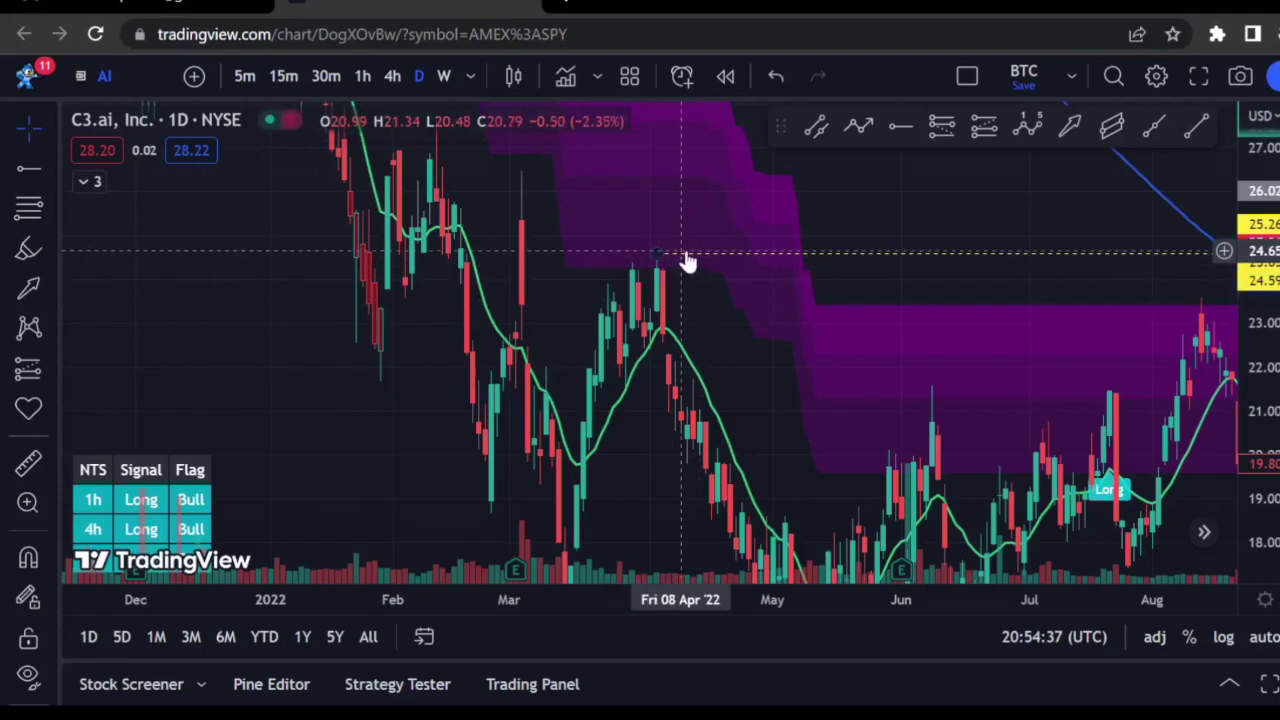
- Switch to the 30-minute timeframe and examine how the daily ray lines up with the 4 April 2022 high
click(331, 74)
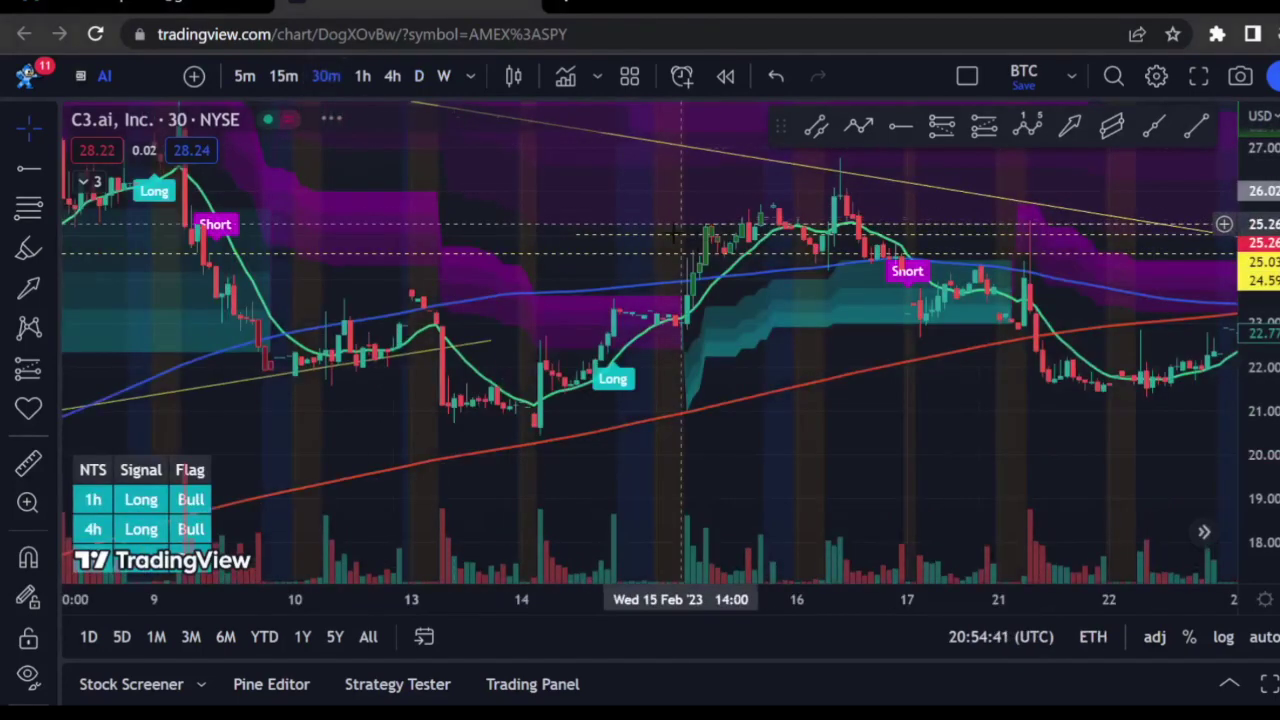
drag(523, 191, 590, 478)
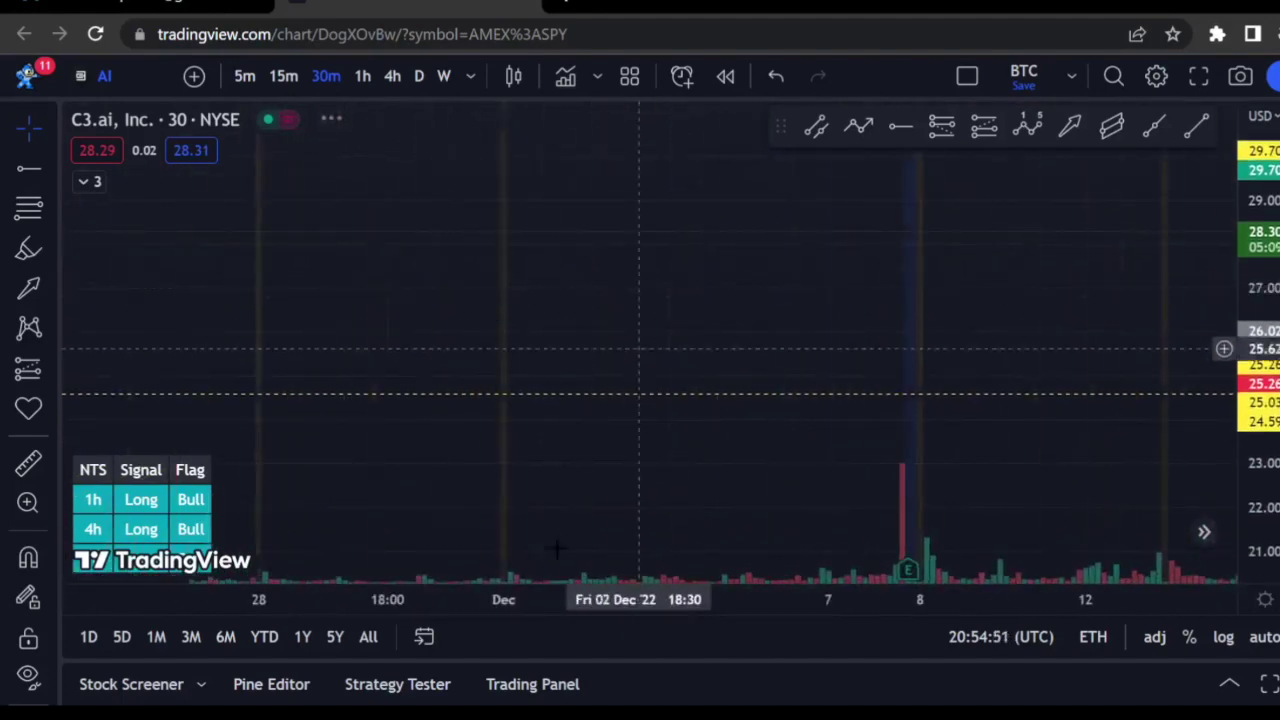
drag(337, 600, 988, 600)
mouse_move(533, 614)
mouse_down()
mouse_move(417, 608)
mouse_move(851, 608)
mouse_move(526, 603)
mouse_up()
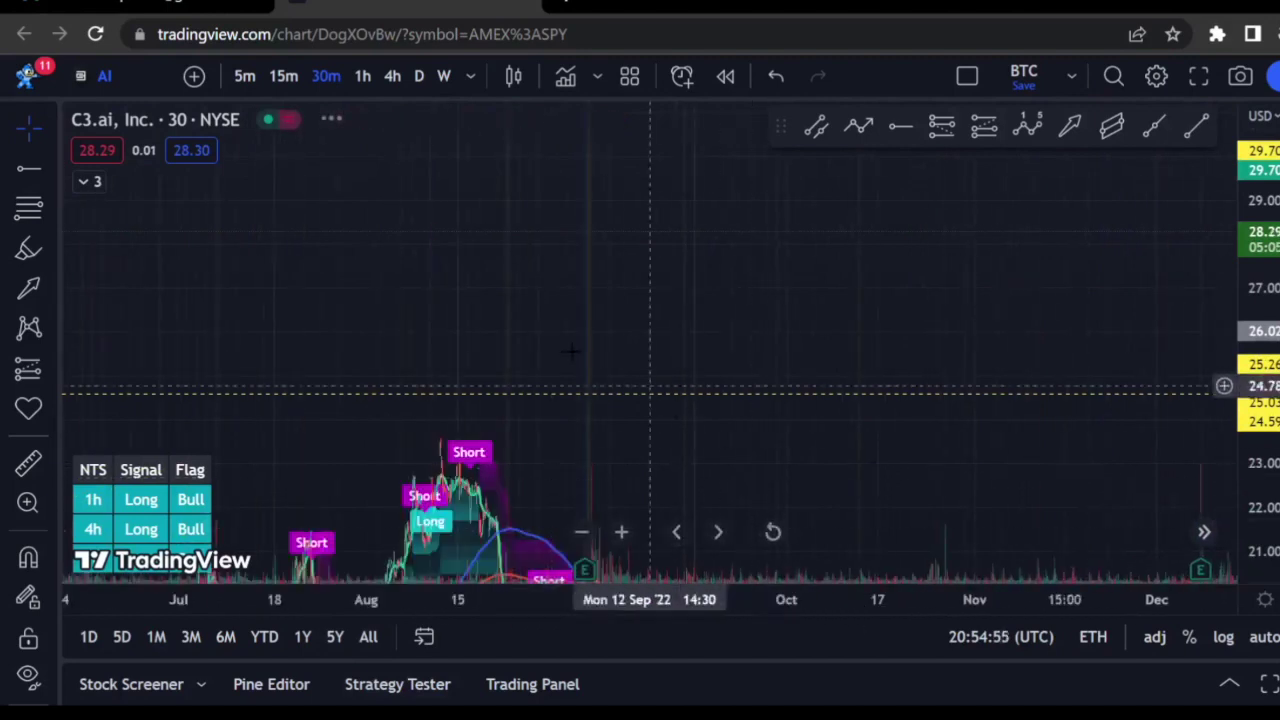
drag(520, 390, 1040, 384)
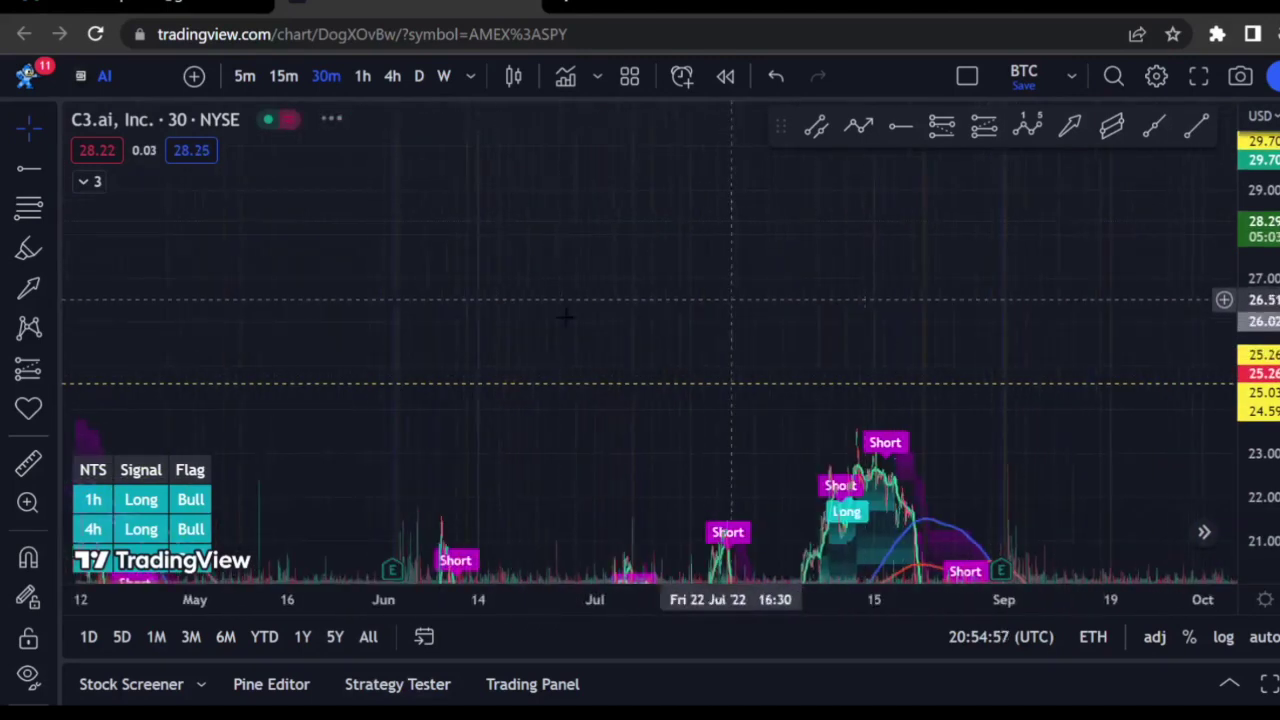
drag(486, 330, 1057, 330)
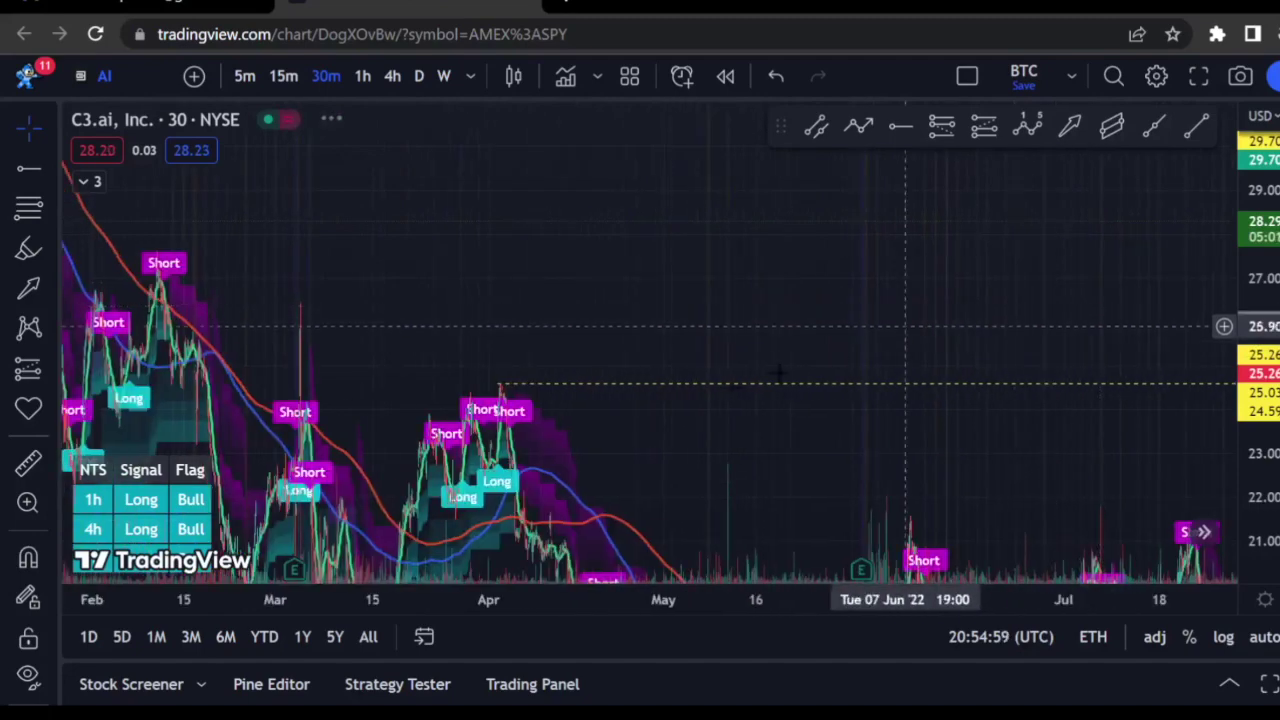
scroll(586, 362, left, 3)
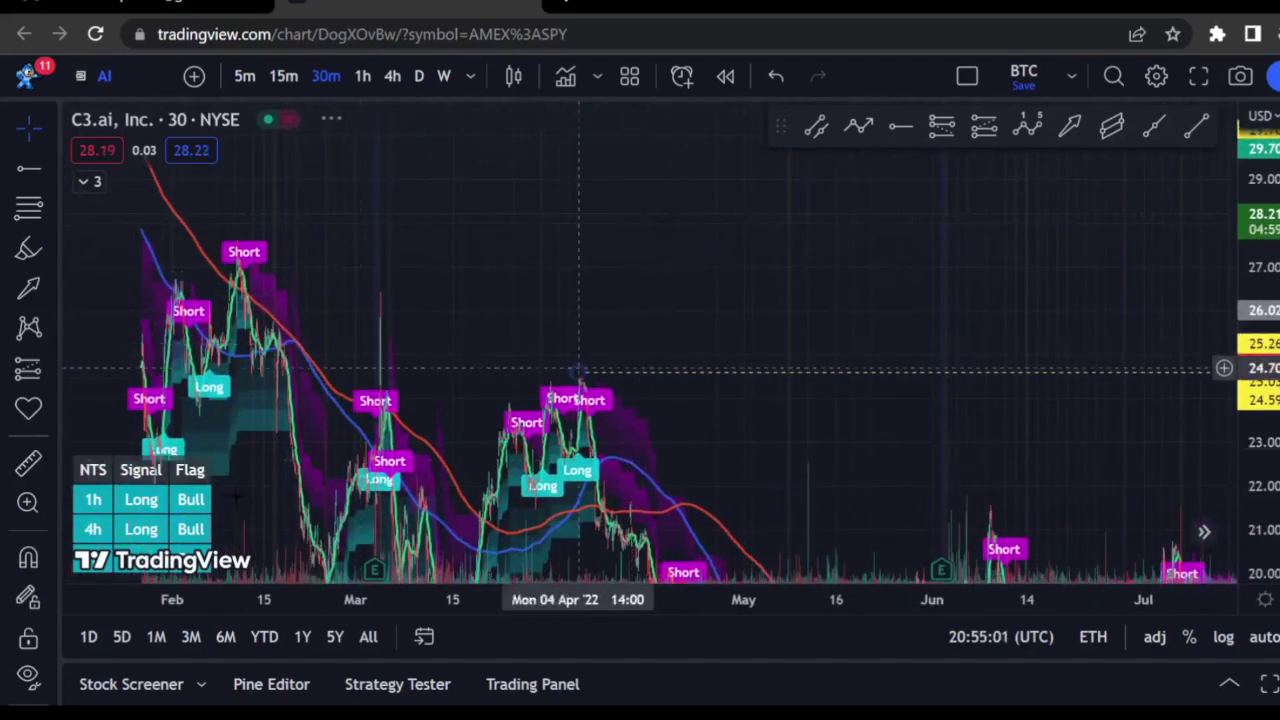
click(28, 503)
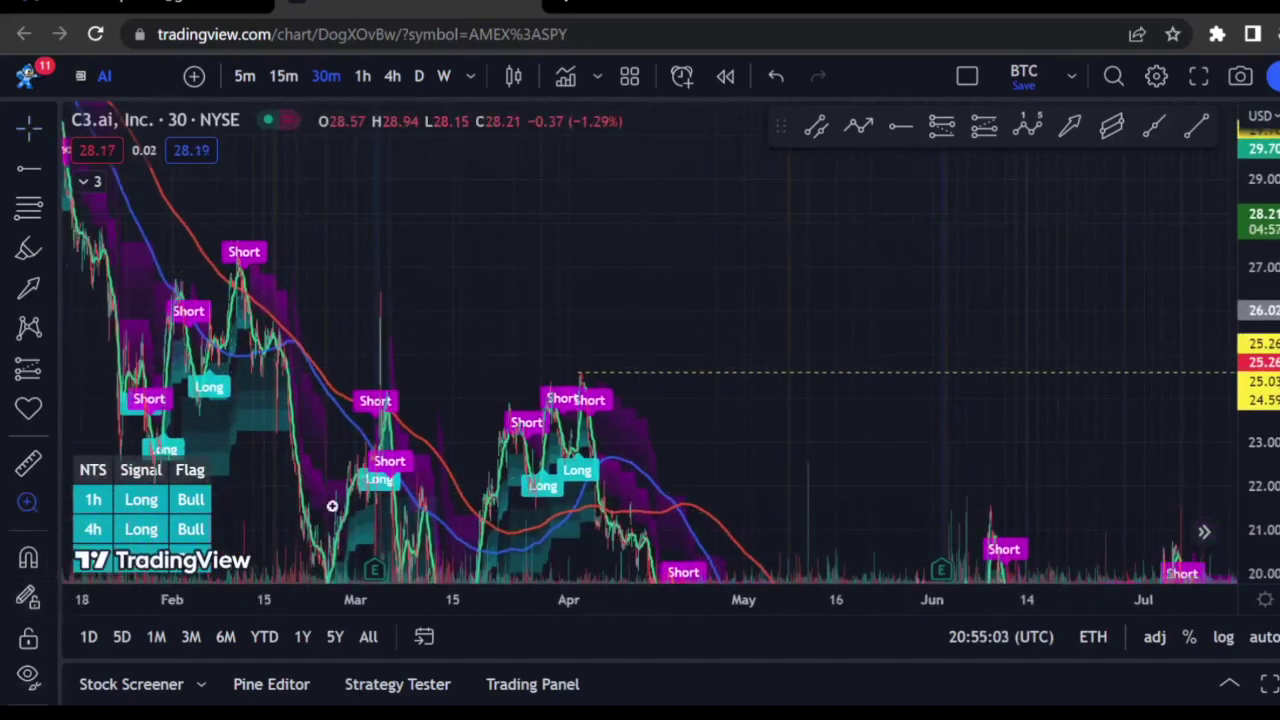
drag(570, 366, 601, 400)
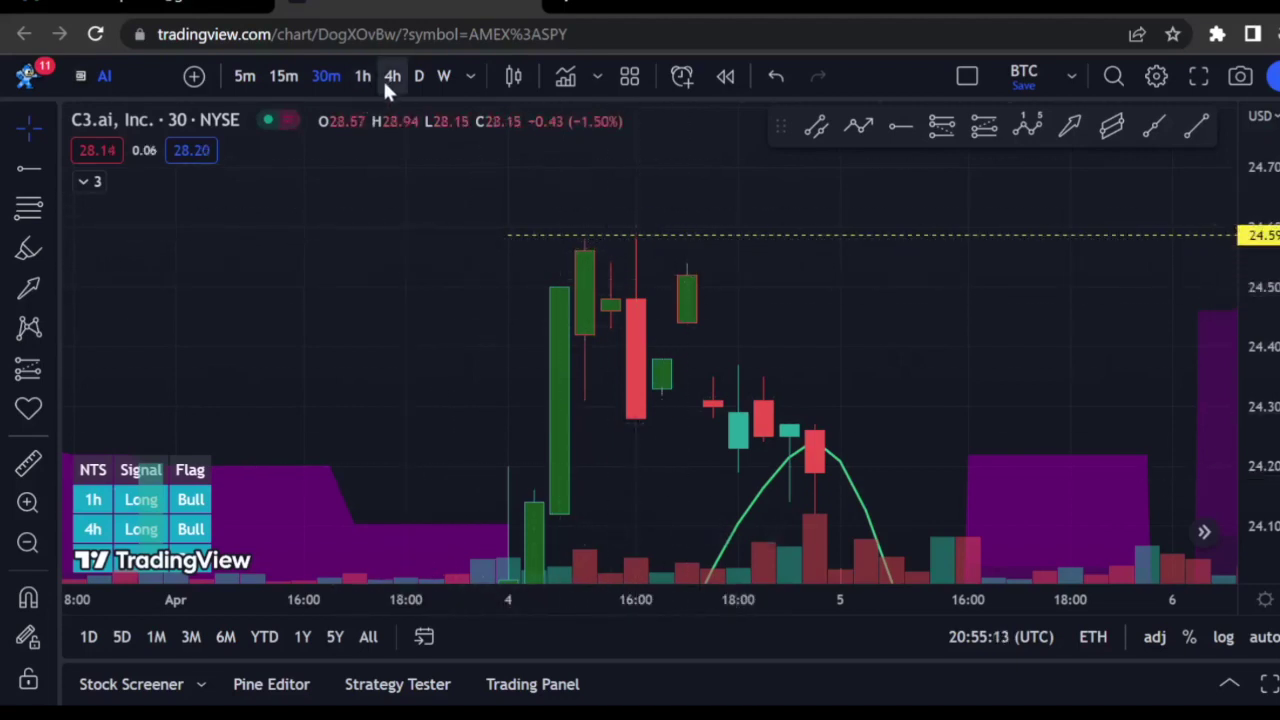
- Return to the daily timeframe, go to the latest bars and reset the price scale to view the recent candles
click(419, 76)
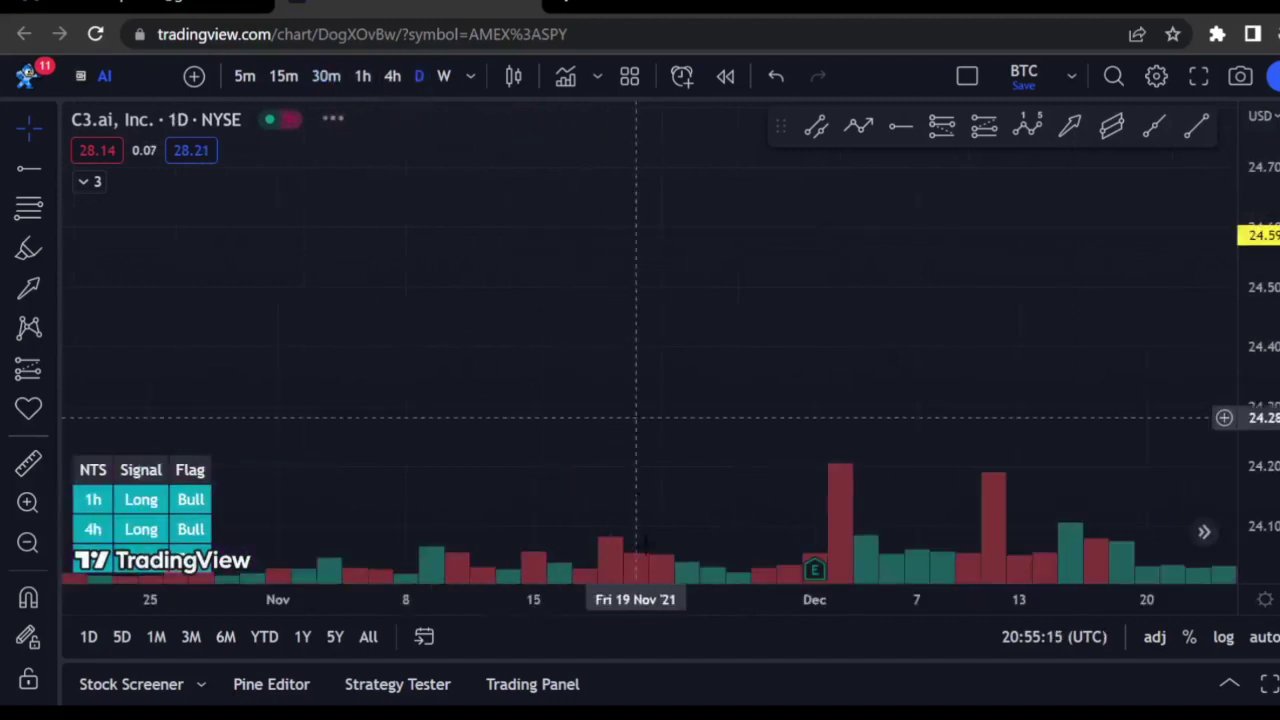
click(581, 532)
click(581, 532)
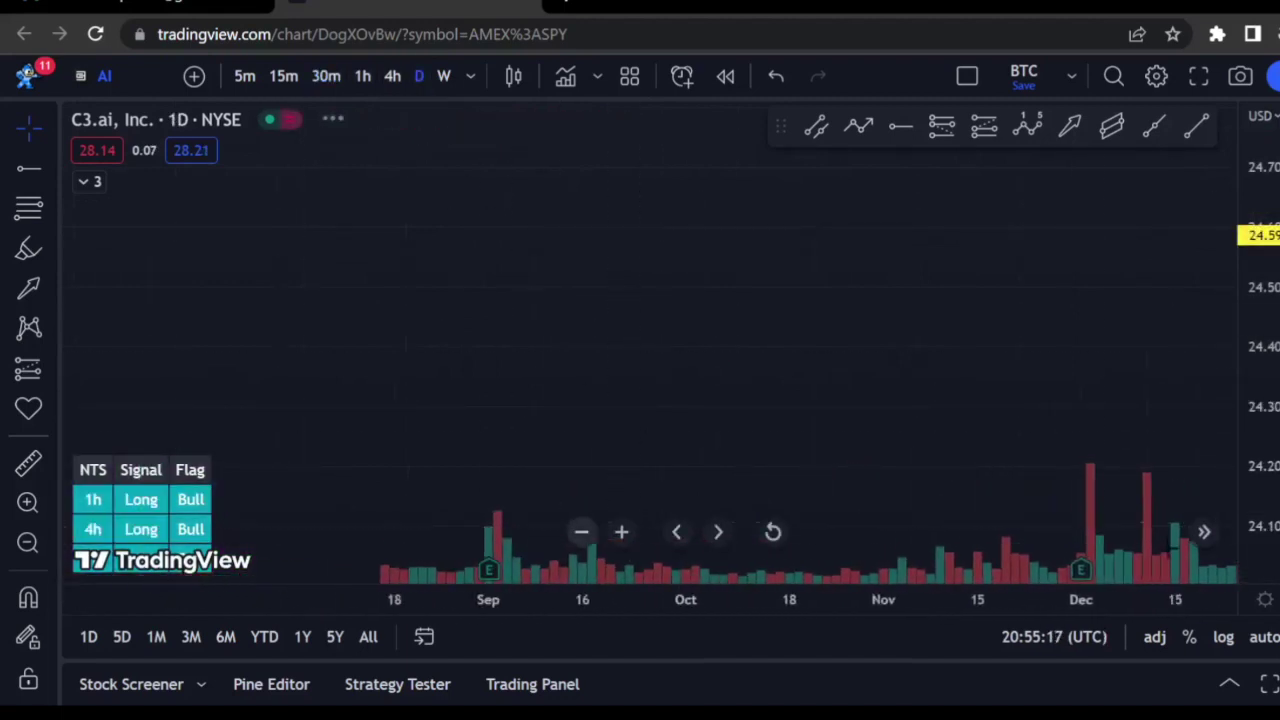
click(581, 532)
click(1203, 532)
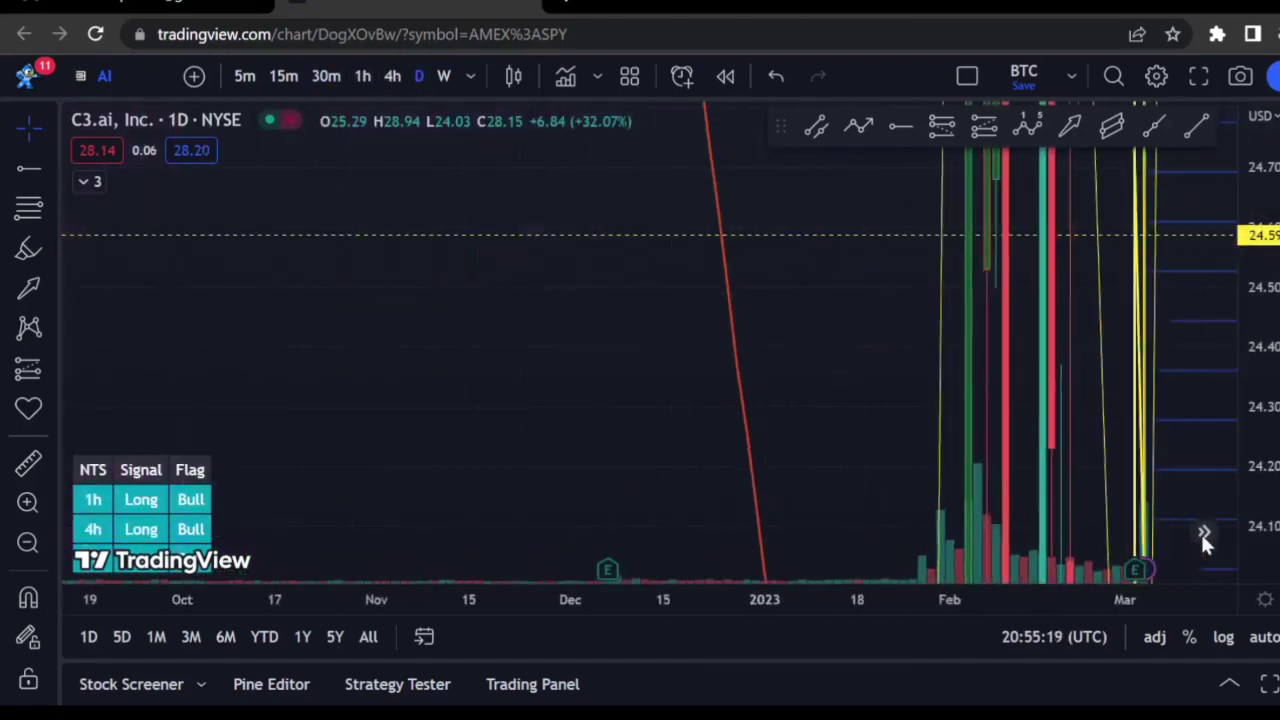
drag(1266, 217, 1264, 405)
drag(786, 337, 254, 305)
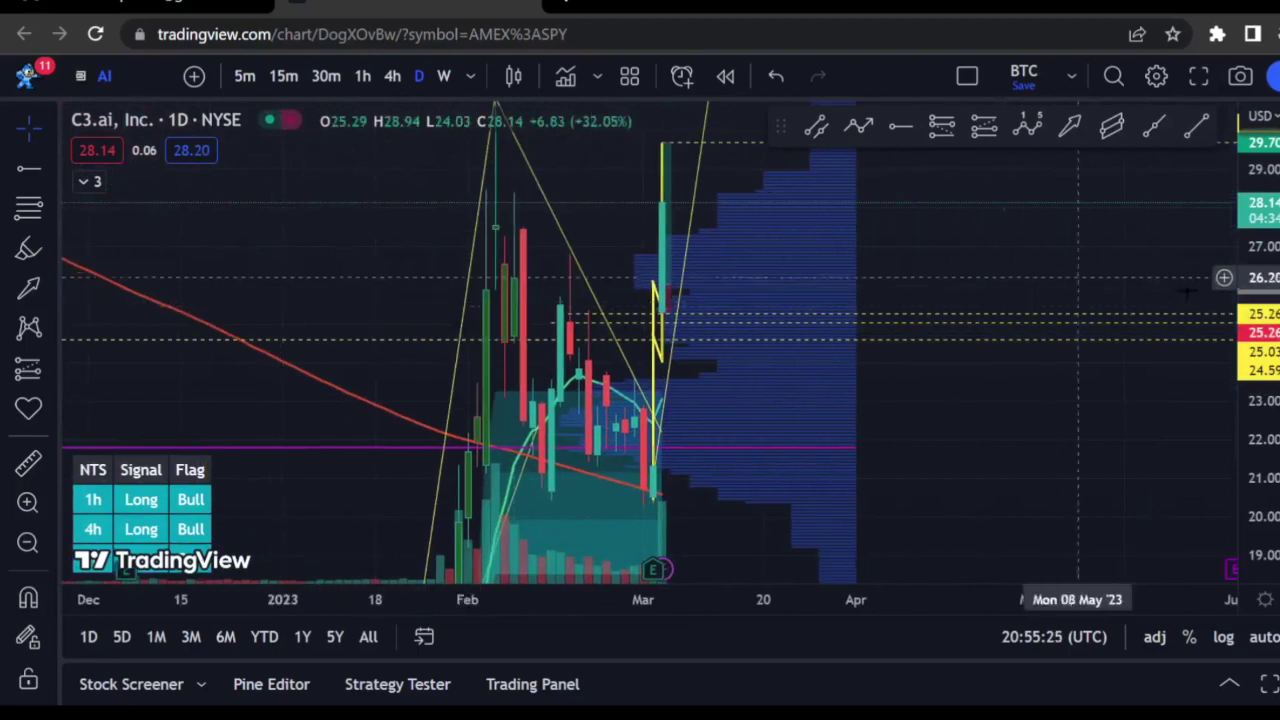
double_click(1260, 270)
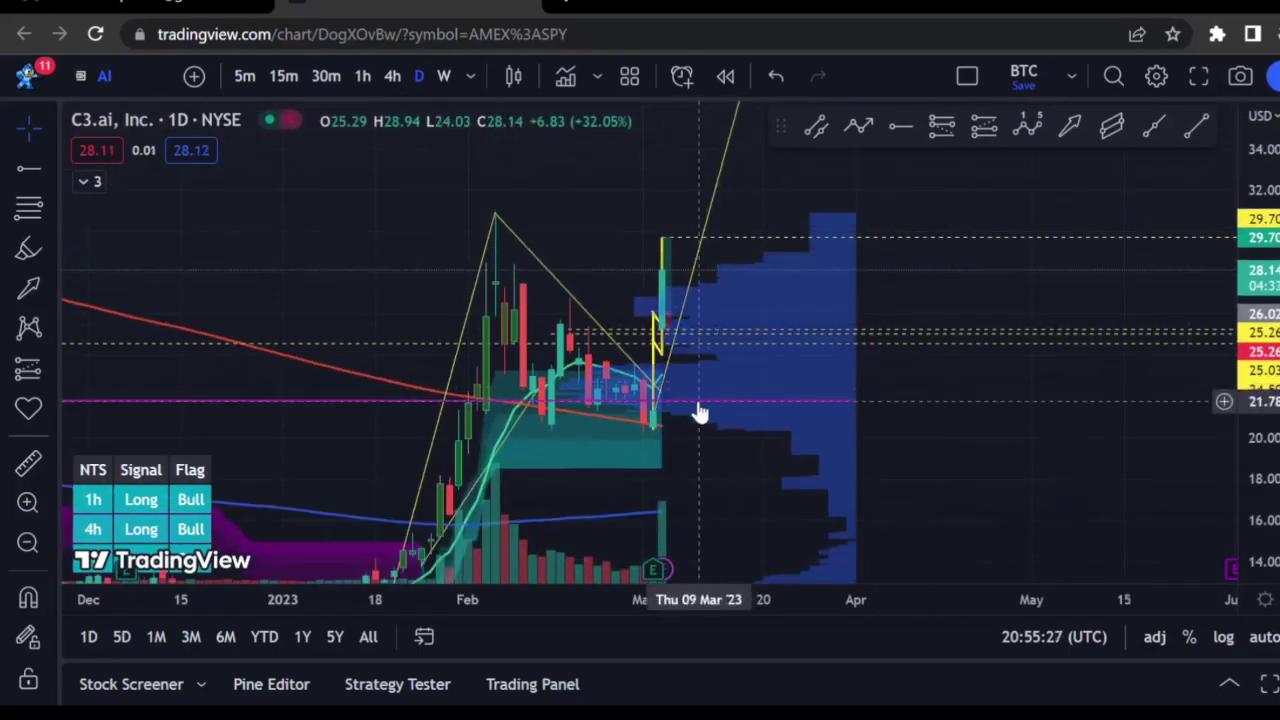
- Switch to the 1-hour timeframe and bring the start of the daily ray in April 2022 into view
click(362, 77)
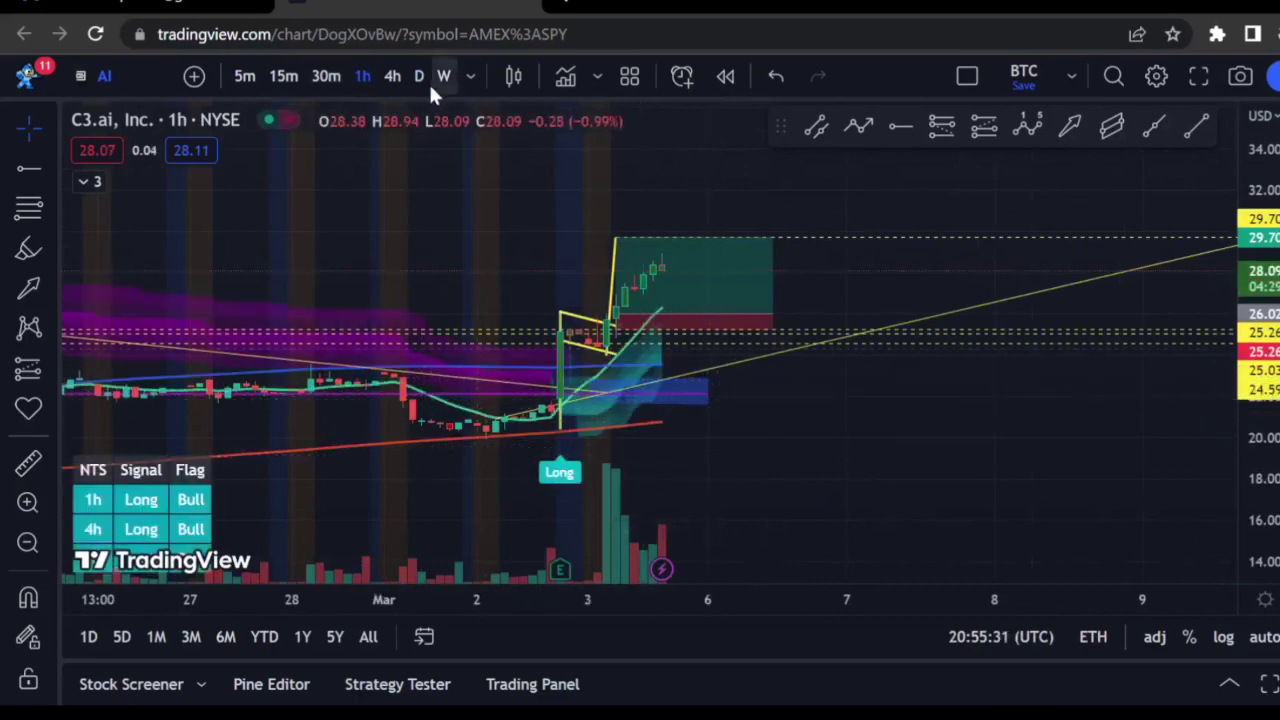
drag(391, 266, 930, 250)
drag(443, 229, 920, 223)
drag(423, 220, 890, 220)
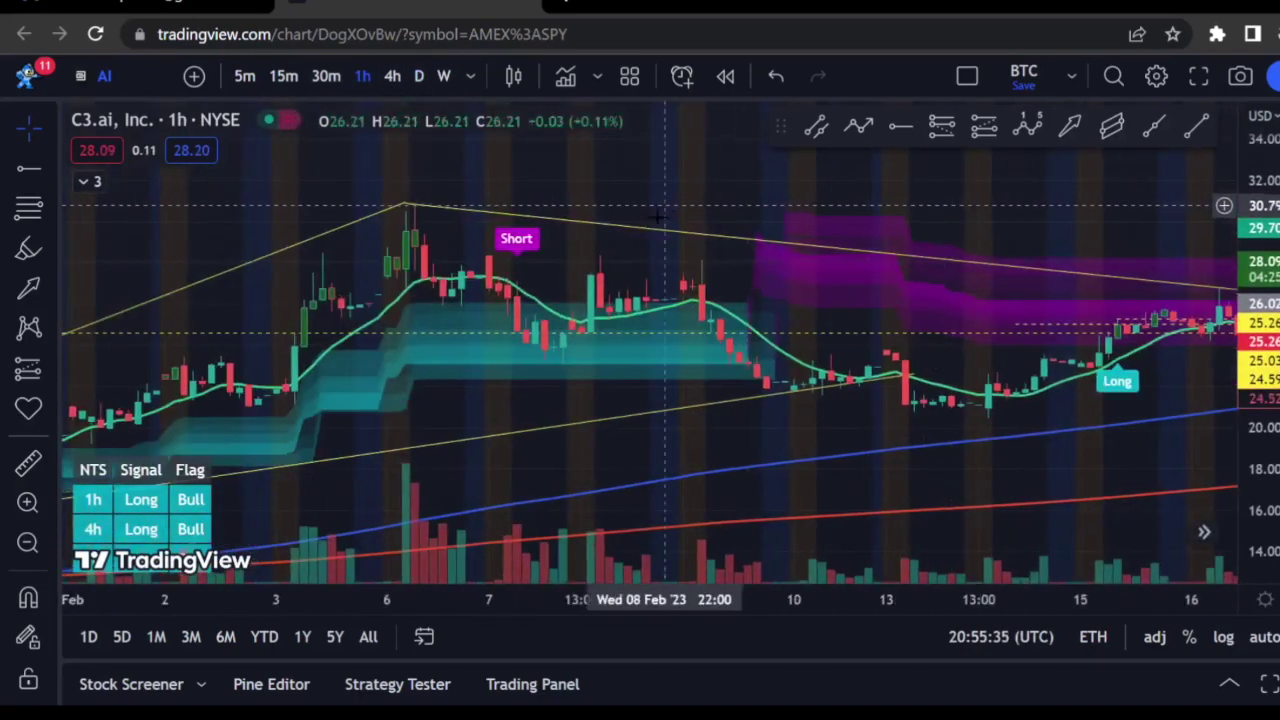
drag(660, 215, 914, 220)
drag(346, 220, 629, 220)
drag(465, 222, 931, 223)
drag(322, 230, 827, 238)
drag(446, 230, 1000, 232)
drag(330, 232, 1045, 235)
drag(651, 240, 1108, 245)
drag(611, 245, 980, 250)
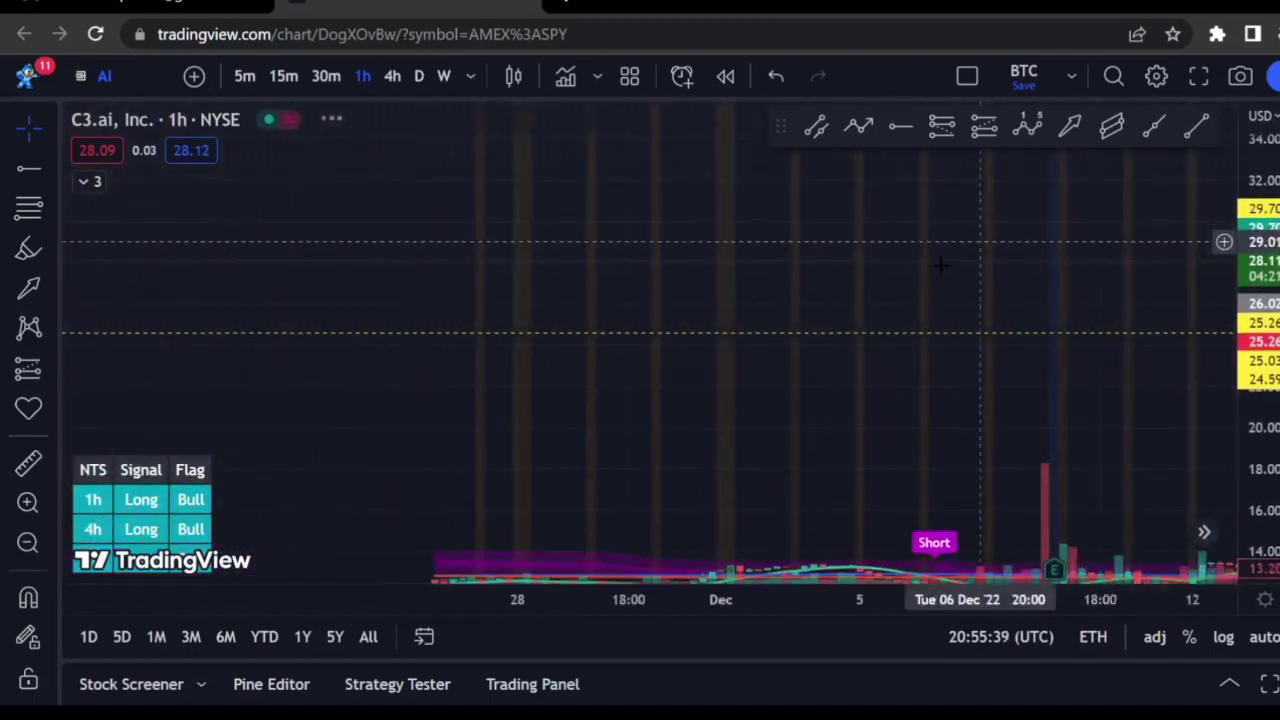
drag(727, 255, 1160, 262)
drag(735, 305, 1034, 286)
drag(303, 291, 814, 291)
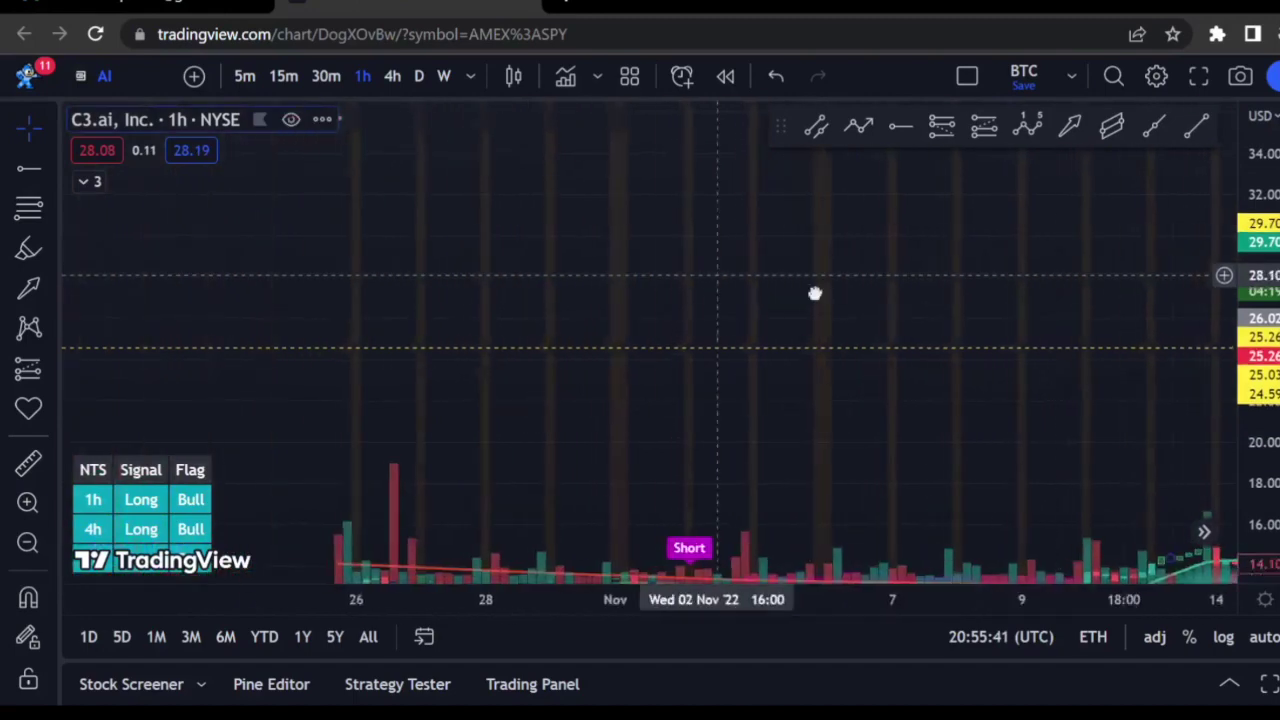
drag(471, 303, 1037, 303)
drag(584, 313, 1005, 313)
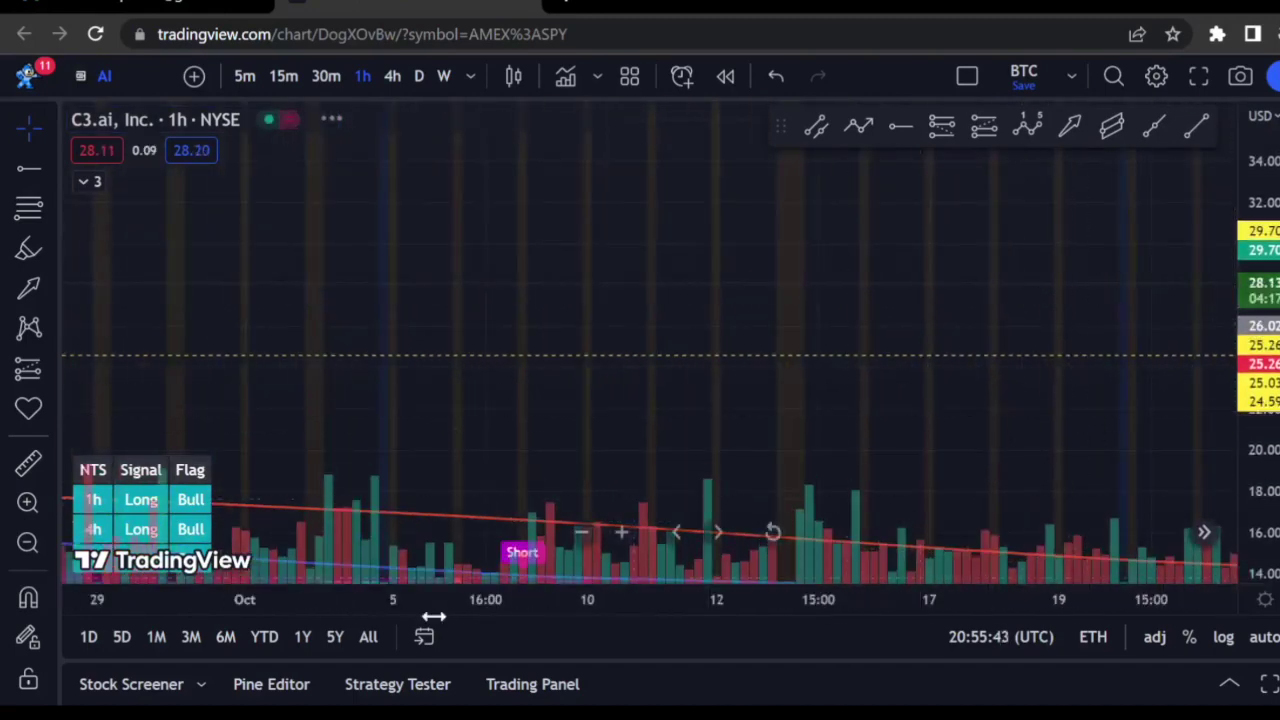
drag(351, 605, 1006, 599)
scroll(491, 291, up, 5)
drag(491, 291, 974, 294)
drag(565, 290, 950, 294)
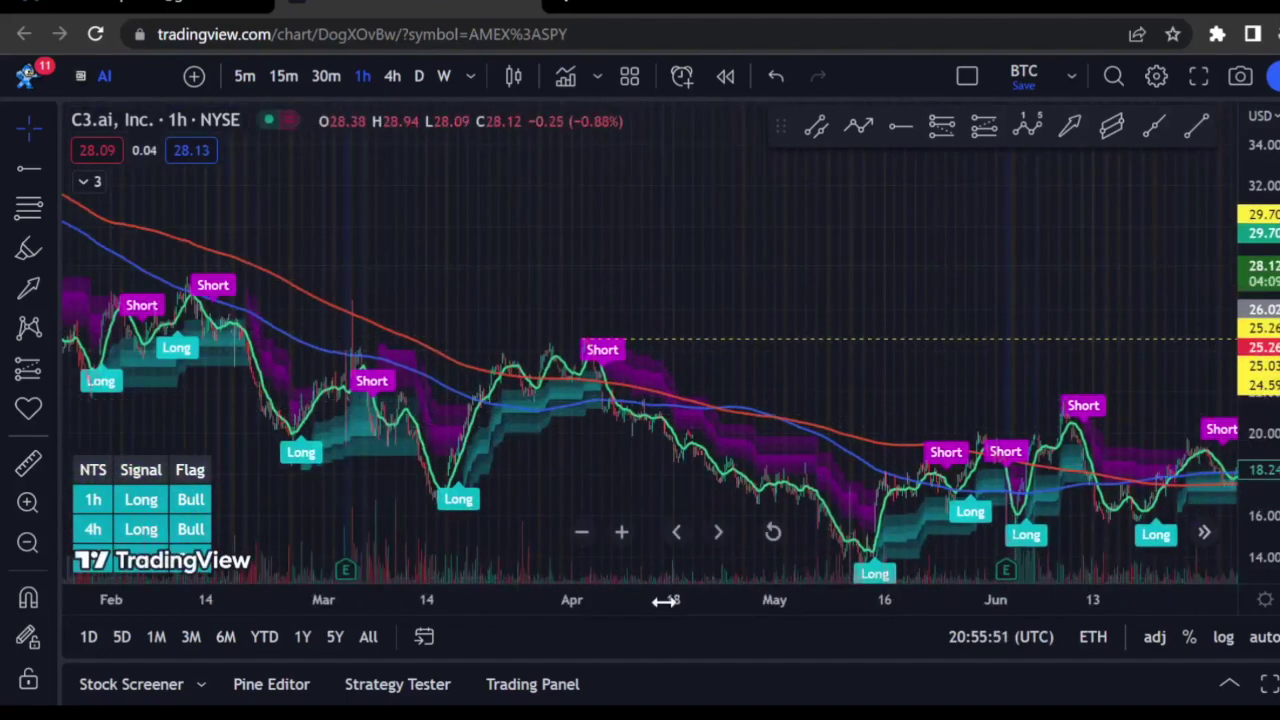
- Place a second horizontal ray at the 4 April 2022 high on the 1-hour chart, at about 24.58
drag(666, 600, 571, 606)
click(621, 533)
click(621, 533)
click(621, 533)
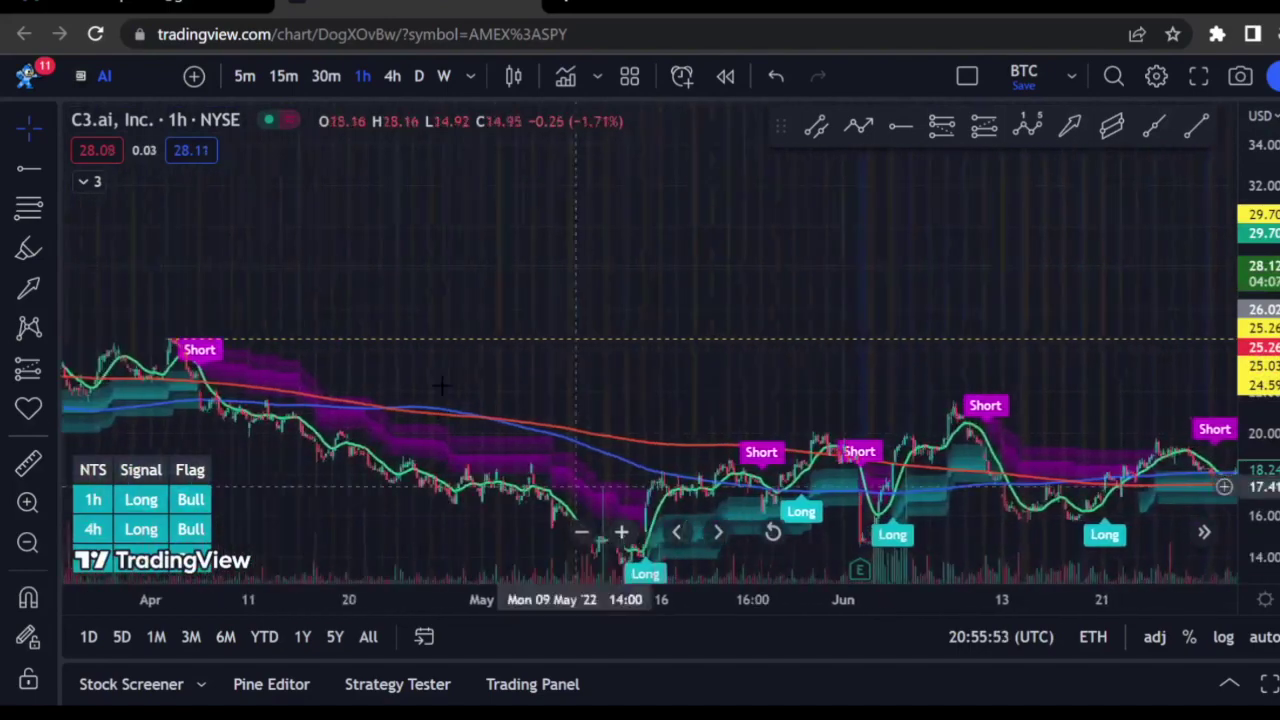
click(621, 533)
drag(386, 291, 920, 297)
drag(1254, 450, 1254, 585)
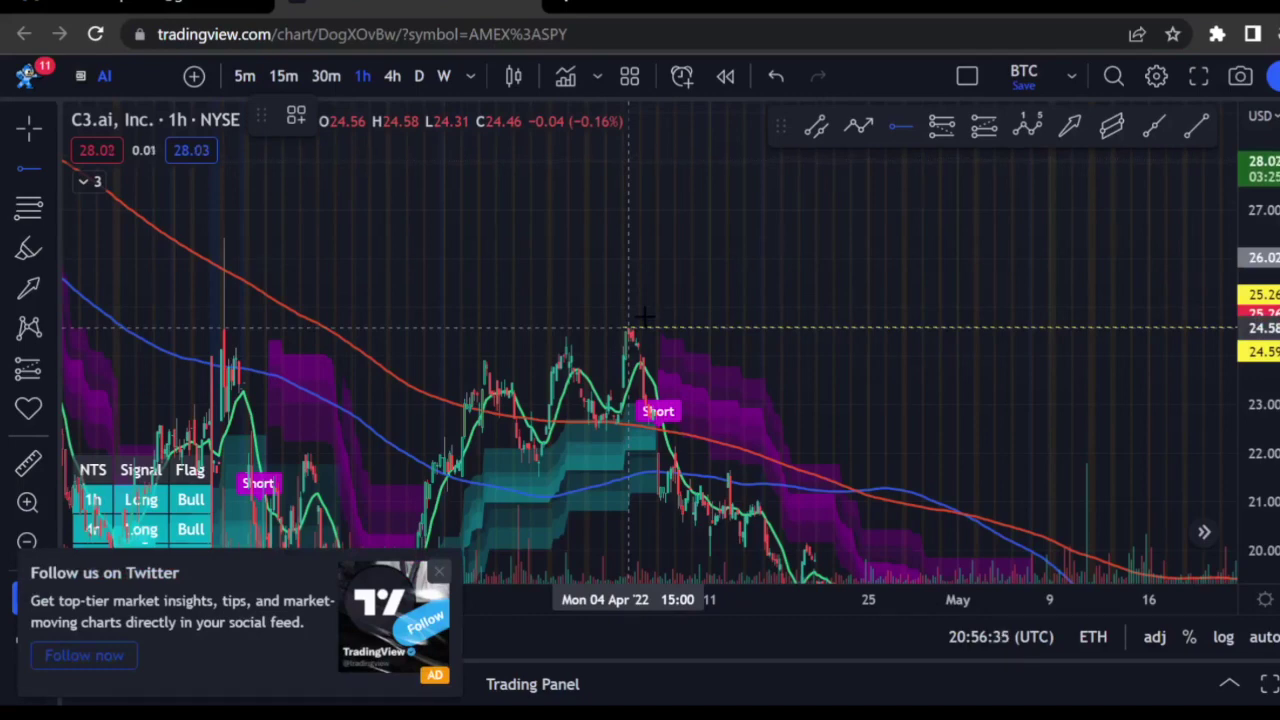
click(628, 326)
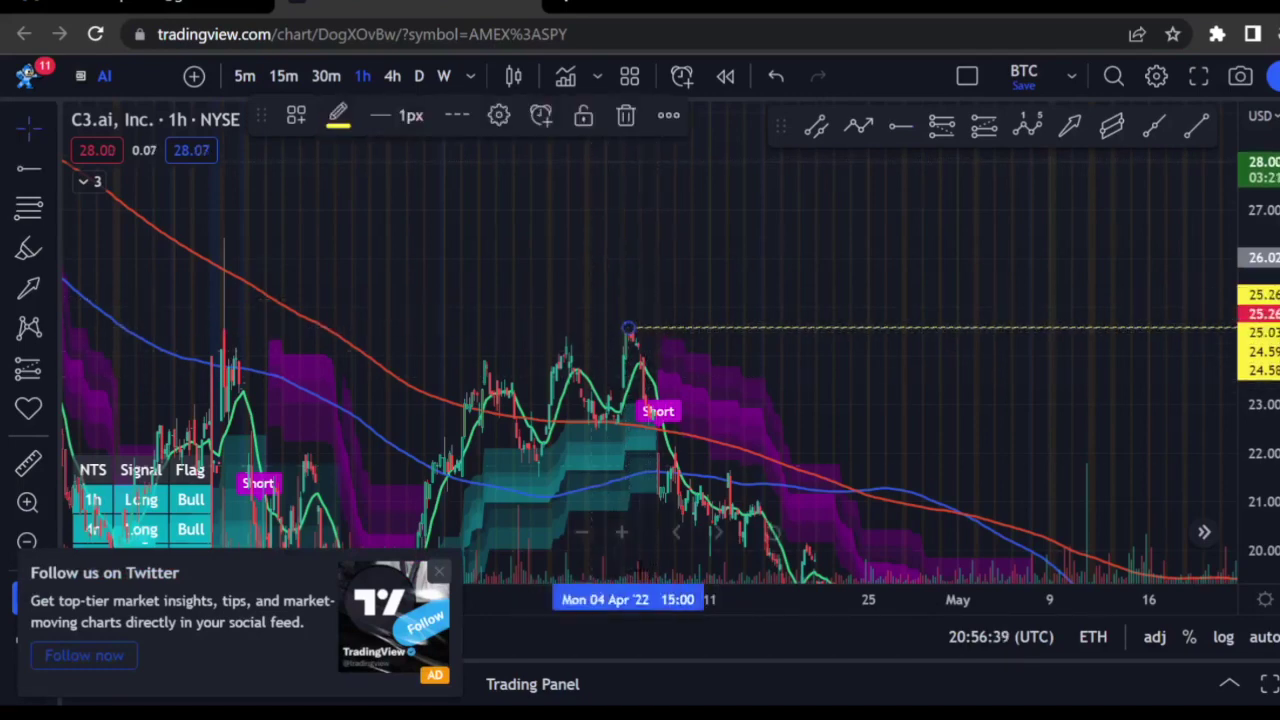
- Examine the gap between the daily and 1-hour rays up close at the 4 April 2022 high
click(621, 531)
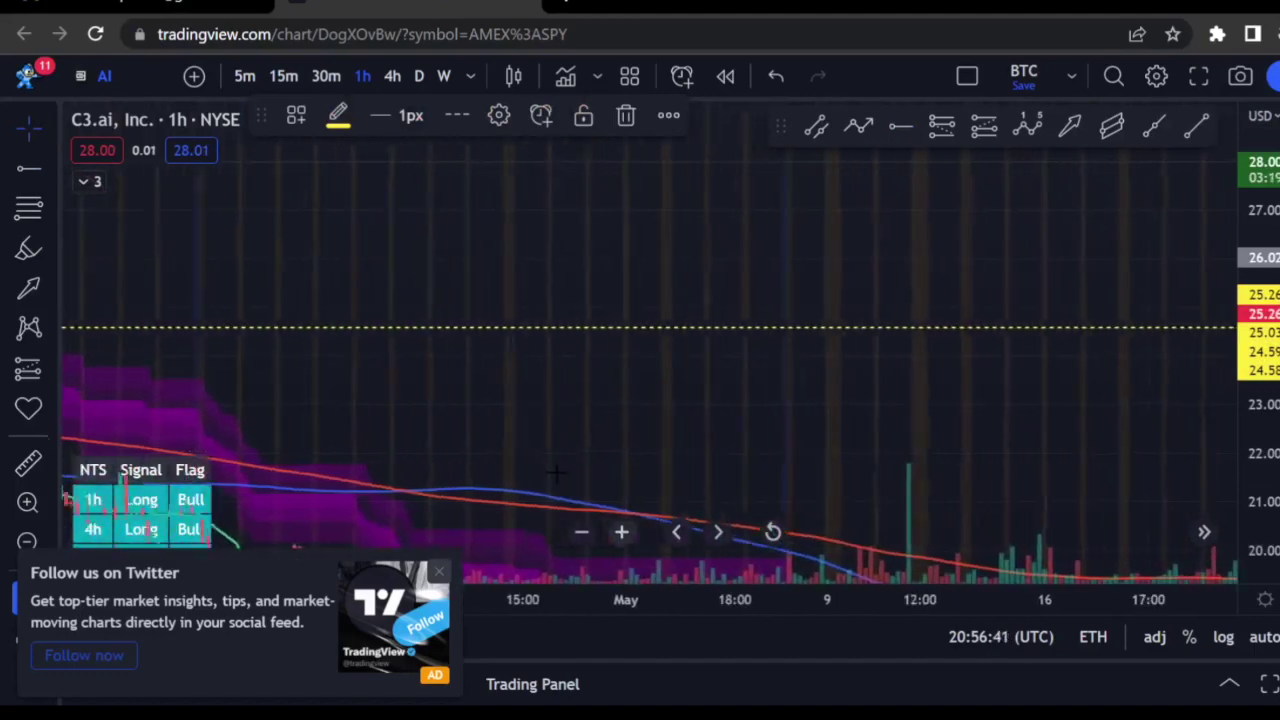
scroll(1028, 431, down, 5)
drag(1006, 434, 1200, 531)
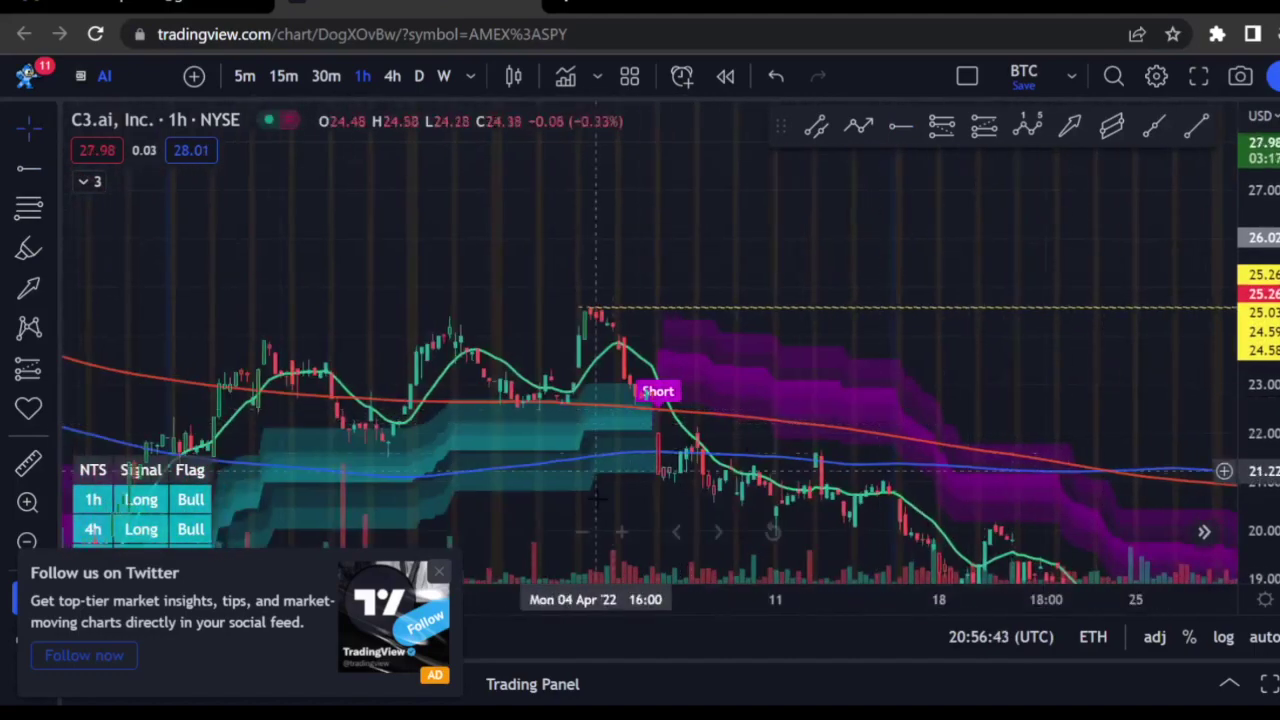
click(777, 535)
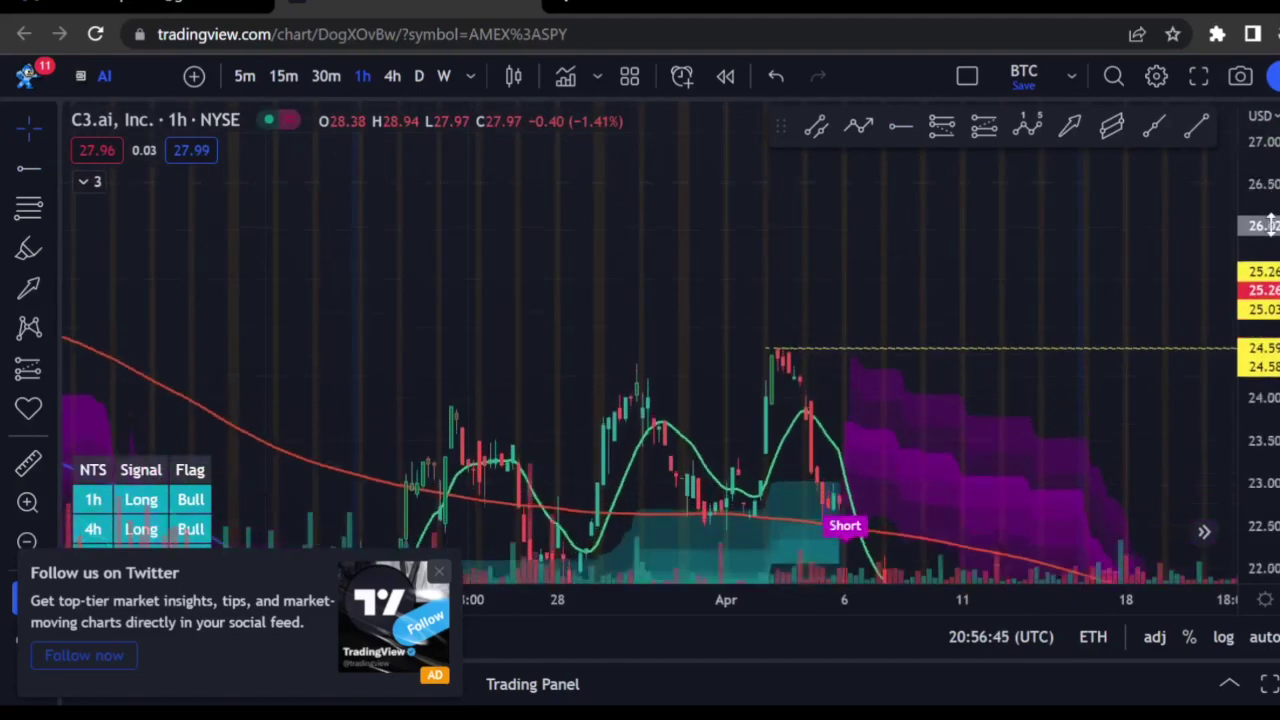
scroll(923, 400, right, 3)
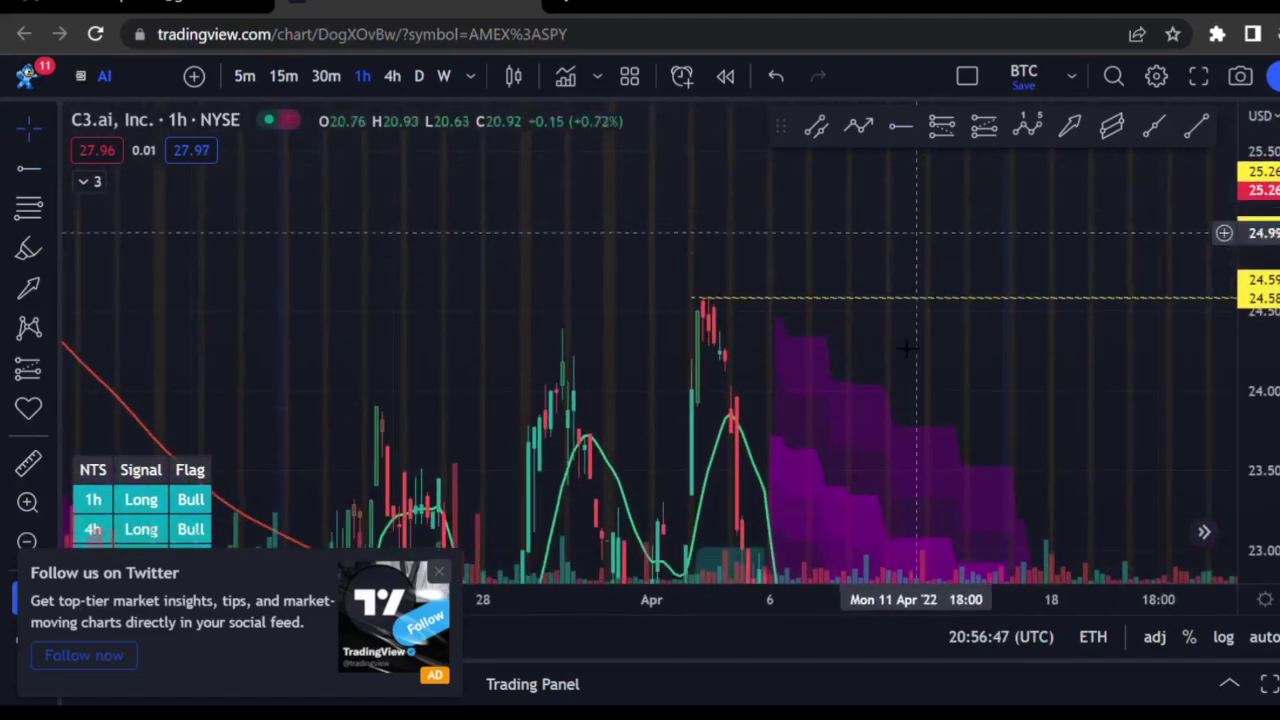
click(623, 531)
click(623, 531)
drag(782, 402, 1200, 403)
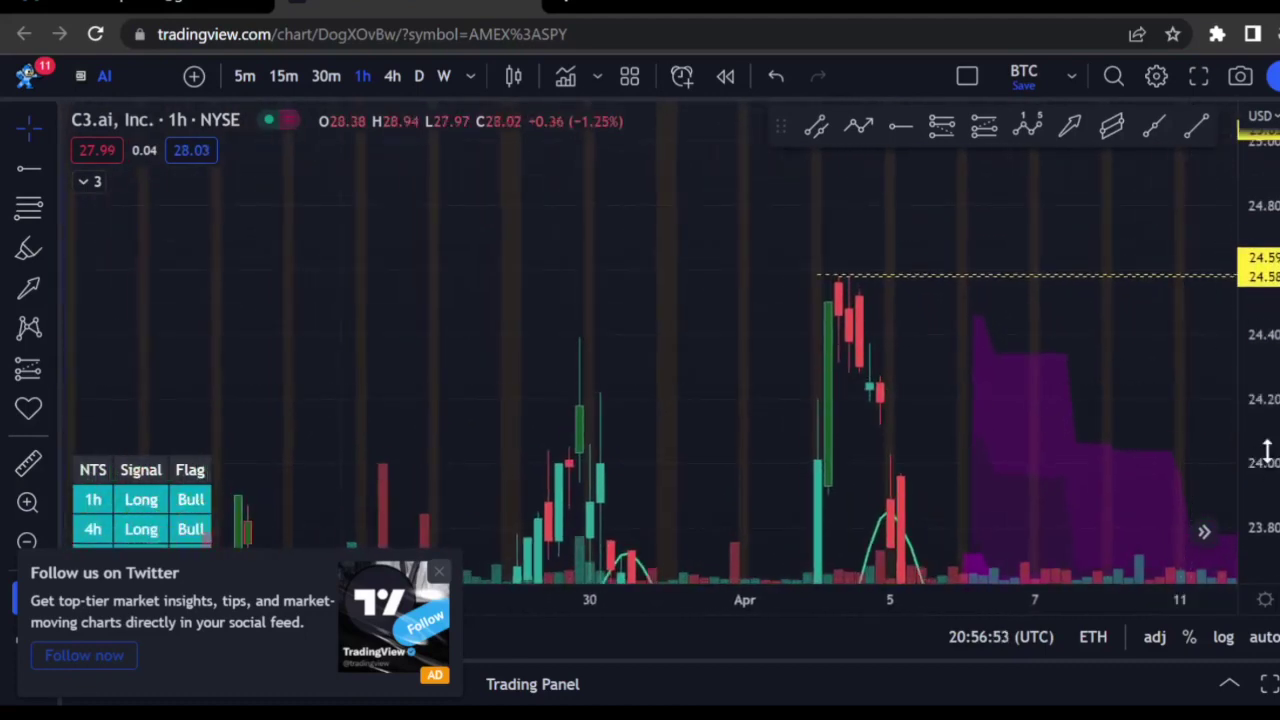
drag(1046, 306, 1108, 467)
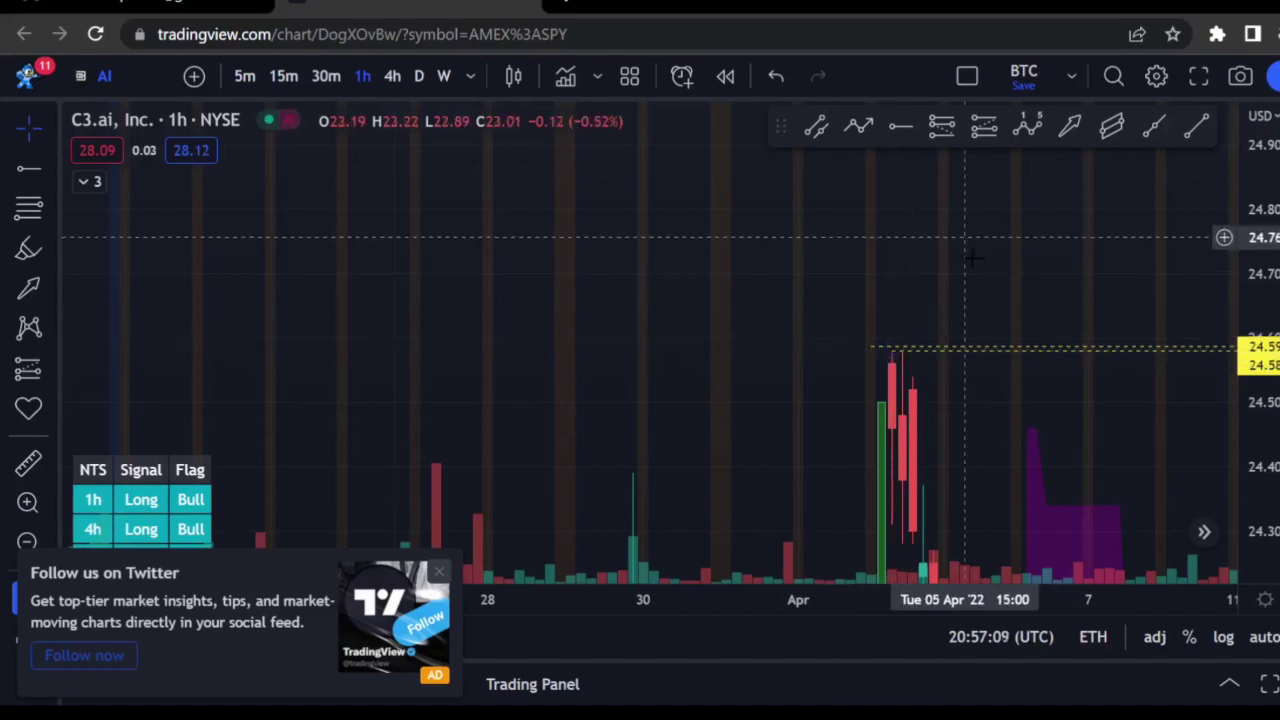
- Return to the daily timeframe and show the latest candles with the history back to August 2022
click(440, 572)
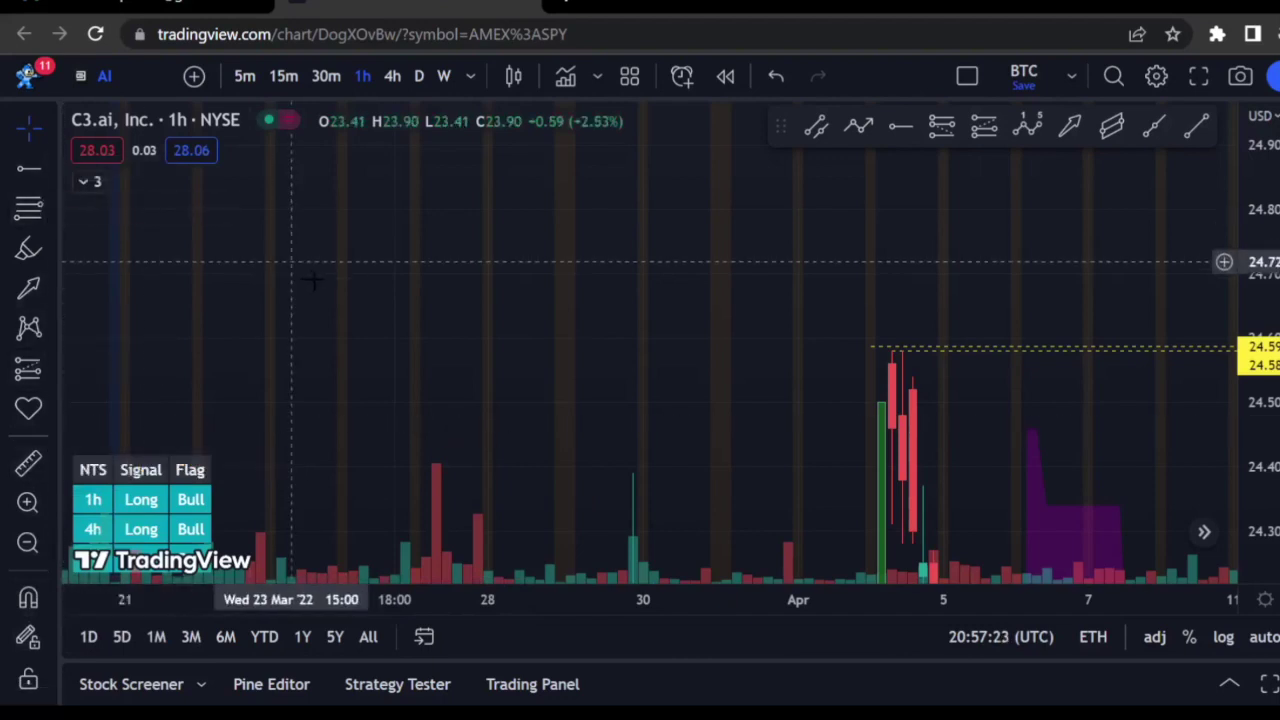
drag(314, 265, 434, 334)
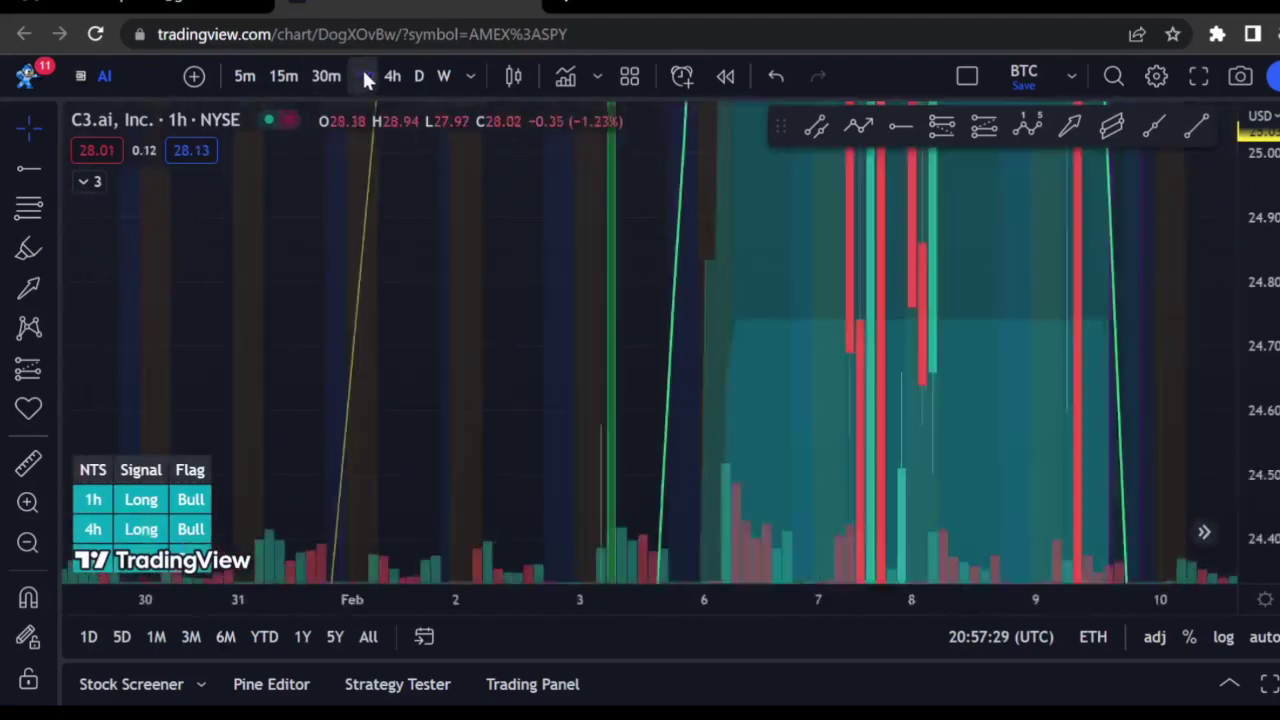
click(418, 76)
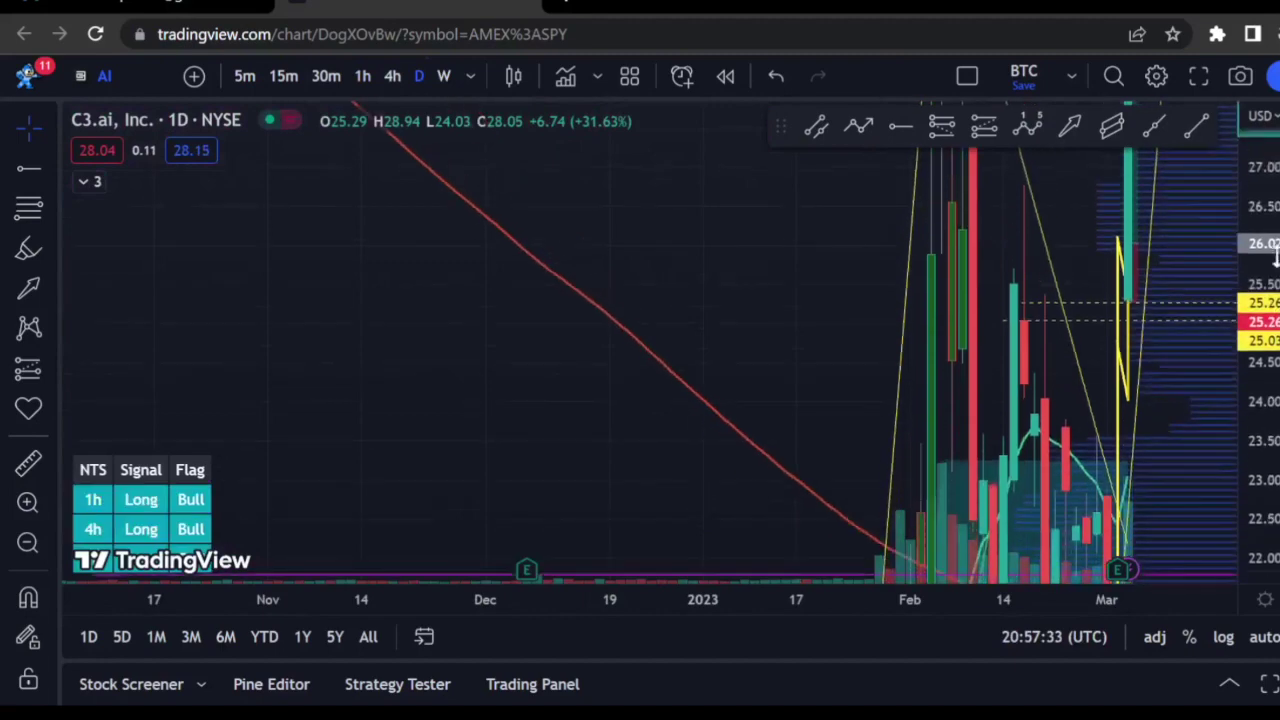
drag(1171, 443, 525, 440)
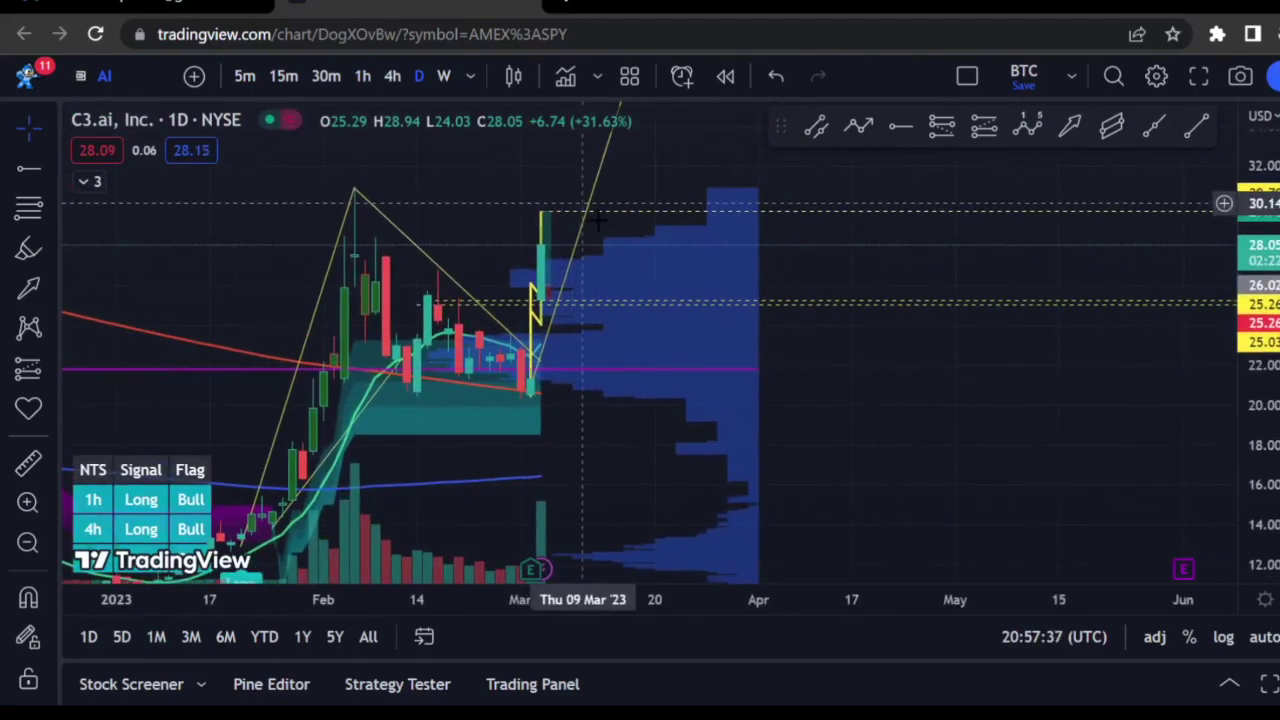
drag(694, 603, 1014, 610)
drag(1245, 420, 1231, 497)
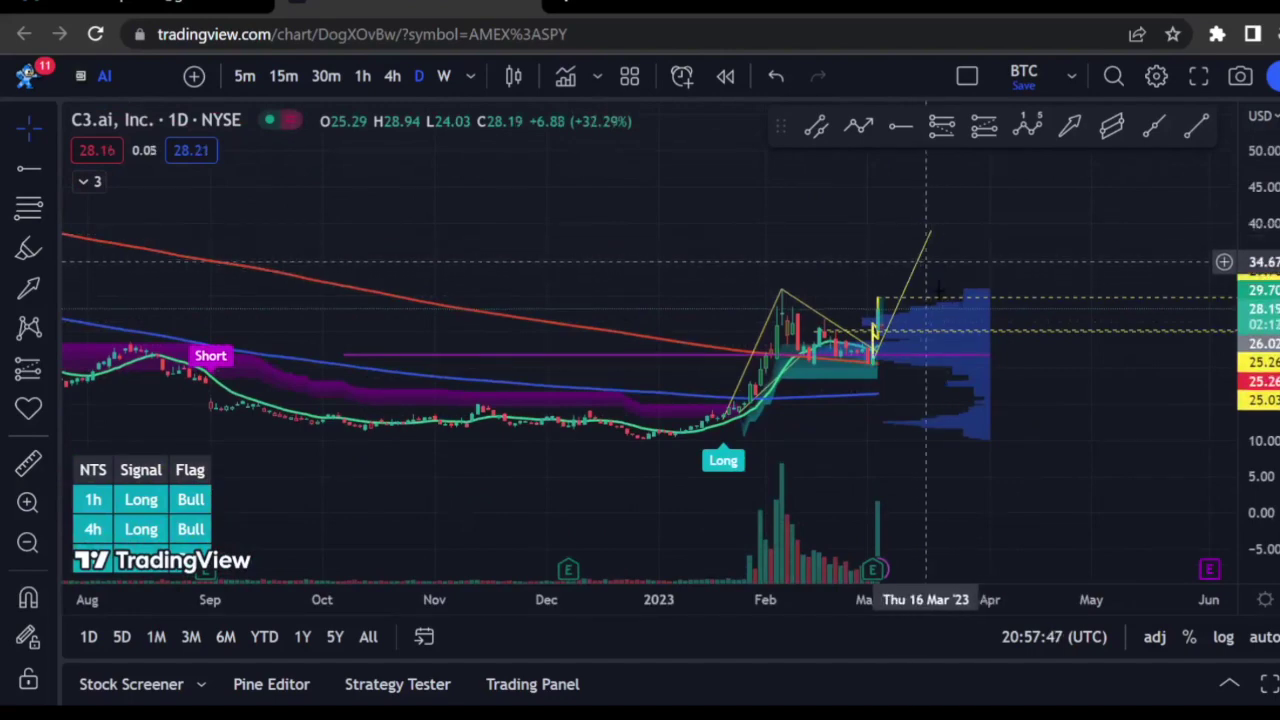
- Clone the descending trend line over the February candles, place the copy below as a parallel, and shift the rising line to its end
click(758, 342)
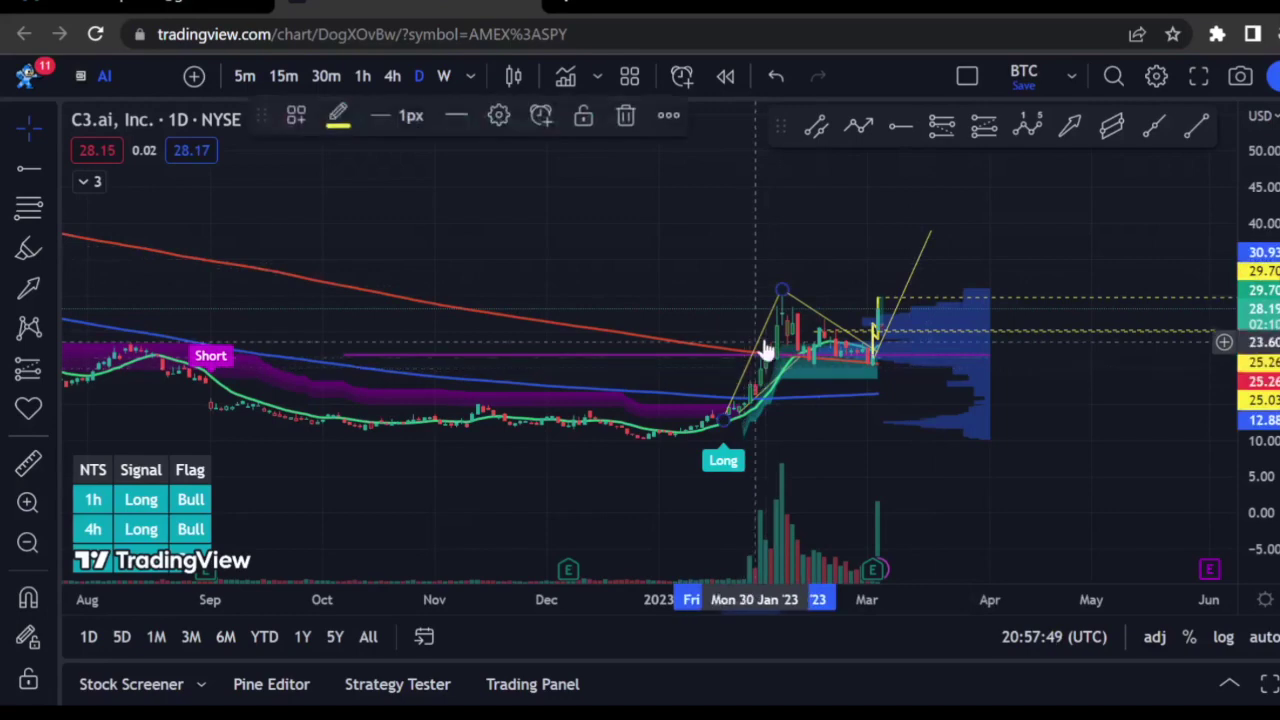
right_click(838, 332)
click(900, 472)
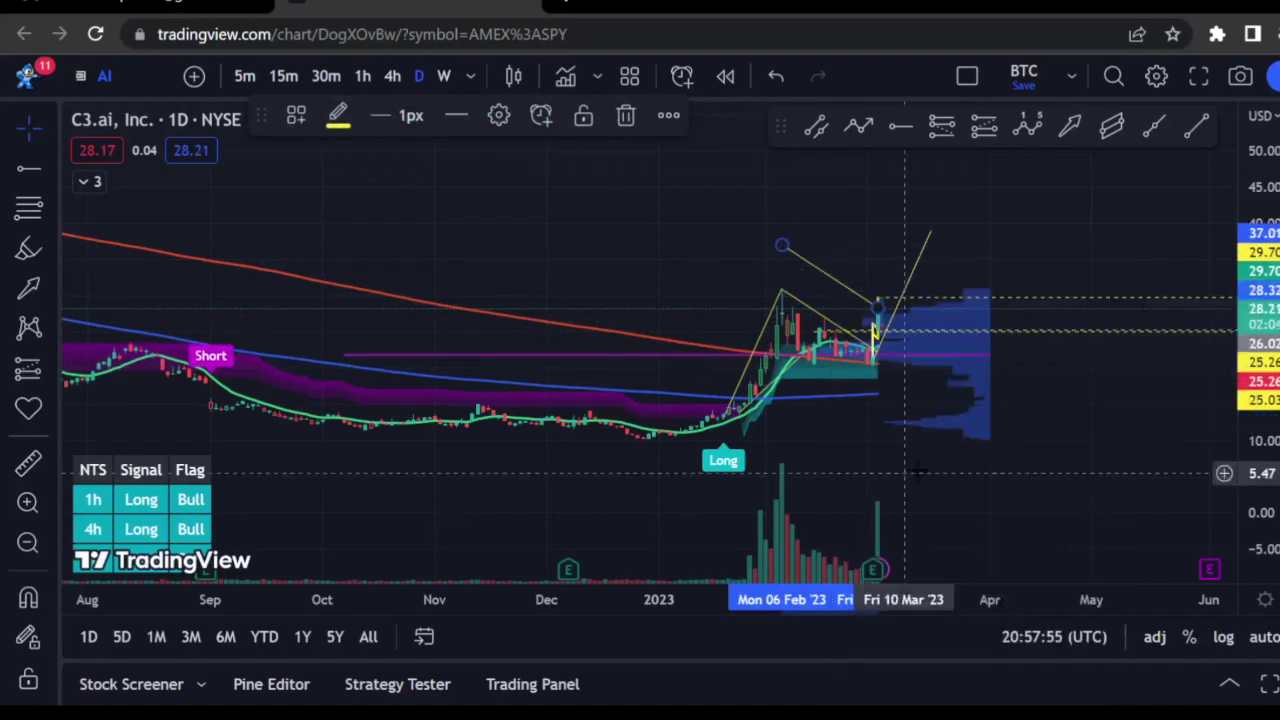
mouse_move(858, 335)
mouse_down()
mouse_move(826, 417)
mouse_move(842, 436)
mouse_up()
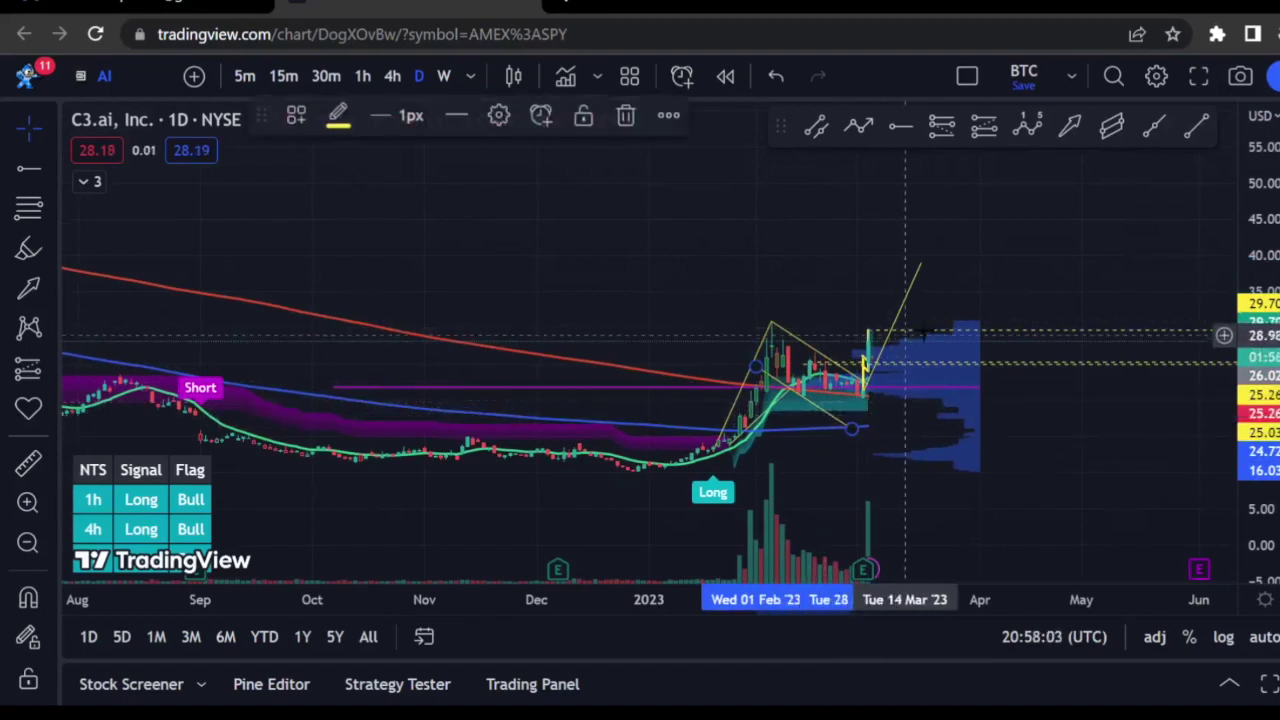
drag(908, 320, 904, 358)
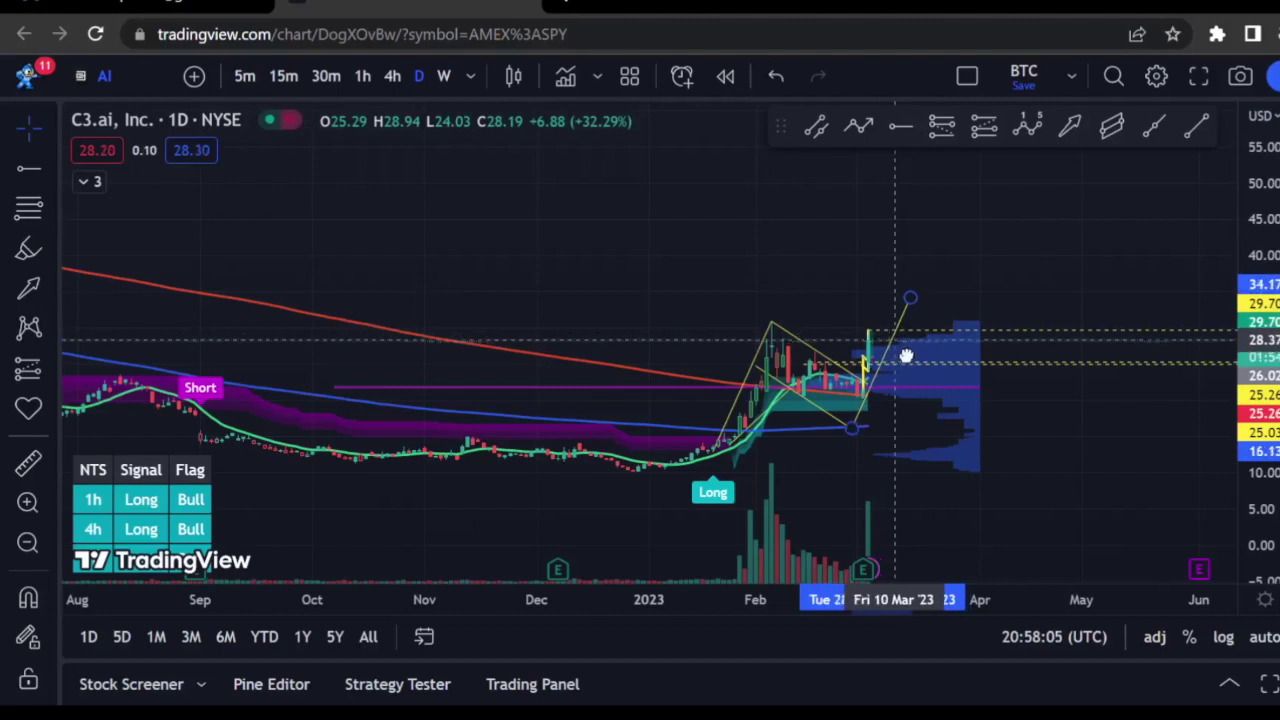
click(903, 389)
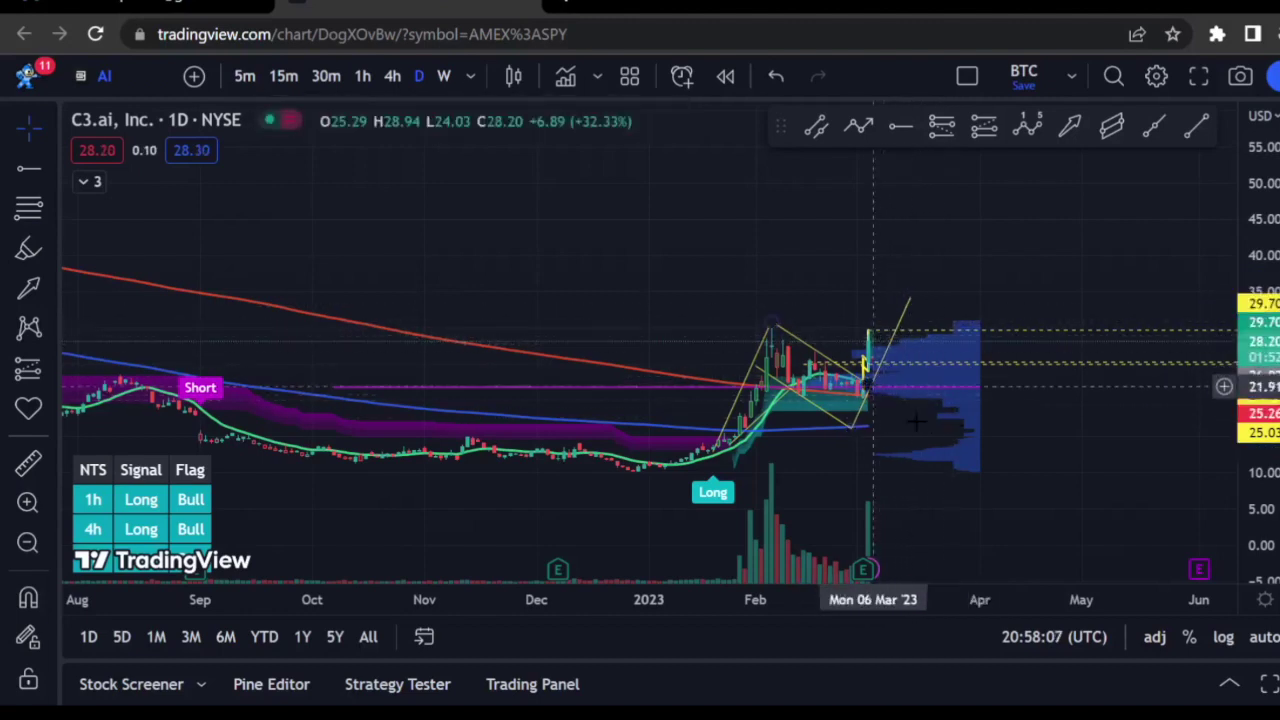
- Bring the 2021 price history into view on the daily chart
click(48, 163)
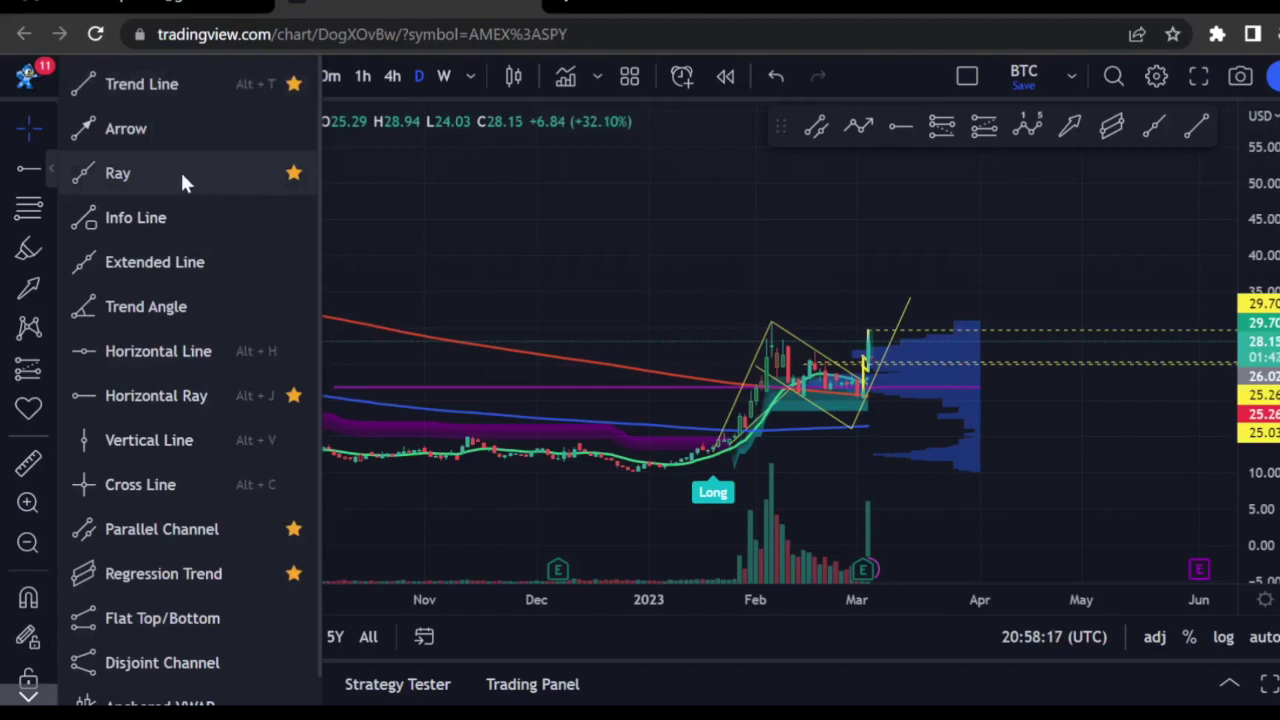
click(720, 286)
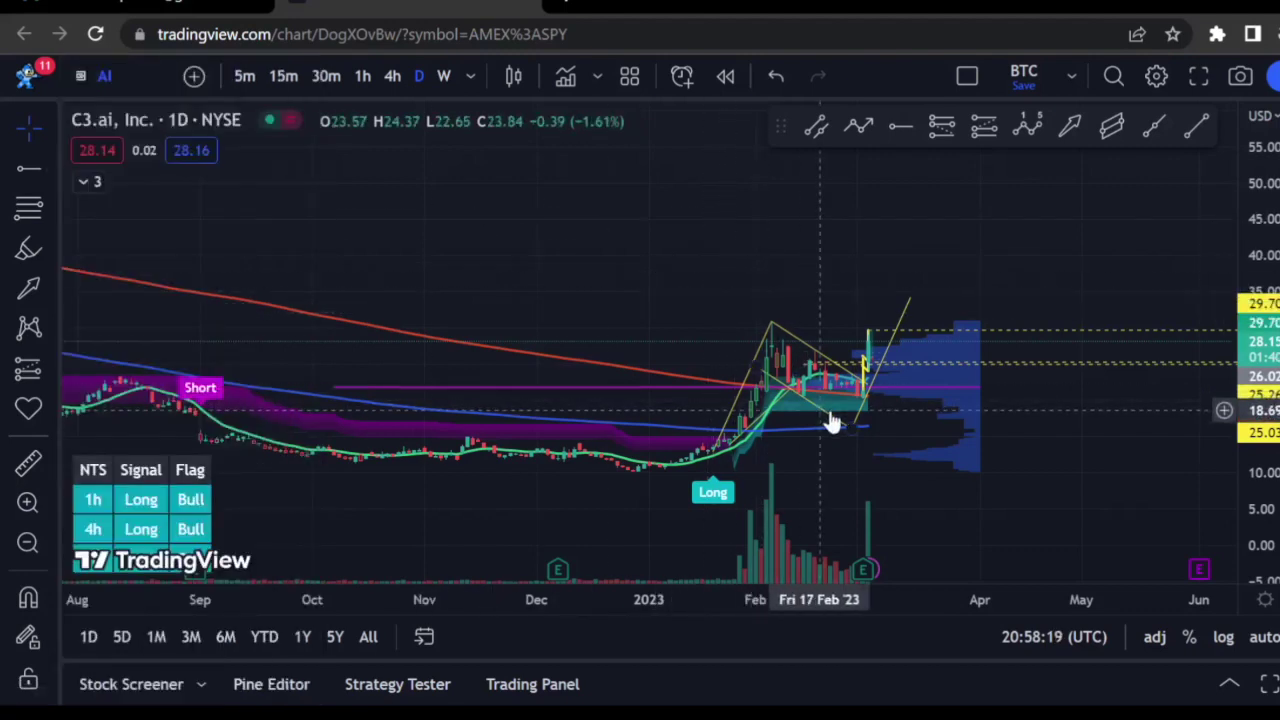
drag(345, 278, 930, 268)
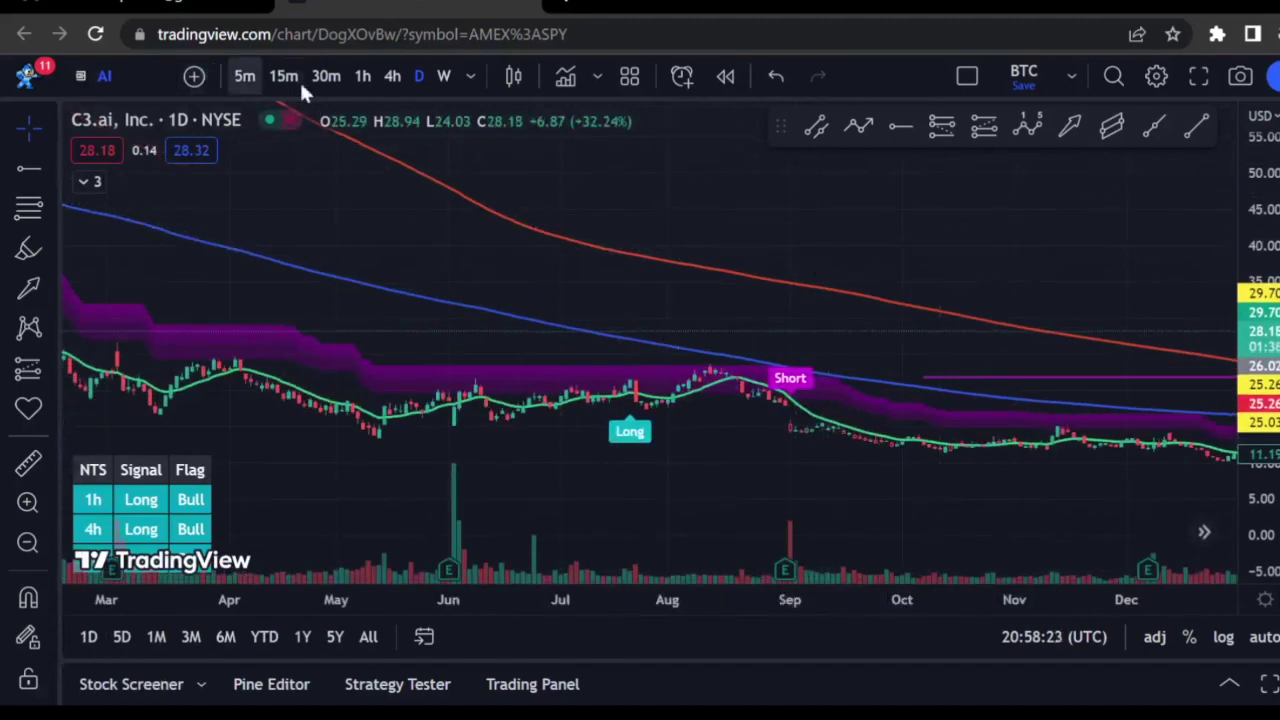
drag(443, 600, 743, 606)
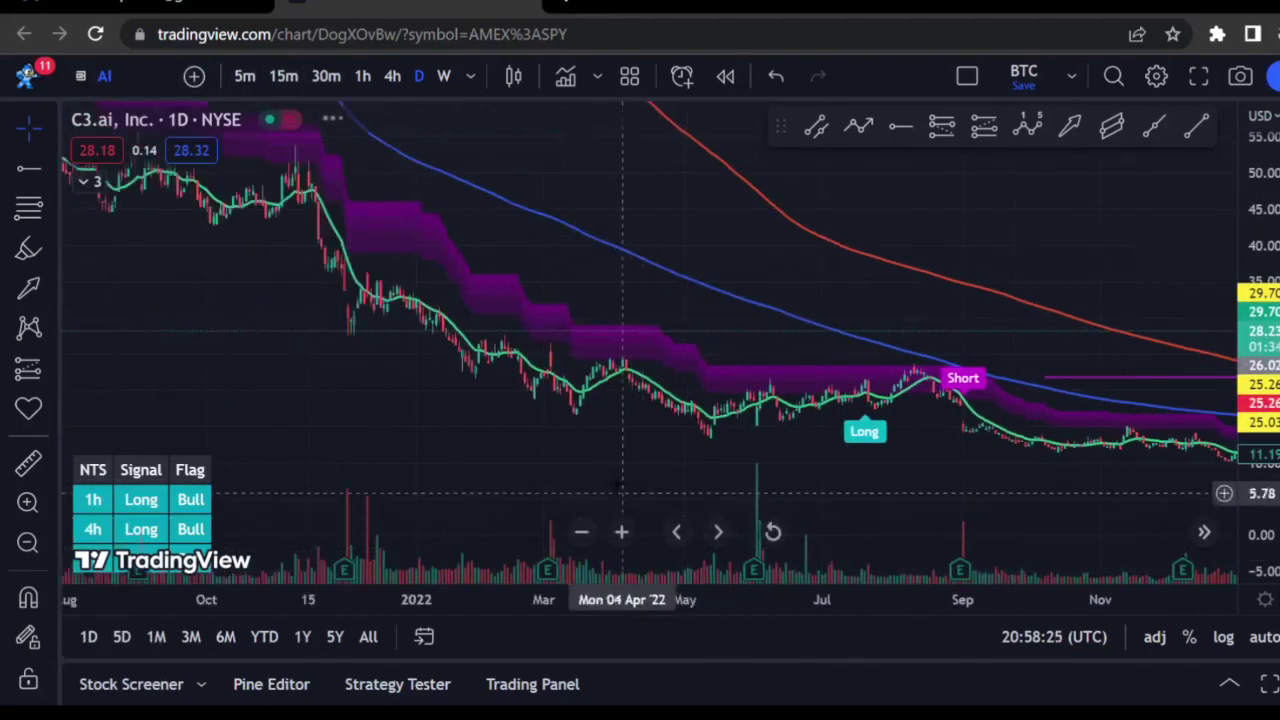
drag(557, 462, 806, 470)
drag(824, 237, 984, 363)
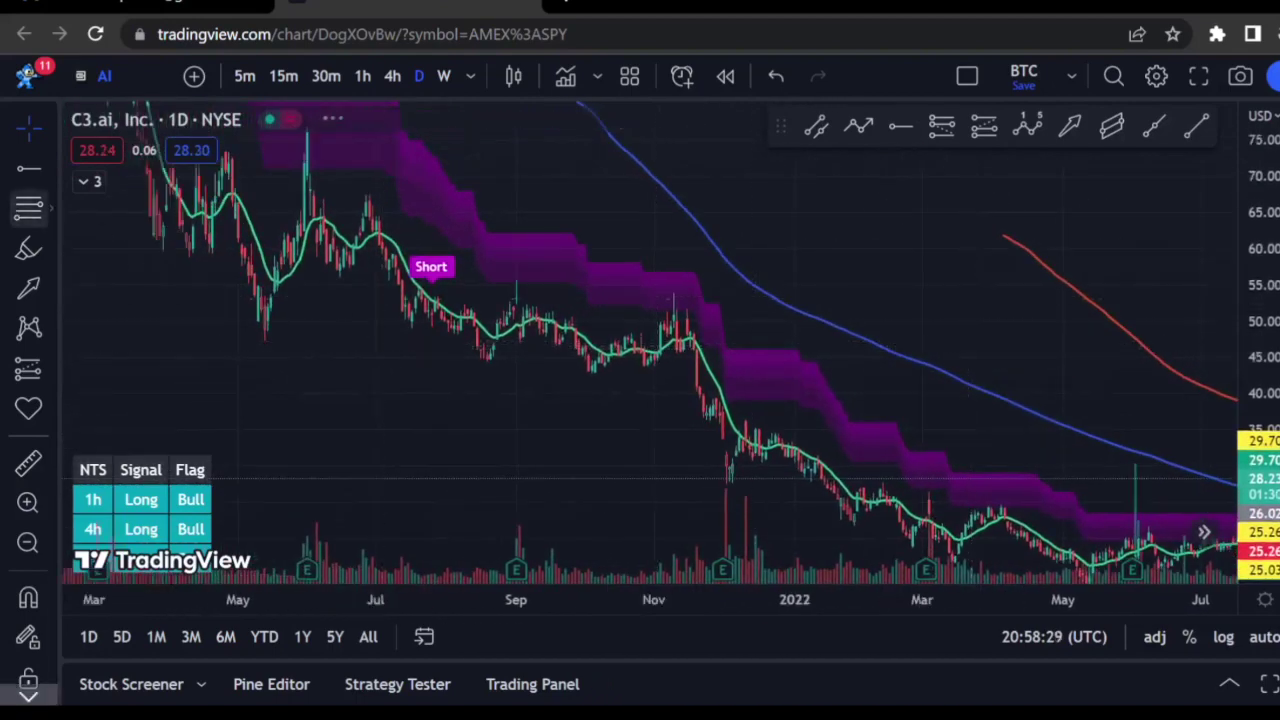
- Draw a trend line from the 2 June 2021 high at about 76.15 to about 49.57 on 19 August 2021
click(51, 166)
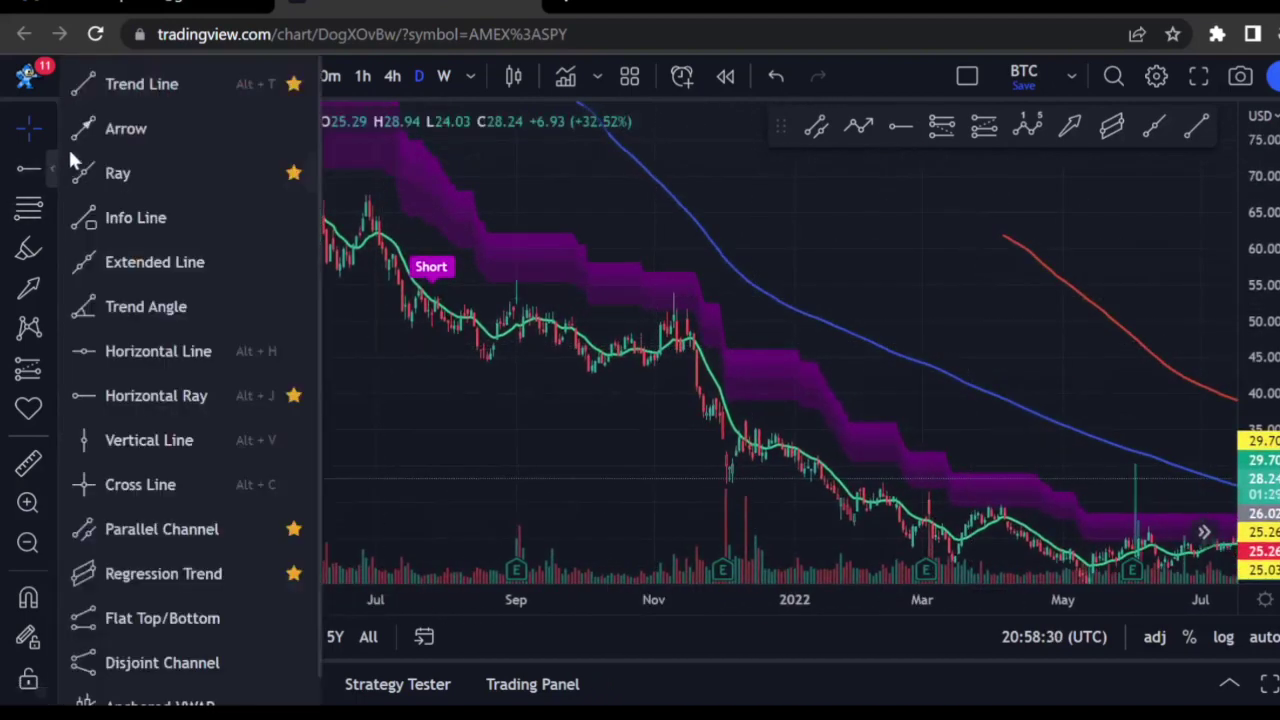
click(108, 84)
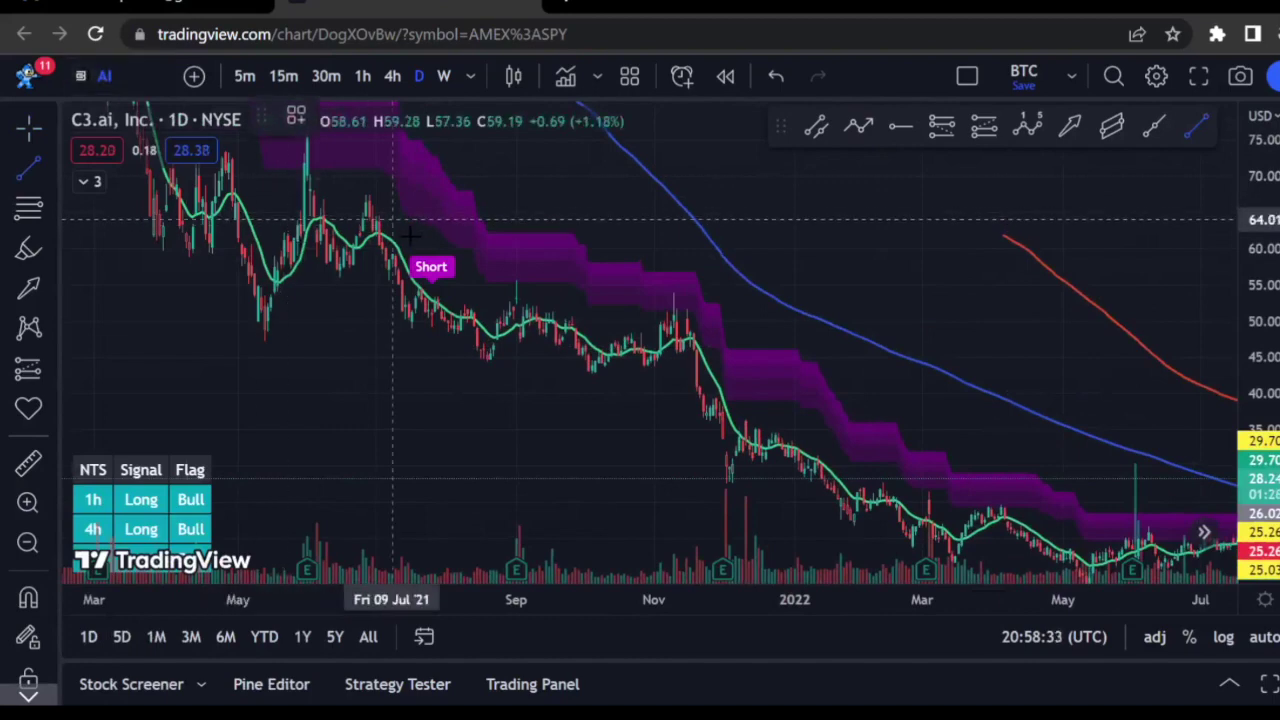
click(20, 135)
drag(160, 290, 430, 388)
drag(857, 331, 650, 252)
click(36, 169)
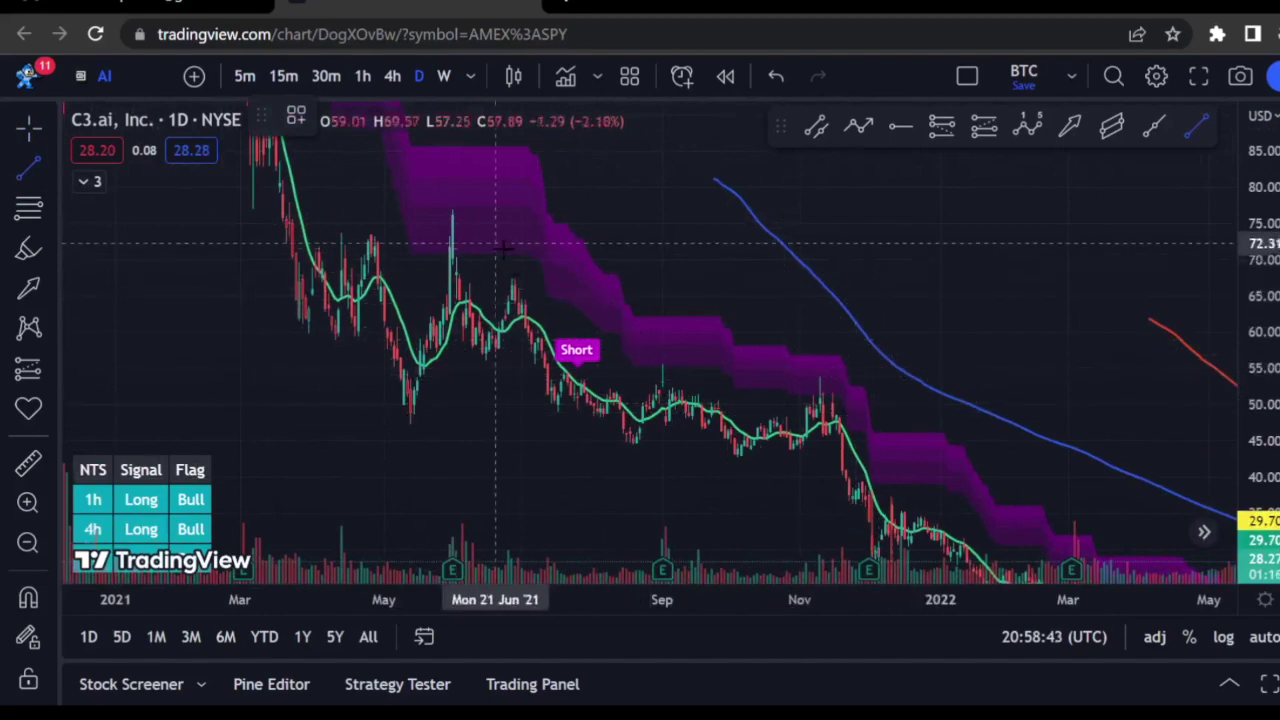
click(453, 215)
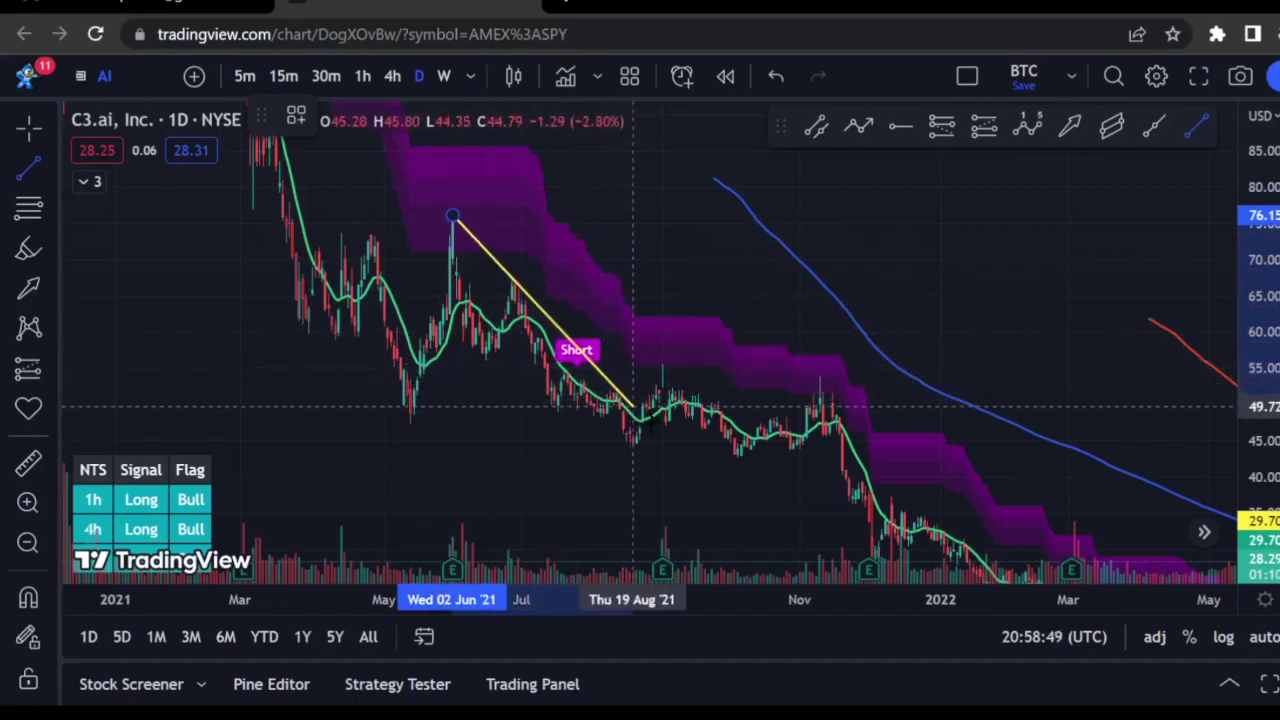
click(632, 408)
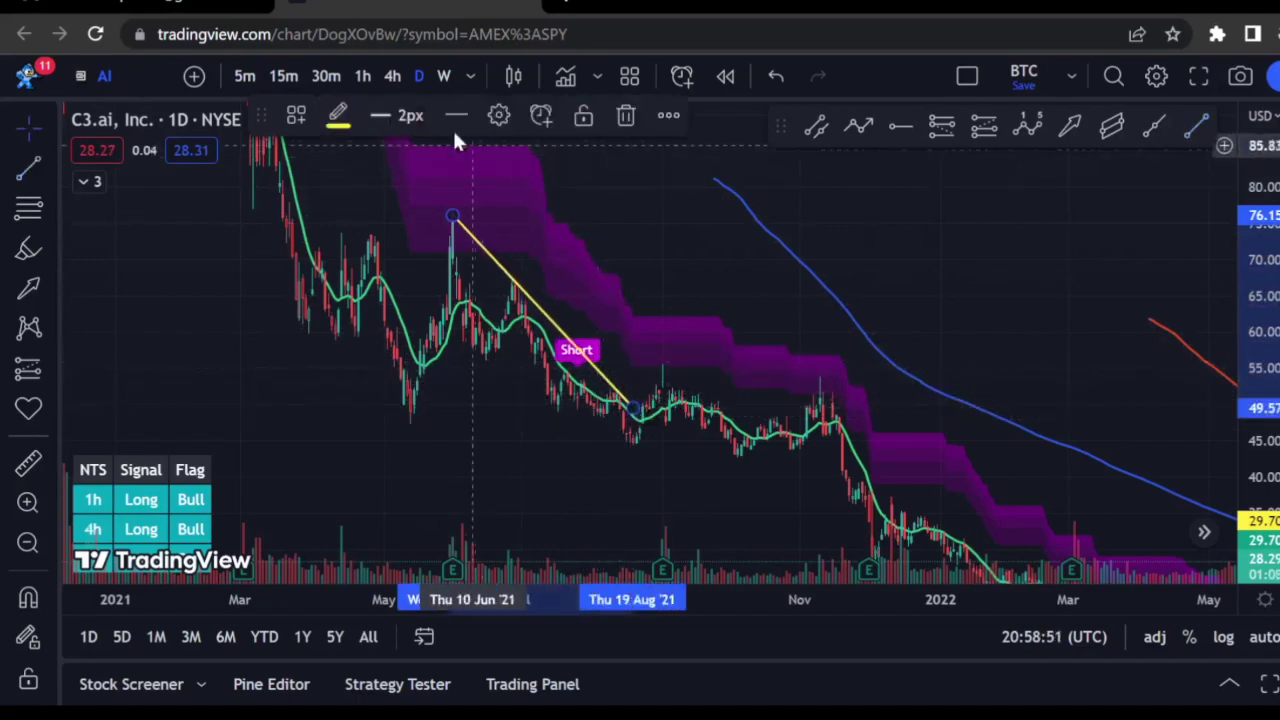
- Set the trend line's thickness to 1px and extend its end to about 48.95 on 23 November 2021
click(410, 116)
click(408, 163)
mouse_move(557, 449)
mouse_down()
mouse_move(522, 444)
mouse_move(574, 440)
mouse_up()
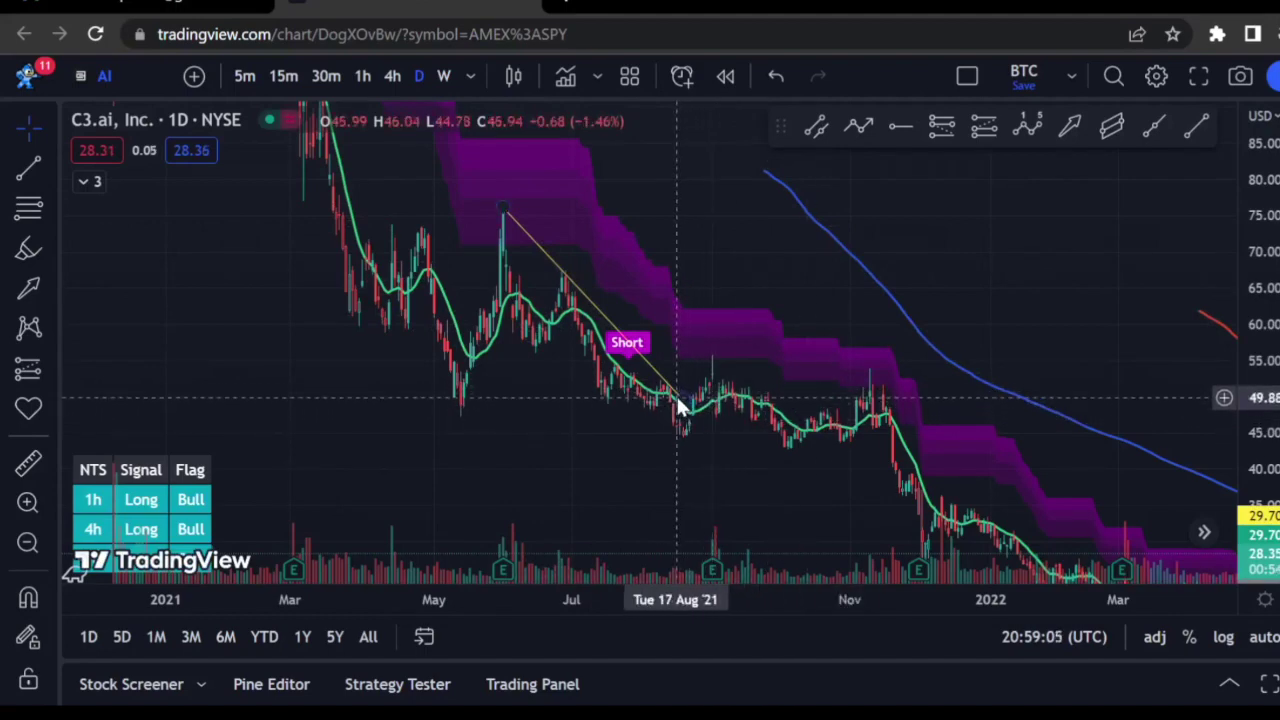
drag(680, 400, 738, 375)
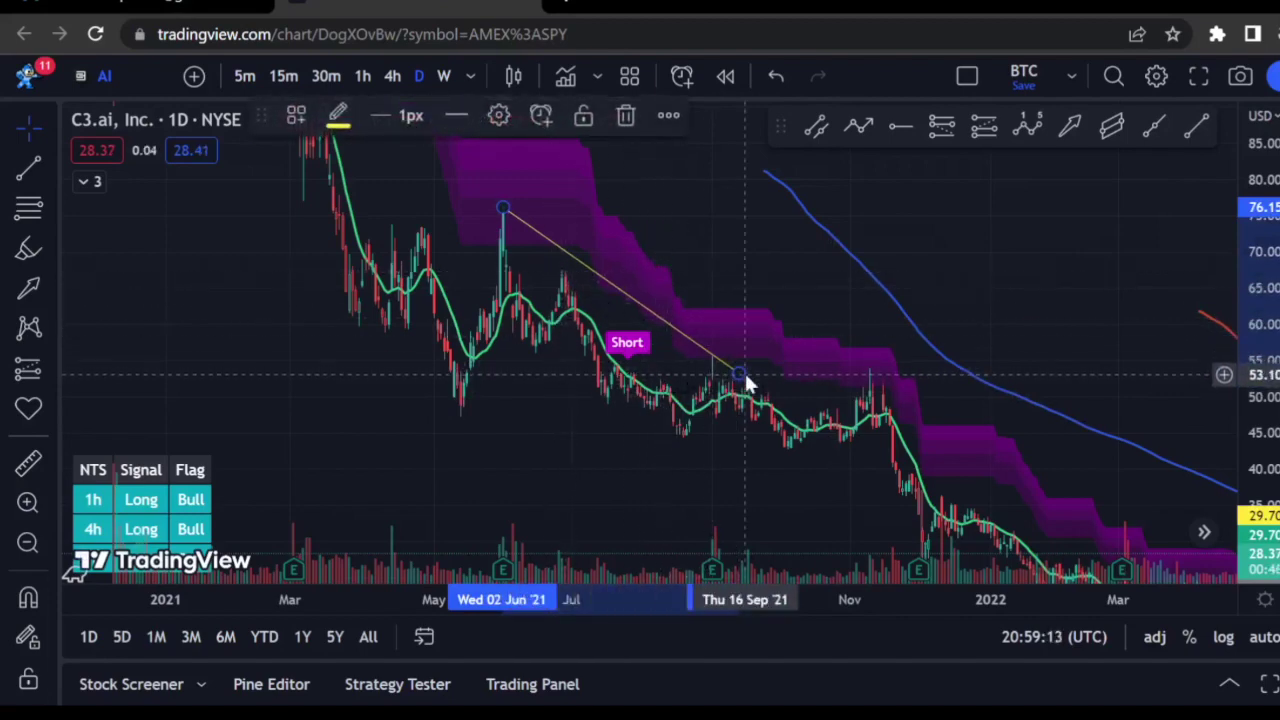
drag(745, 383, 788, 419)
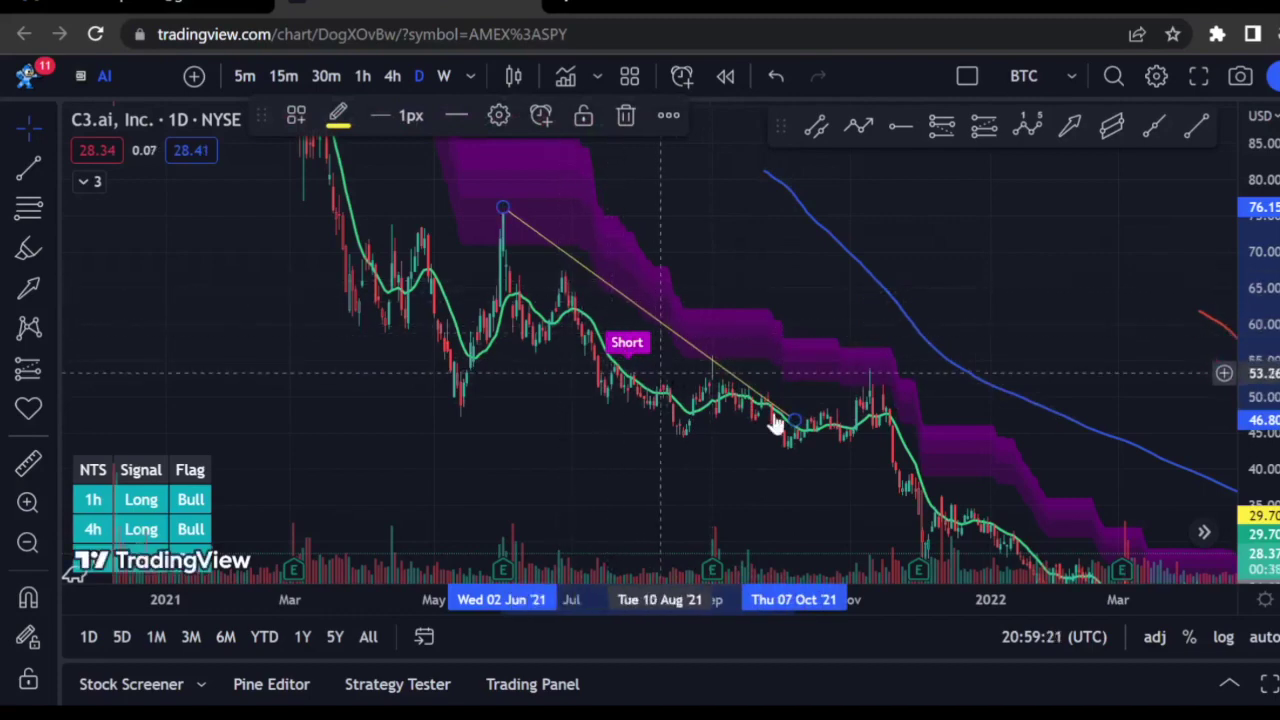
drag(794, 424, 905, 406)
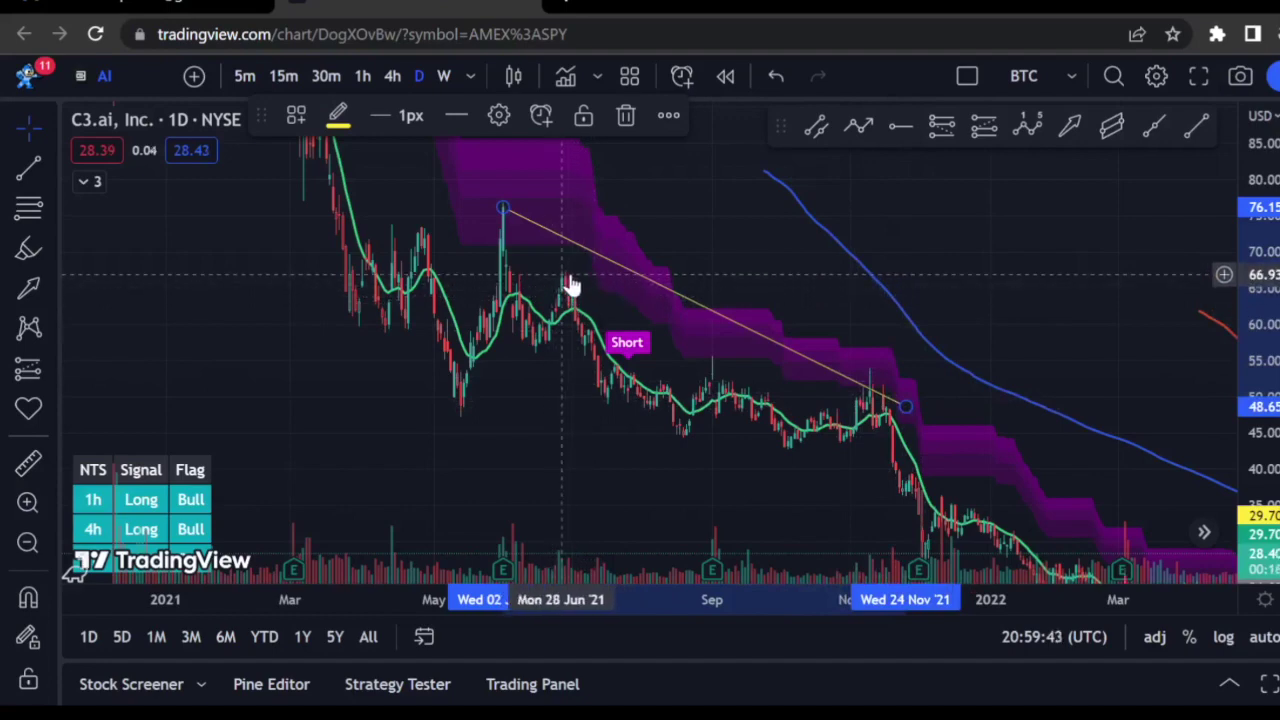
mouse_move(905, 407)
mouse_down()
mouse_move(681, 410)
mouse_move(891, 416)
mouse_move(902, 404)
mouse_up()
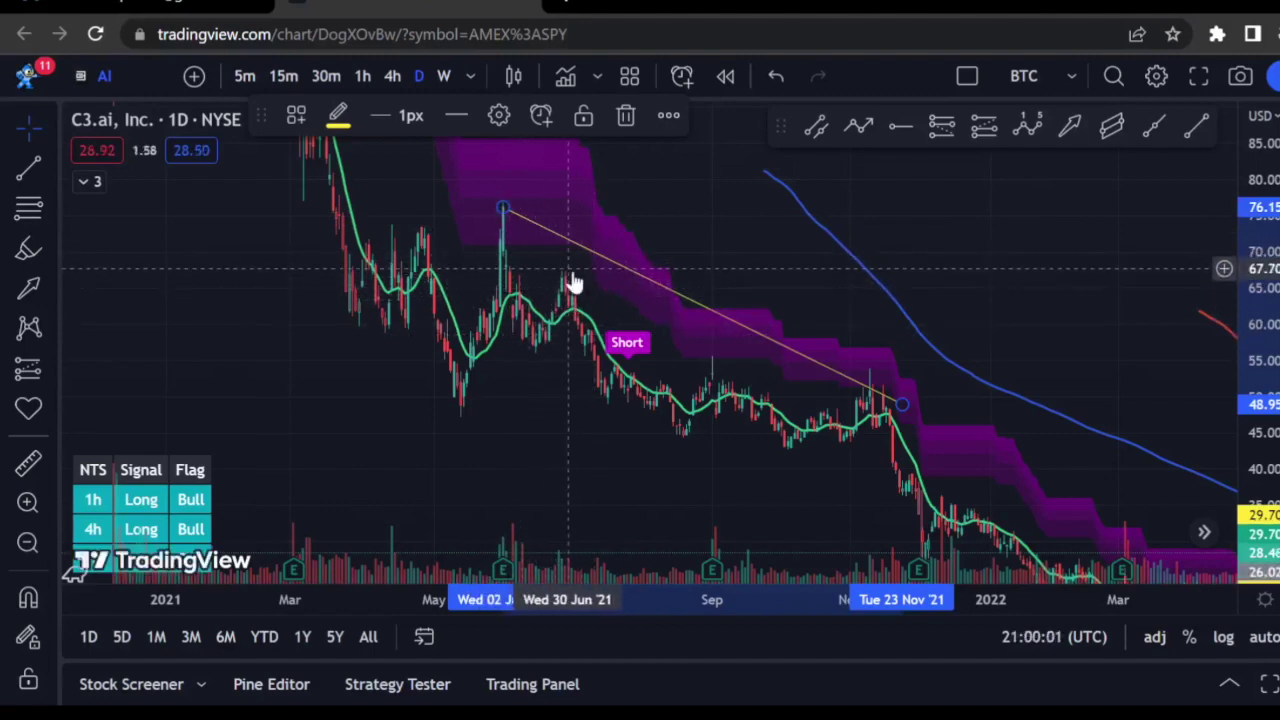
- Move the trend line's start to the 27 April 2021 high at about 73.84 and delete the line
click(479, 209)
drag(478, 210, 421, 229)
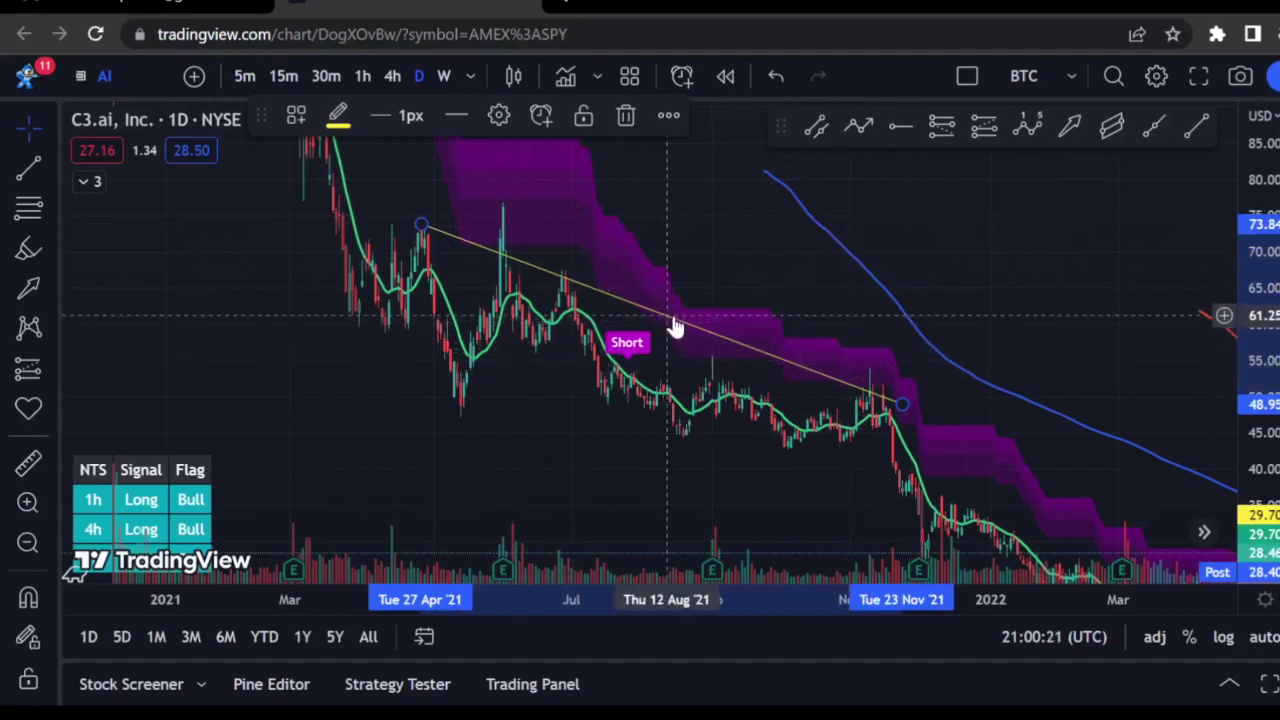
key(Delete)
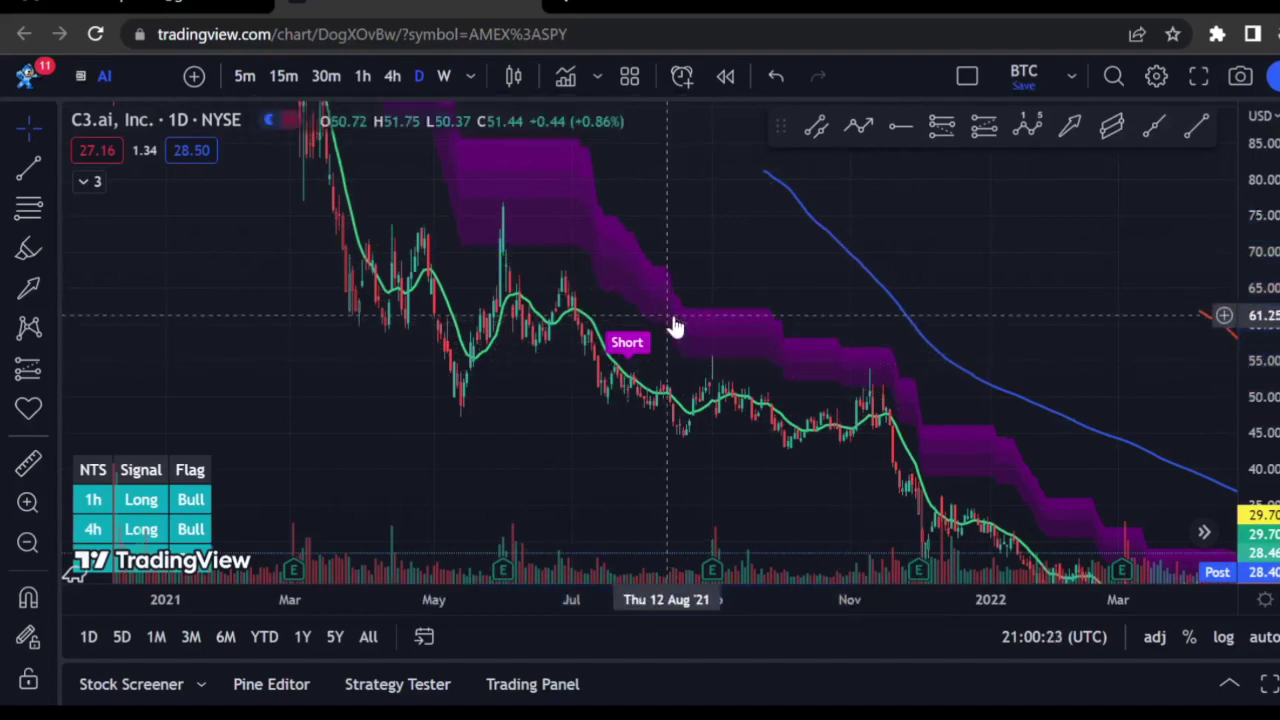
- Place a horizontal ray at the 2 June 2021 high, at about 76.30, and delete it
click(50, 166)
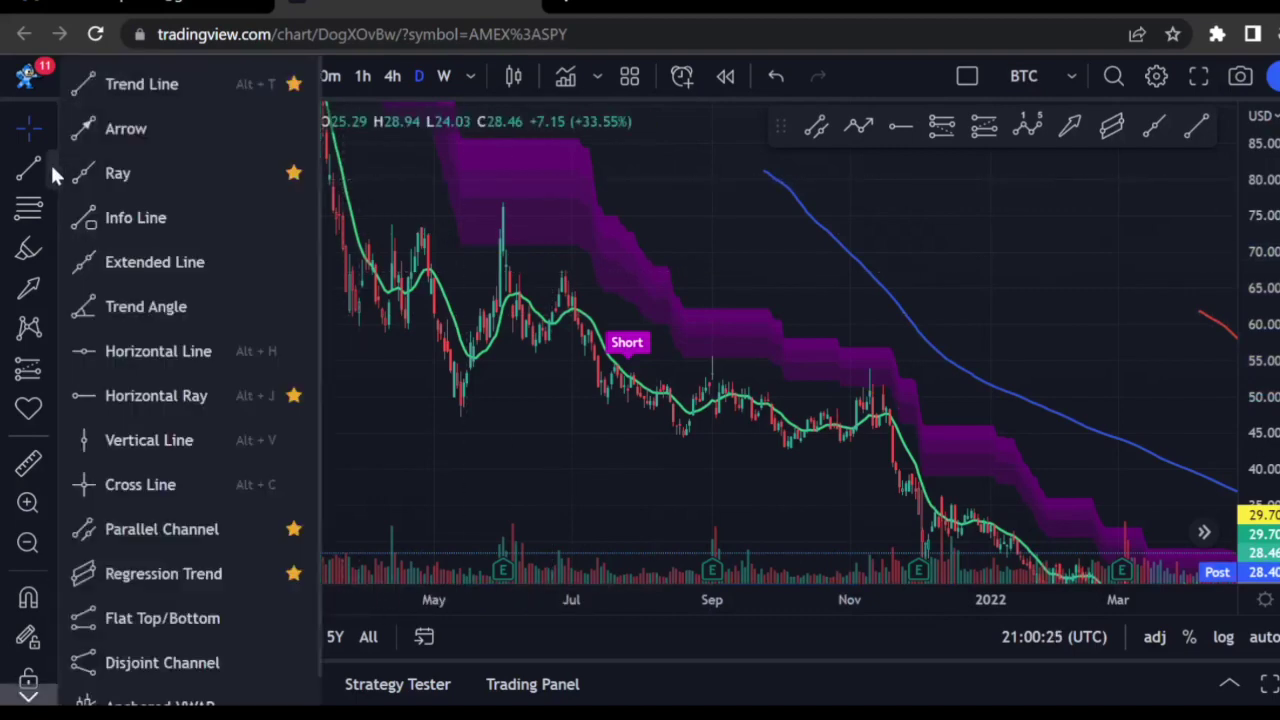
click(155, 396)
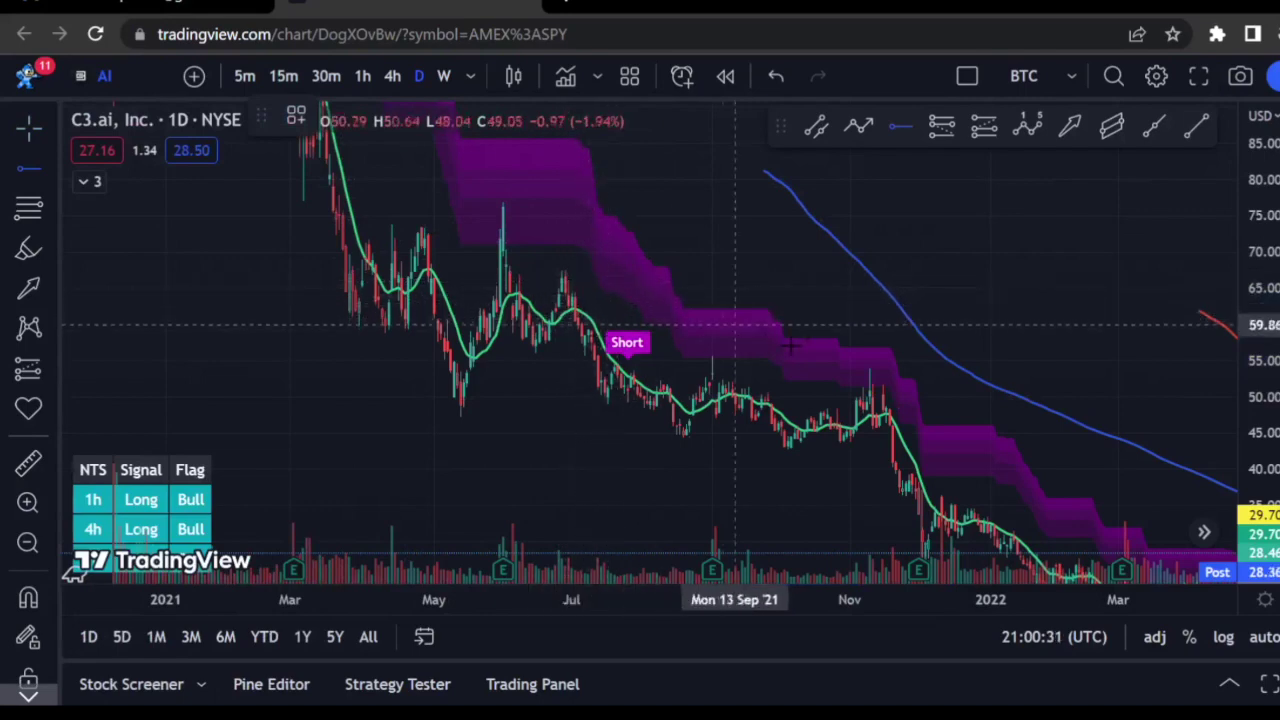
click(518, 224)
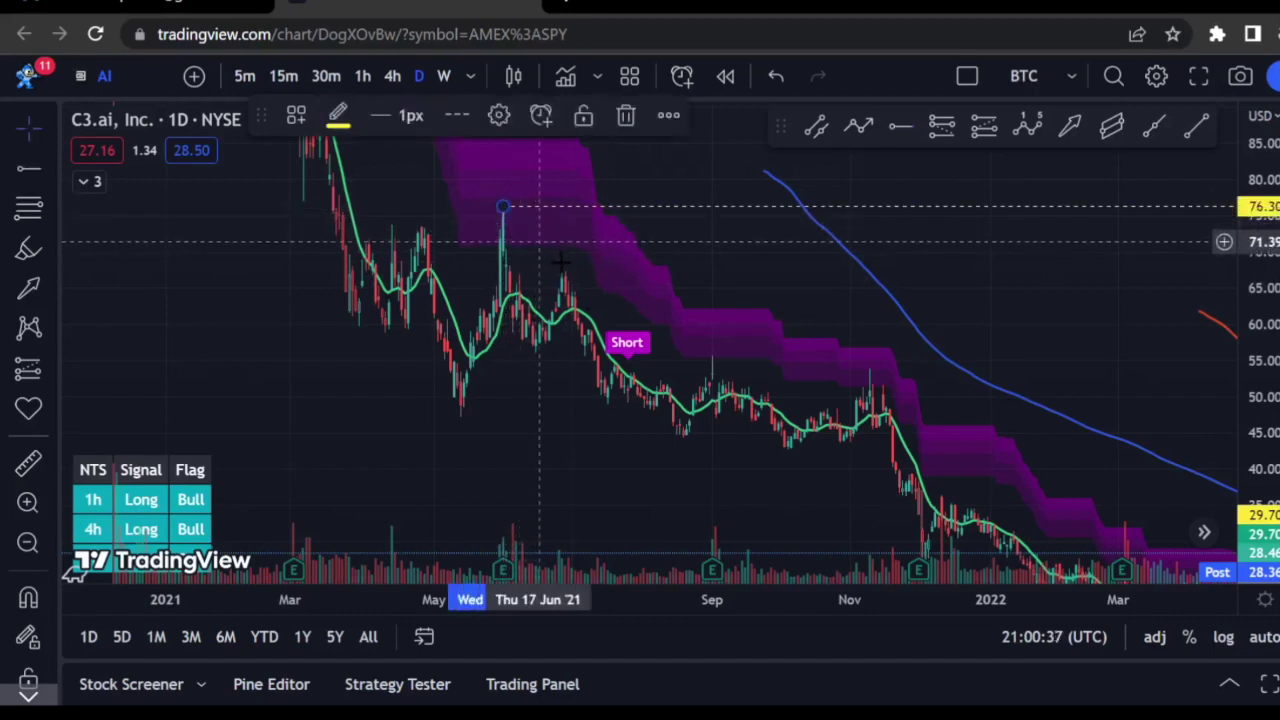
click(624, 116)
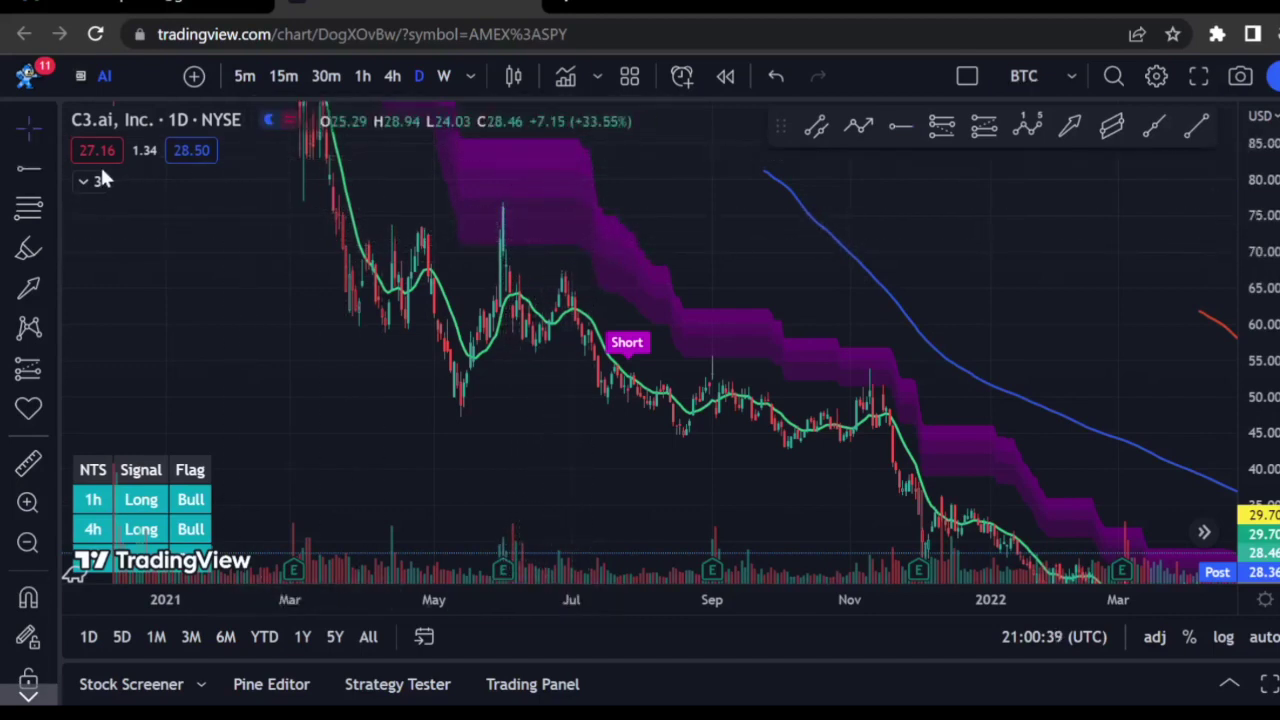
- Draw a ray from the 2 June 2021 high at about 76.46 through the late-June 2021 high
click(48, 166)
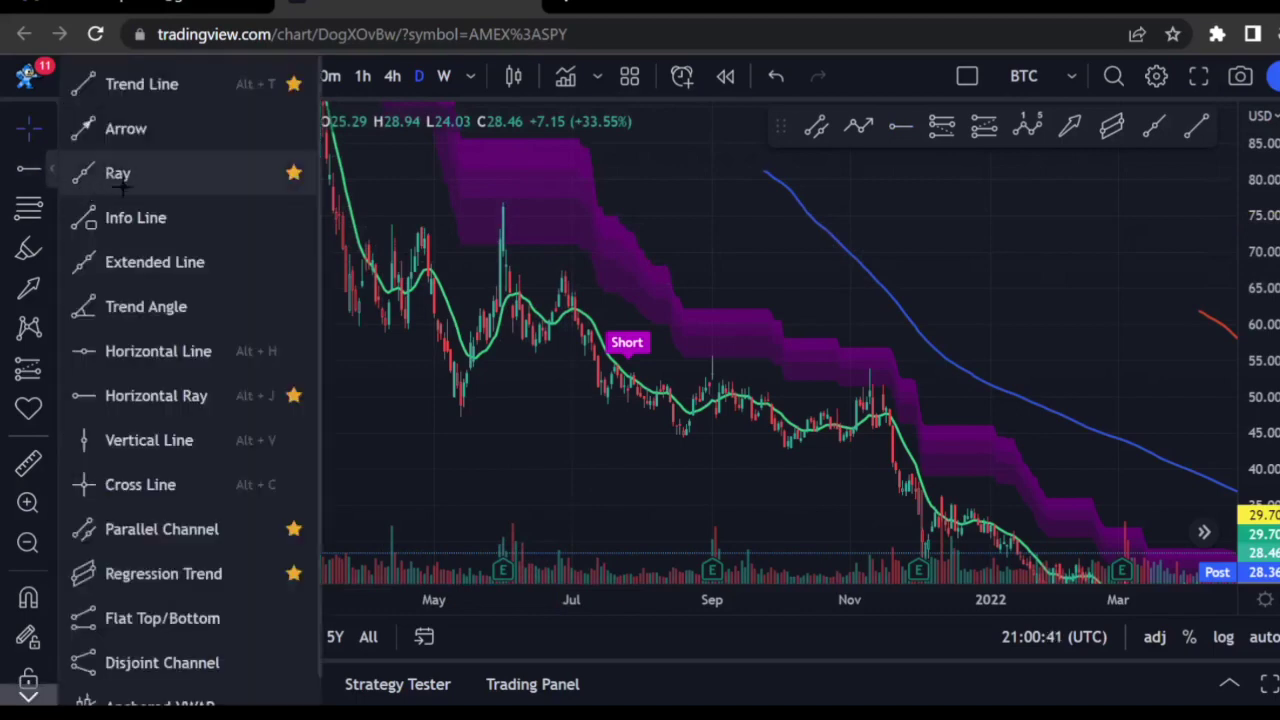
click(107, 171)
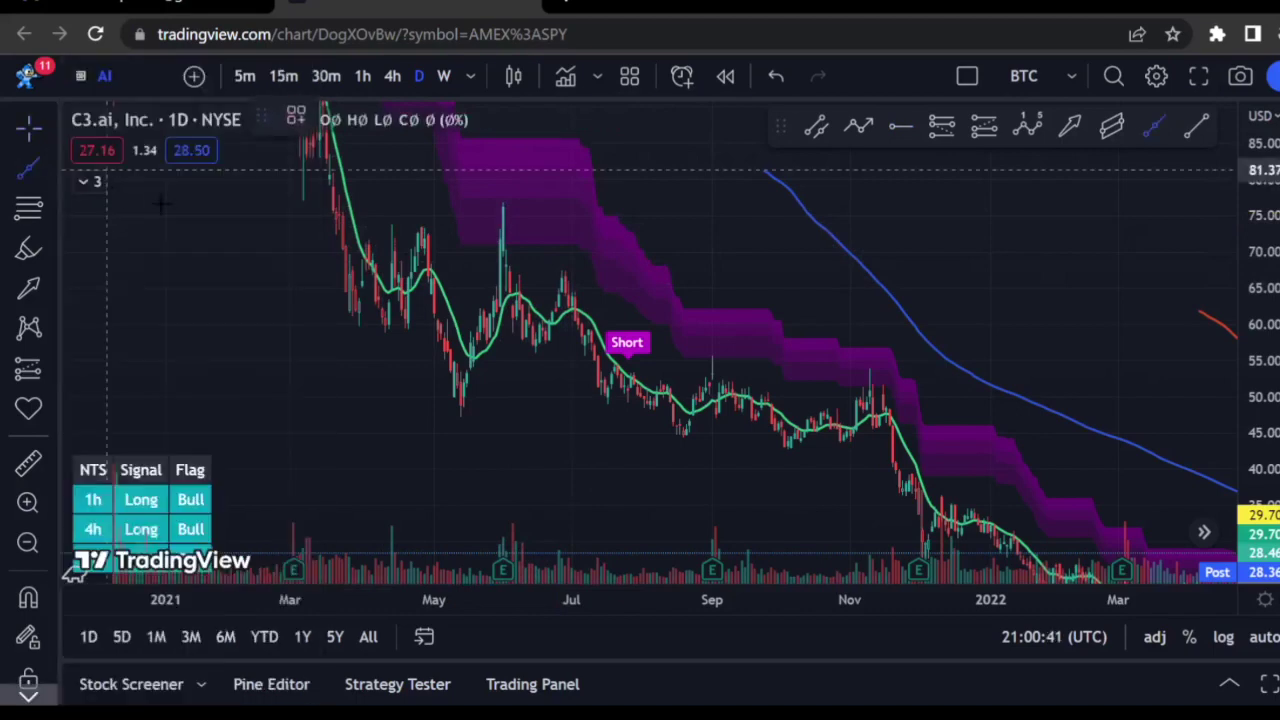
click(518, 220)
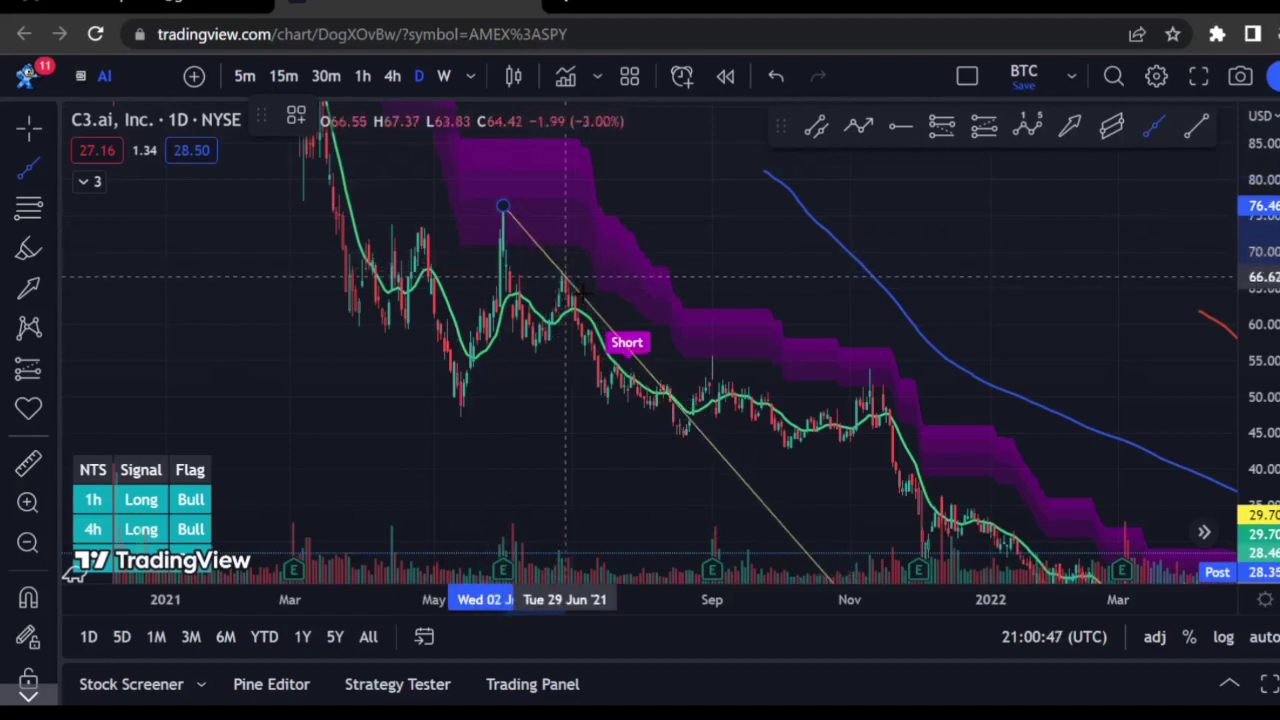
click(568, 284)
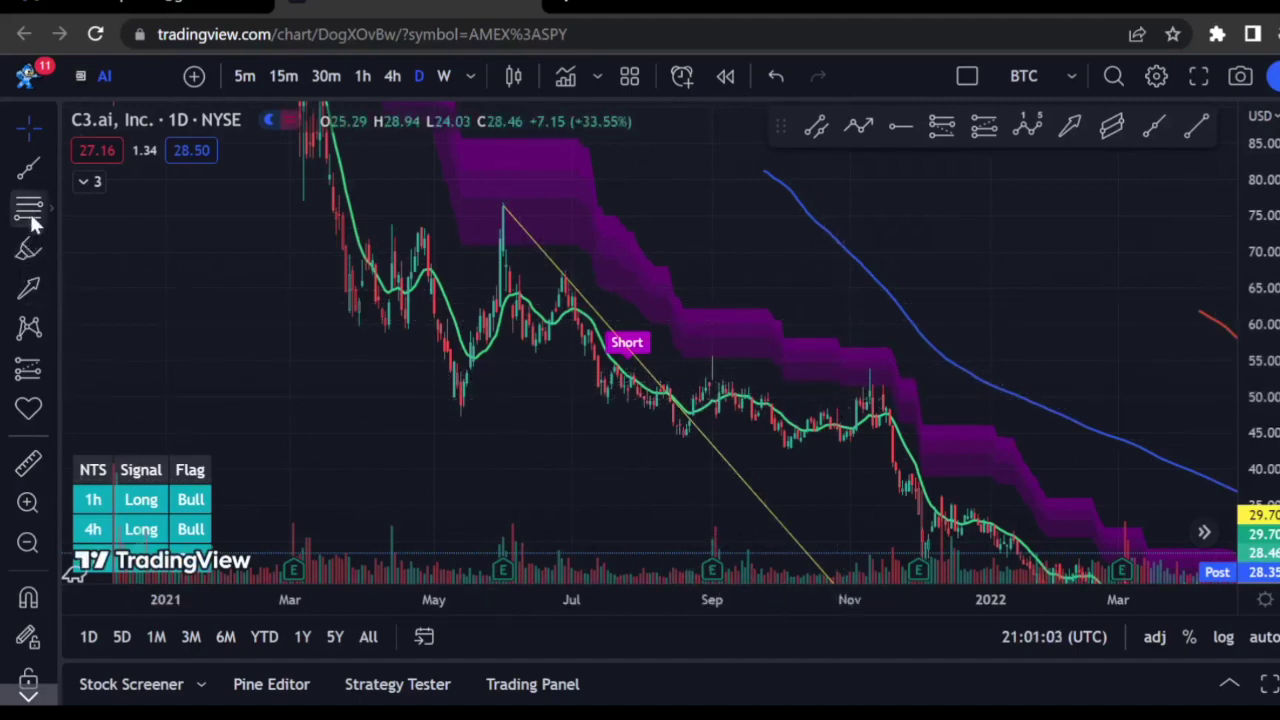
- Draw a horizontal parallel channel from 23 August to 19 November 2021, between about 52.03 and 43.73
click(52, 170)
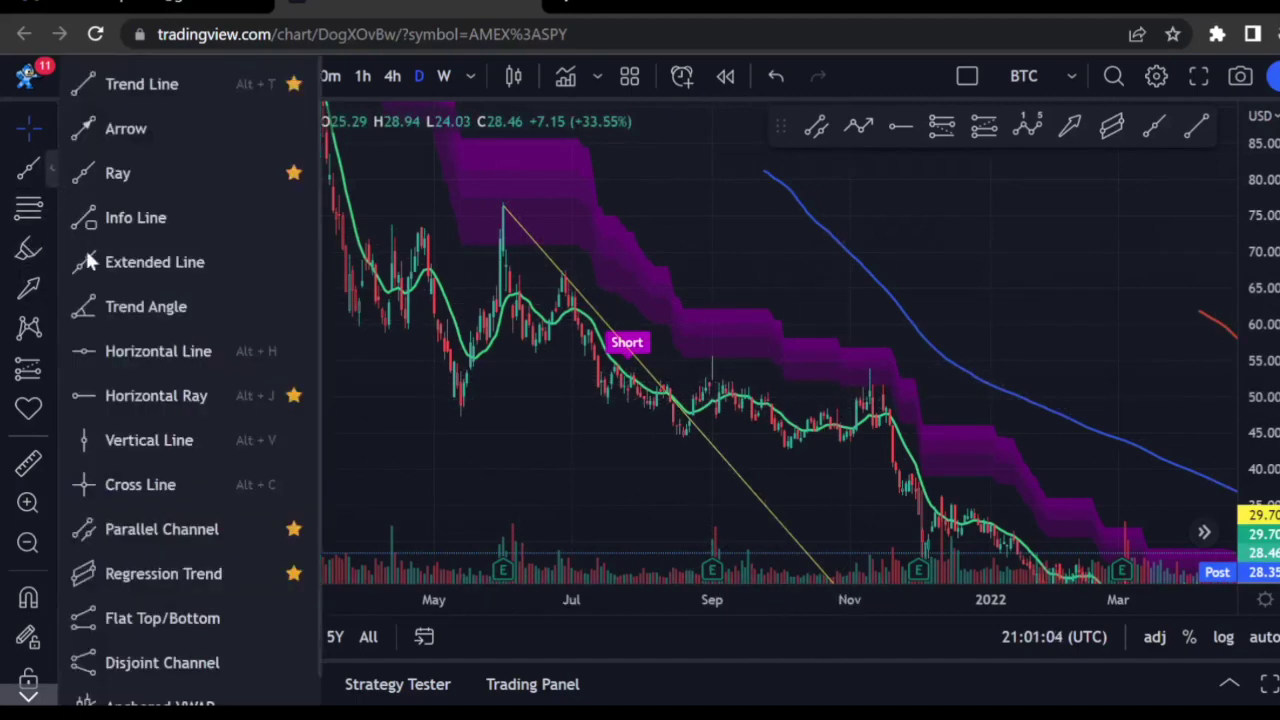
click(157, 527)
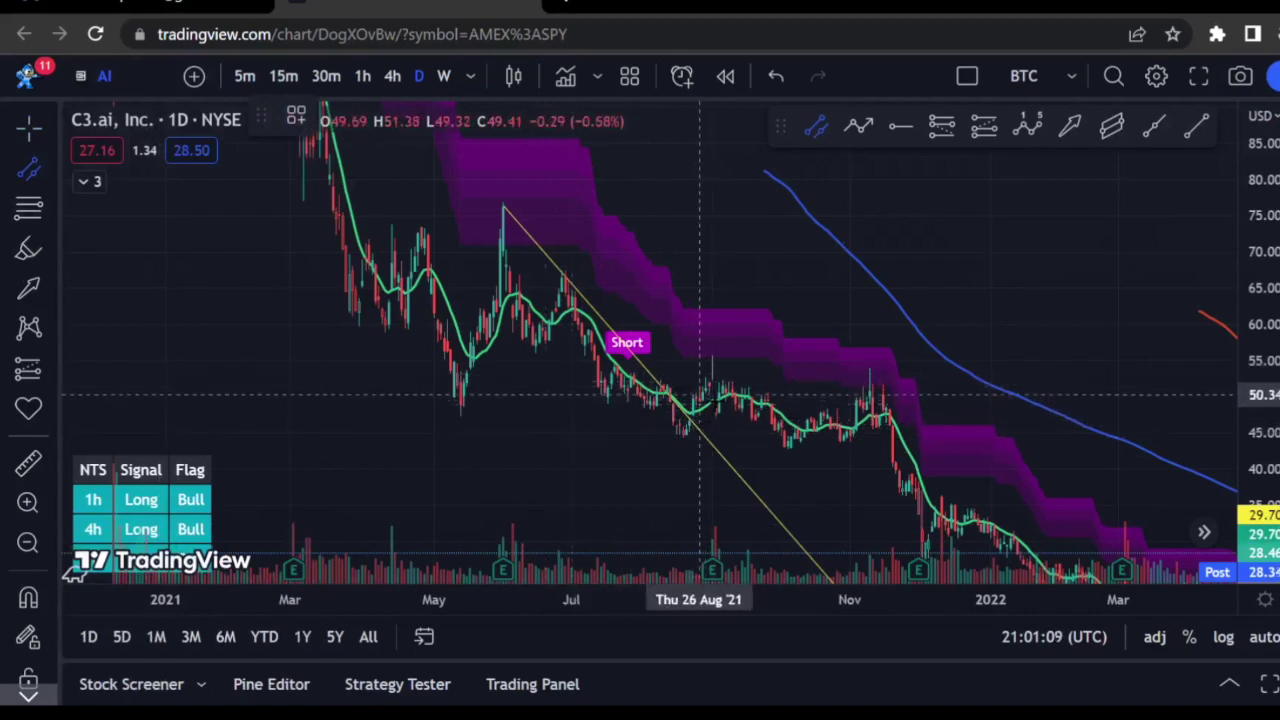
click(689, 382)
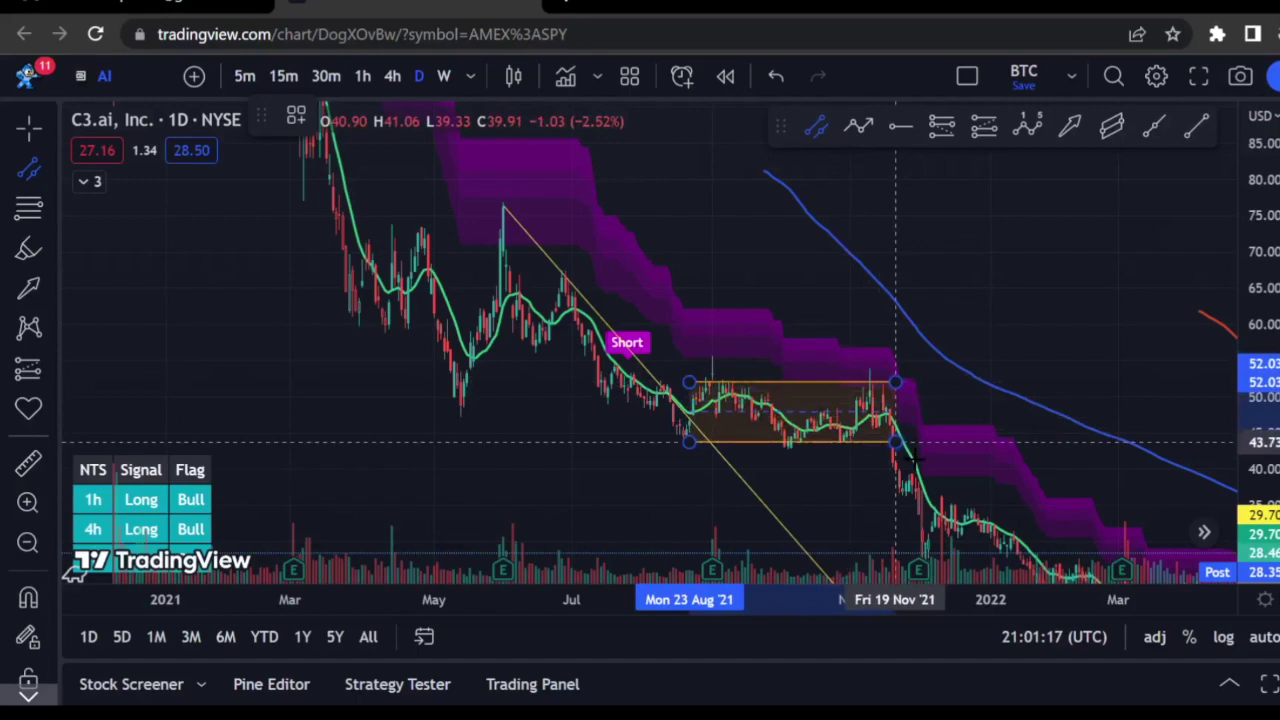
click(875, 479)
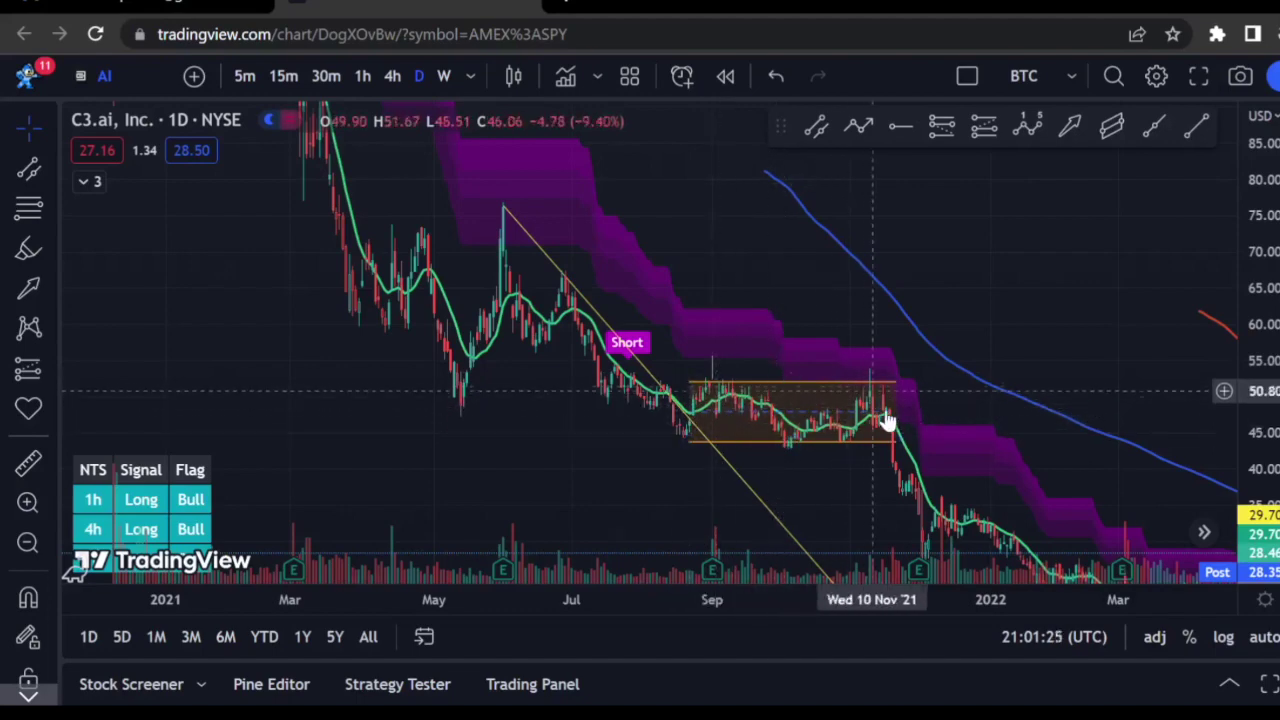
- Examine the parallel channel and the price action from mid-2021 through early 2023
drag(869, 485, 675, 366)
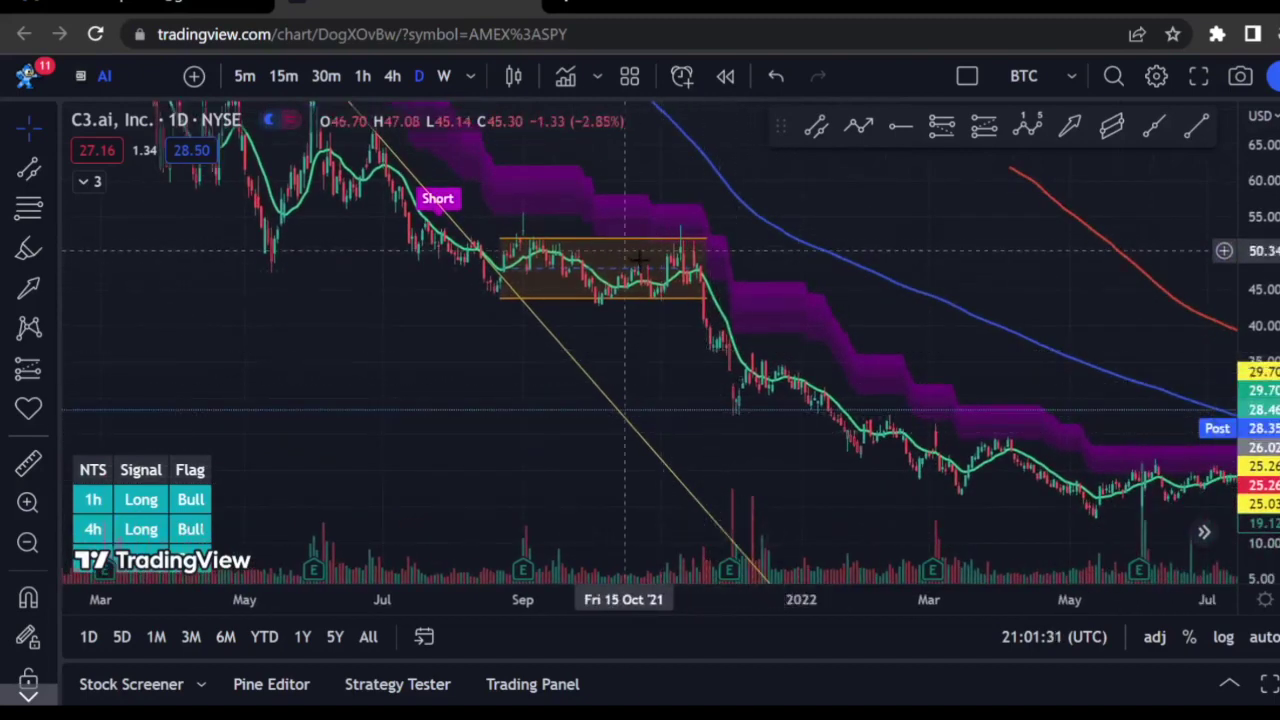
drag(550, 385, 735, 497)
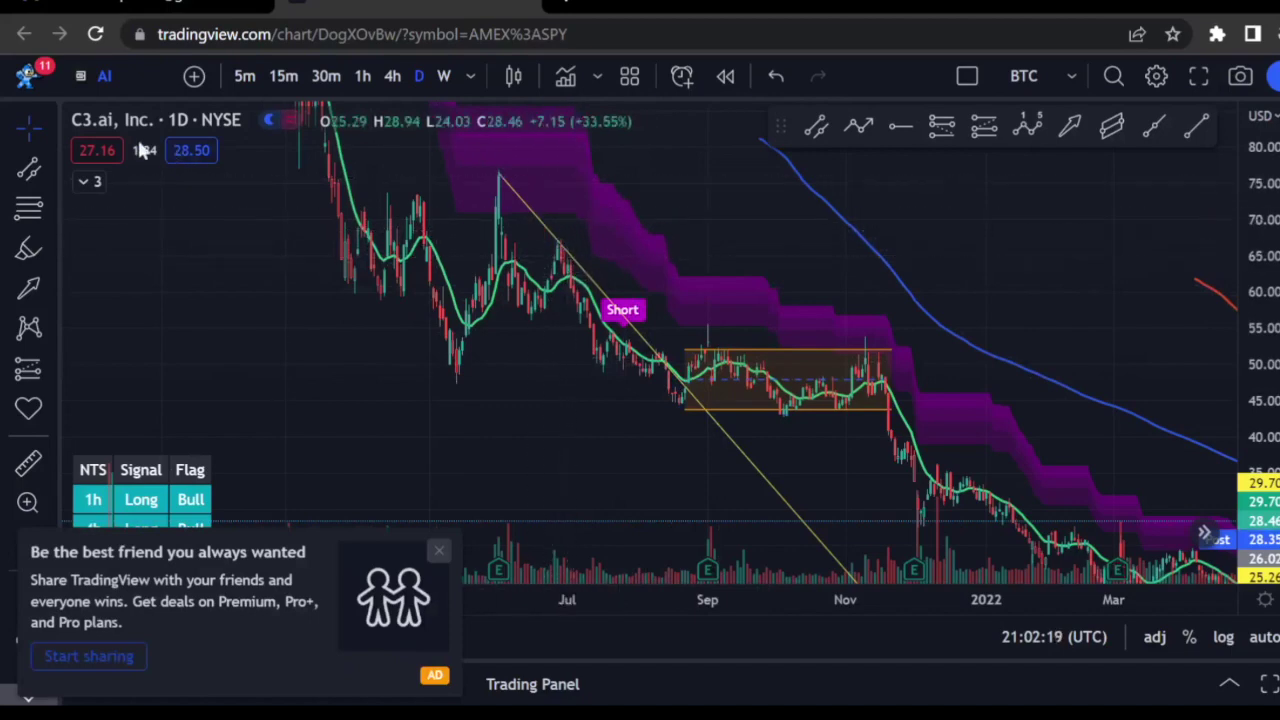
click(52, 172)
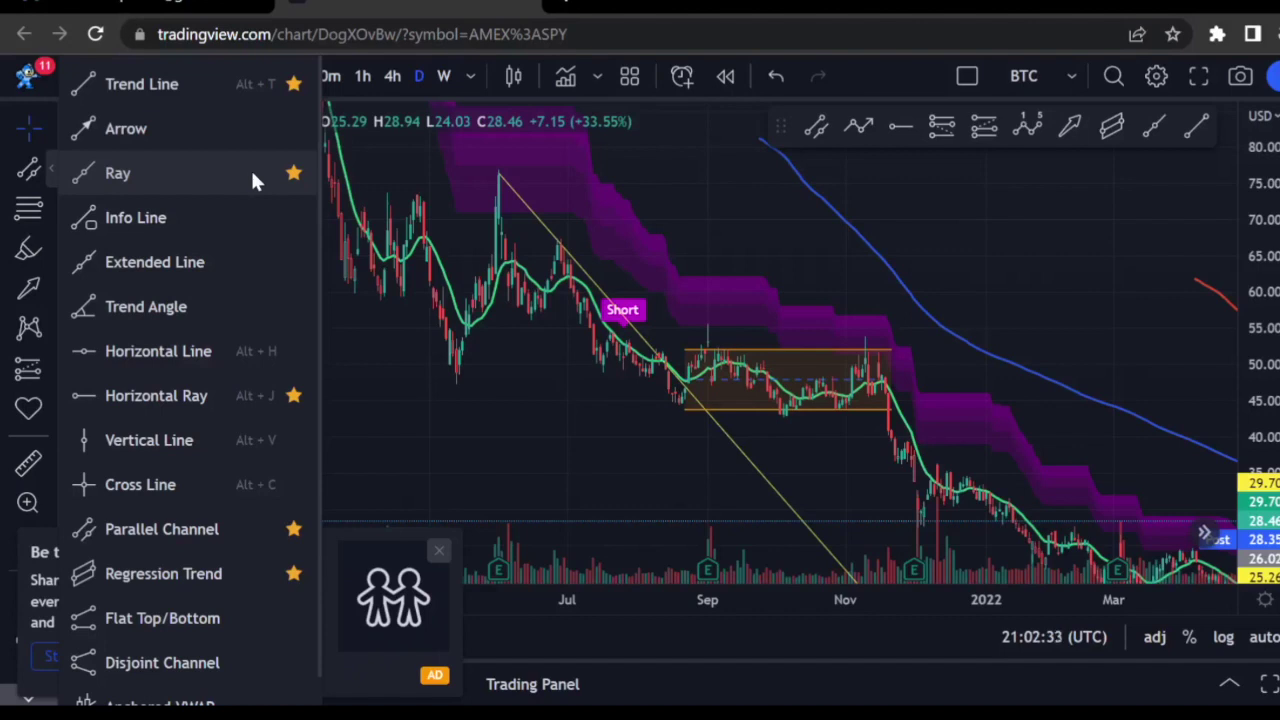
click(624, 505)
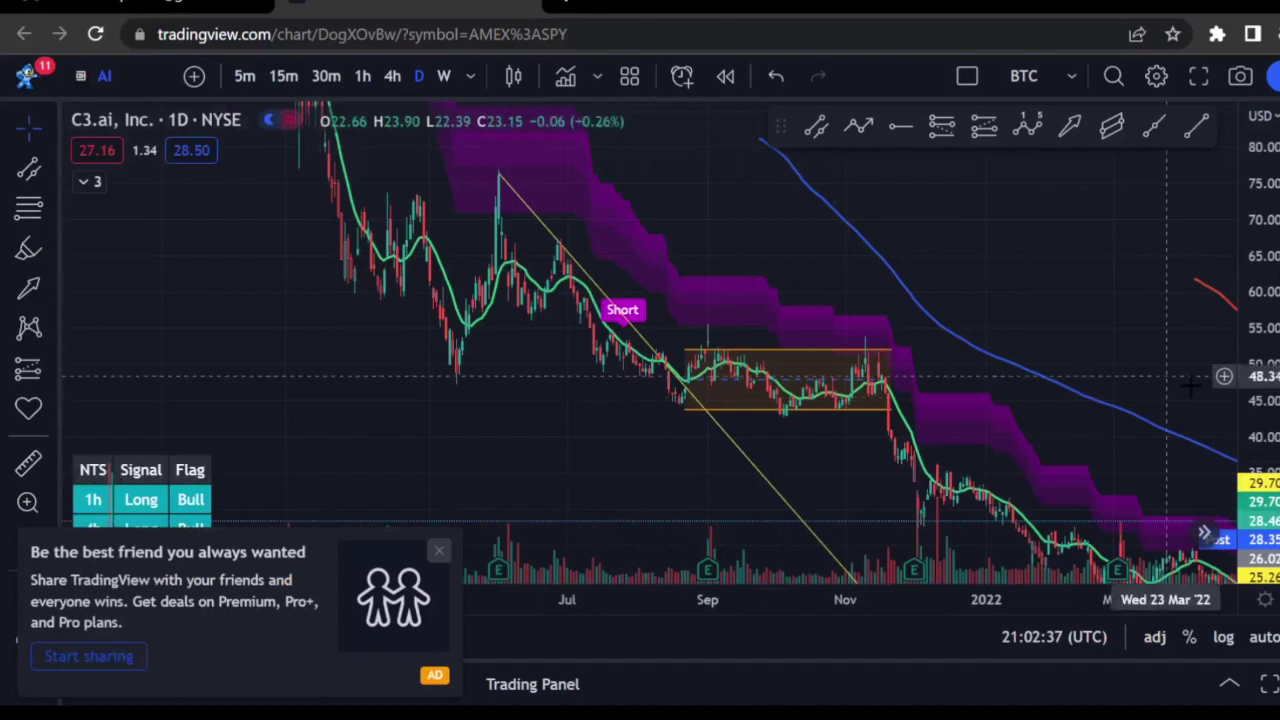
drag(1111, 380, 425, 381)
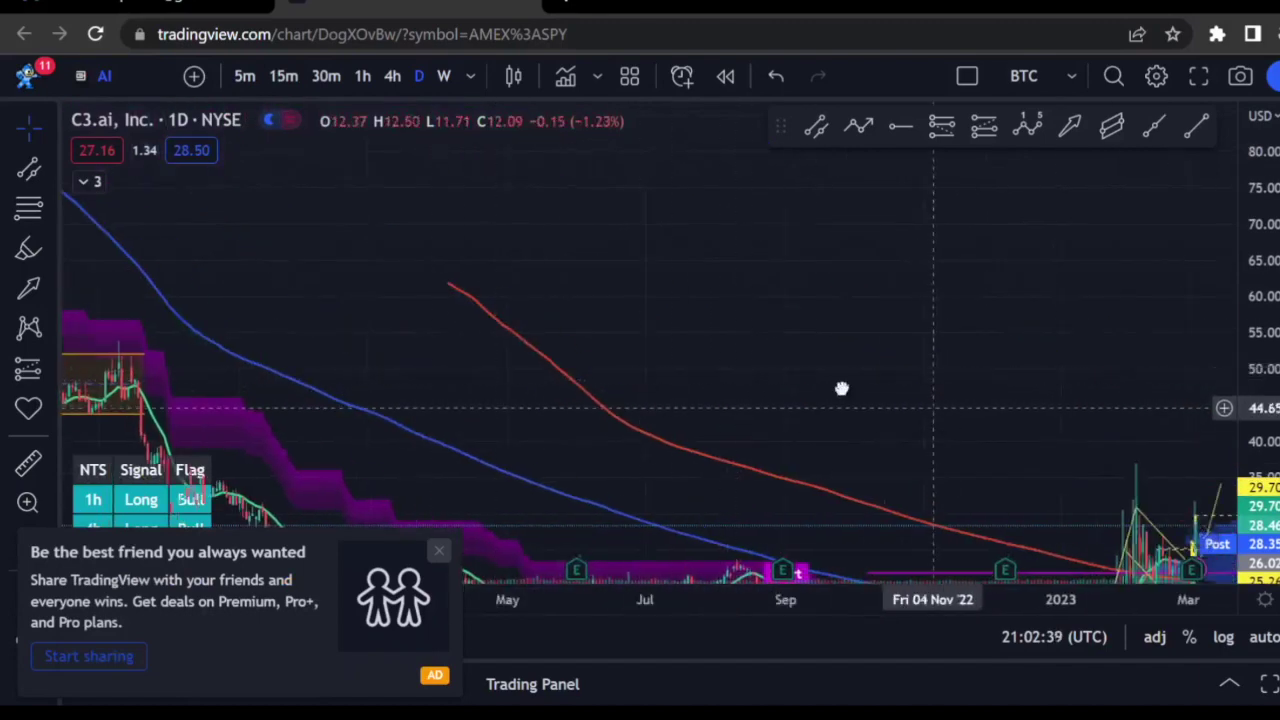
scroll(917, 414, right, 5)
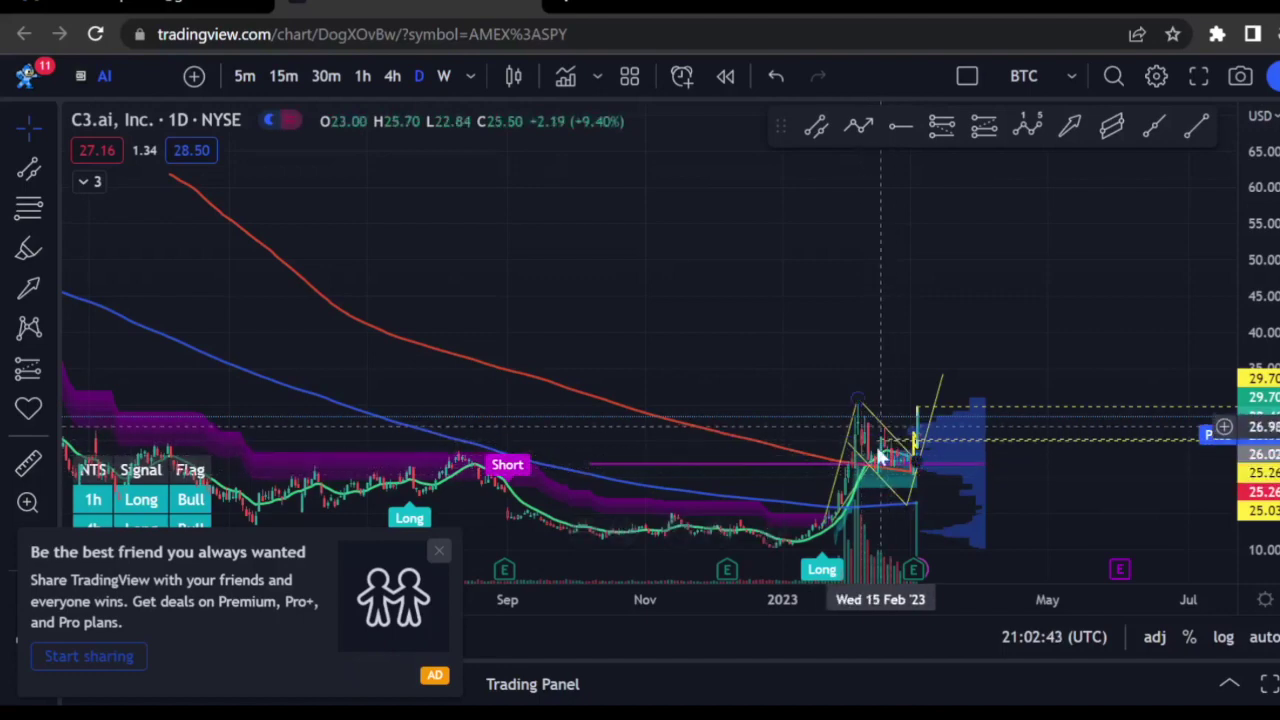
scroll(604, 338, left, 5)
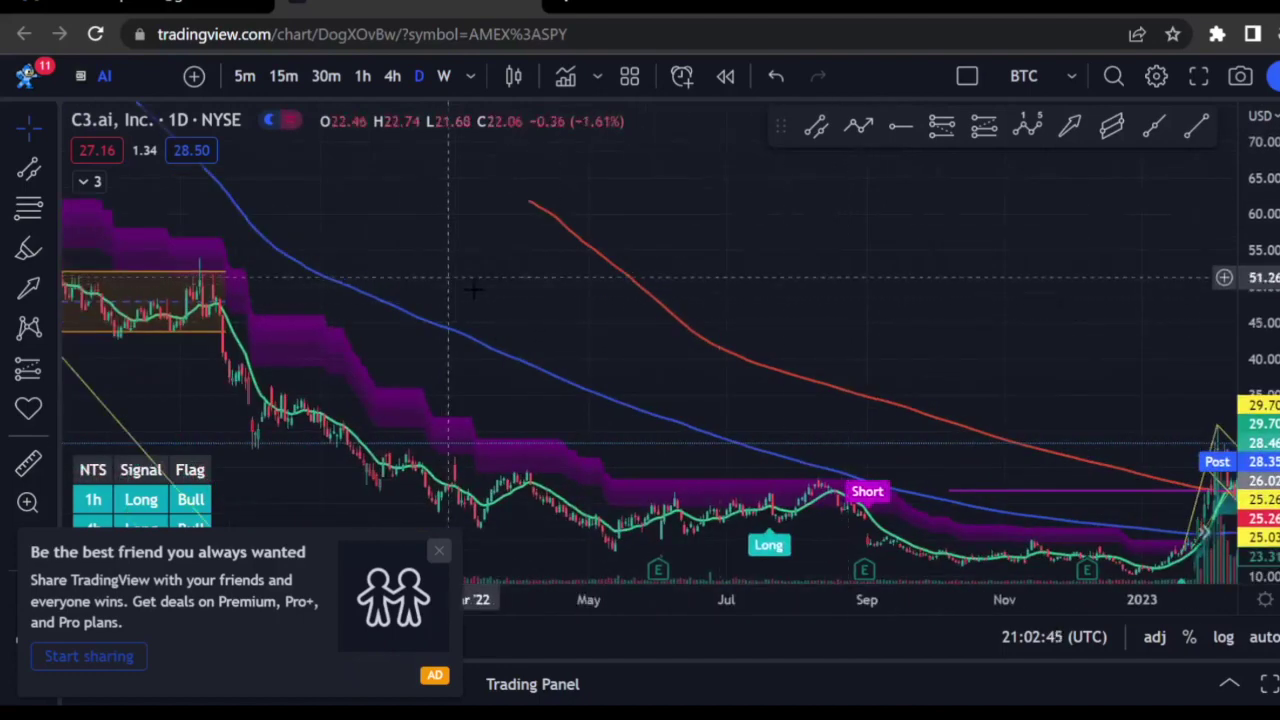
scroll(604, 338, left, 7)
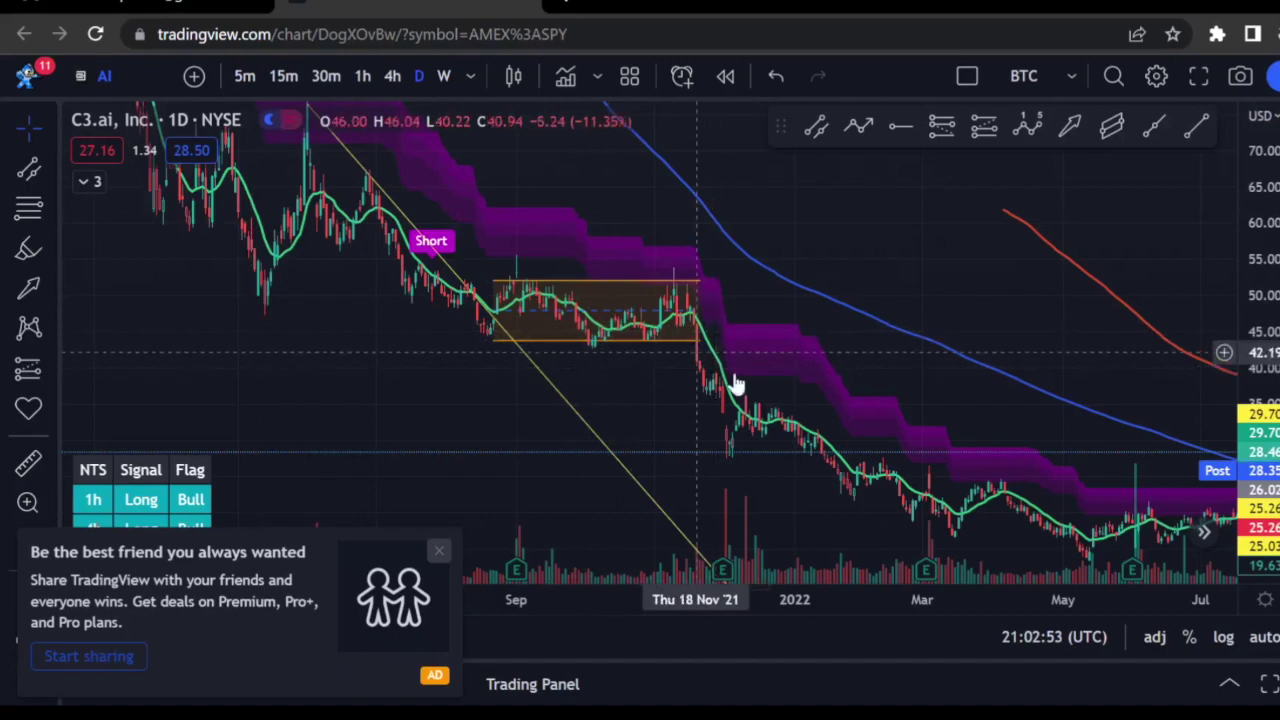
- Slope the channel's lower edge from the May 2021 low at about 49.26 to the 15 March 2022 low, and raise its upper edge's start to about 71.17
mouse_move(699, 342)
mouse_down()
mouse_move(771, 420)
mouse_move(955, 536)
mouse_up()
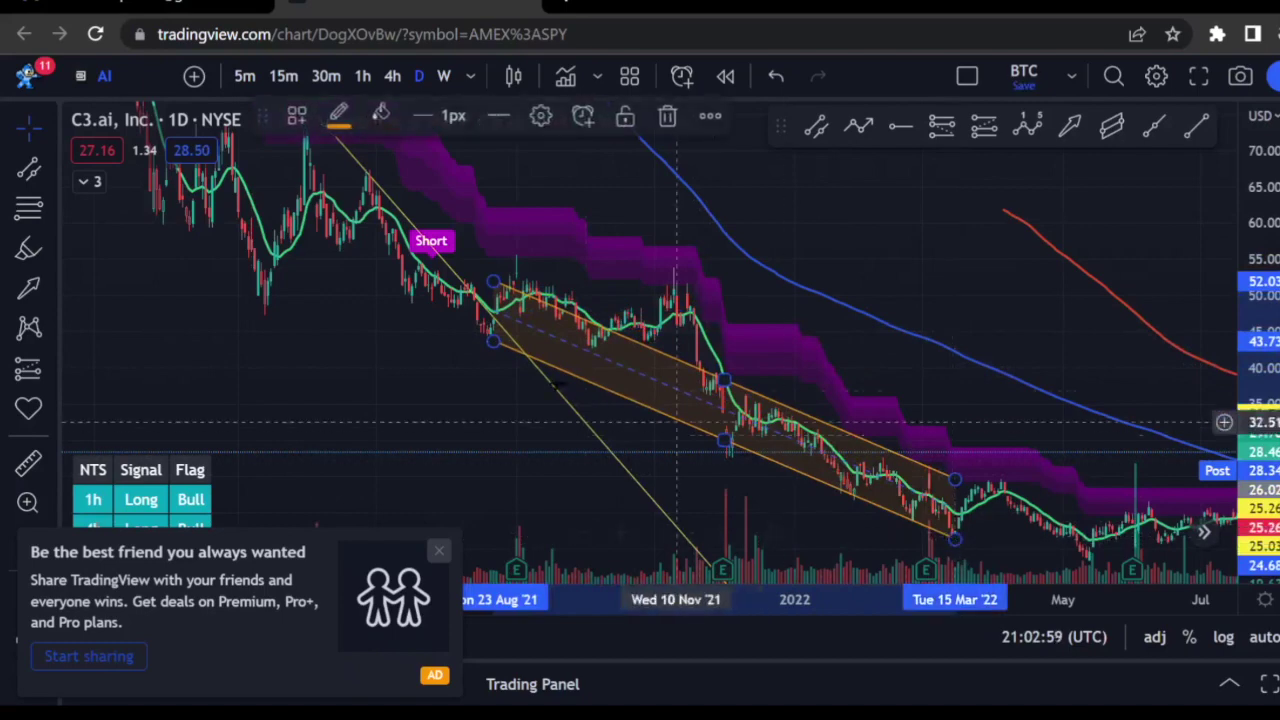
drag(487, 338, 266, 303)
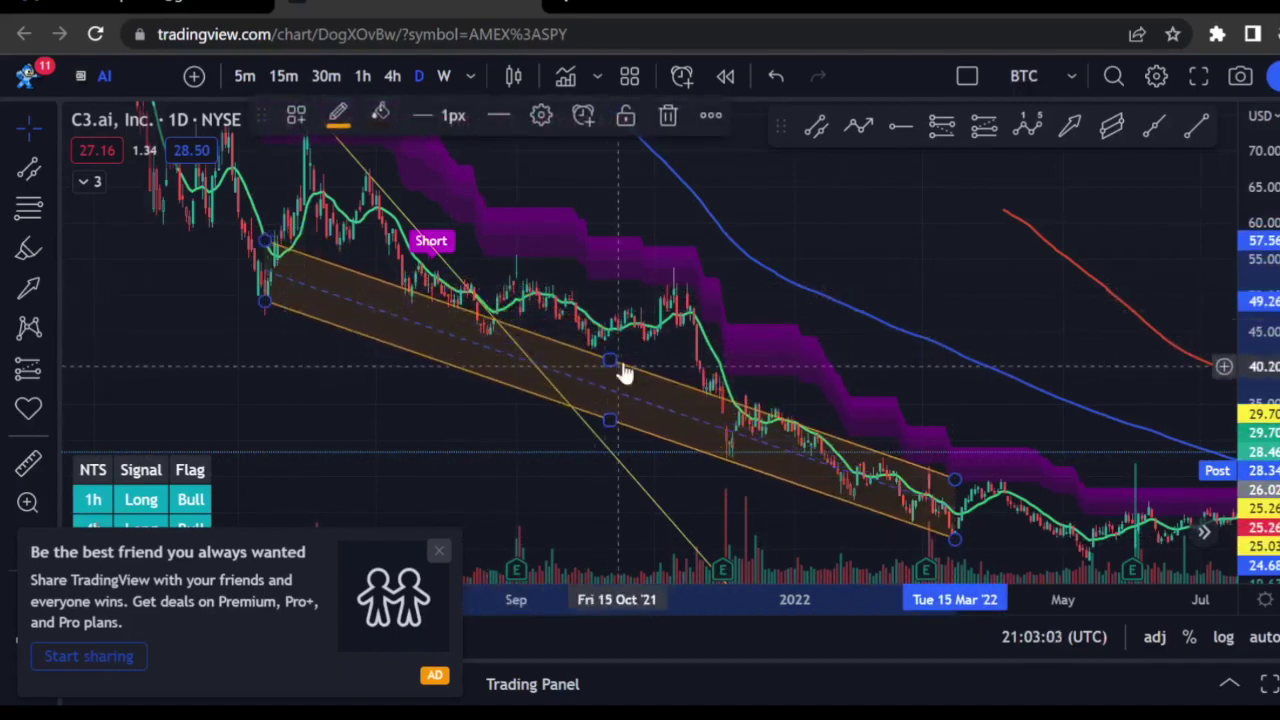
drag(612, 352, 644, 285)
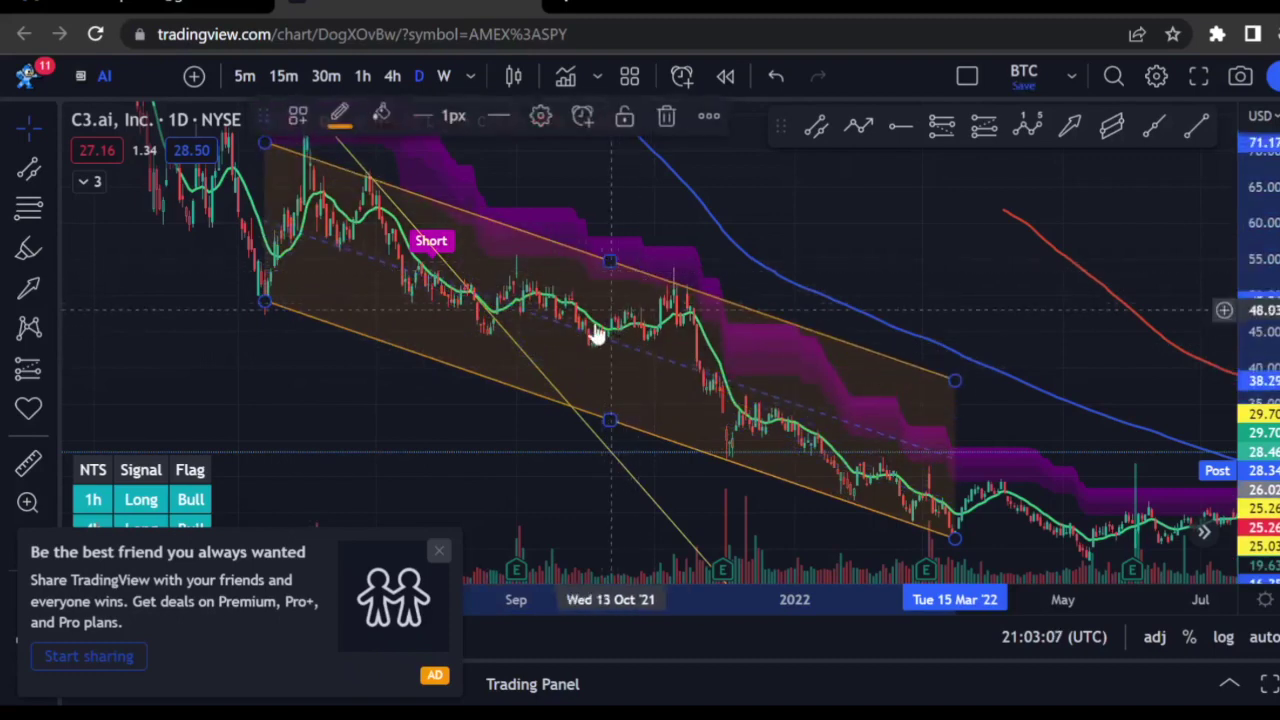
- Examine how price moves between the upper and lower edges of the descending channel
drag(511, 370, 526, 366)
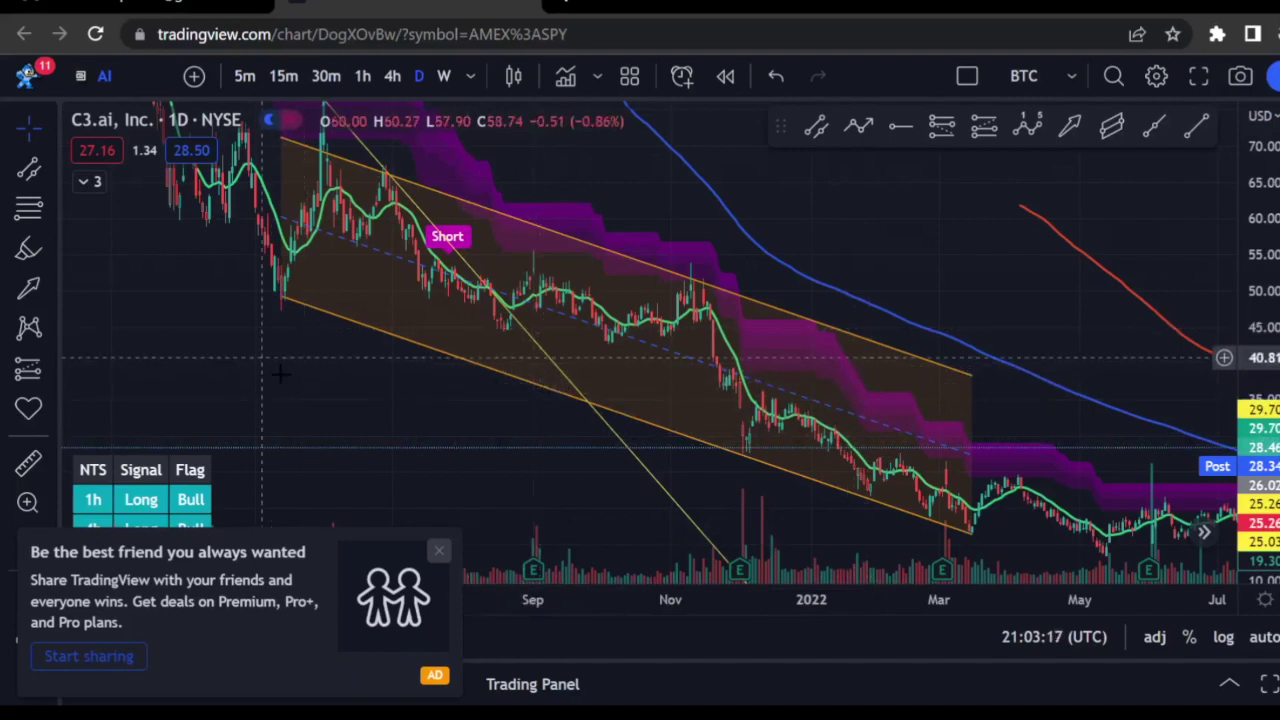
drag(262, 340, 322, 395)
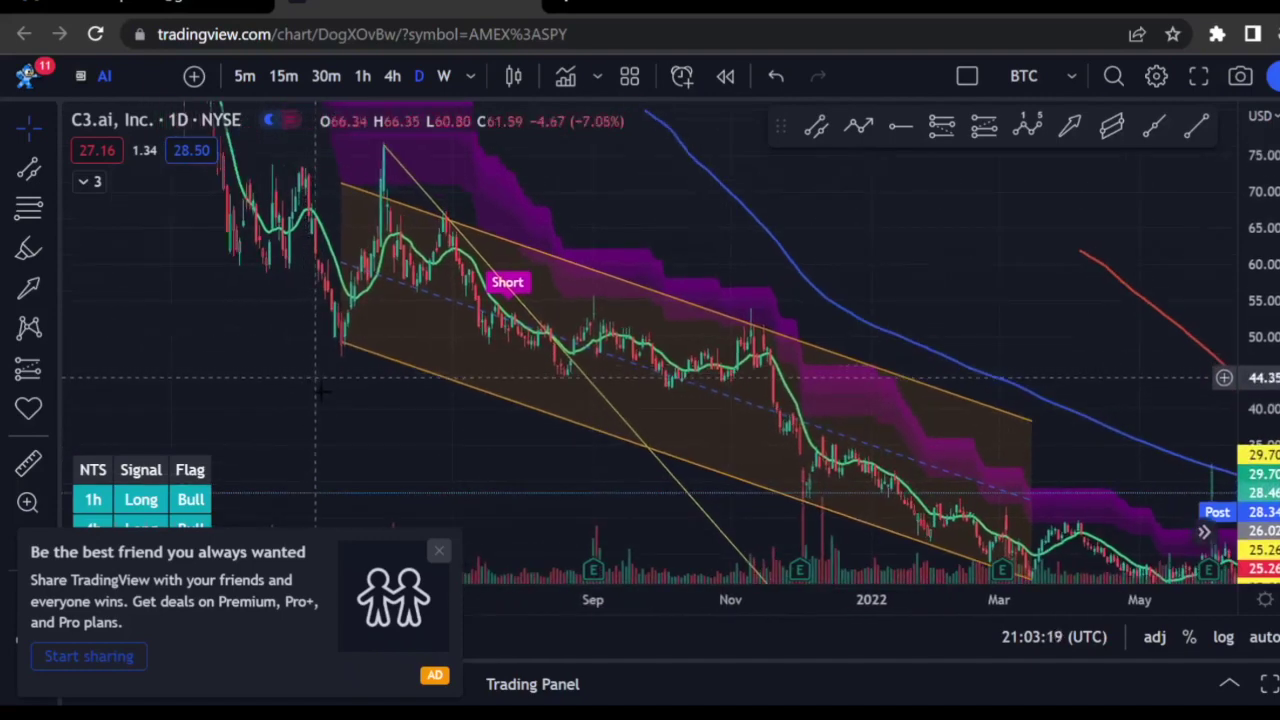
click(345, 358)
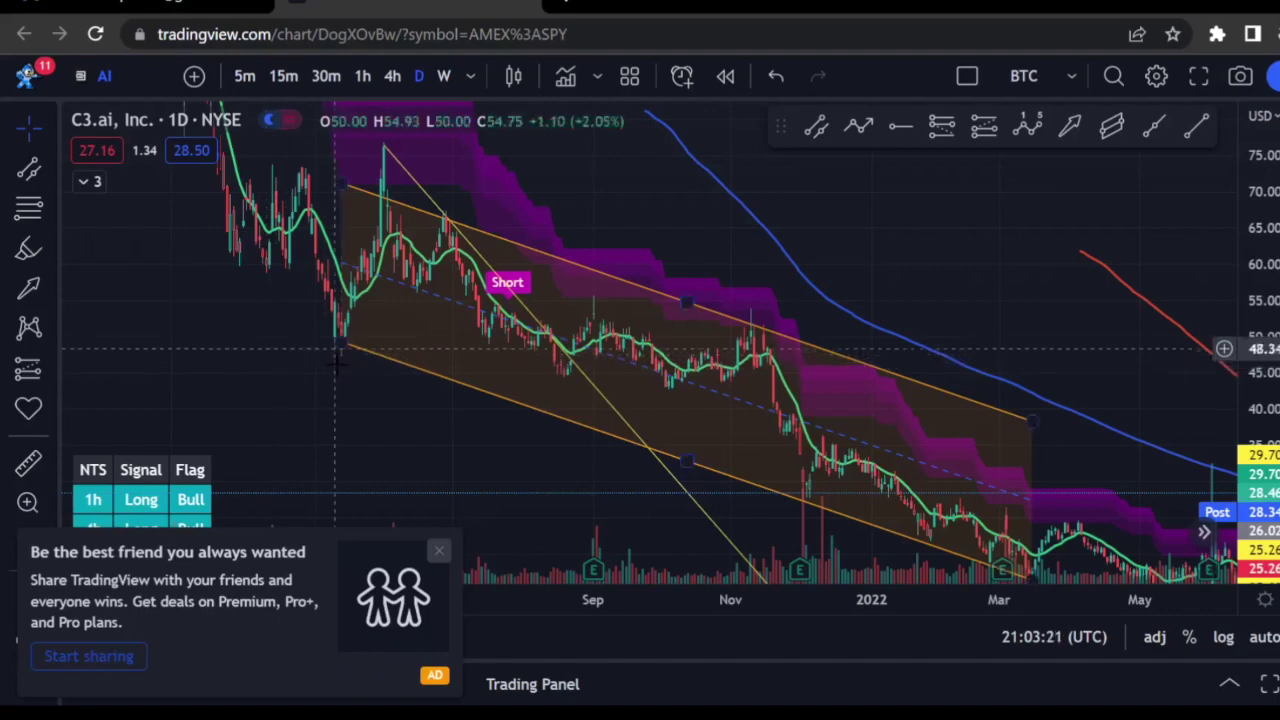
mouse_move(380, 380)
mouse_down()
mouse_move(364, 349)
mouse_move(380, 398)
mouse_up()
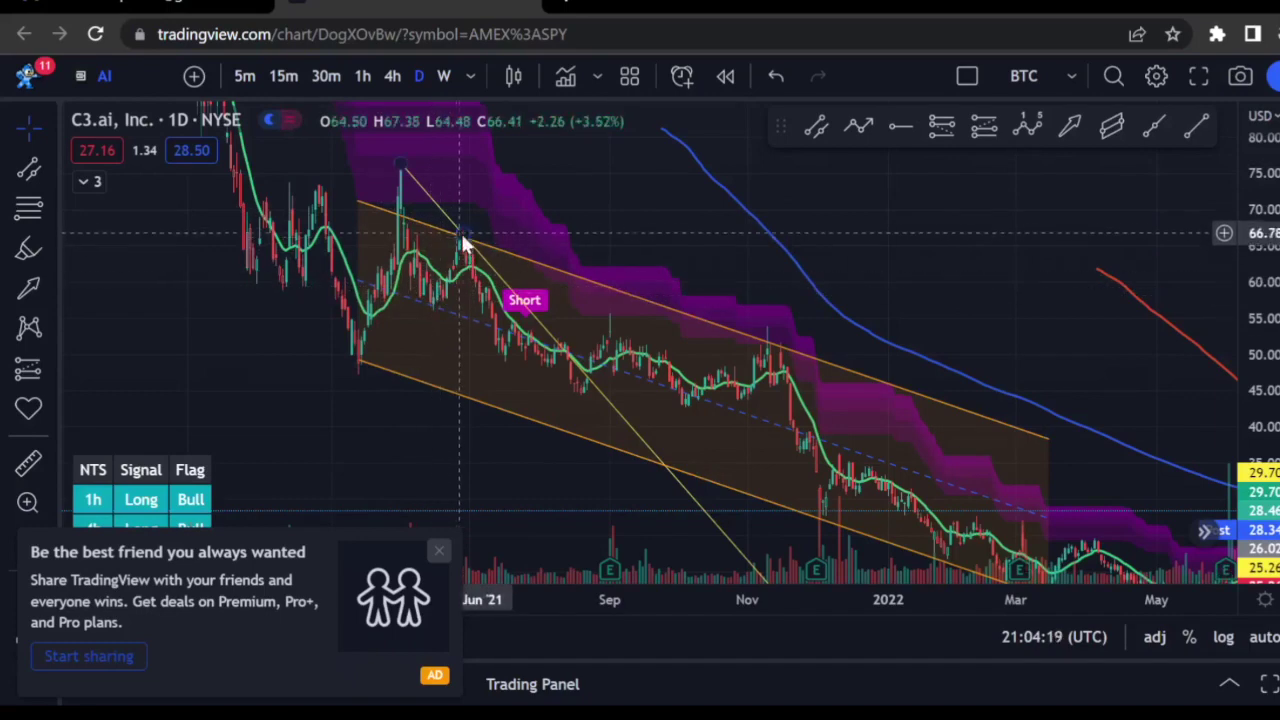
click(436, 308)
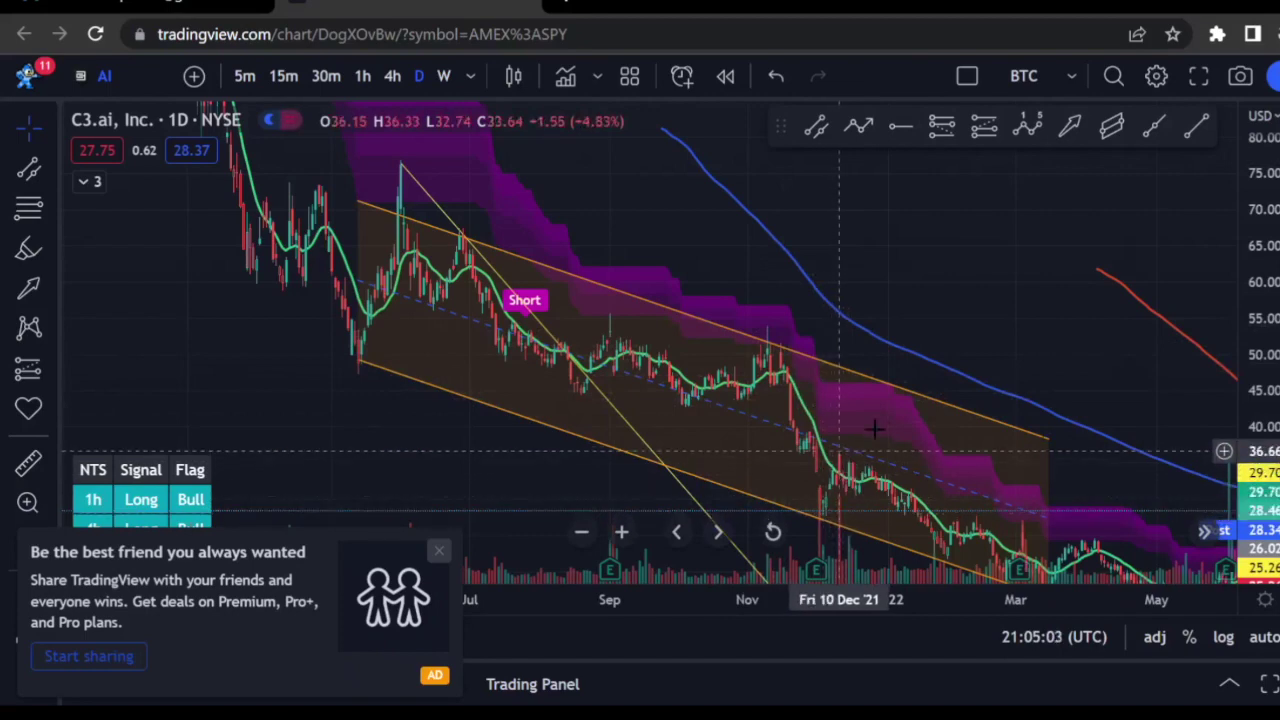
drag(918, 315, 858, 242)
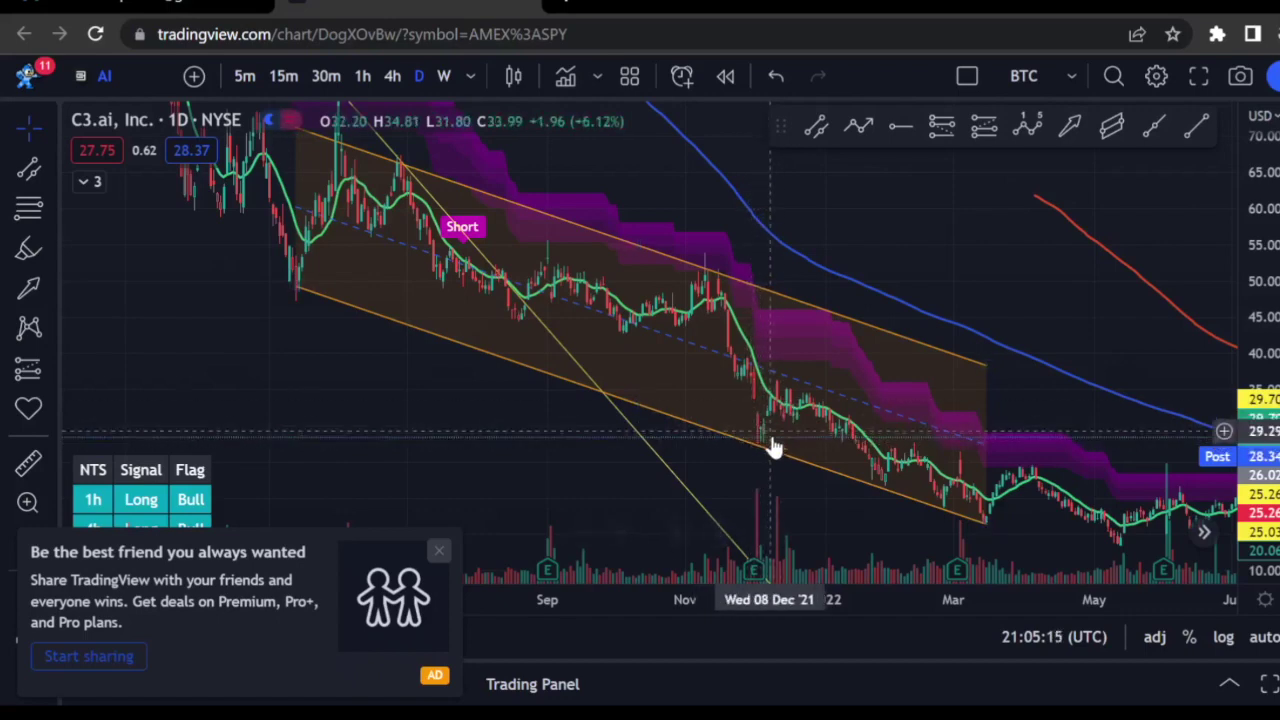
- Delete the parallel channel and the ray drawn from the 2 June 2021 high
click(788, 306)
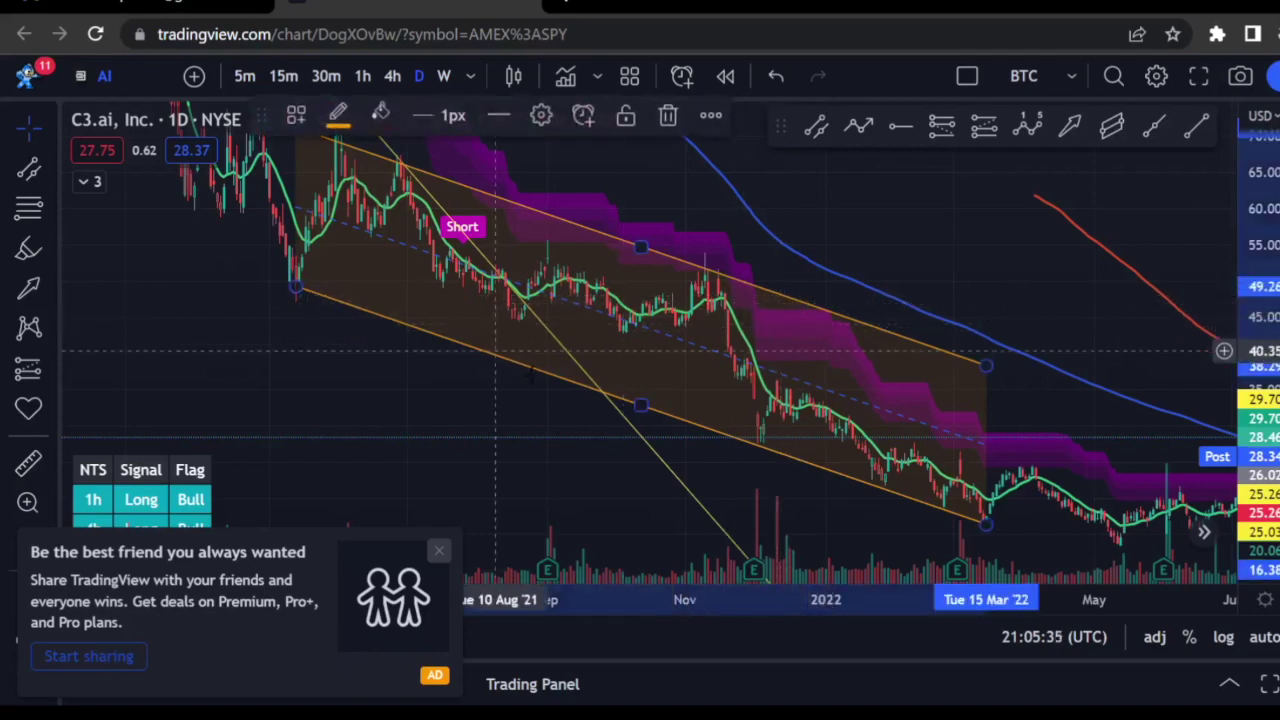
key(Delete)
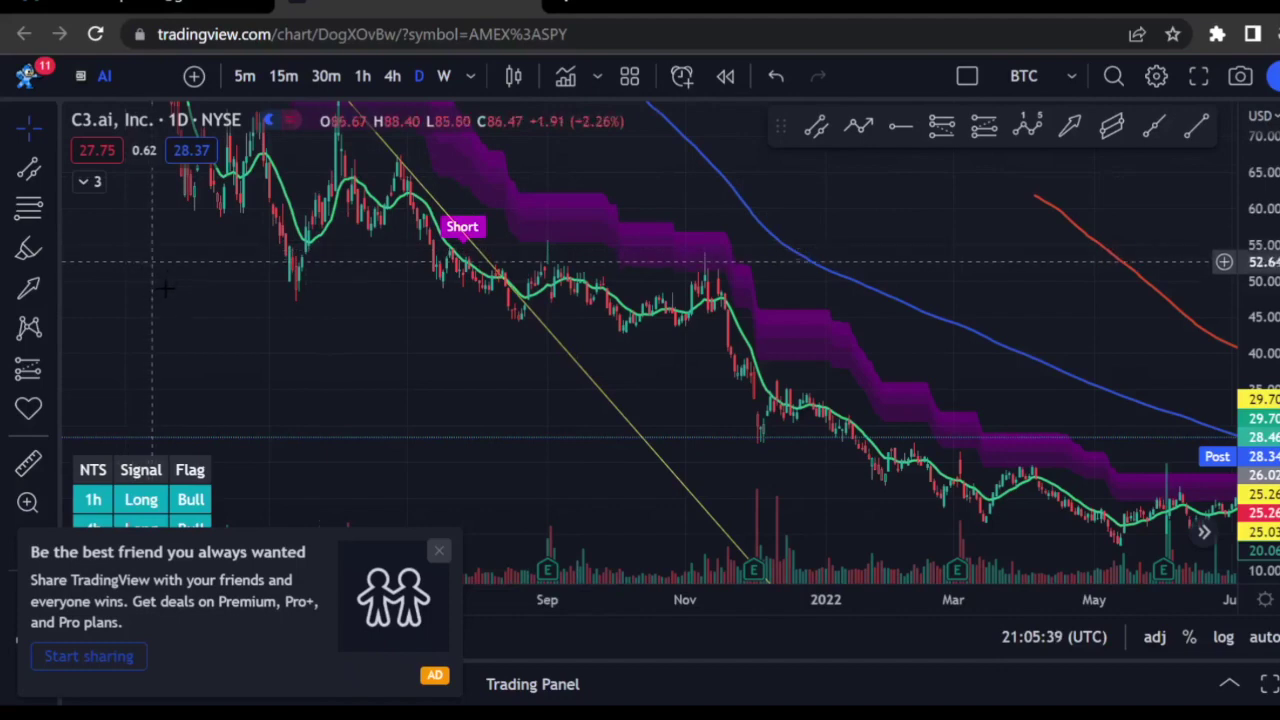
click(46, 165)
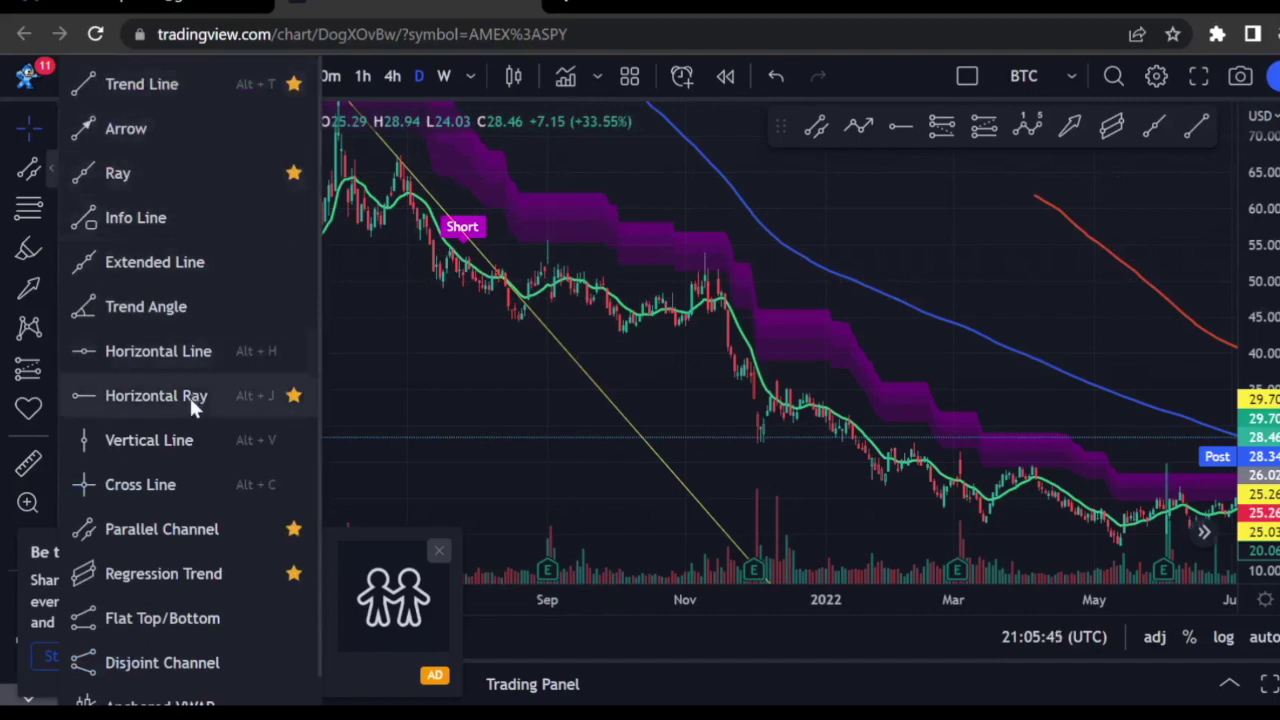
click(45, 203)
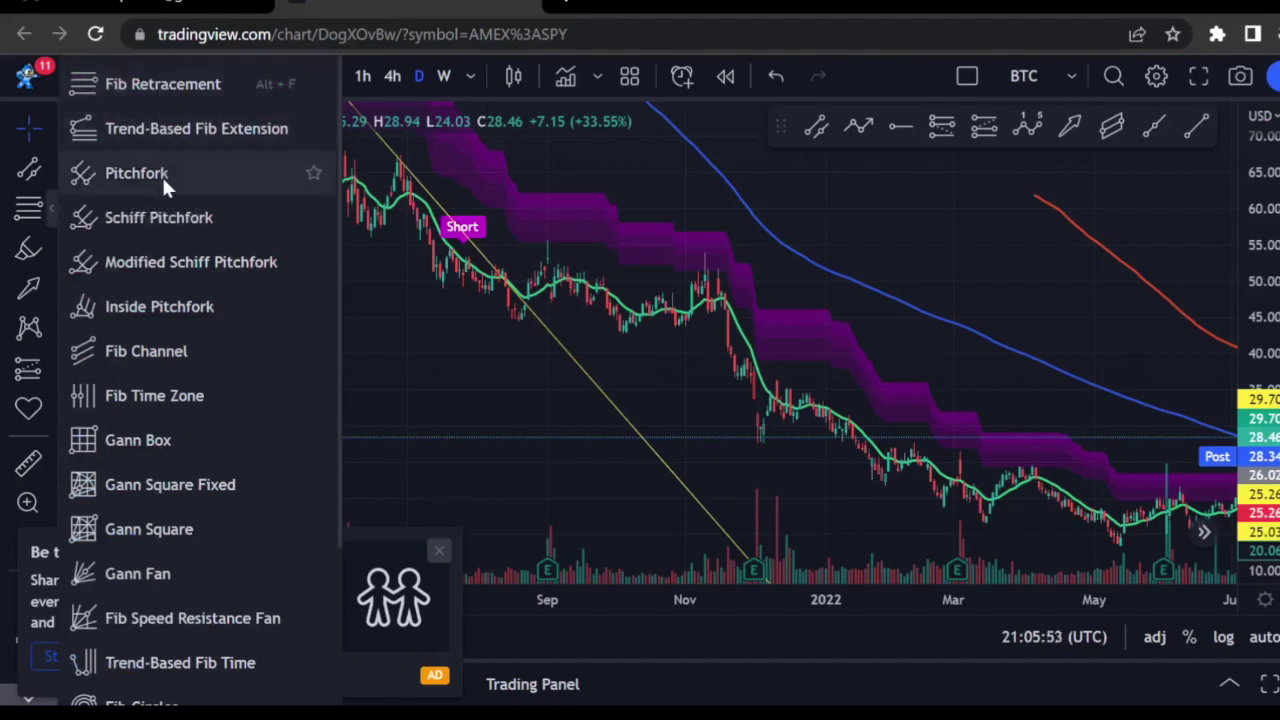
click(405, 298)
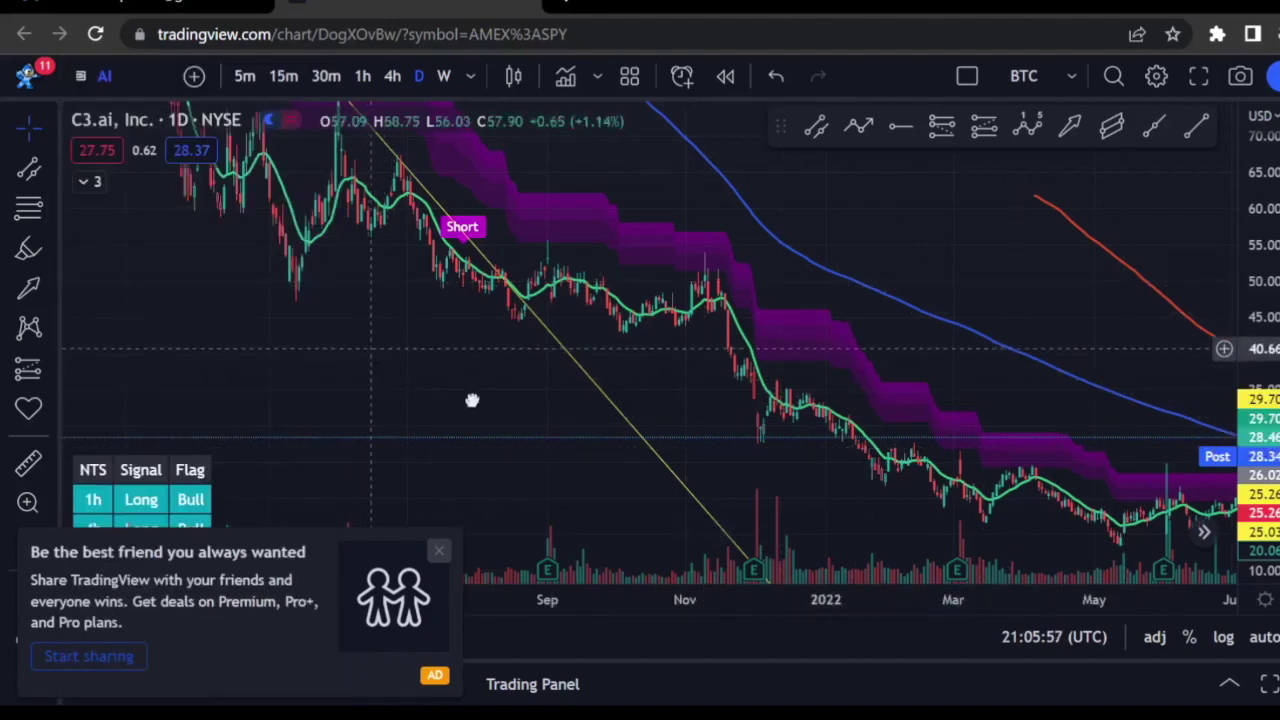
drag(423, 380, 800, 491)
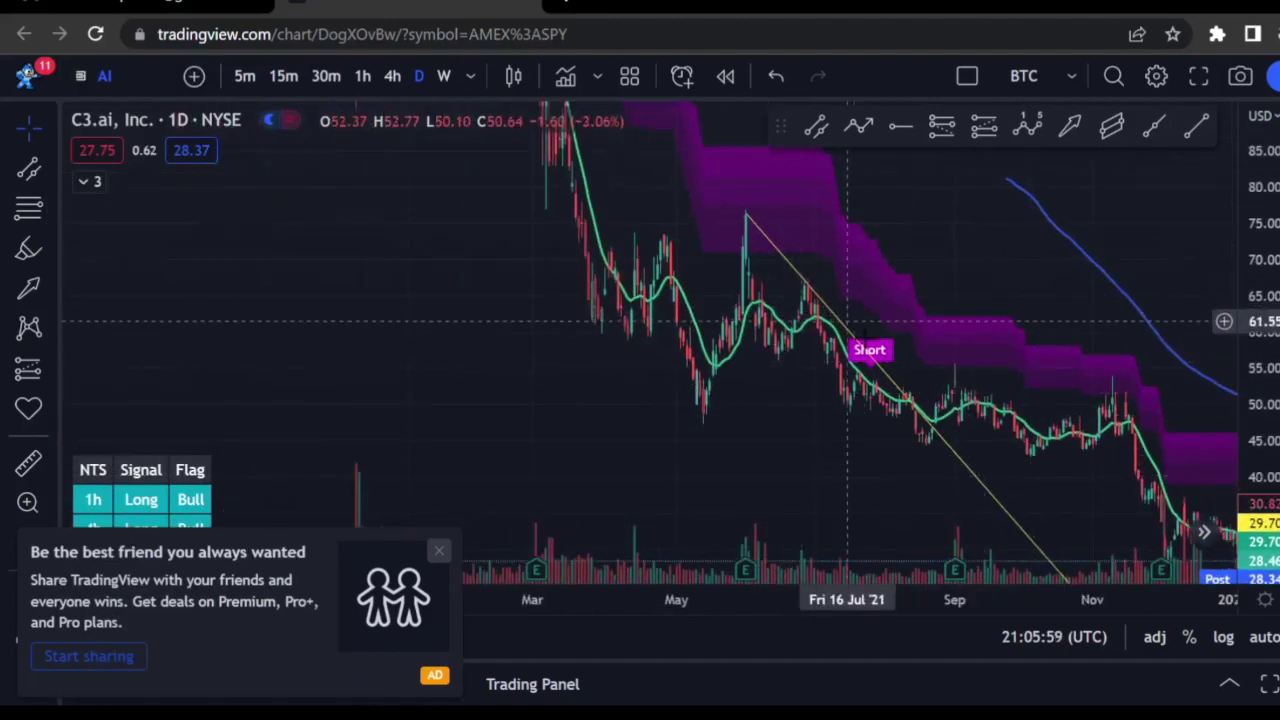
click(851, 337)
key(Delete)
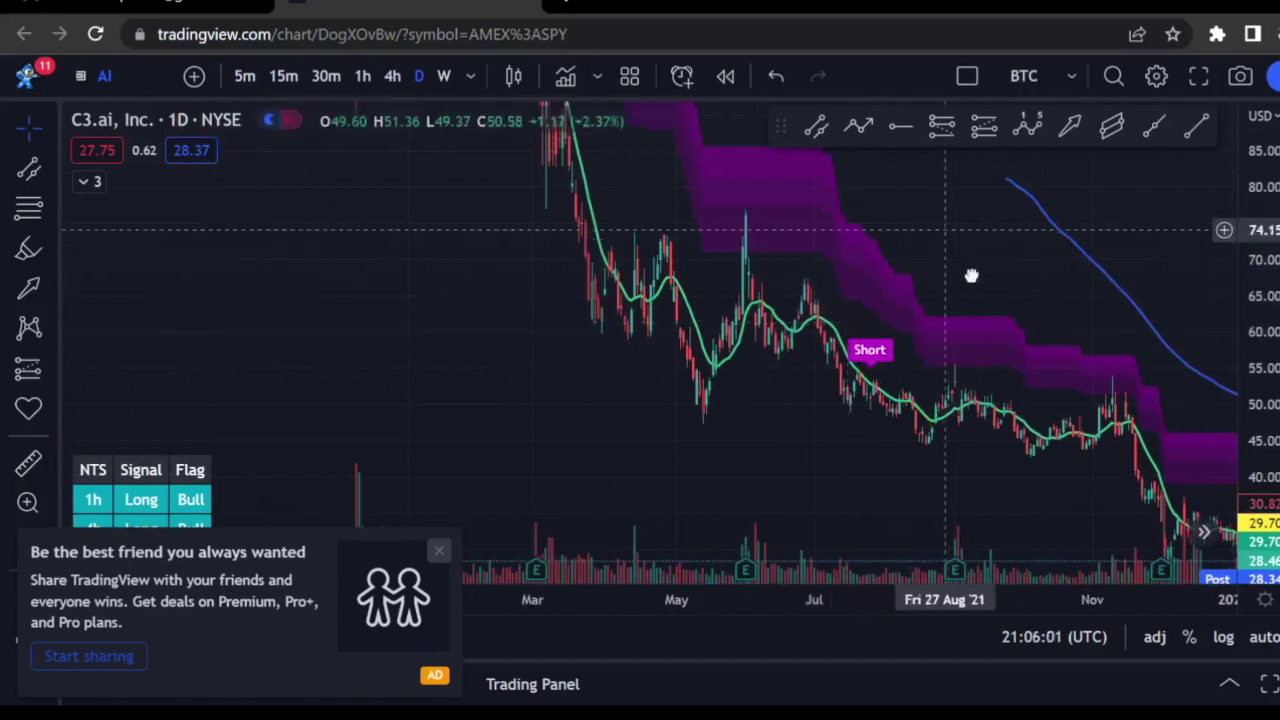
- Draw a Fib Retracement from the chart's earliest low at about 92.15 up to about 177.64, ending just past the second peak
drag(971, 274, 1014, 340)
drag(1262, 245, 1269, 395)
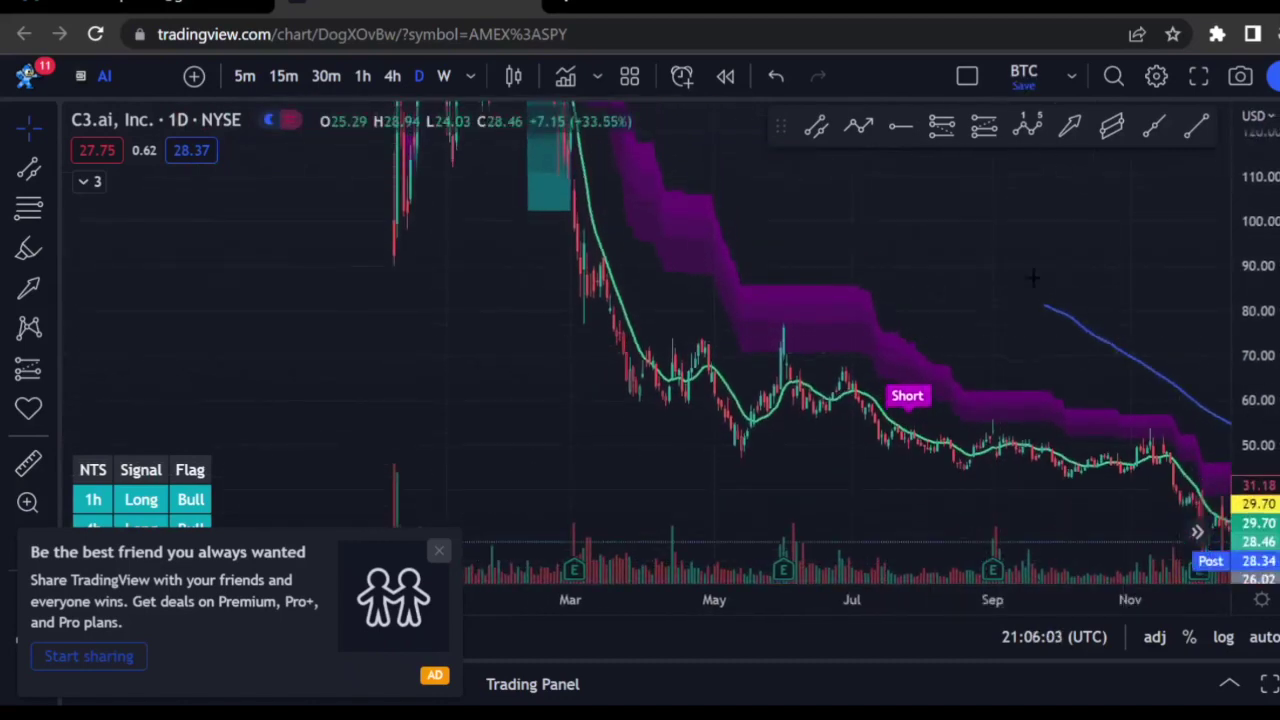
drag(985, 240, 911, 377)
drag(1250, 295, 1264, 350)
drag(1018, 338, 893, 285)
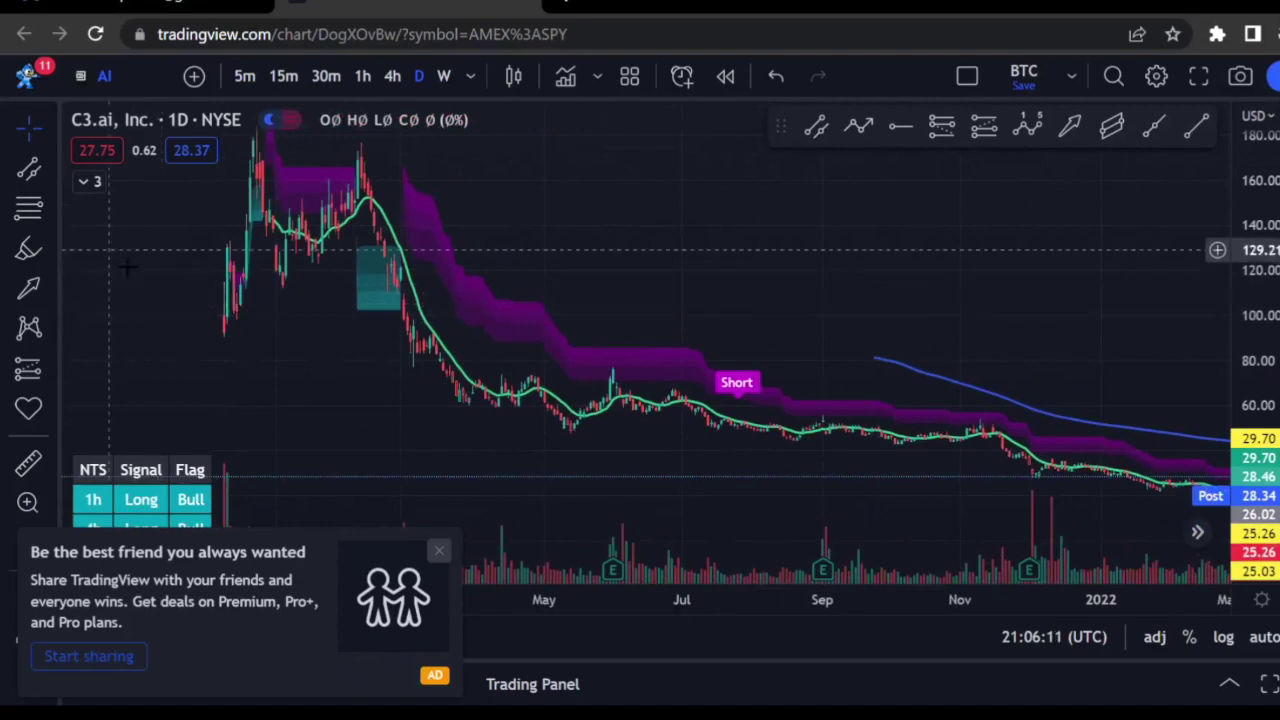
click(40, 204)
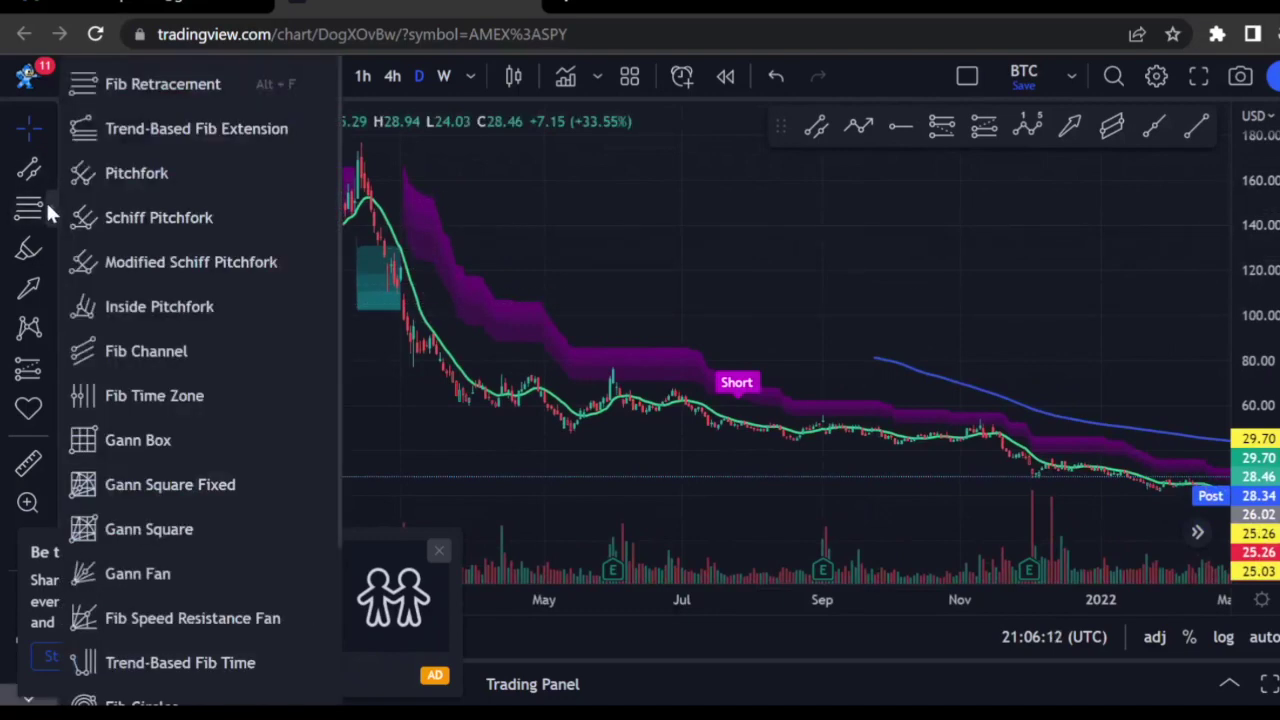
click(167, 84)
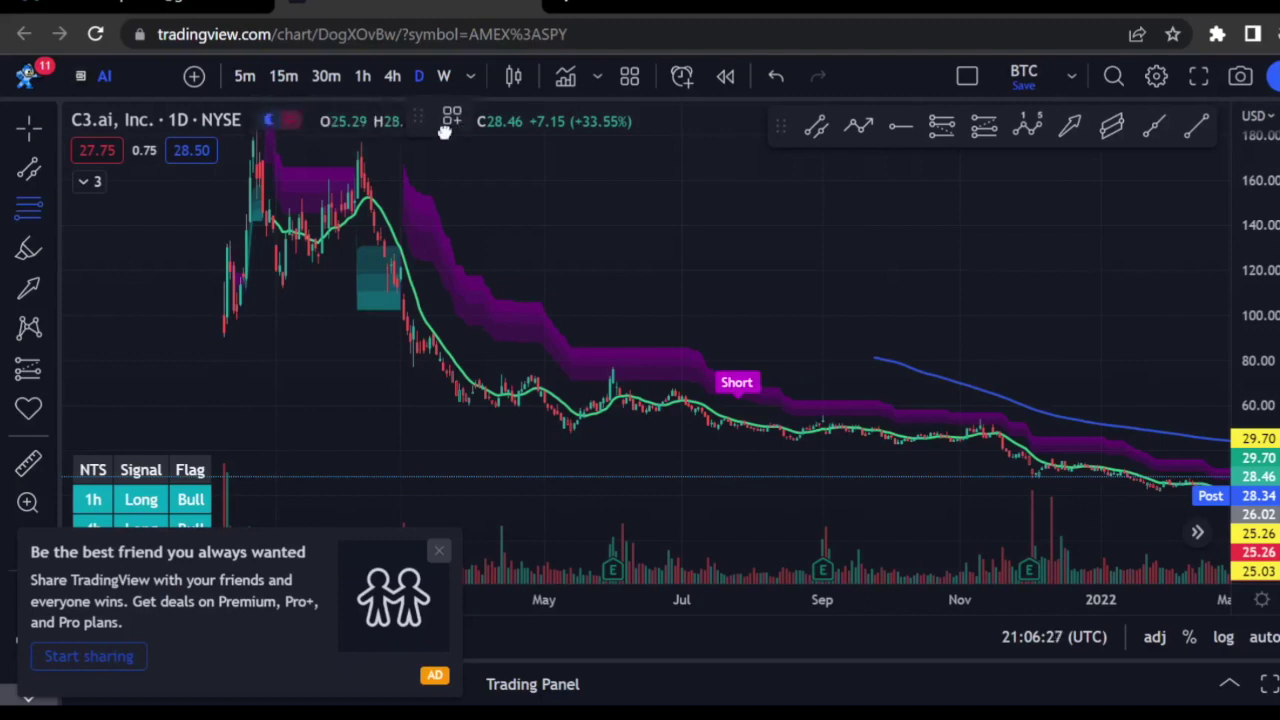
click(224, 332)
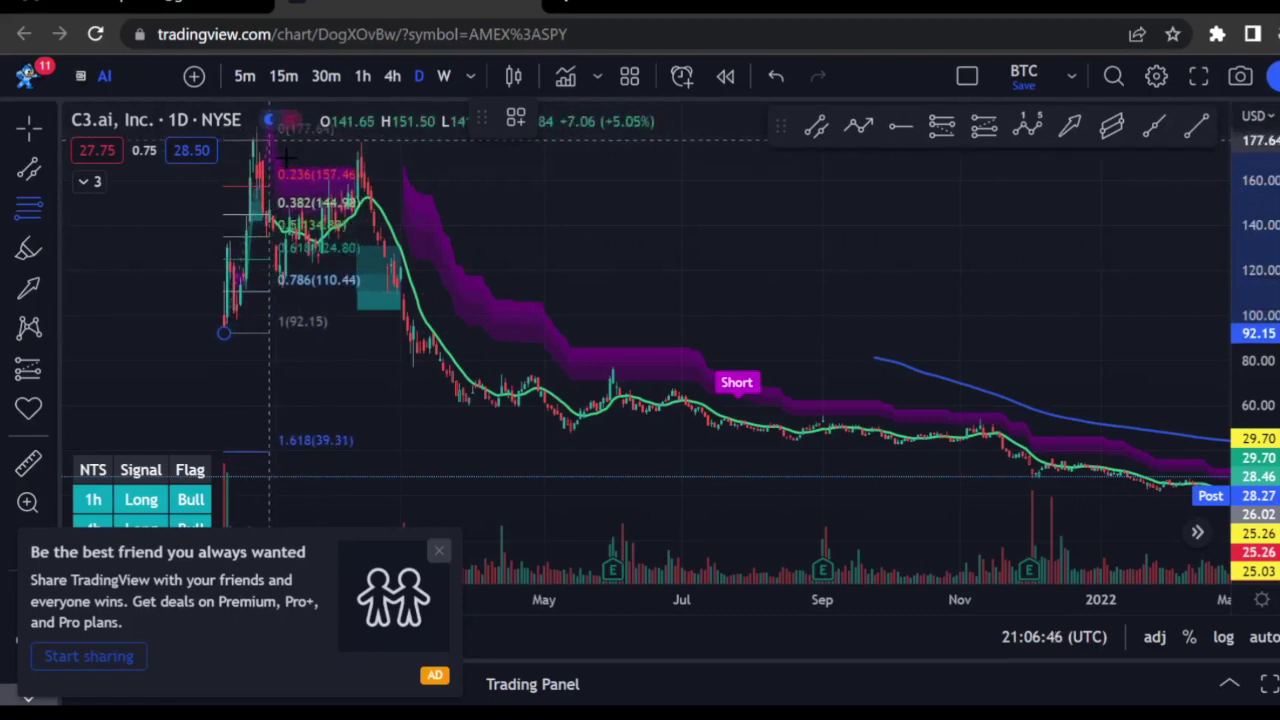
click(423, 141)
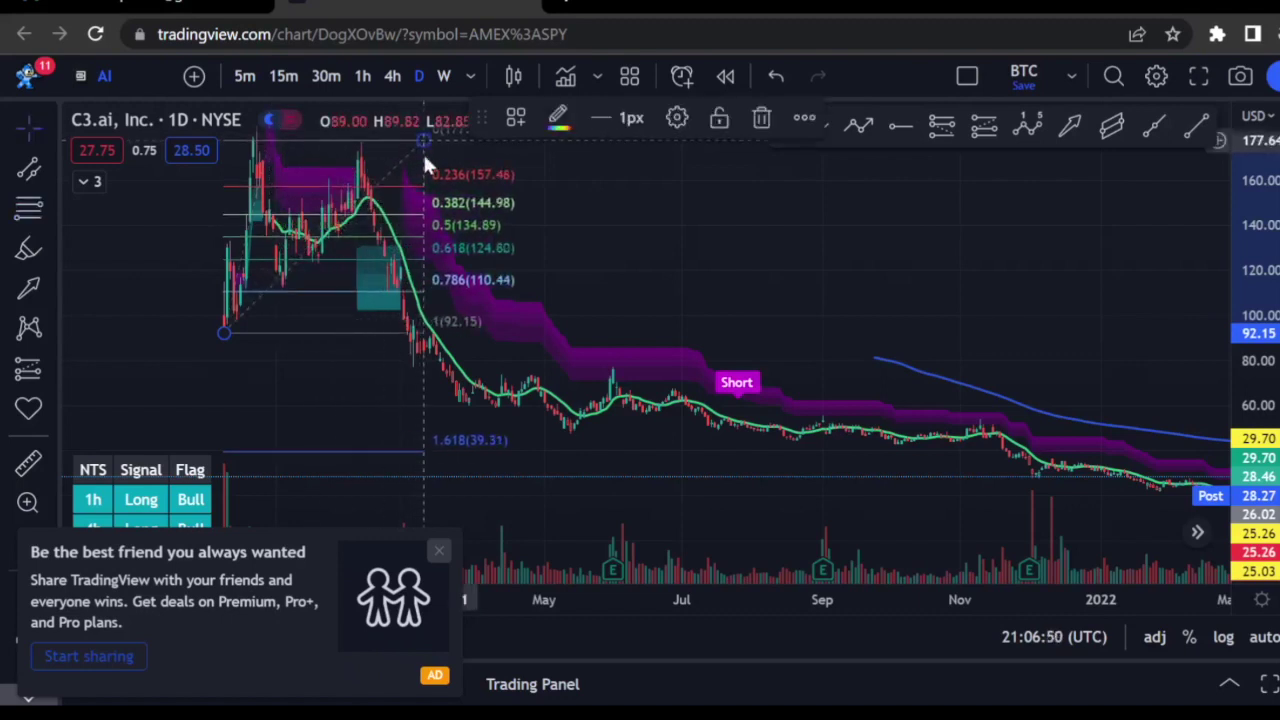
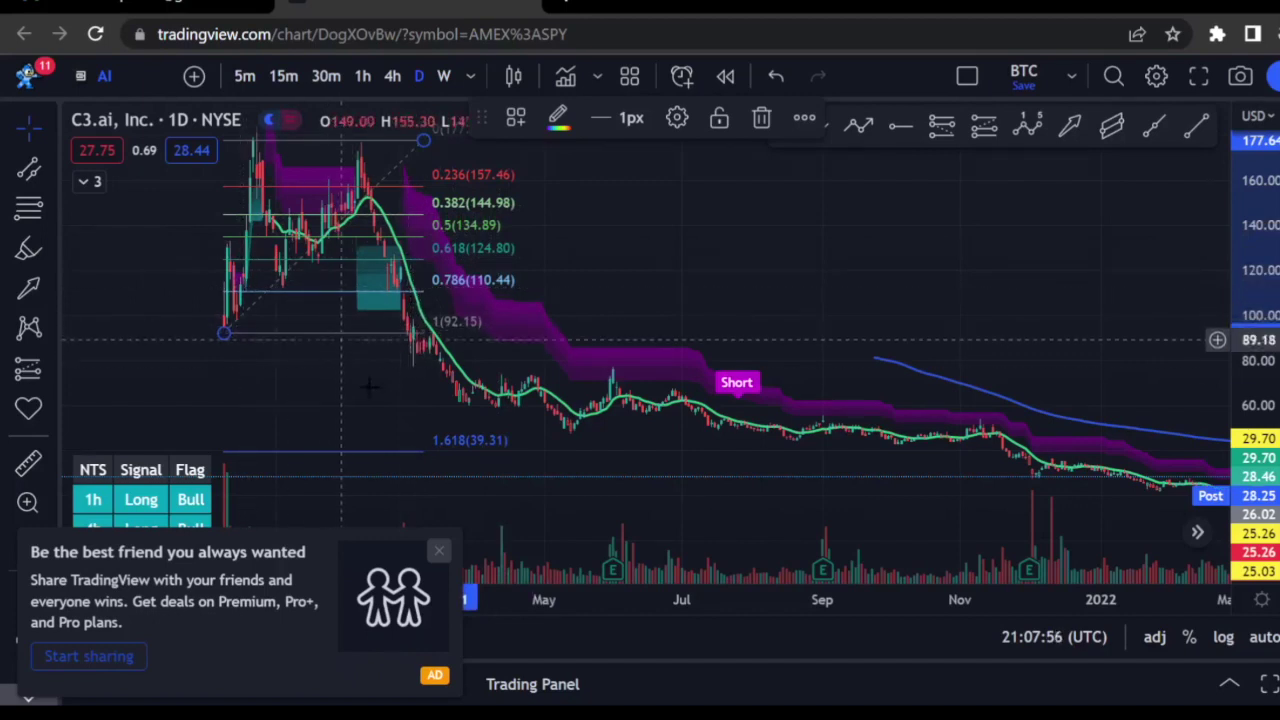
- Delete the Fib Retracement drawn from the chart's earliest low up to about 177.64
drag(400, 285, 435, 334)
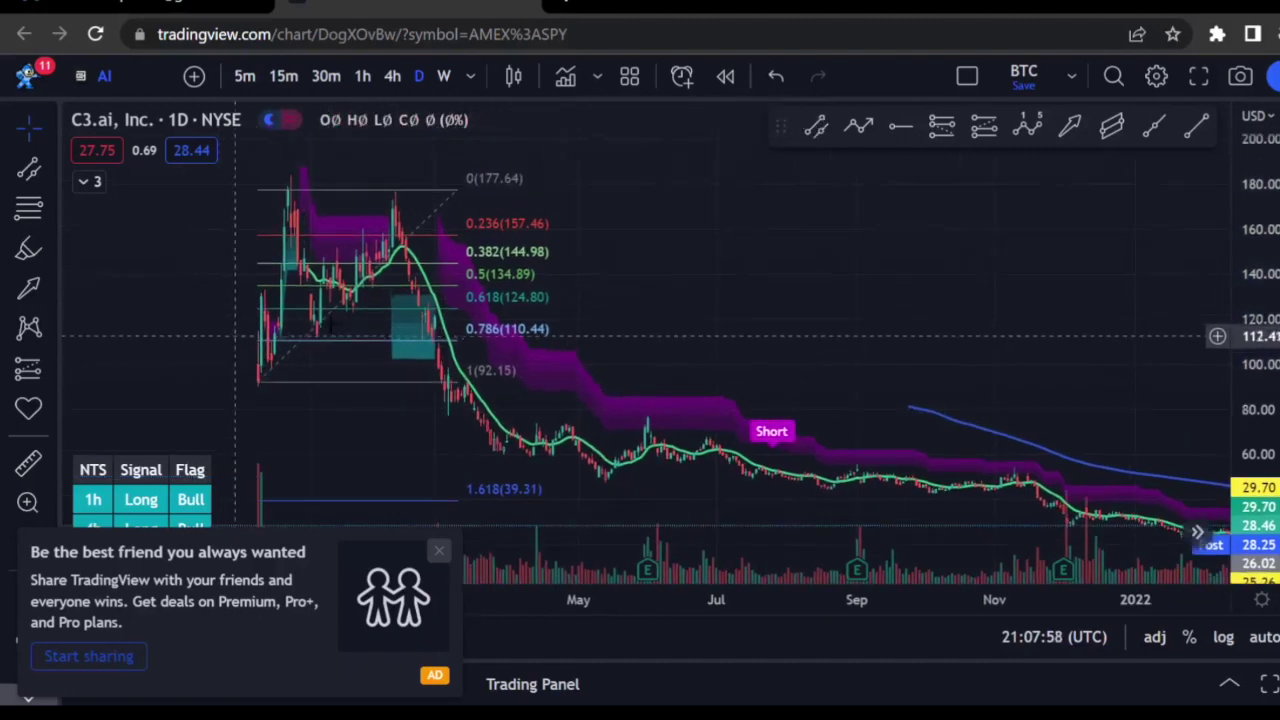
click(449, 209)
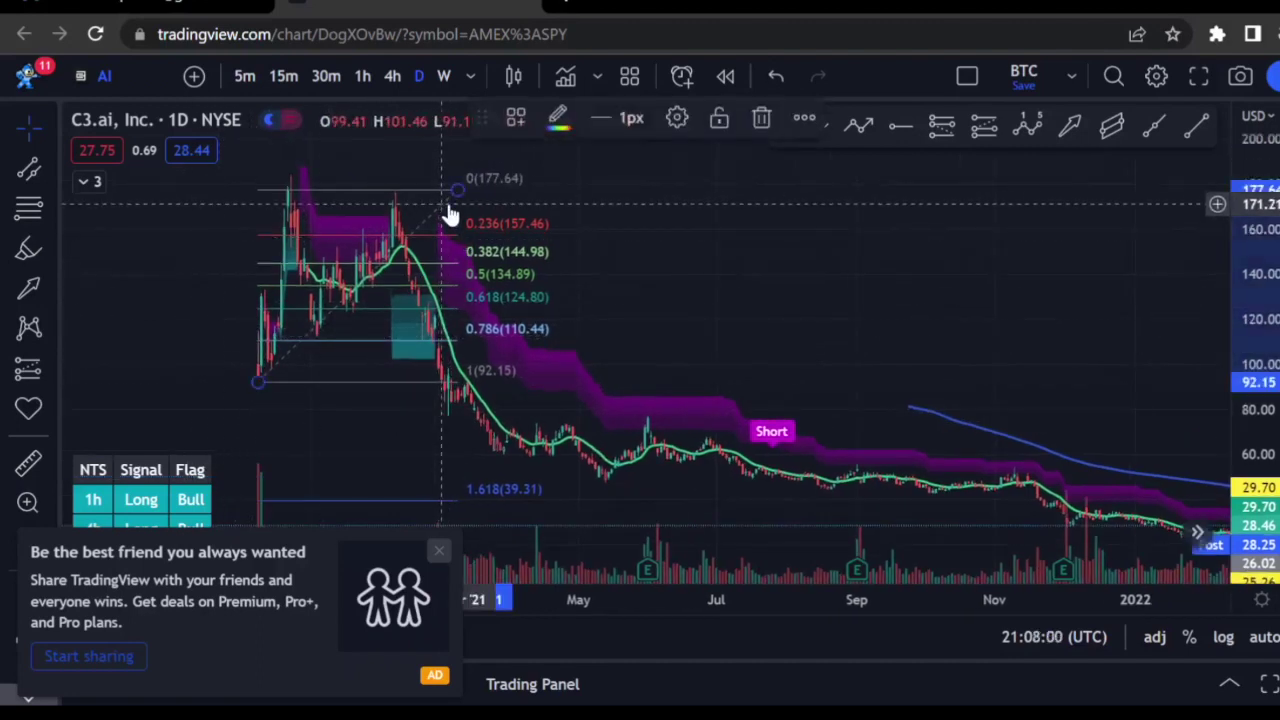
key(Delete)
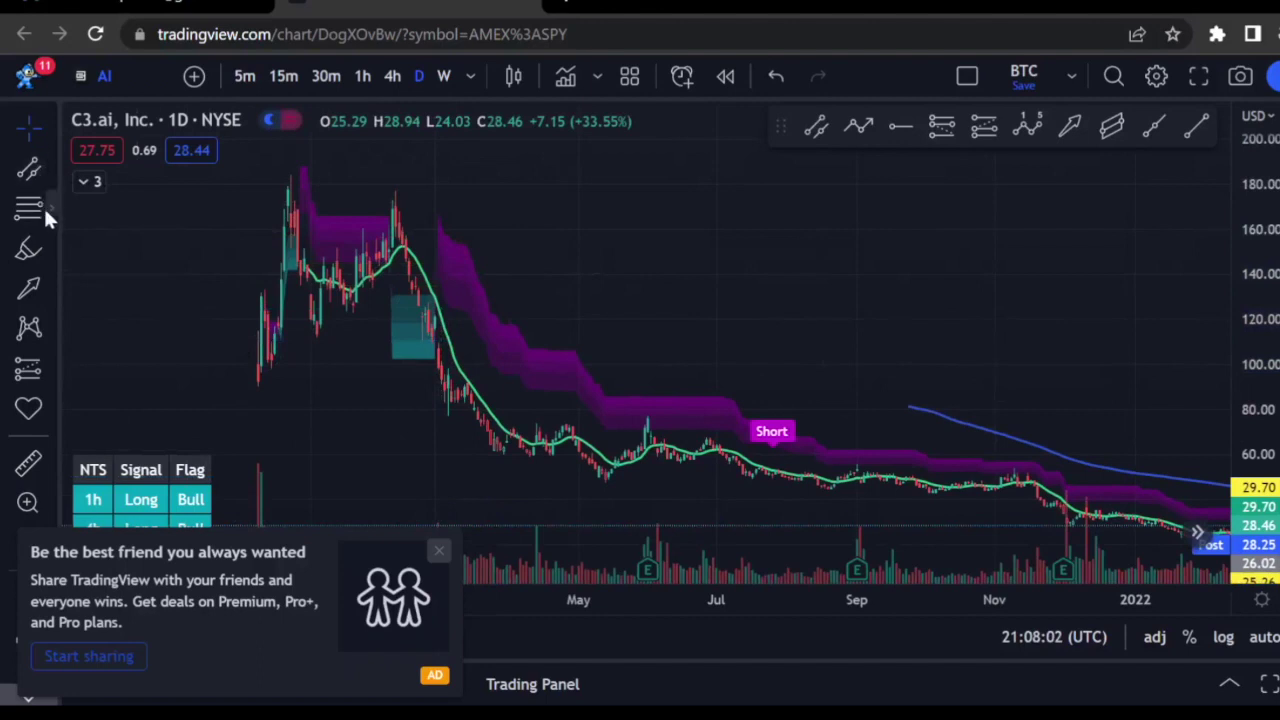
- Draw a Fib Retracement from the first peak at about 178.63 down to about 92.15, and delete it
click(287, 188)
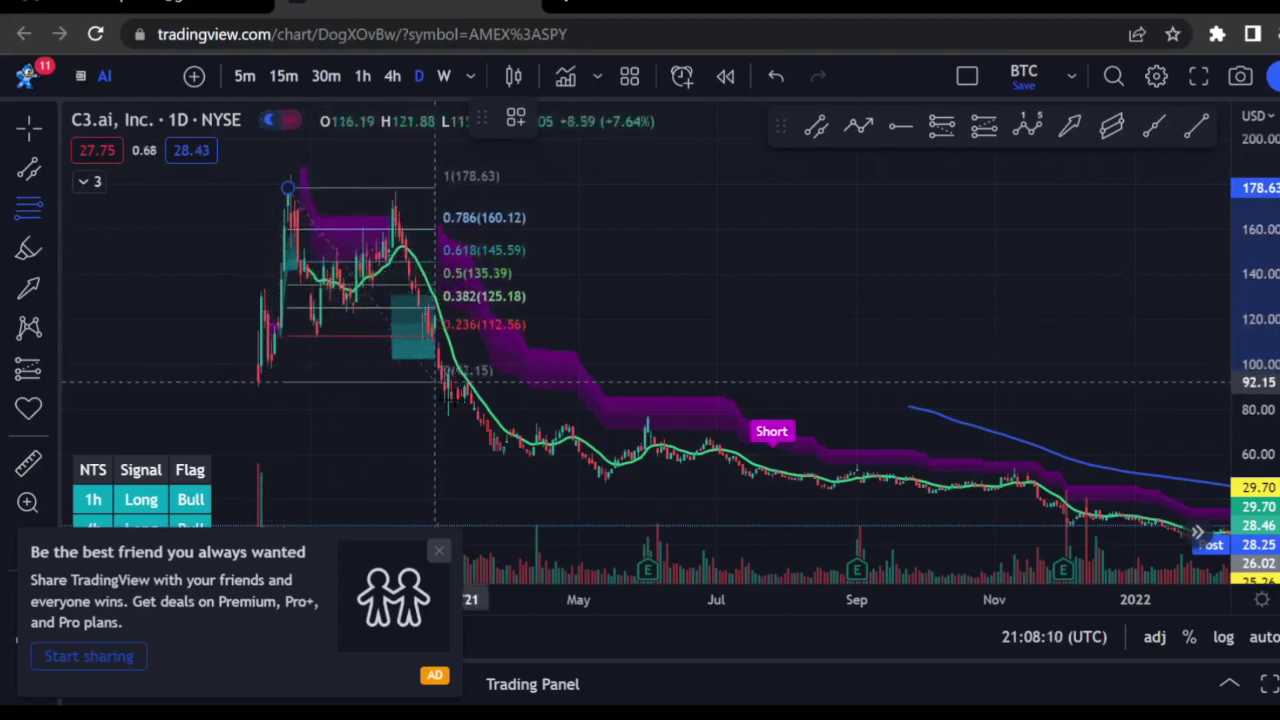
click(441, 382)
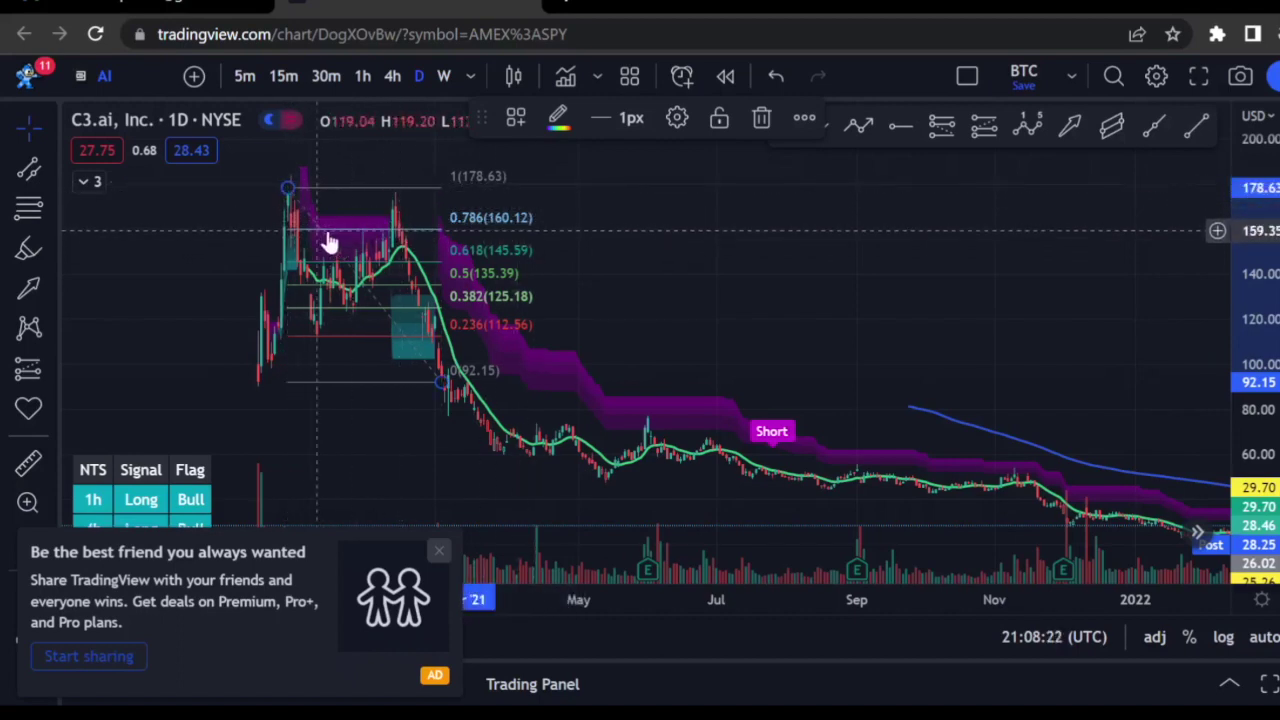
key(Delete)
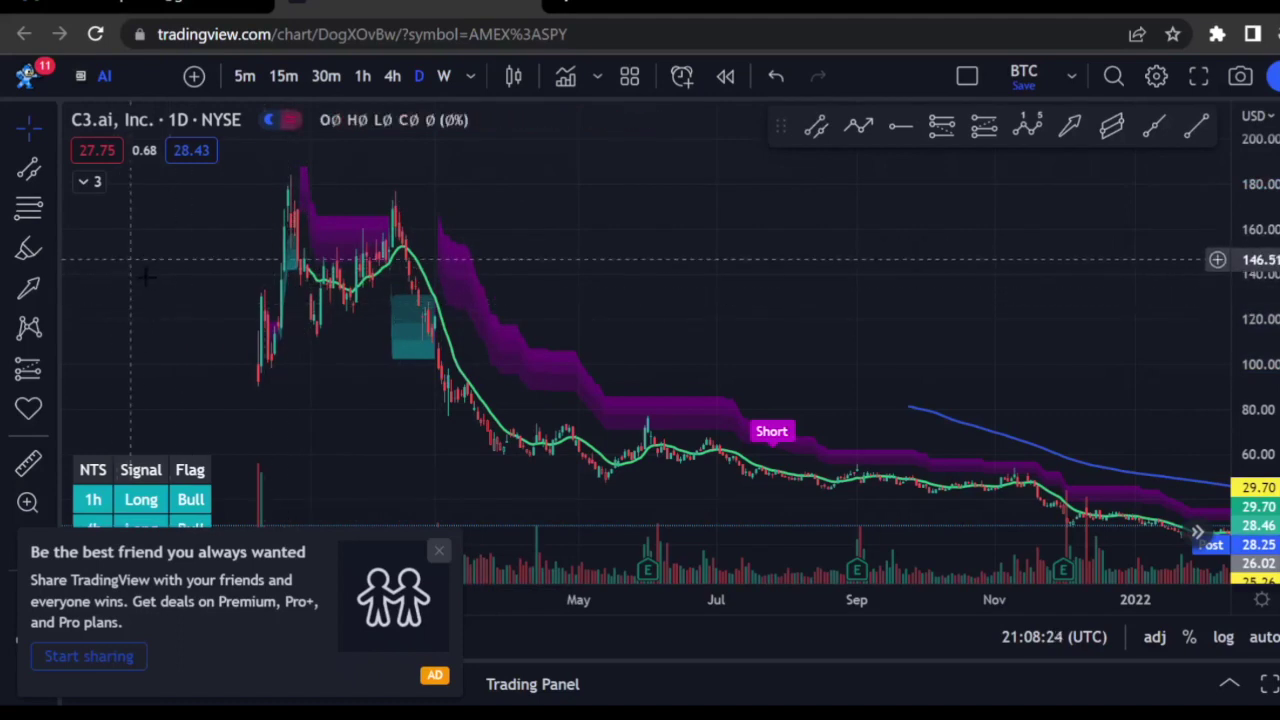
- Draw a Fib Retracement from the earliest low at about 93.14 to about 178.13, extending past the second peak, and delete it
click(28, 207)
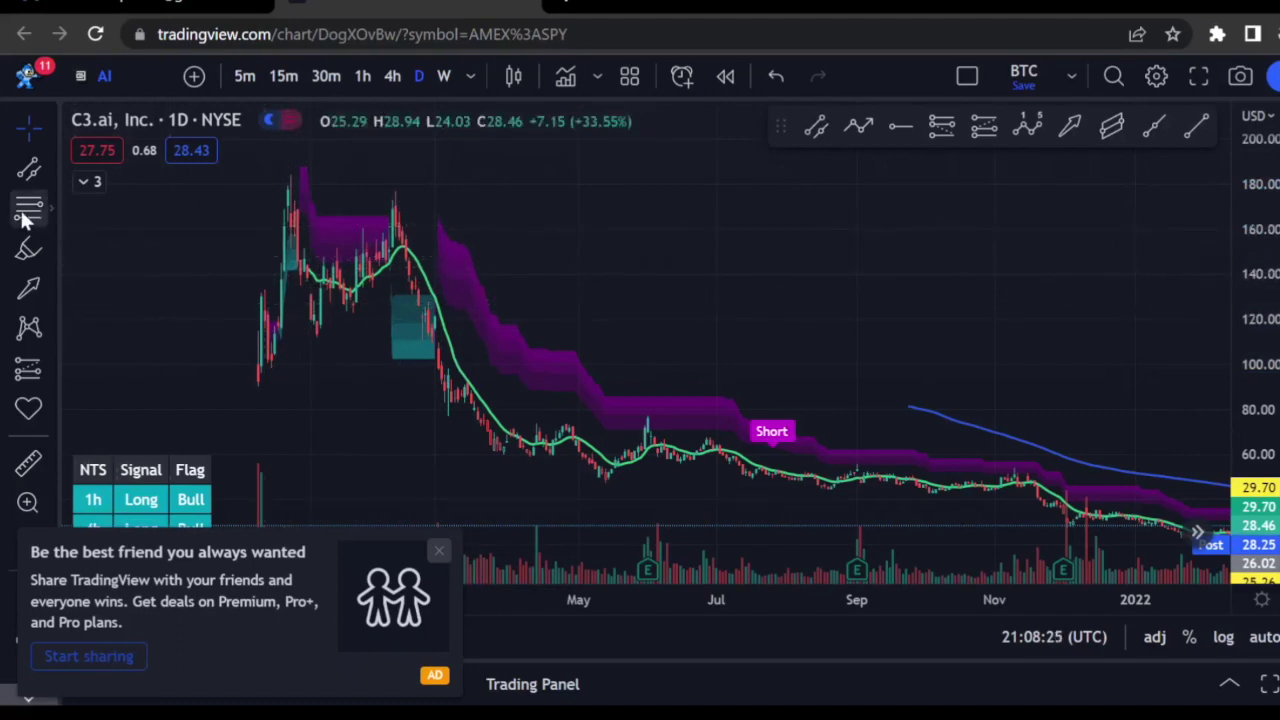
click(256, 380)
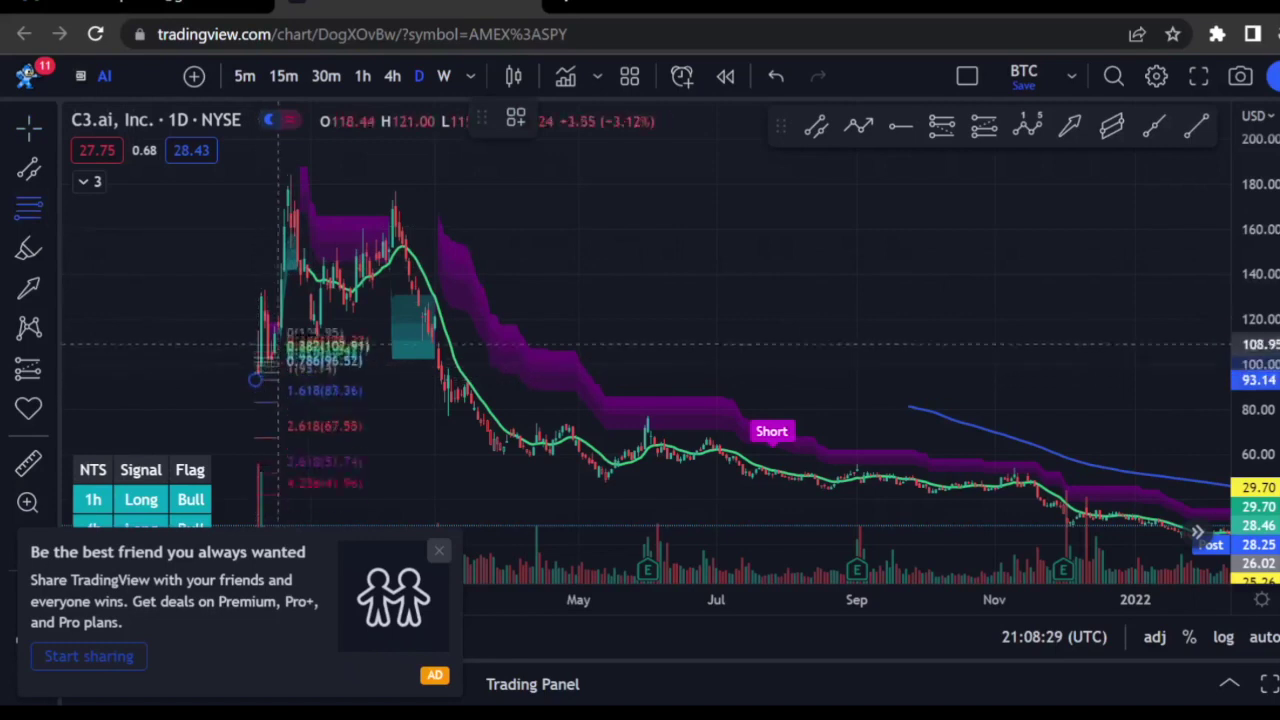
click(363, 188)
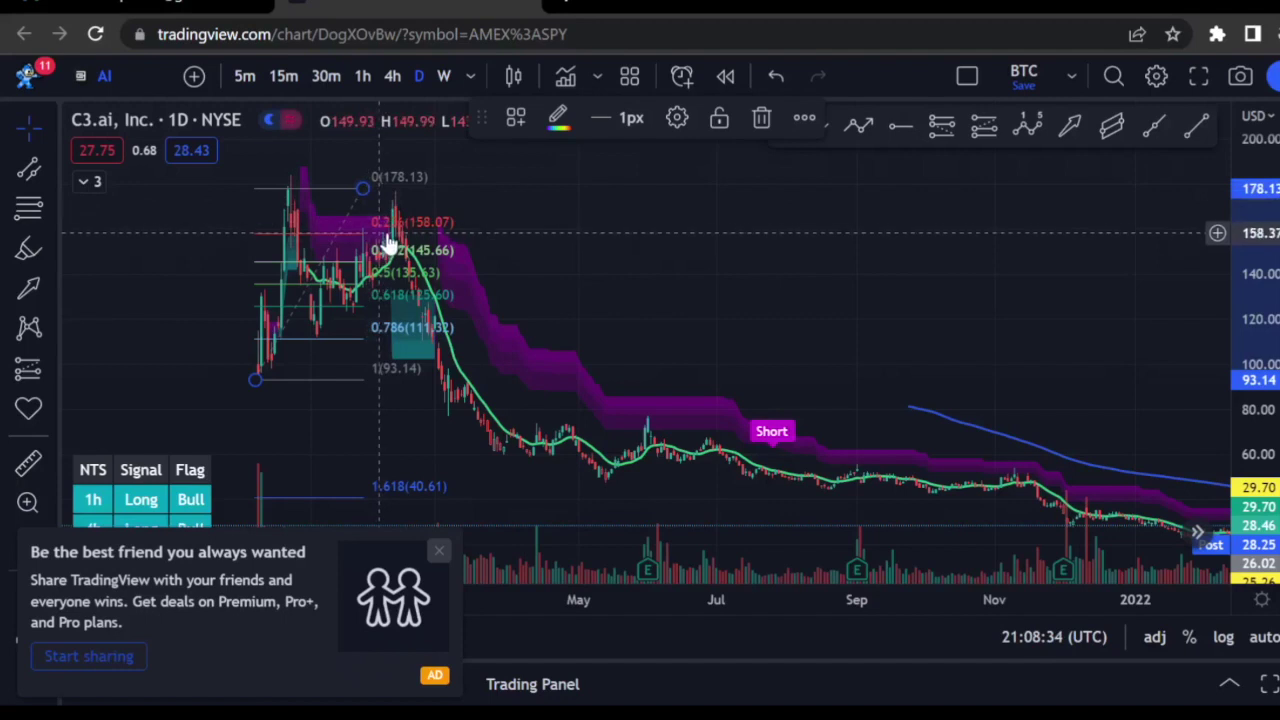
drag(363, 188, 461, 188)
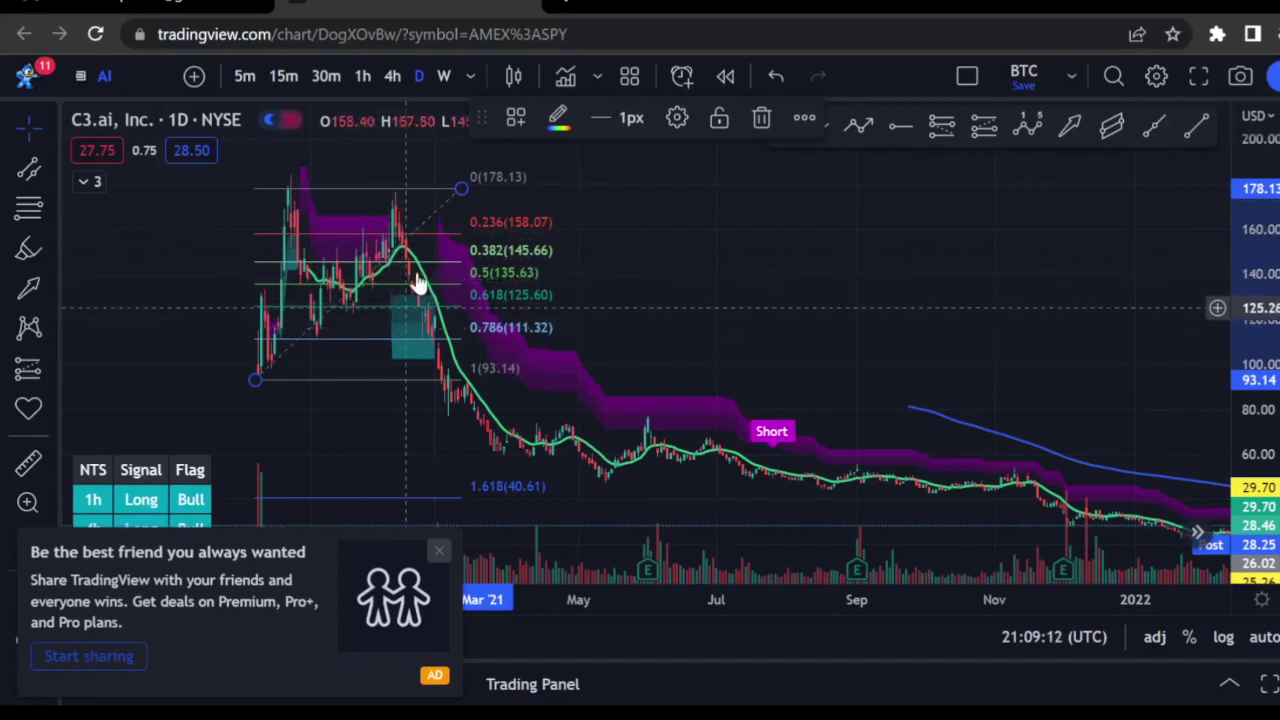
key(Delete)
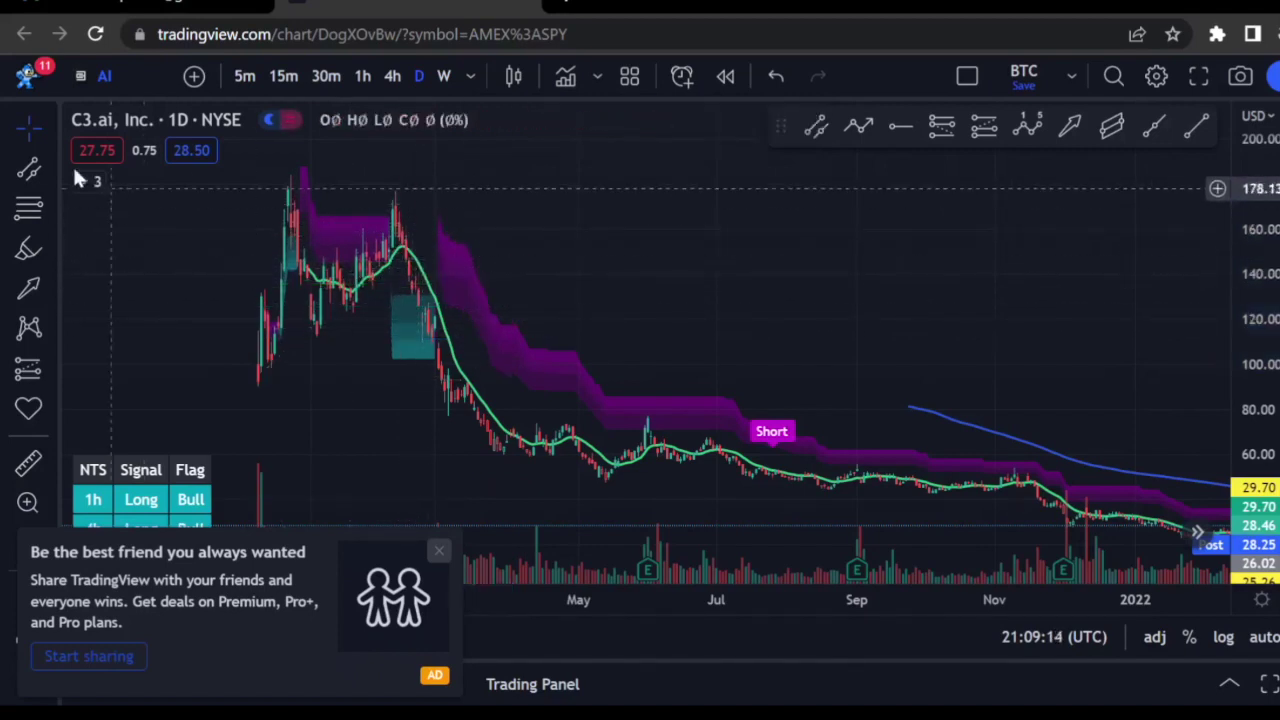
- Draw a Fib Retracement from about 177.14 past the second peak back to the earliest low at about 92.15, and delete it
click(28, 210)
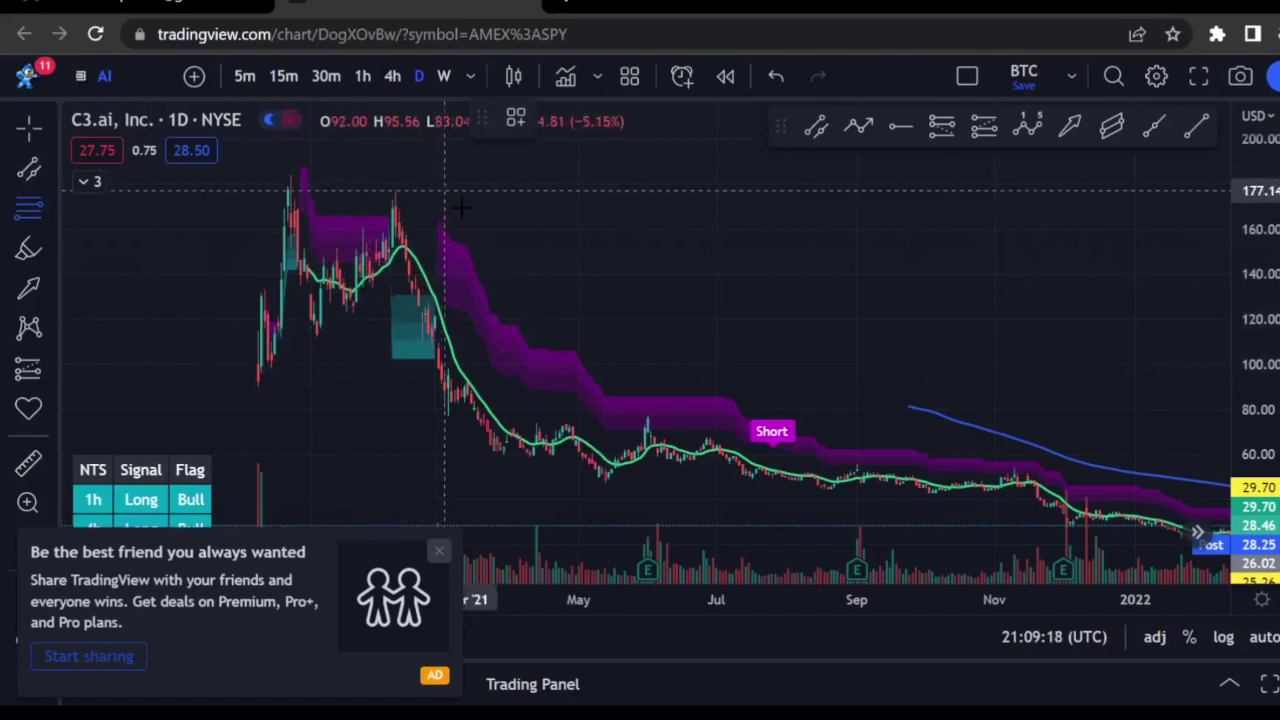
mouse_move(444, 190)
mouse_down()
mouse_move(371, 229)
mouse_move(286, 323)
mouse_move(263, 380)
mouse_up()
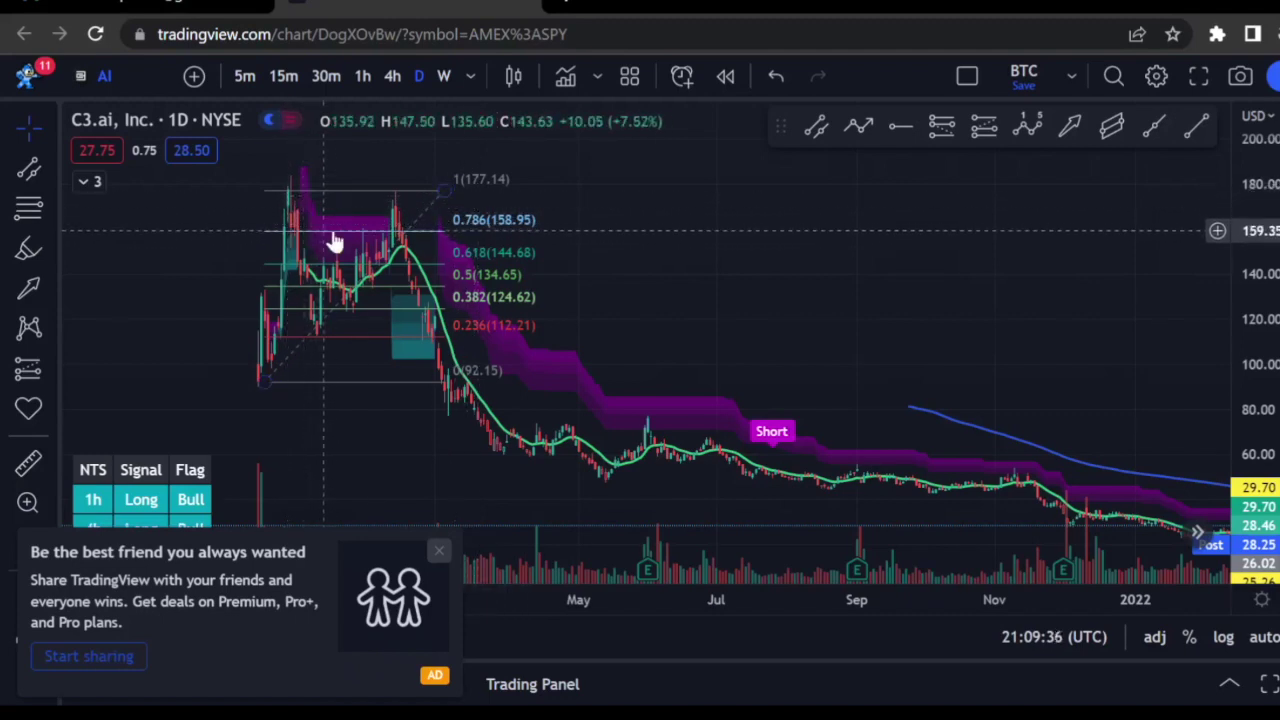
click(437, 214)
key(Delete)
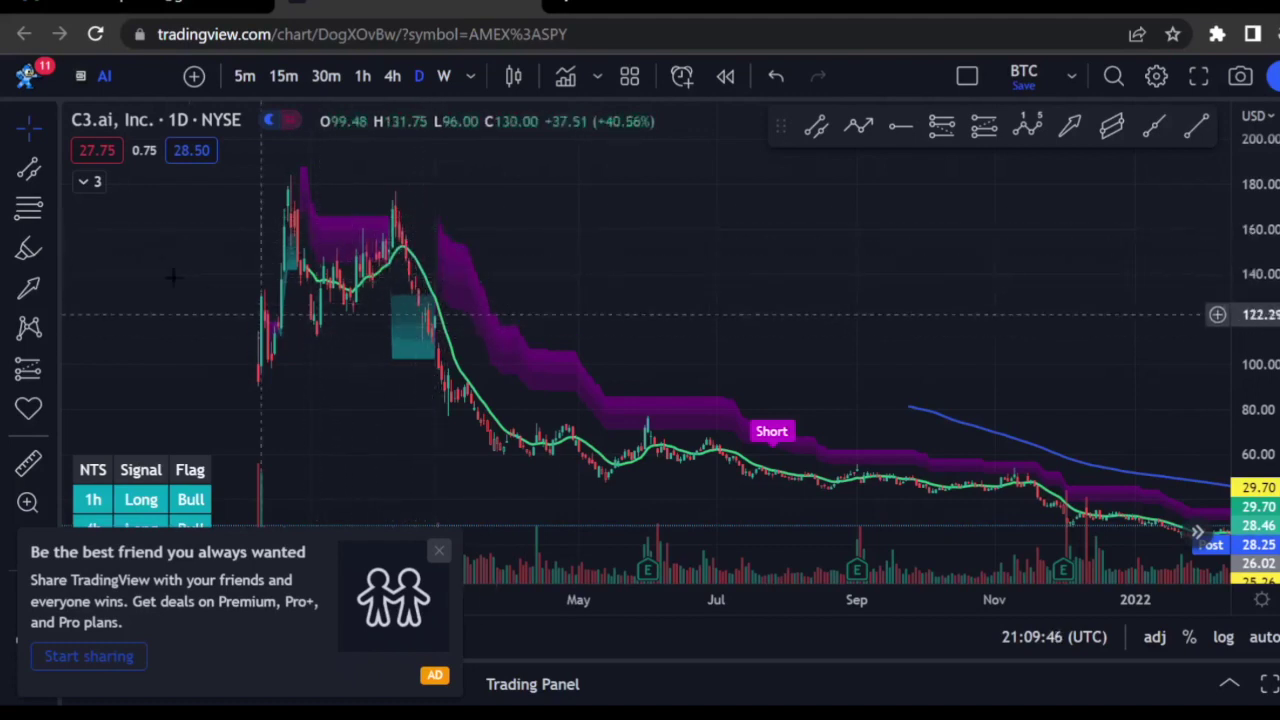
- Draw a Fib Retracement from the first peak at about 177.64 down to about 113.40 on 25 March 2021, and delete it
click(30, 207)
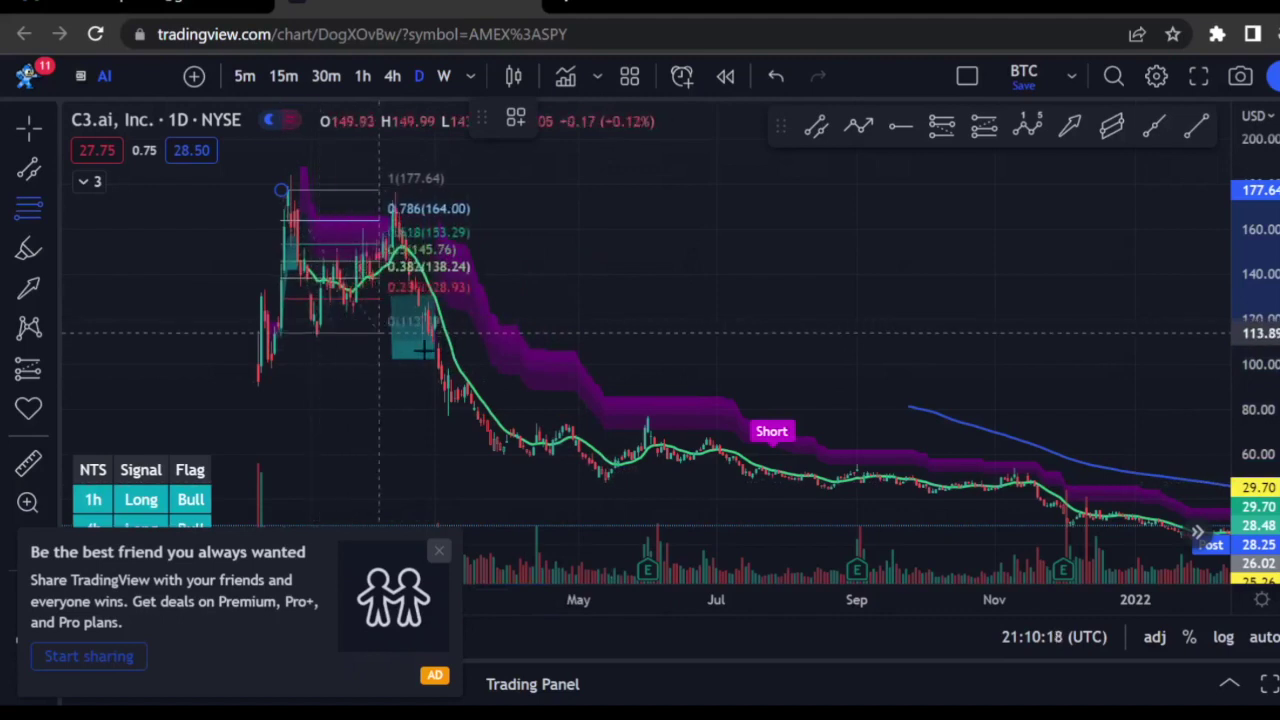
click(494, 330)
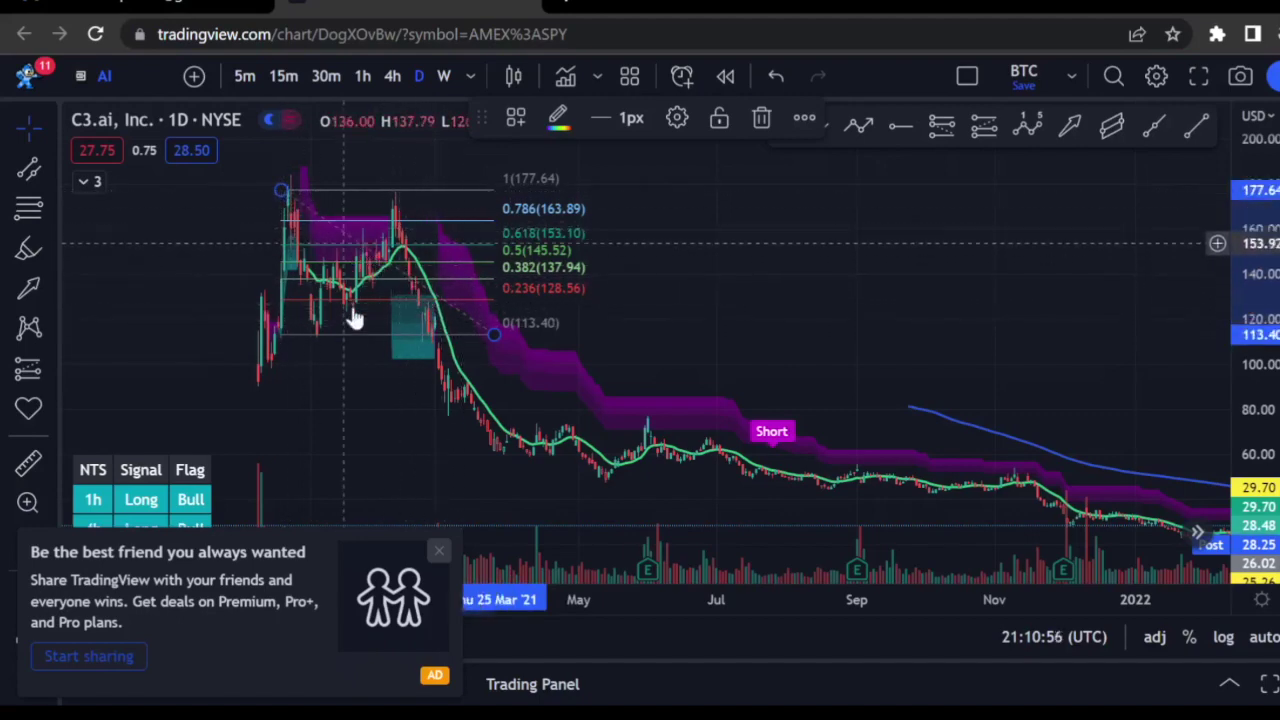
key(Delete)
- Draw a Fib Retracement from the first peak at about 178.13 to the May 2021 low at about 48.17, and delete it
click(40, 207)
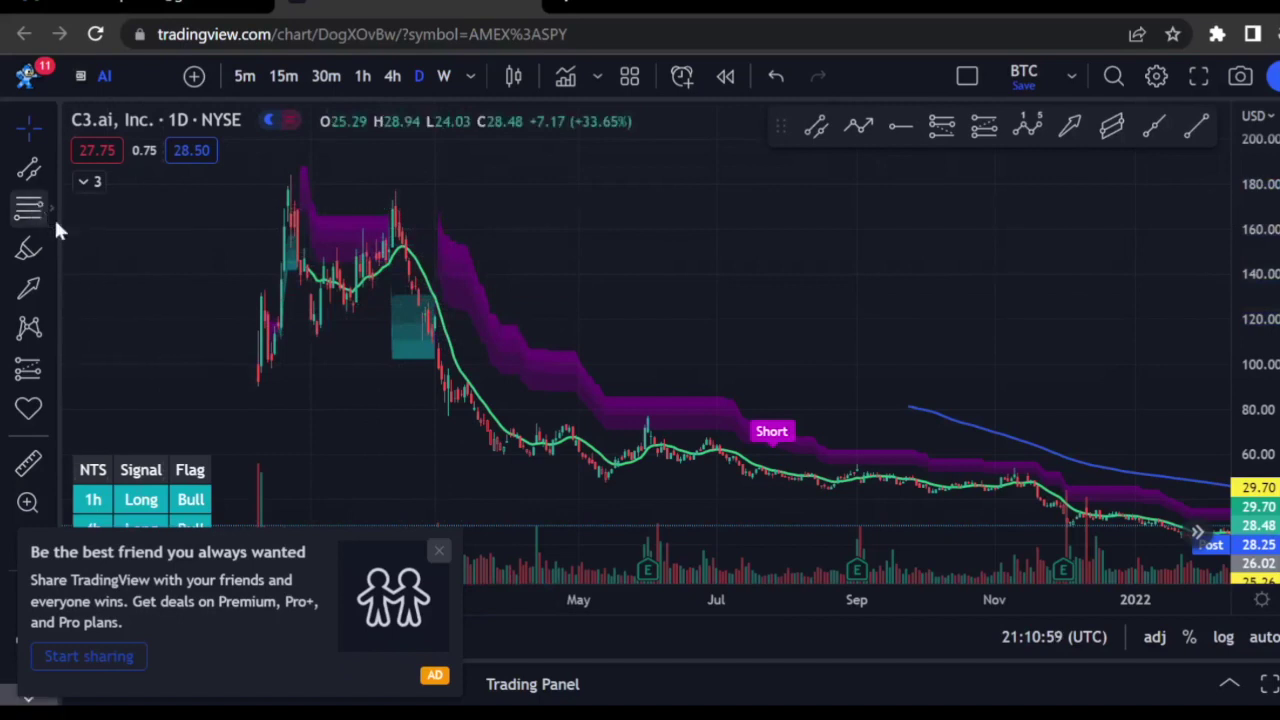
click(290, 188)
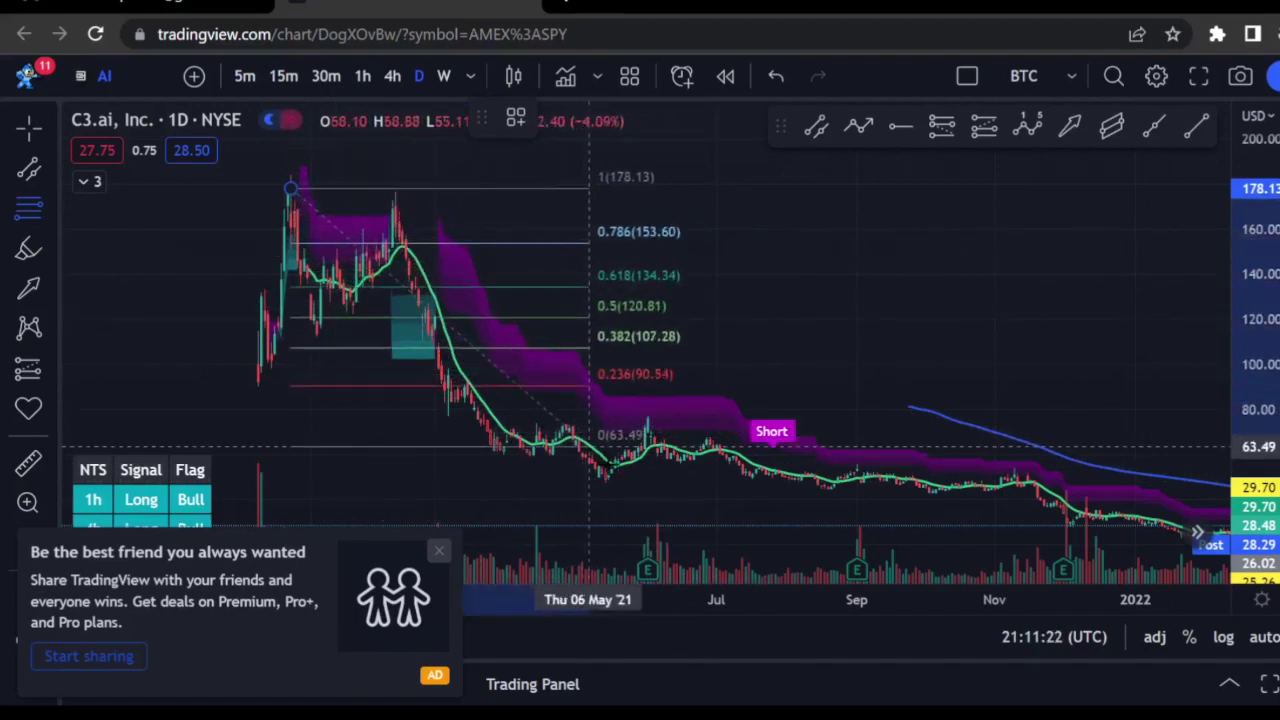
click(607, 481)
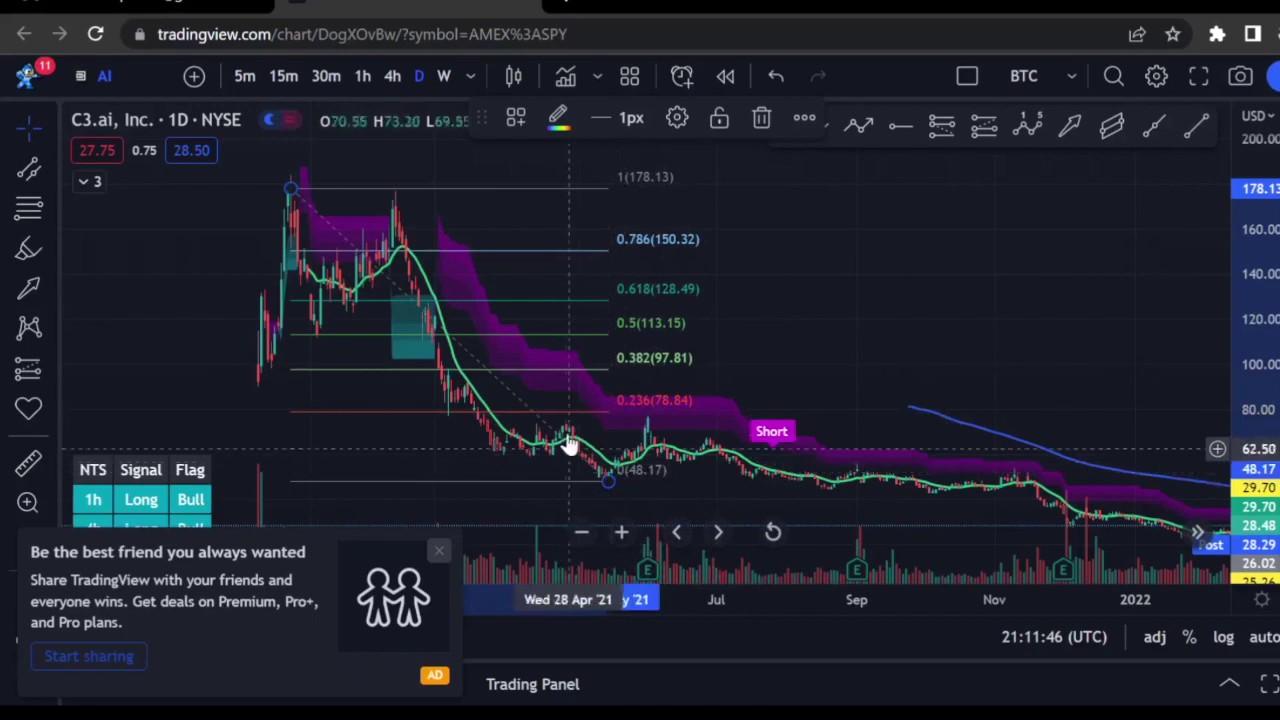
key(Delete)
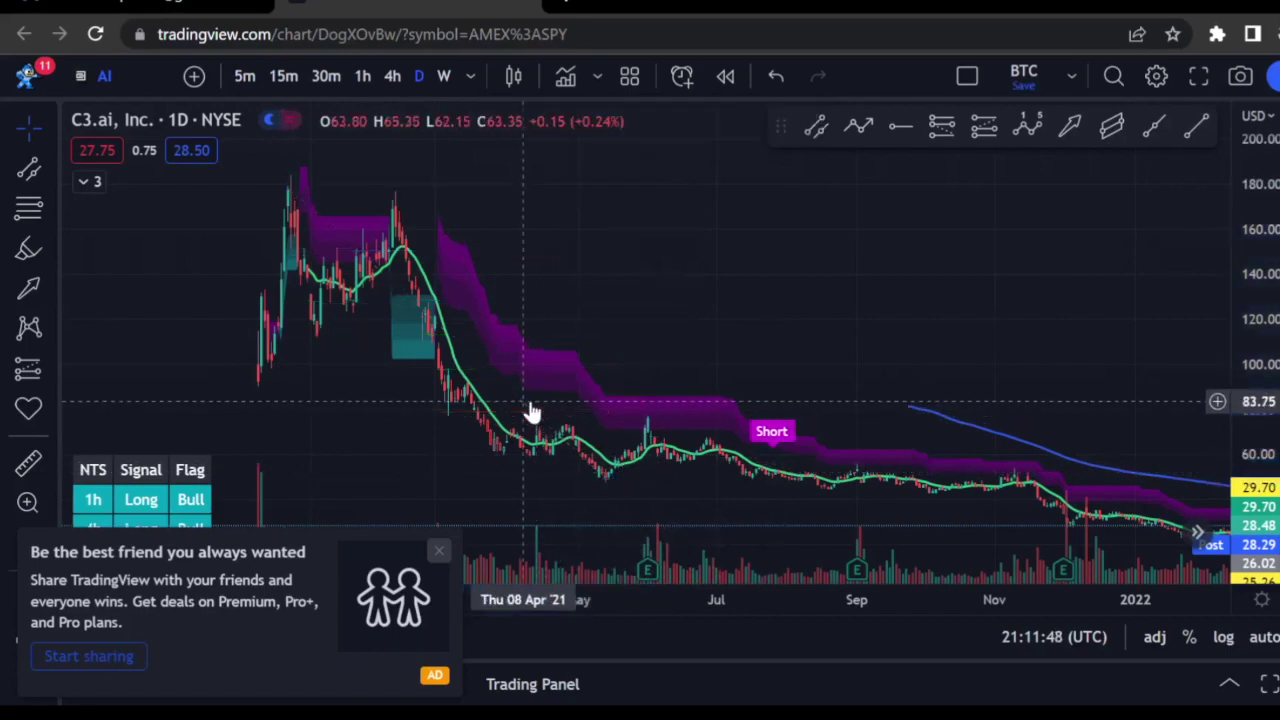
- Draw a Trend-Based Fib Extension from the 9 December 2020 low at about 92.77 up to about 130.70 and back down to about 102.04
click(51, 197)
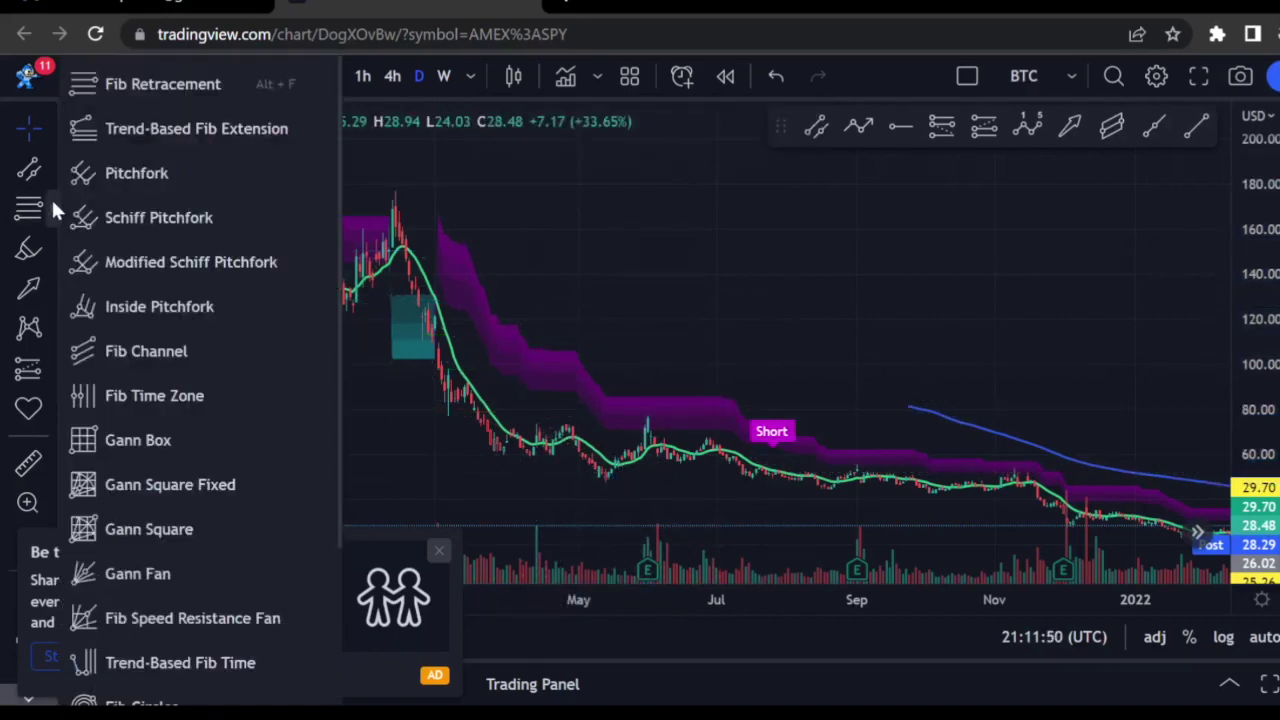
click(216, 129)
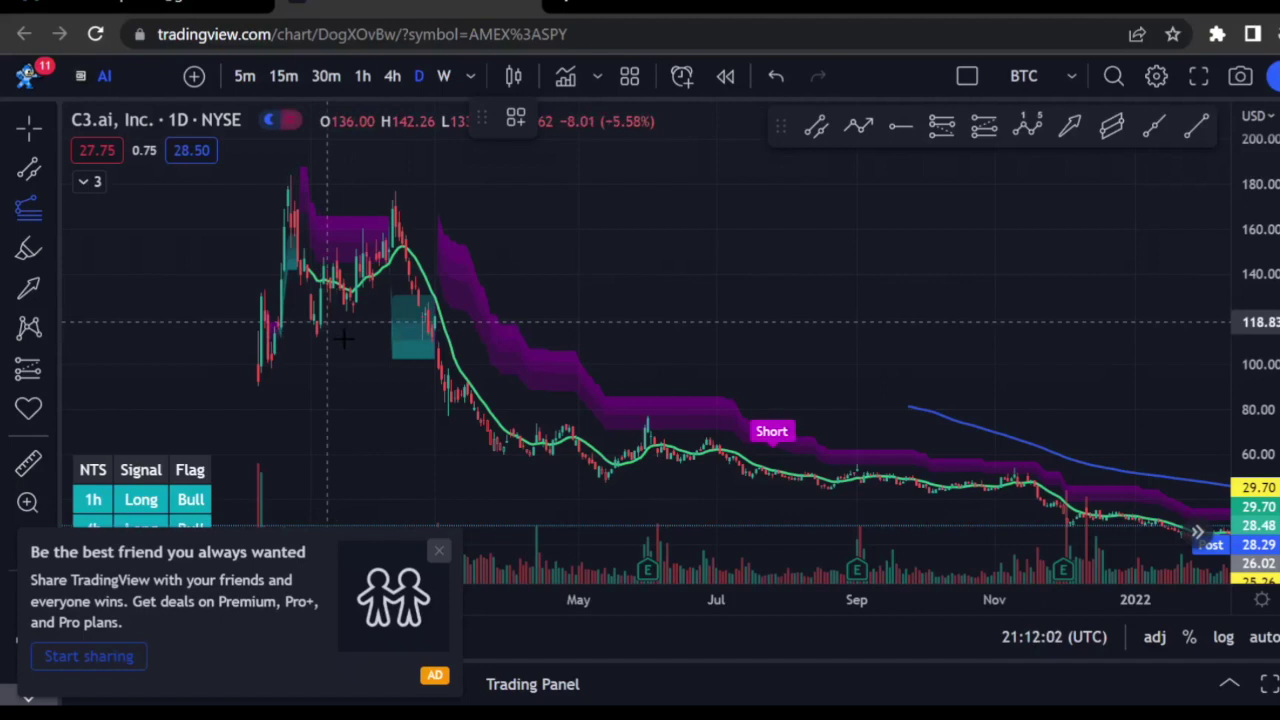
click(32, 120)
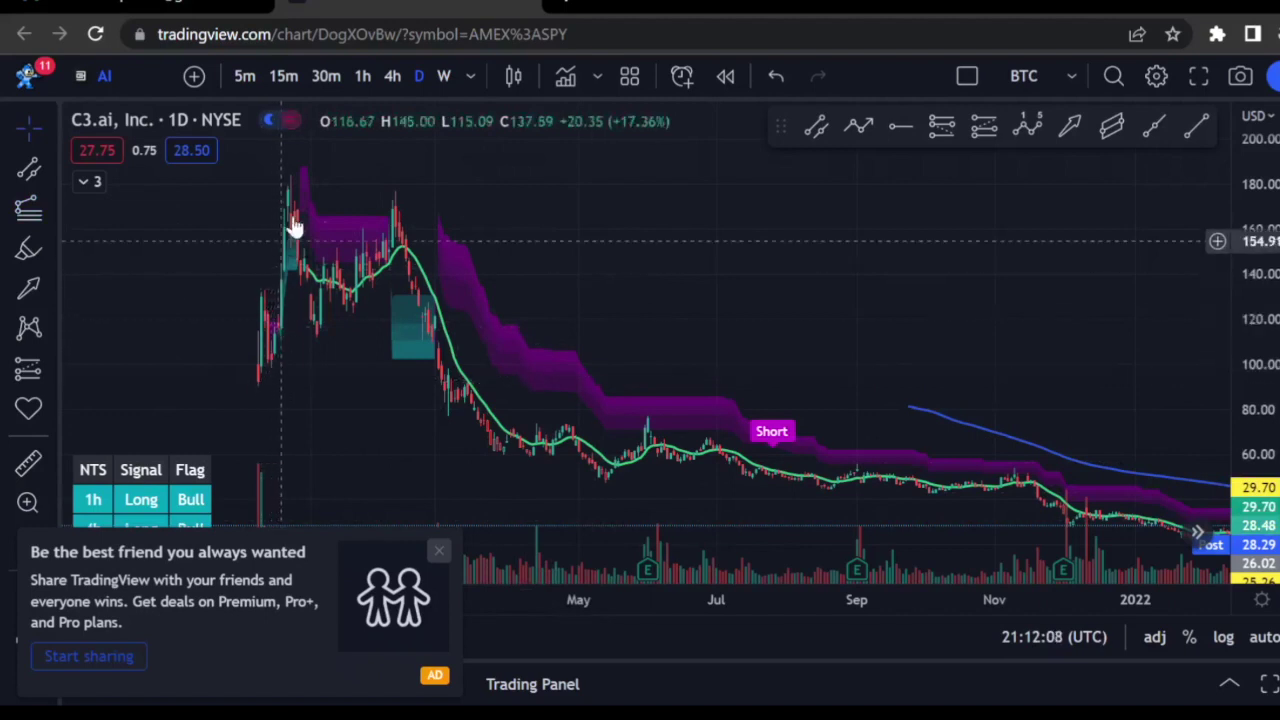
drag(365, 398, 617, 429)
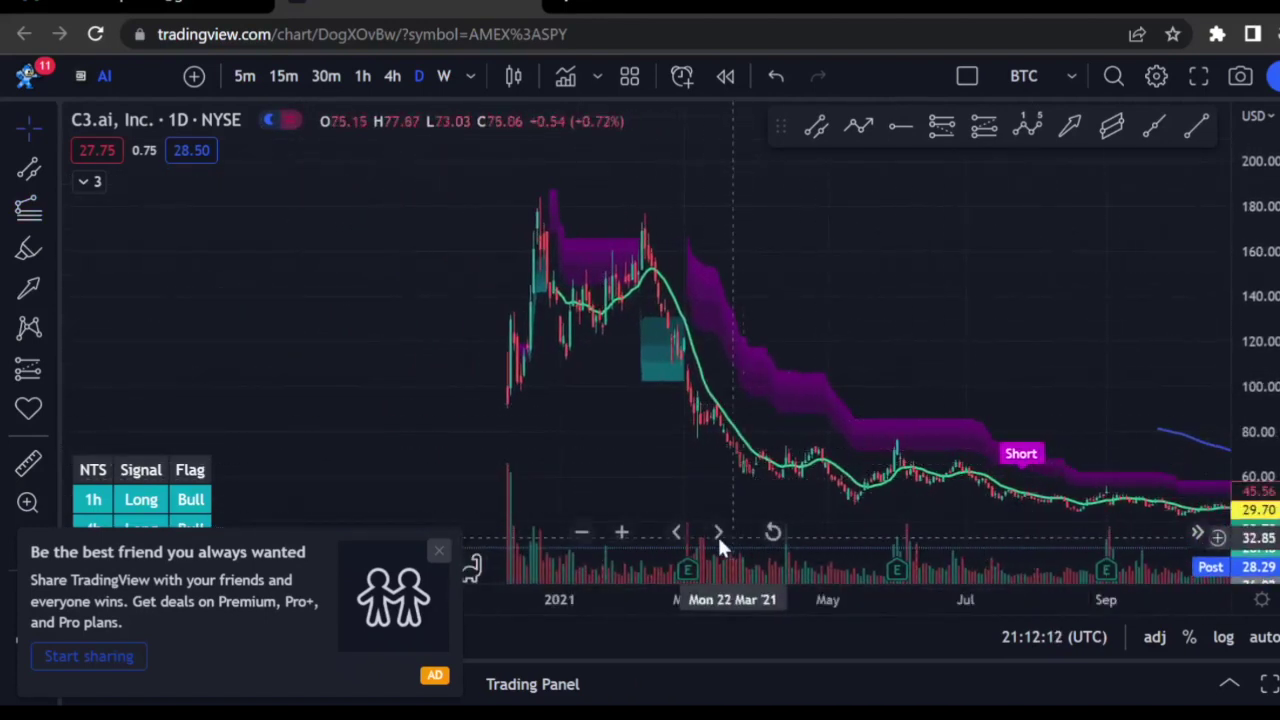
click(620, 533)
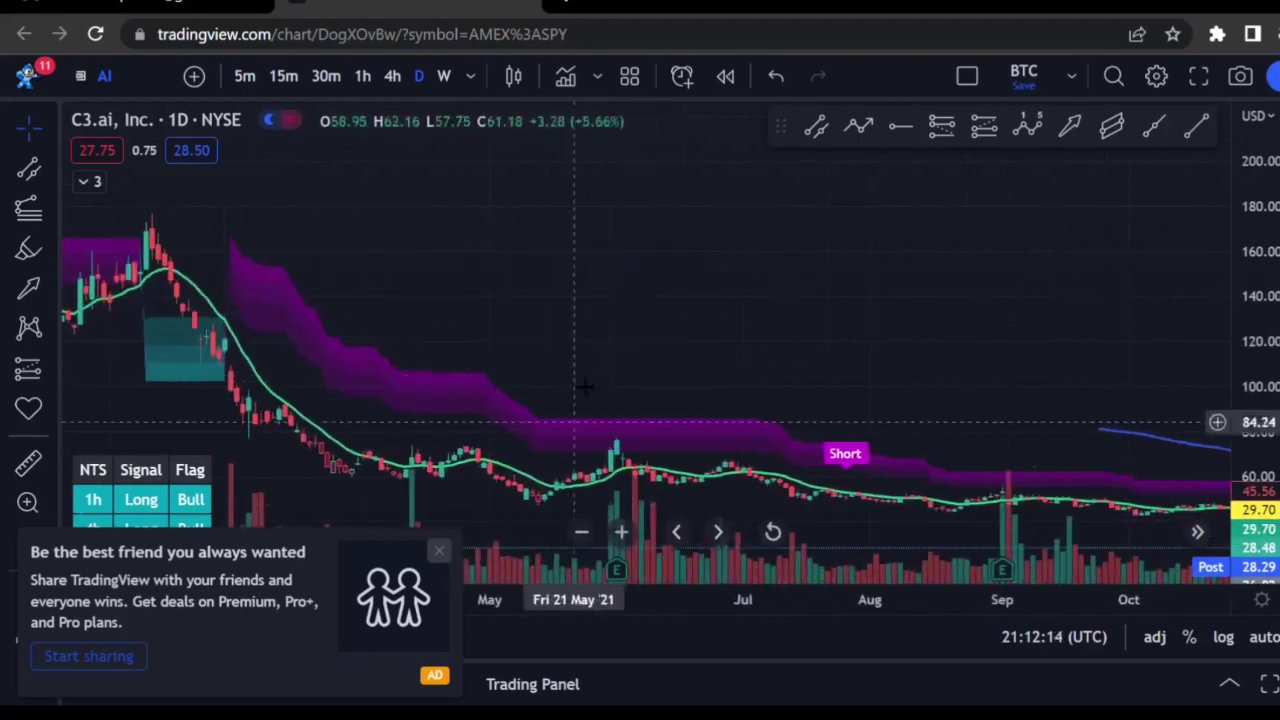
drag(586, 390, 1175, 450)
drag(632, 465, 802, 462)
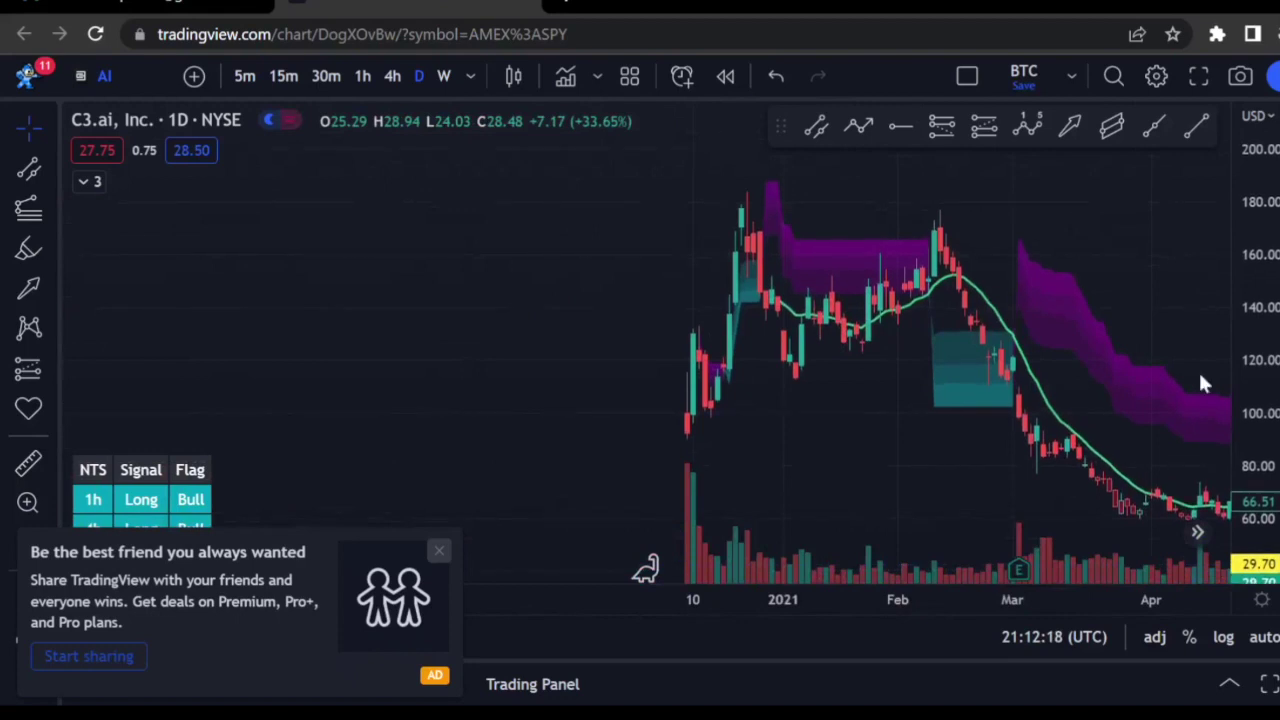
drag(914, 500, 733, 460)
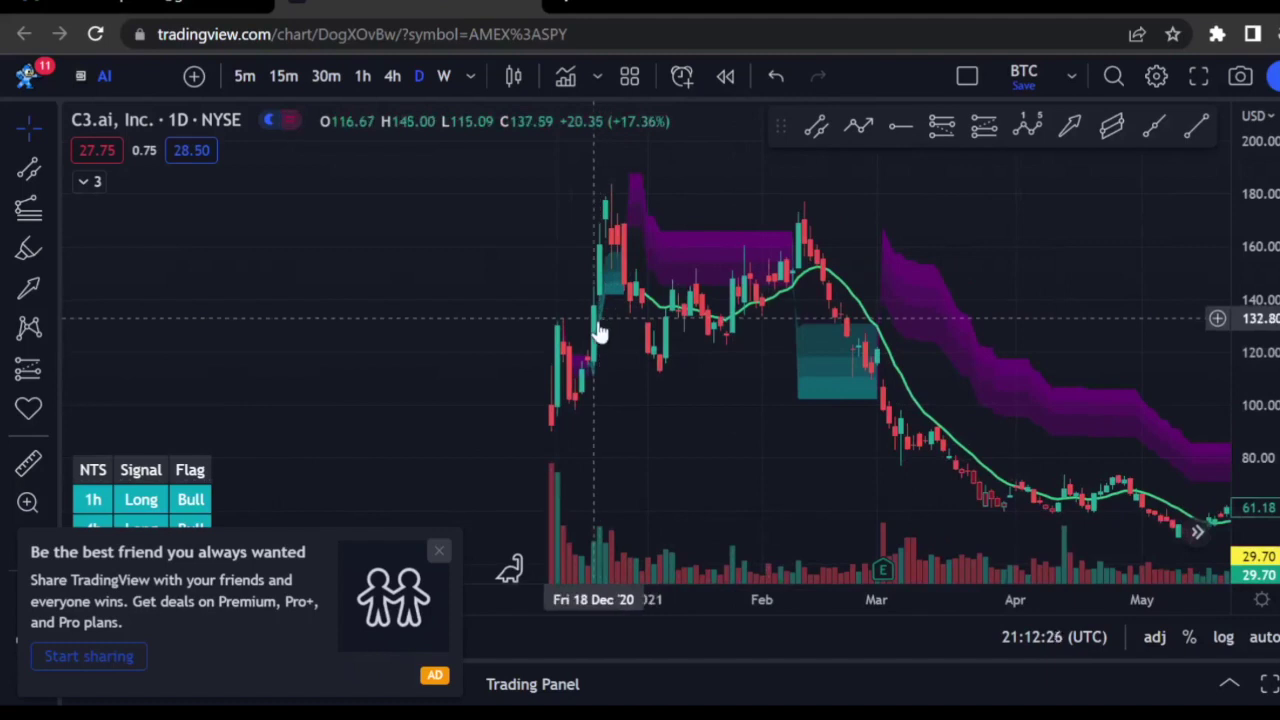
click(37, 207)
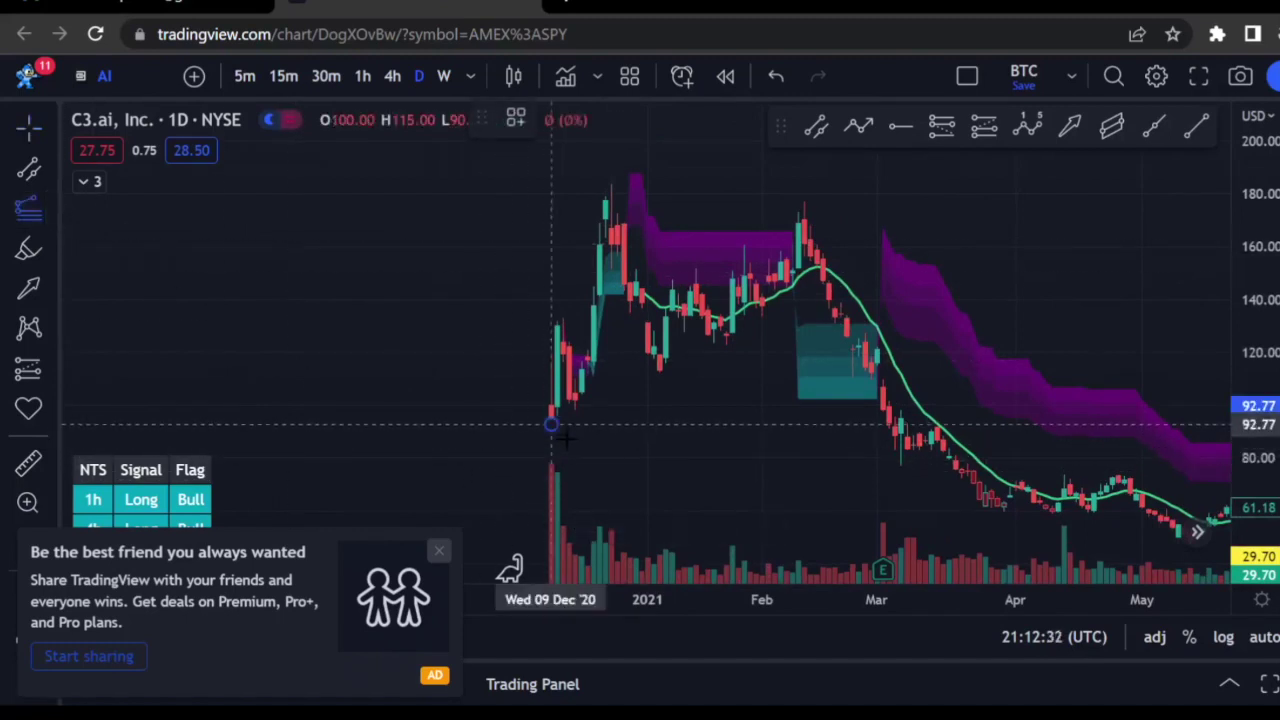
click(552, 393)
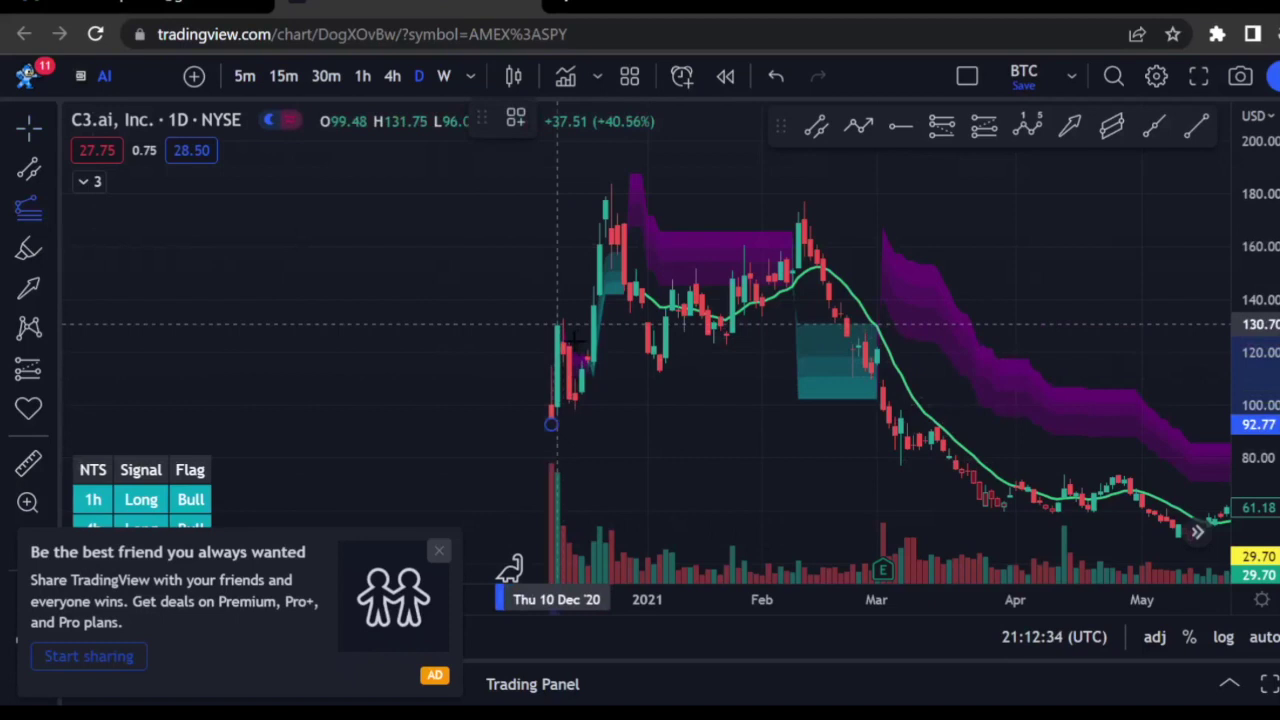
click(557, 325)
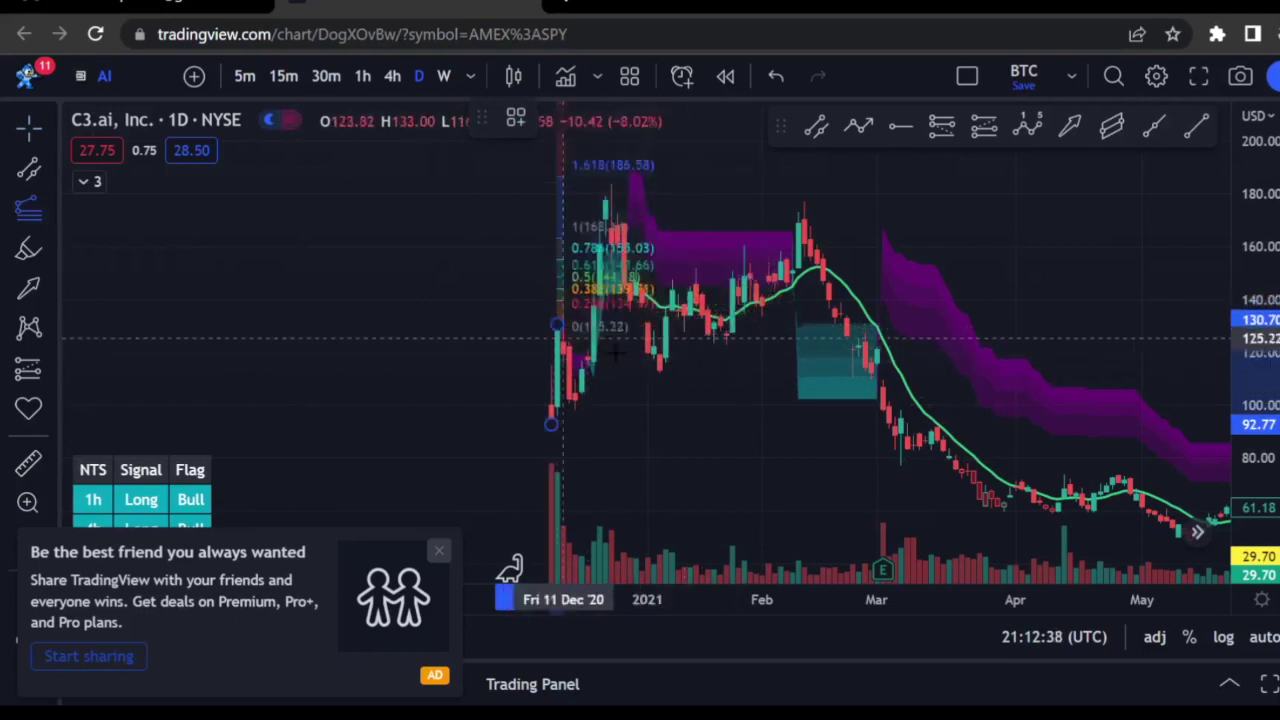
click(672, 337)
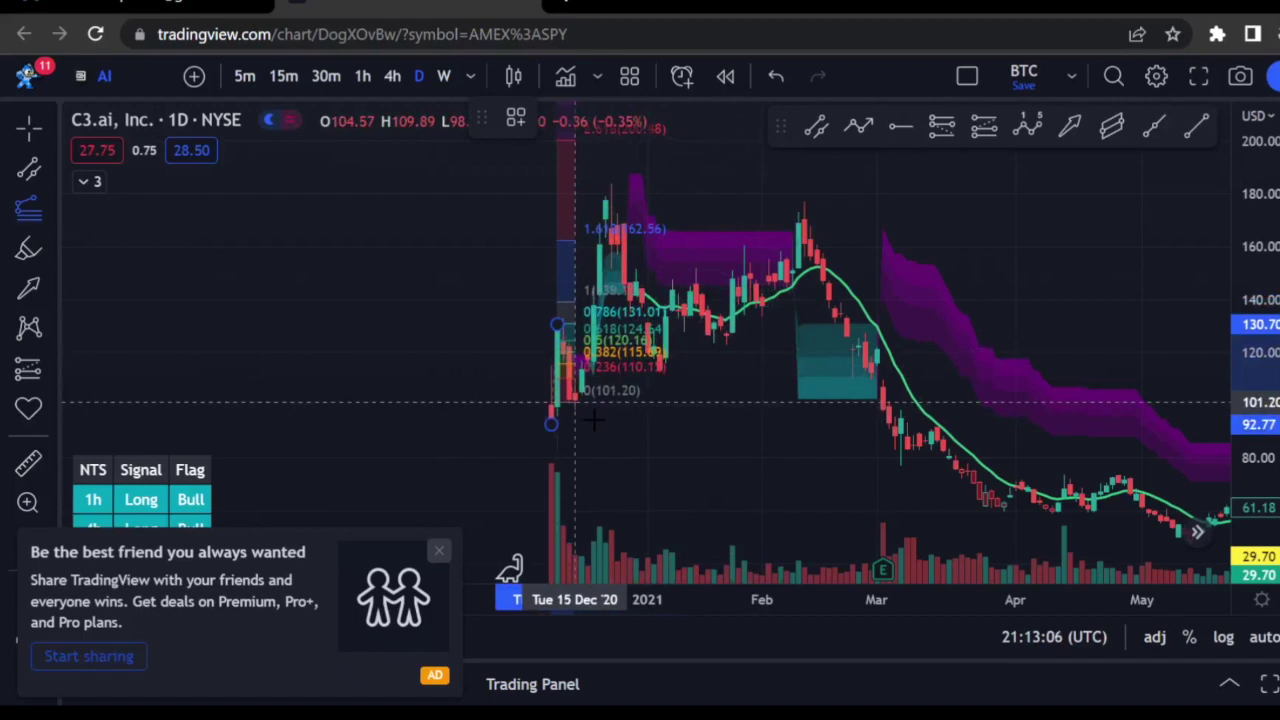
click(672, 400)
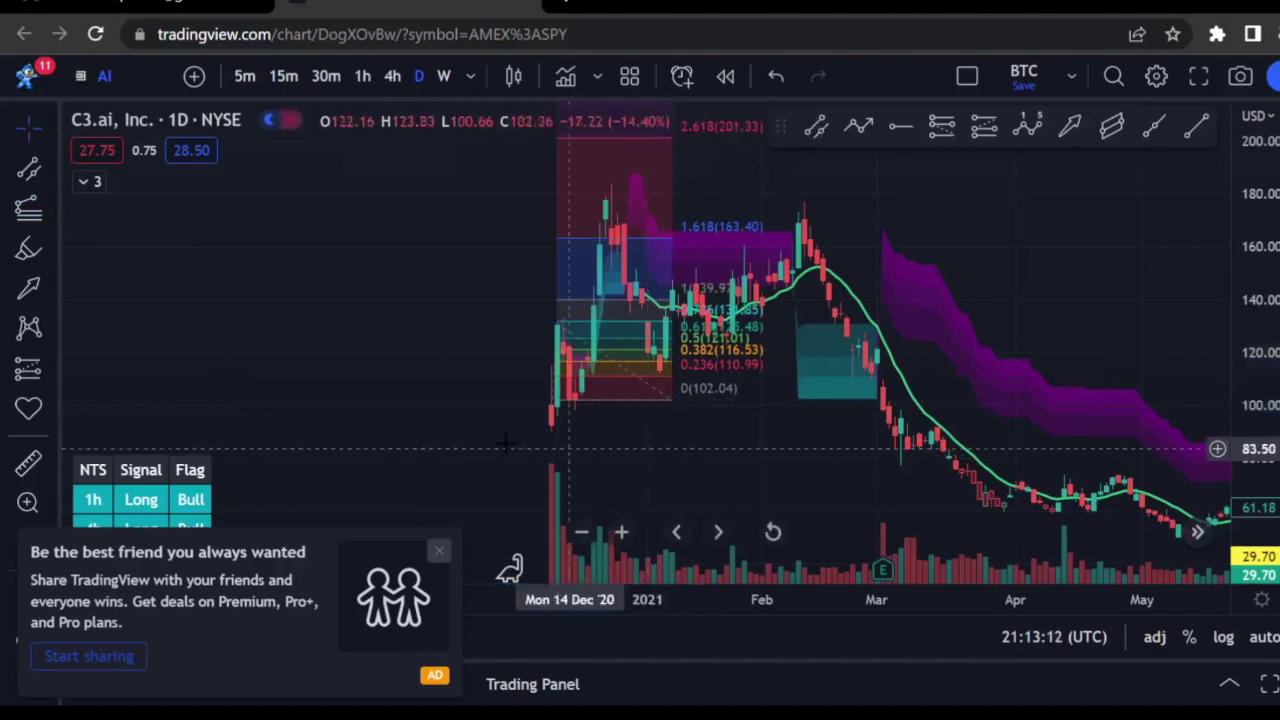
drag(410, 408, 1062, 409)
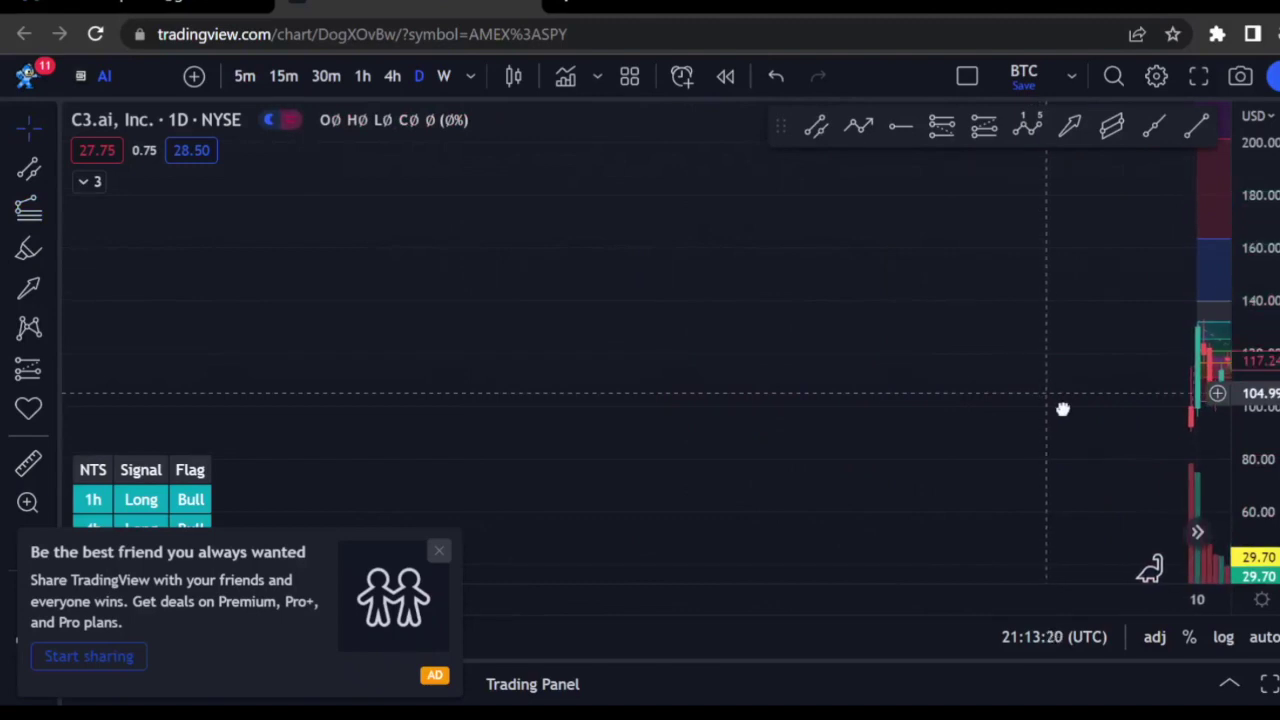
drag(1063, 401, 1066, 433)
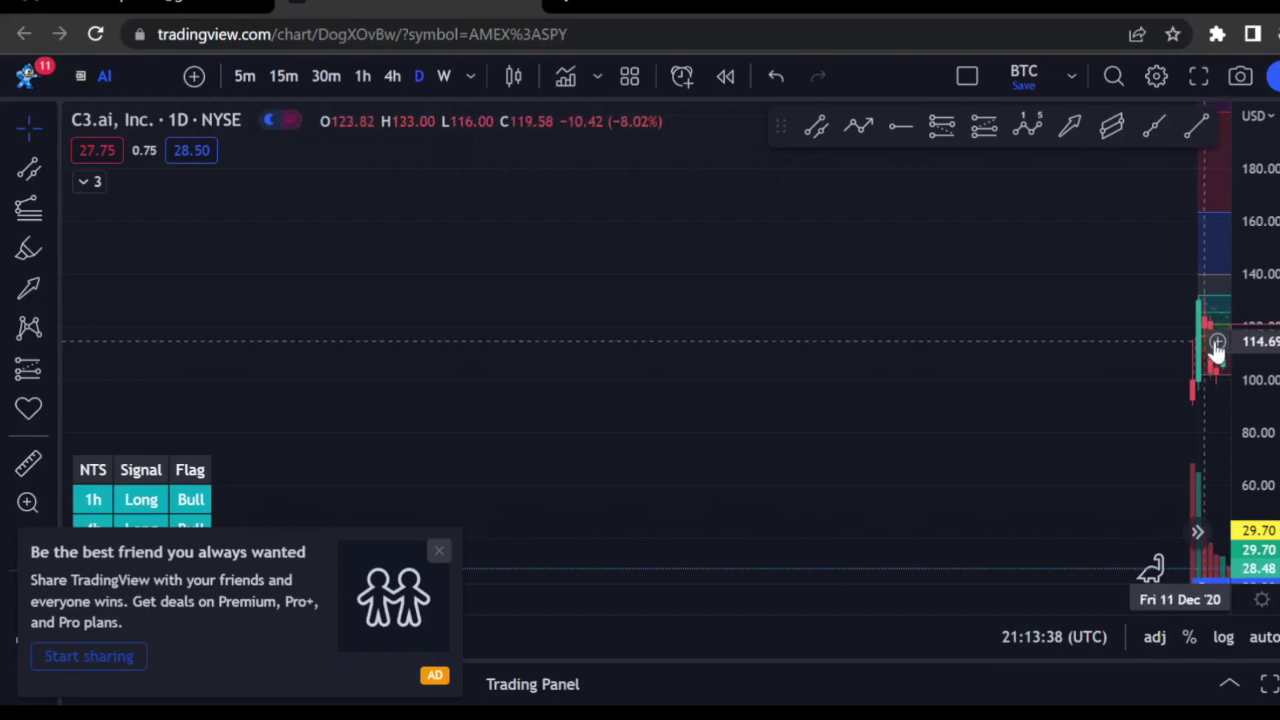
scroll(1186, 350, up, 5)
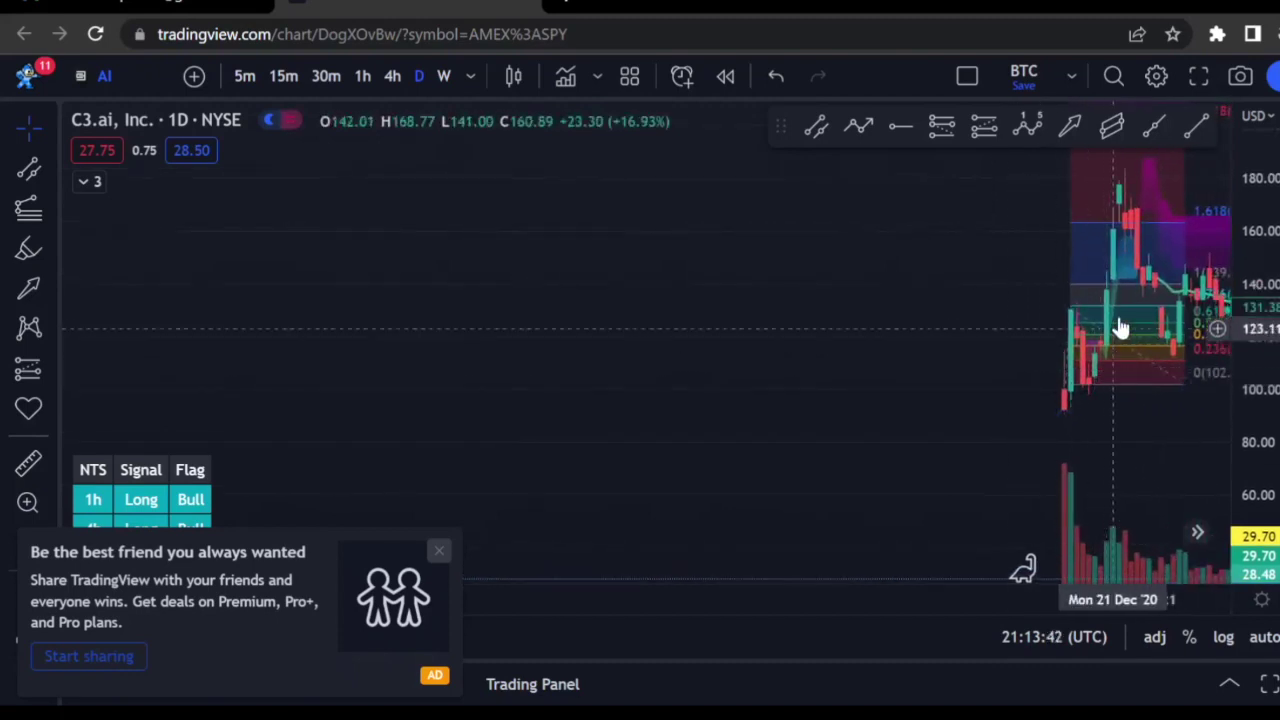
- Move the third anchor of the Trend-Based Fib Extension back onto the December 2020 pullback low at about 102.47
drag(1066, 360, 1150, 382)
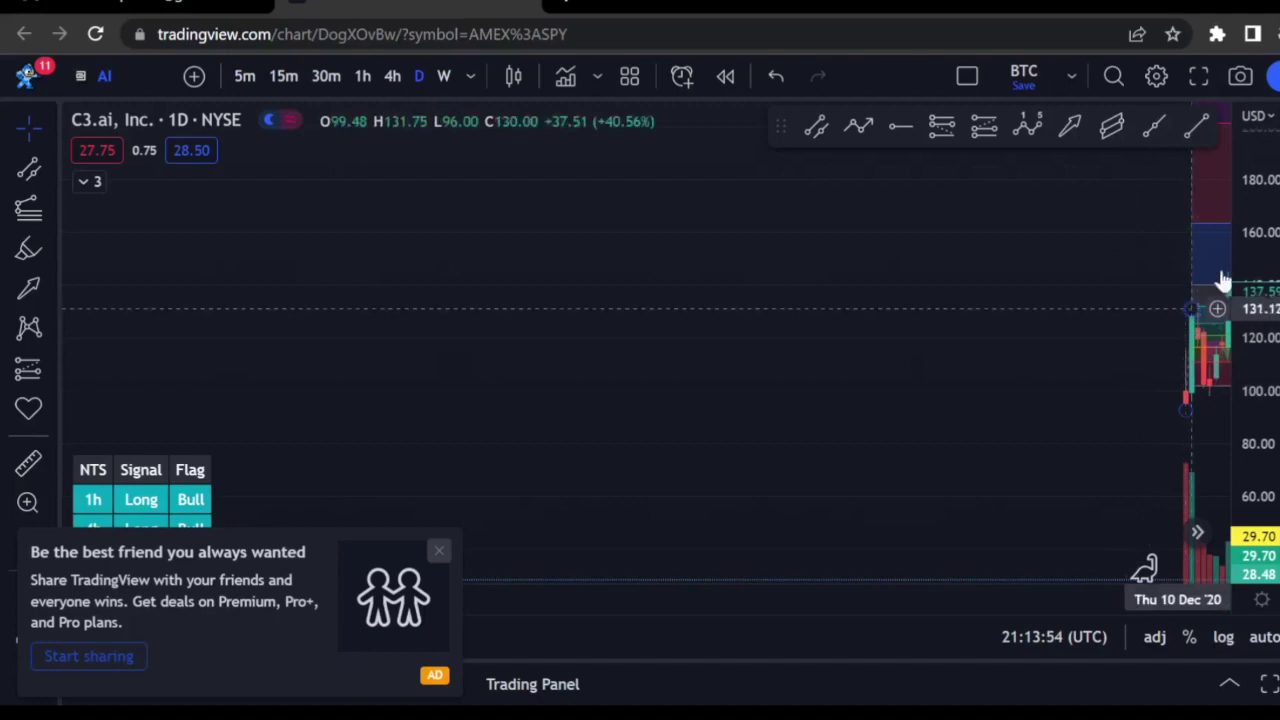
drag(1150, 359, 886, 369)
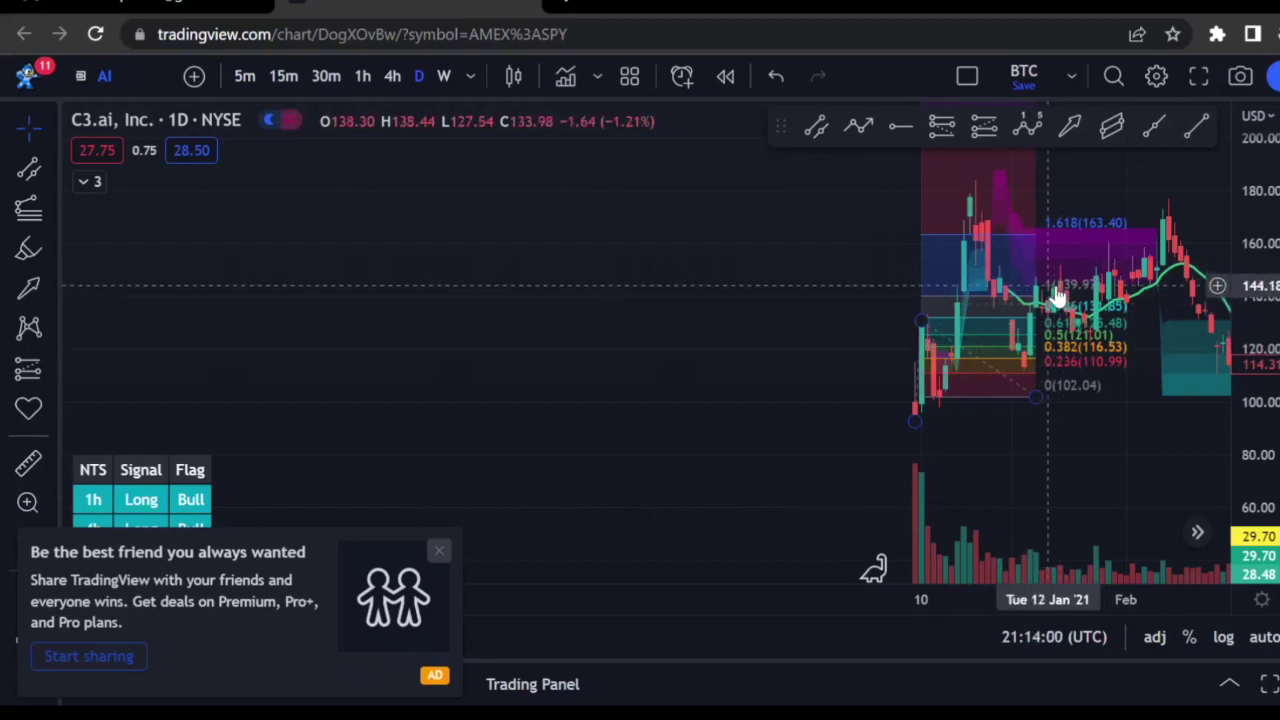
drag(1100, 410, 892, 414)
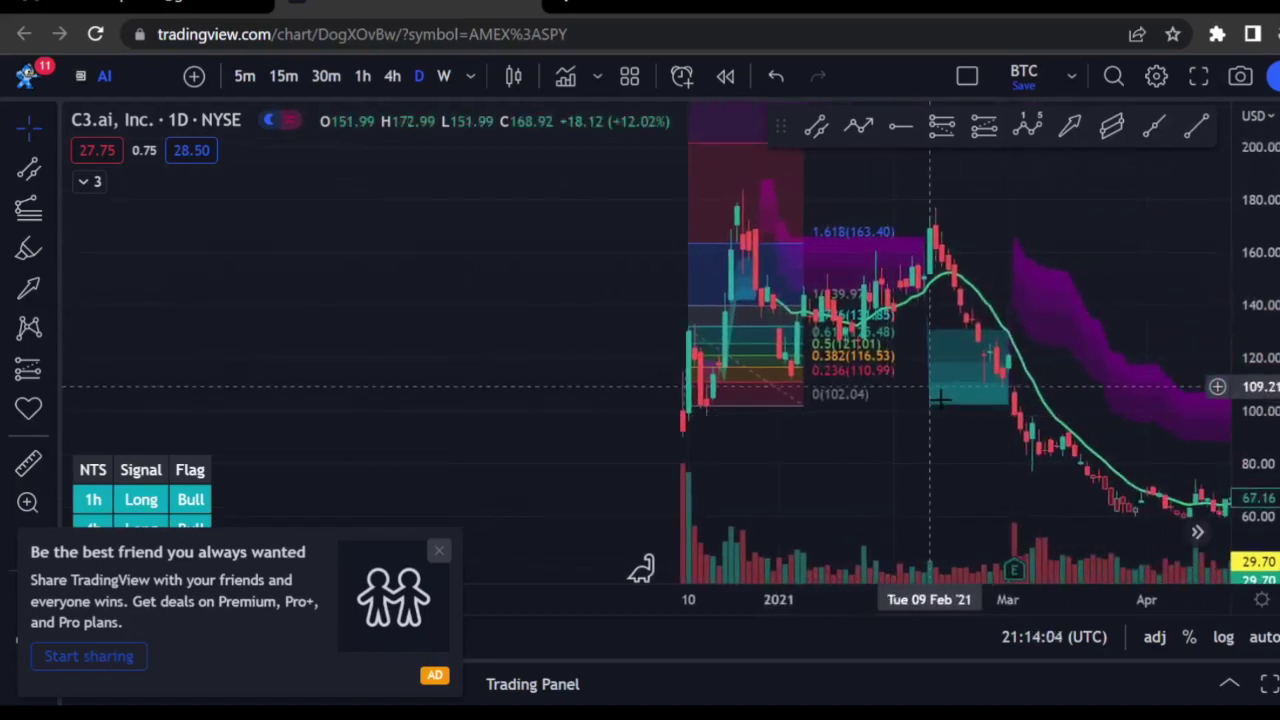
drag(851, 591, 657, 599)
drag(808, 486, 980, 500)
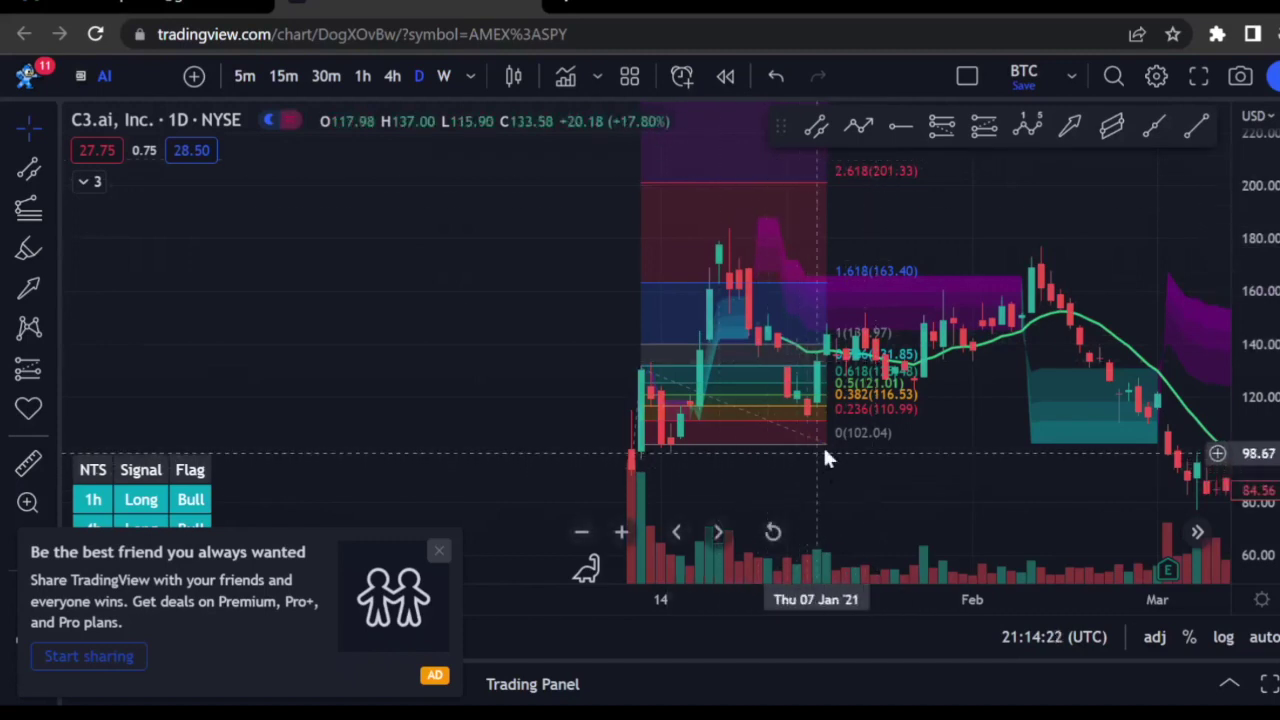
drag(825, 448, 669, 442)
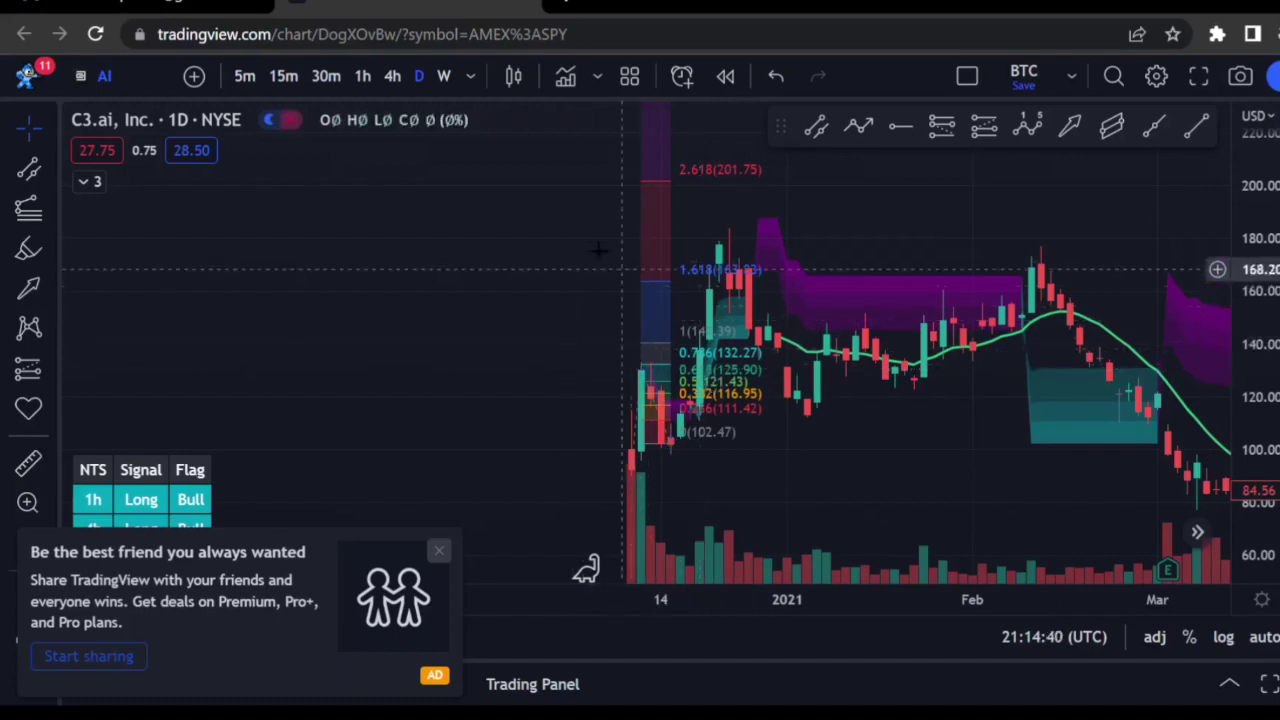
- Place horizontal rays at about 61.59 from 30 March 2021 and about 92.35 from 15 March 2021
scroll(829, 500, right, 5)
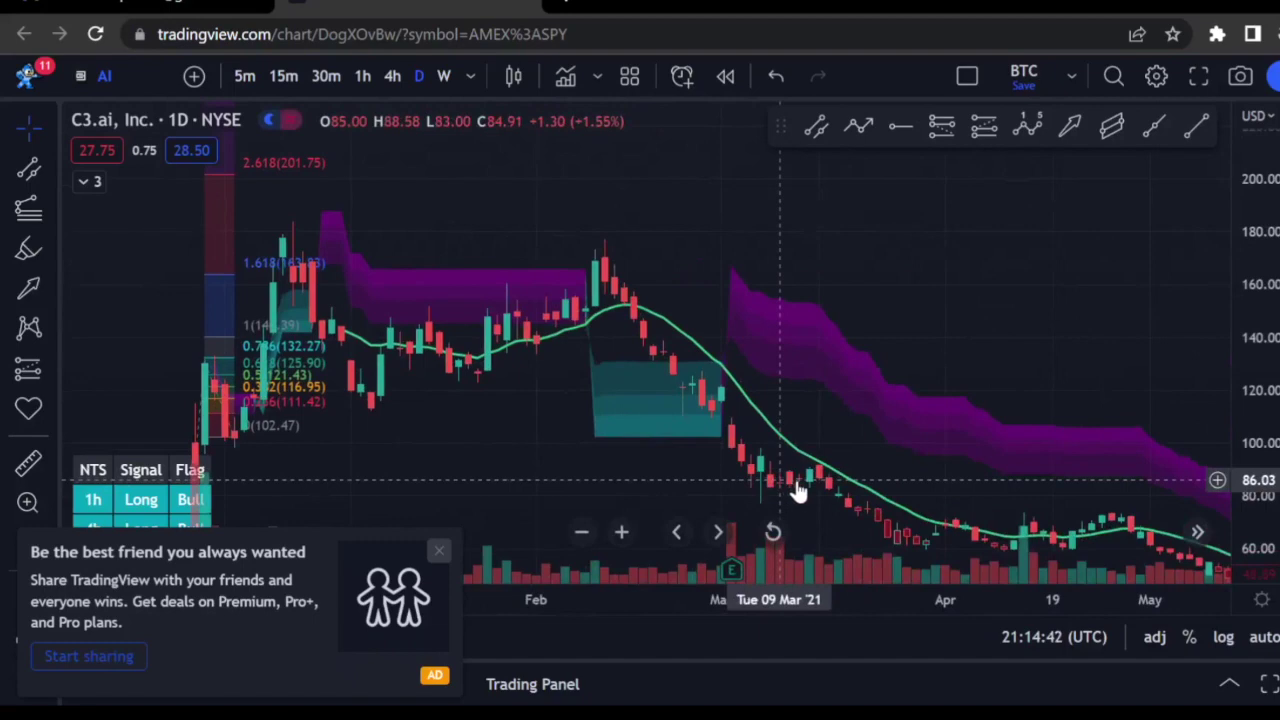
scroll(945, 225, right, 2)
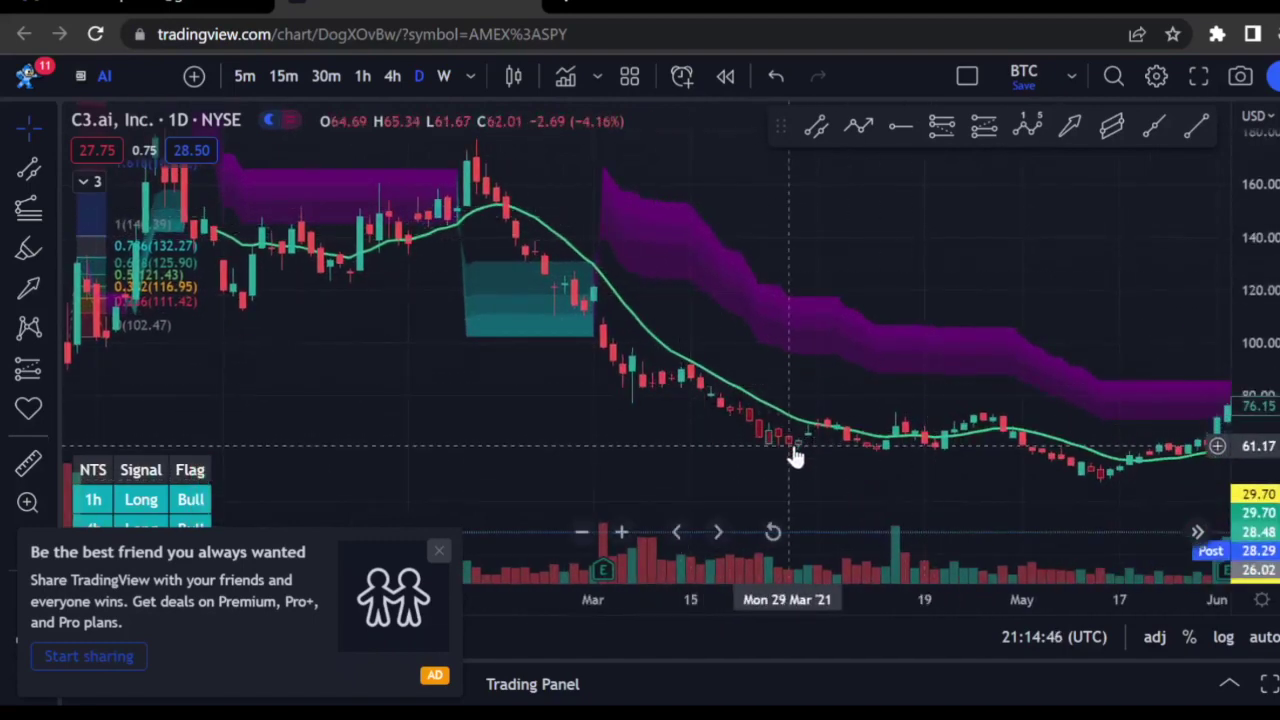
click(51, 168)
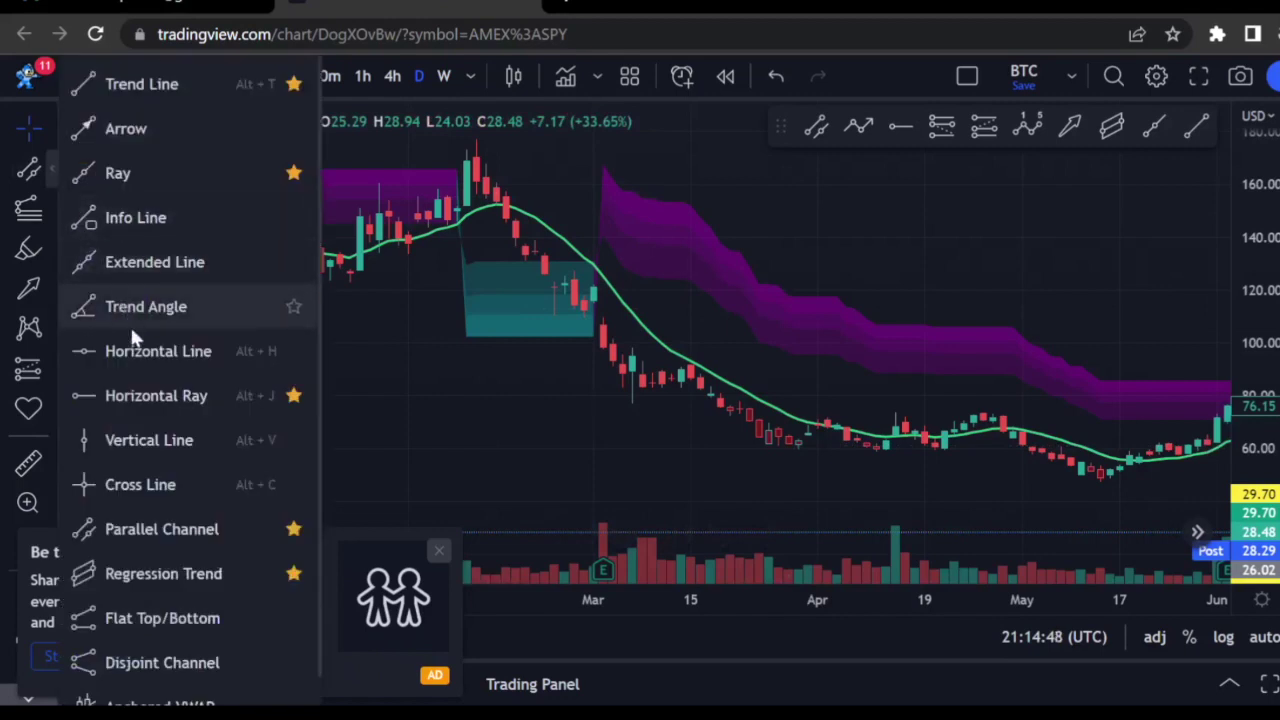
click(145, 392)
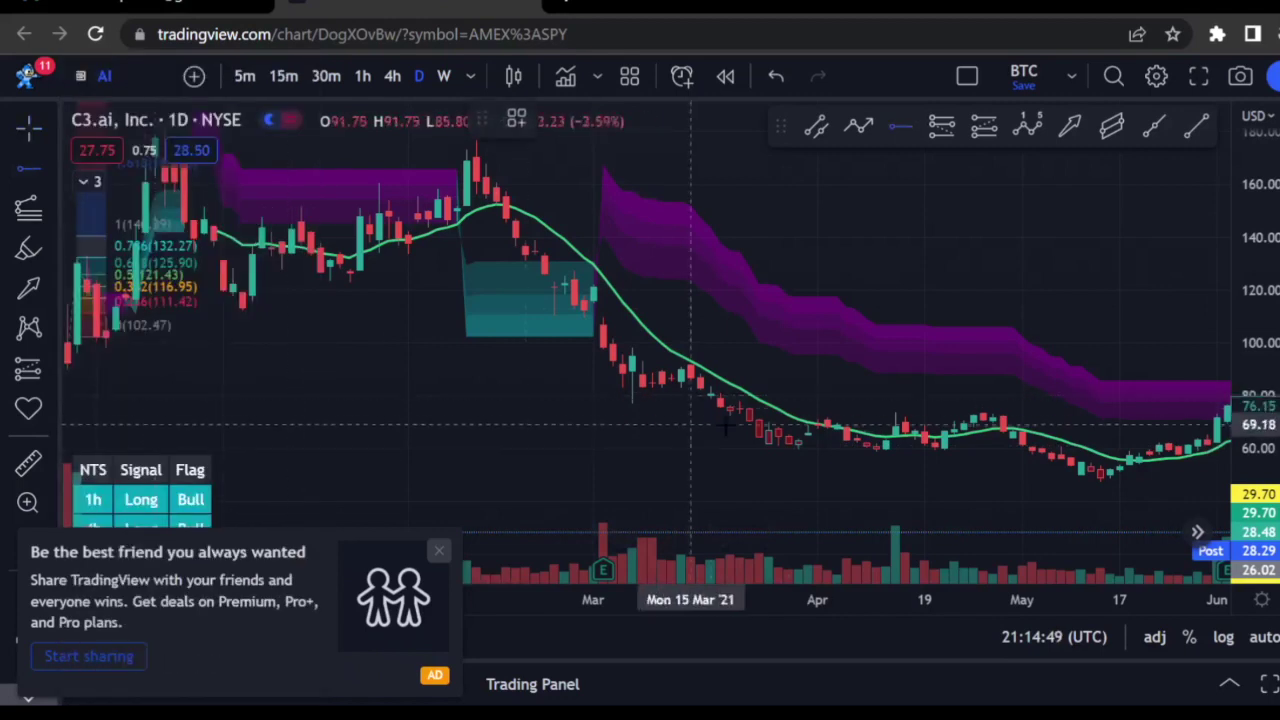
click(800, 447)
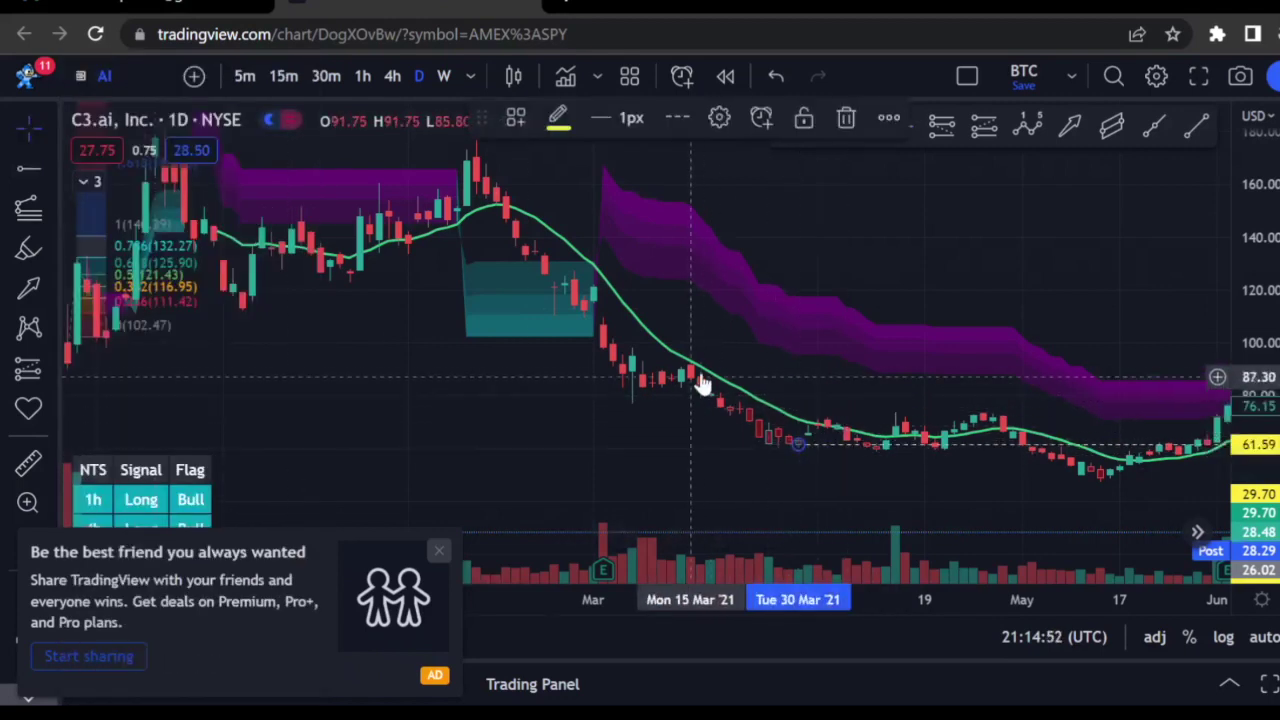
click(28, 172)
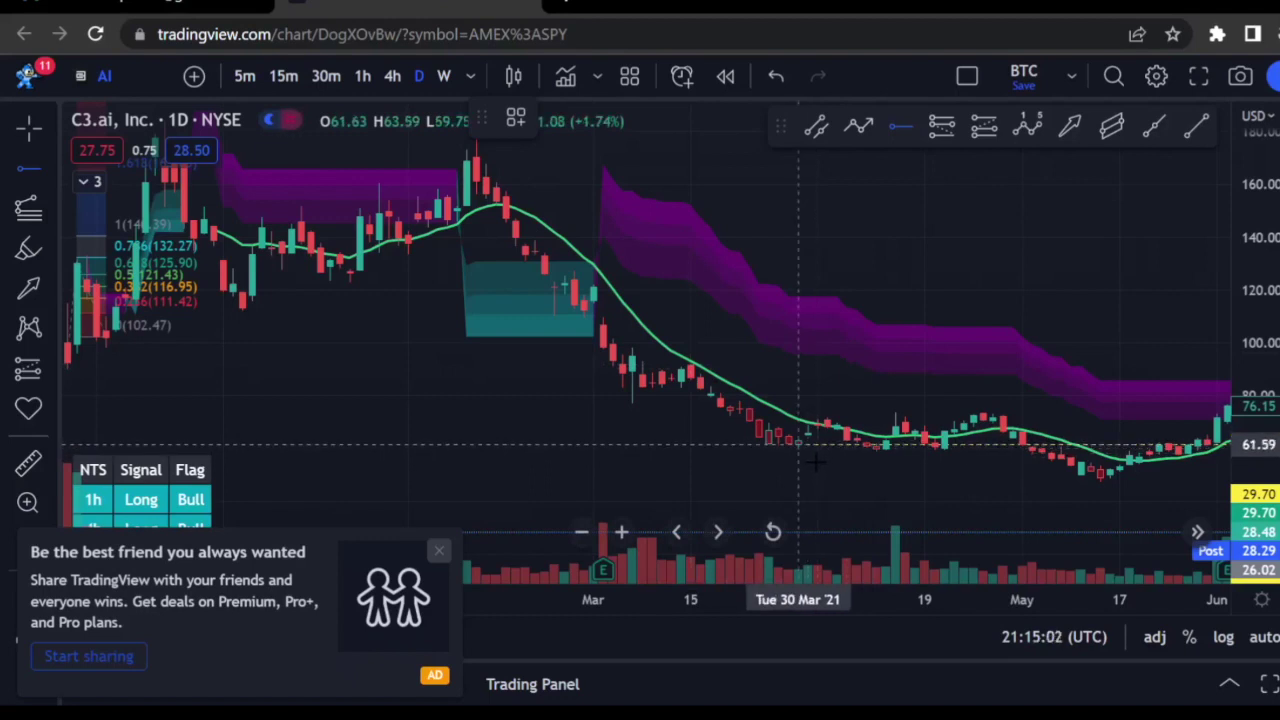
click(690, 365)
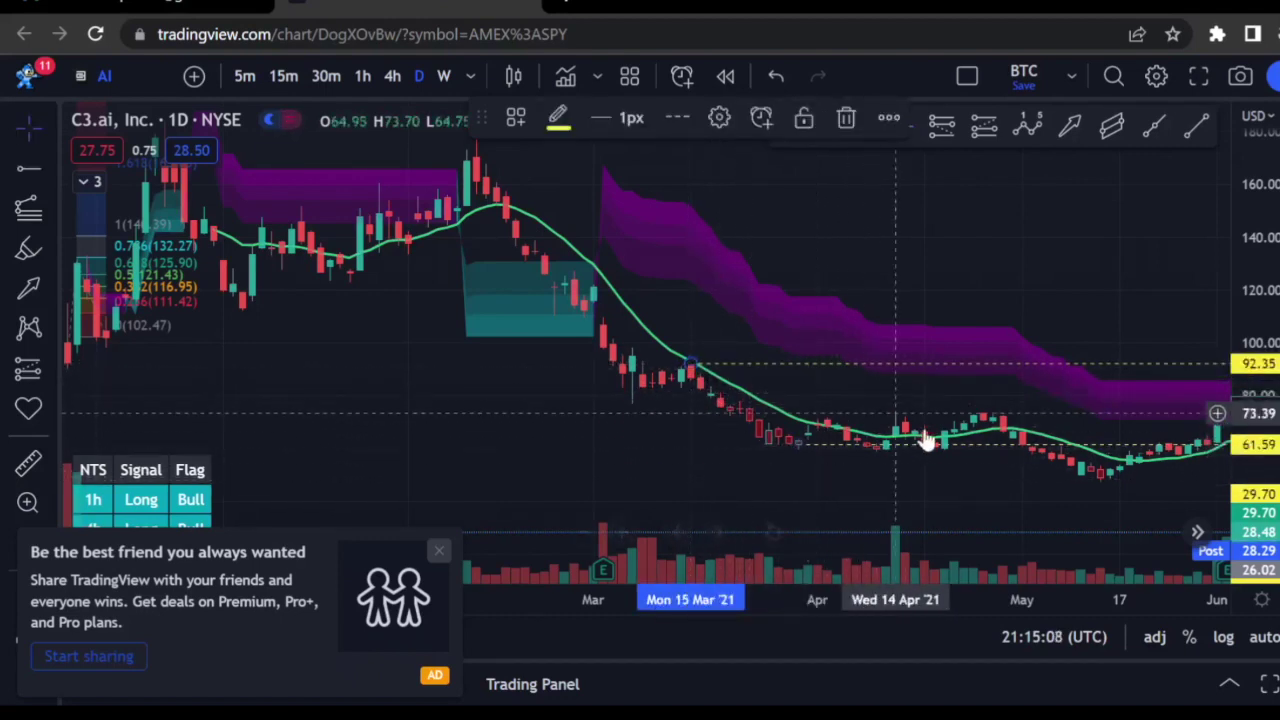
- Delete the two horizontal rays and the Trend-Based Fib Extension from the early part of the chart
drag(944, 494, 729, 486)
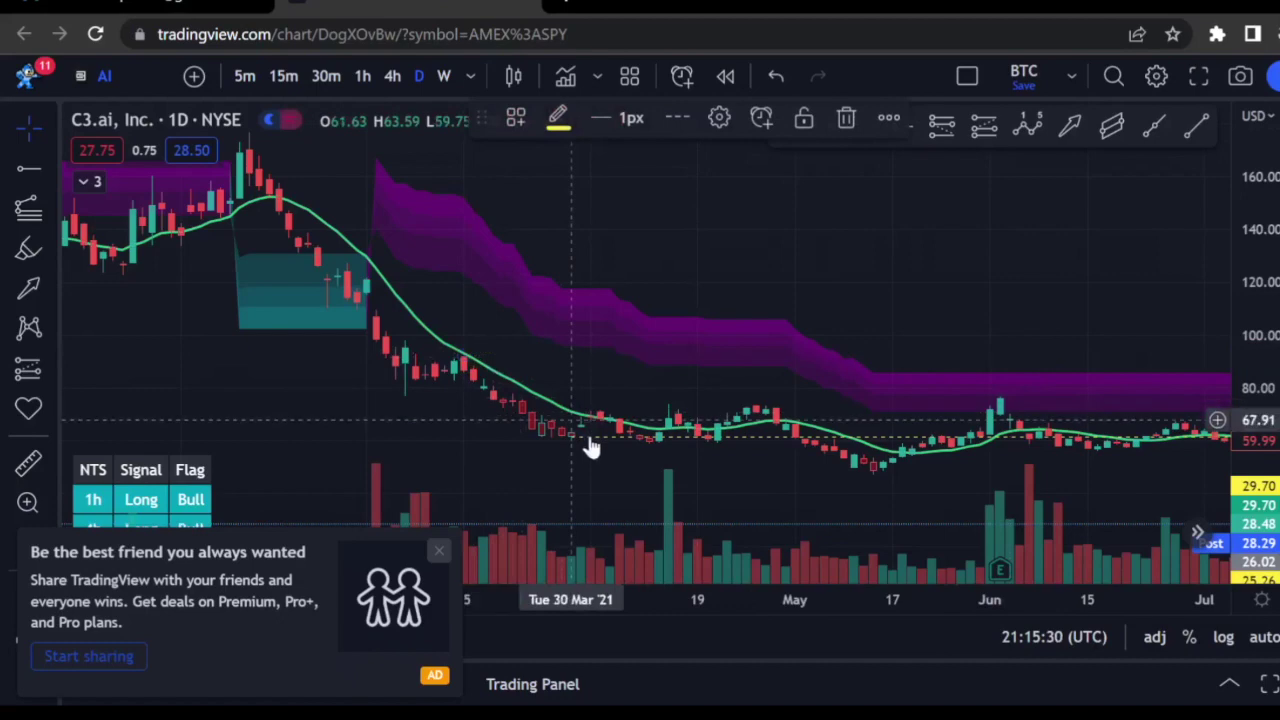
drag(394, 429, 1005, 445)
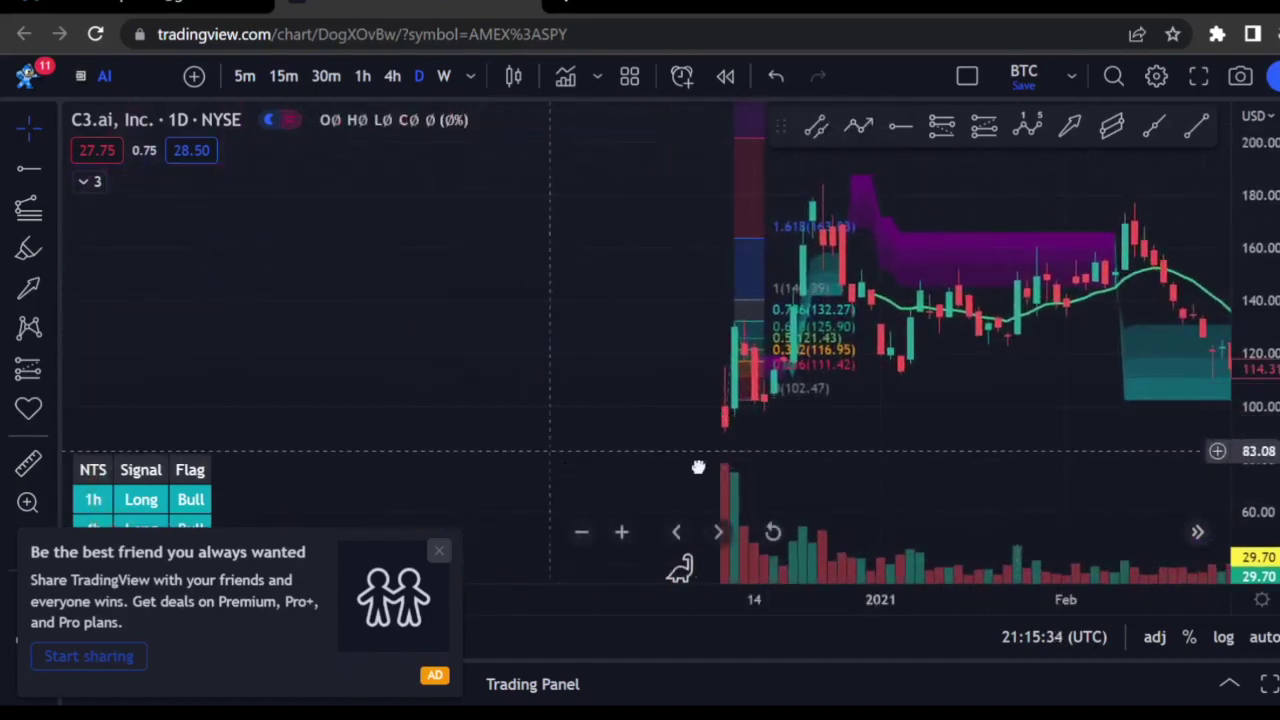
drag(697, 463, 1043, 467)
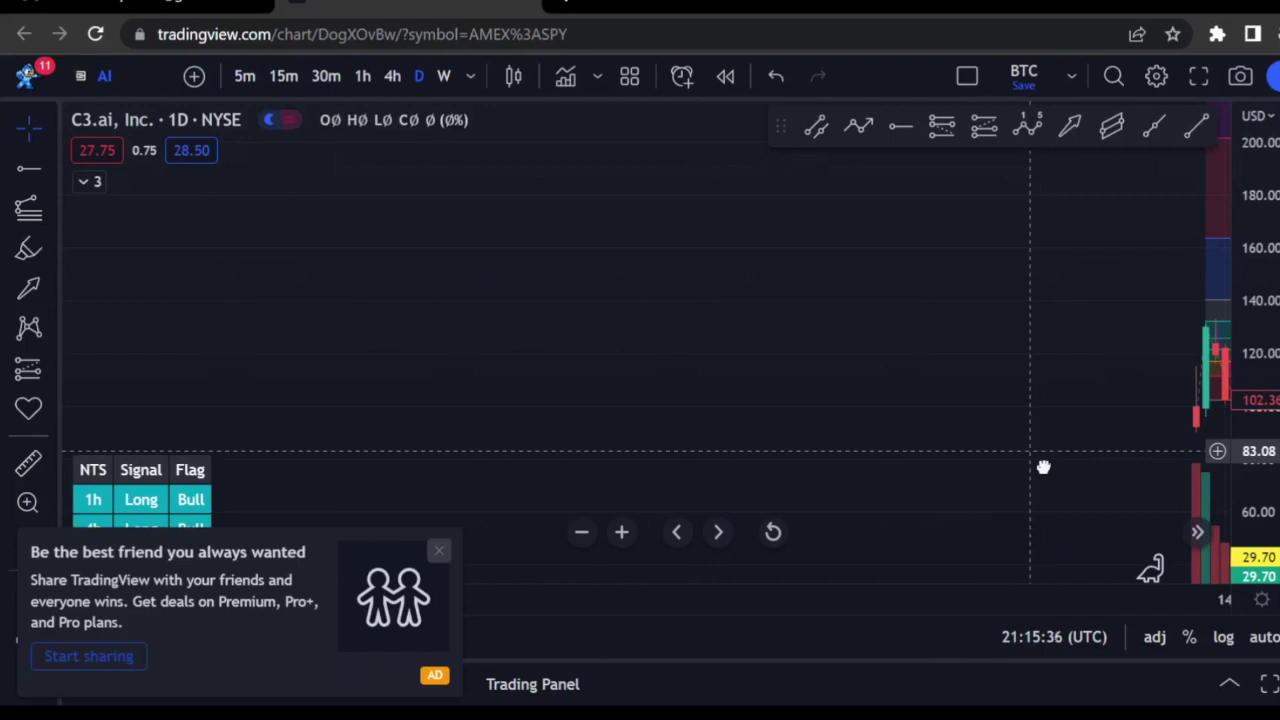
drag(1043, 467, 1006, 466)
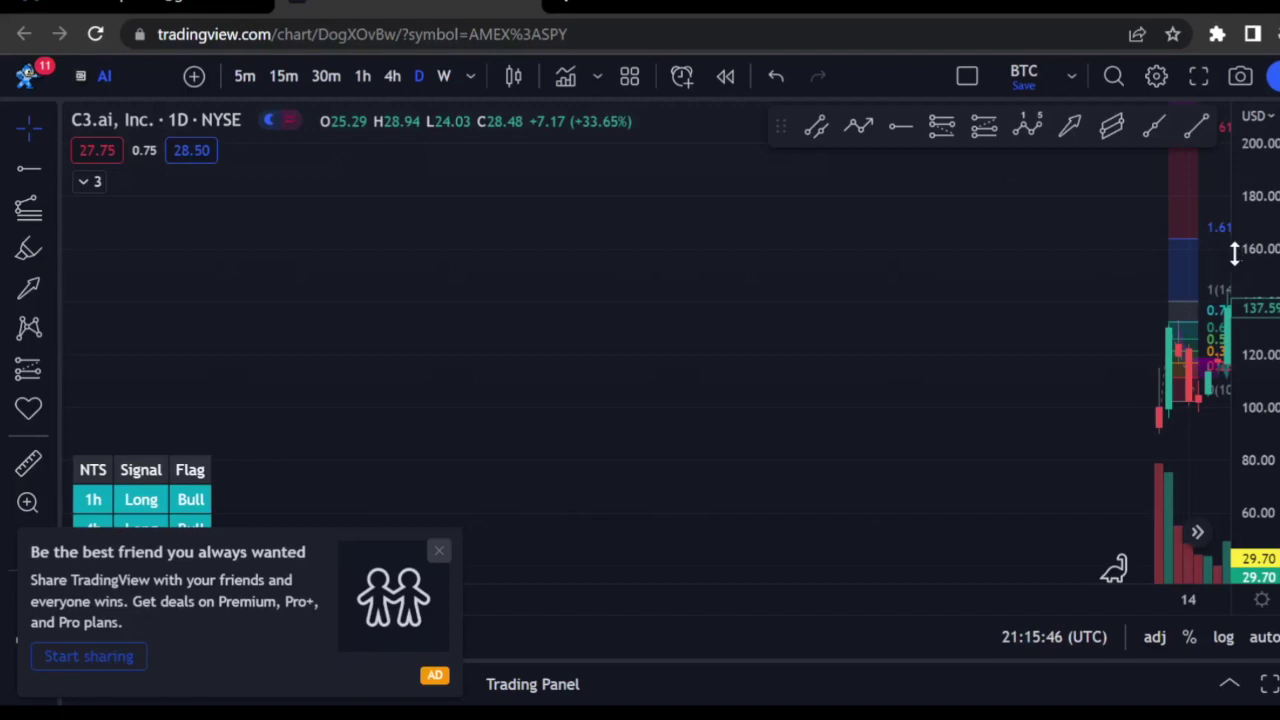
scroll(791, 303, up, 5)
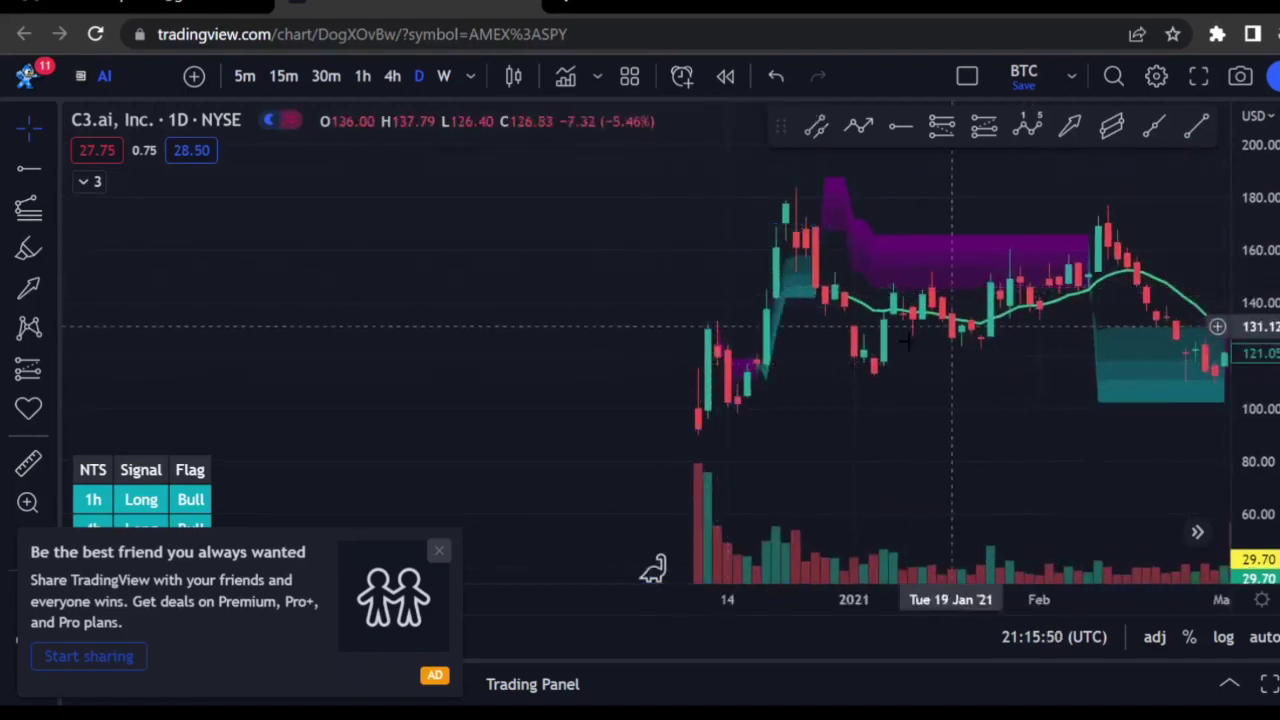
- Return the chart to the latest bars and rescale prices to examine the February–March 2023 pattern
click(50, 208)
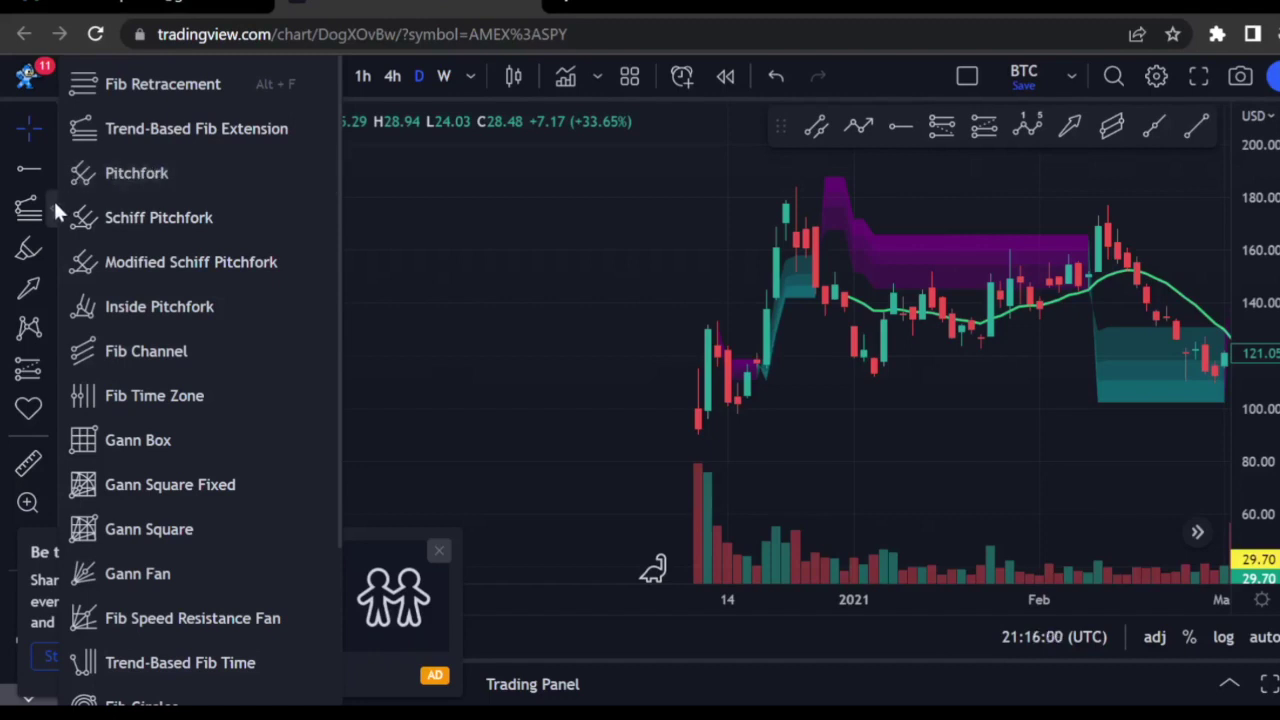
click(55, 248)
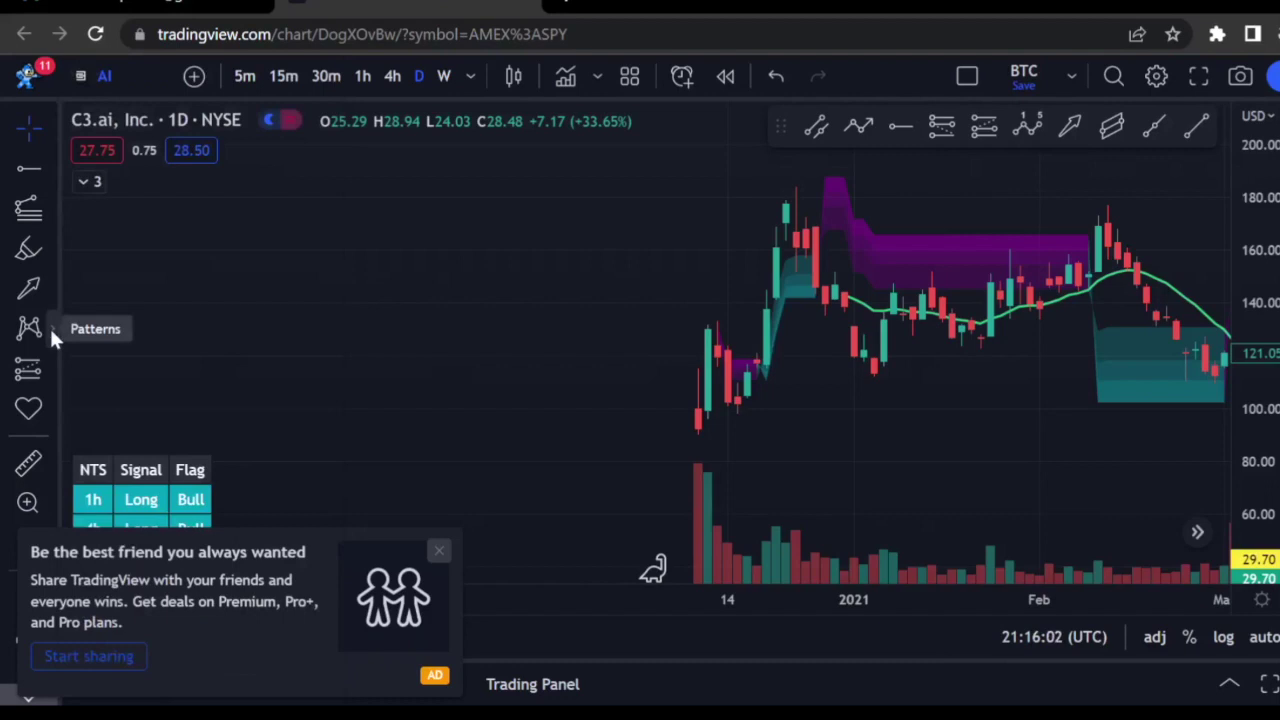
drag(1035, 450, 660, 438)
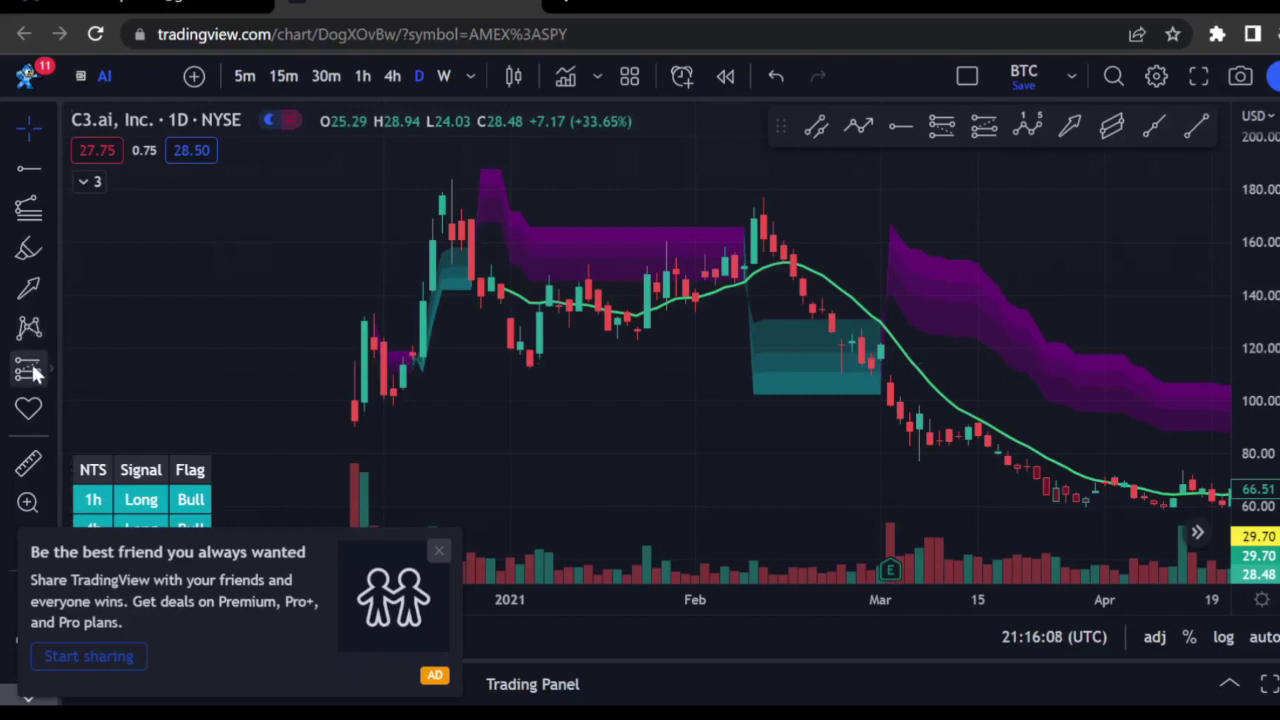
scroll(443, 423, right, 5)
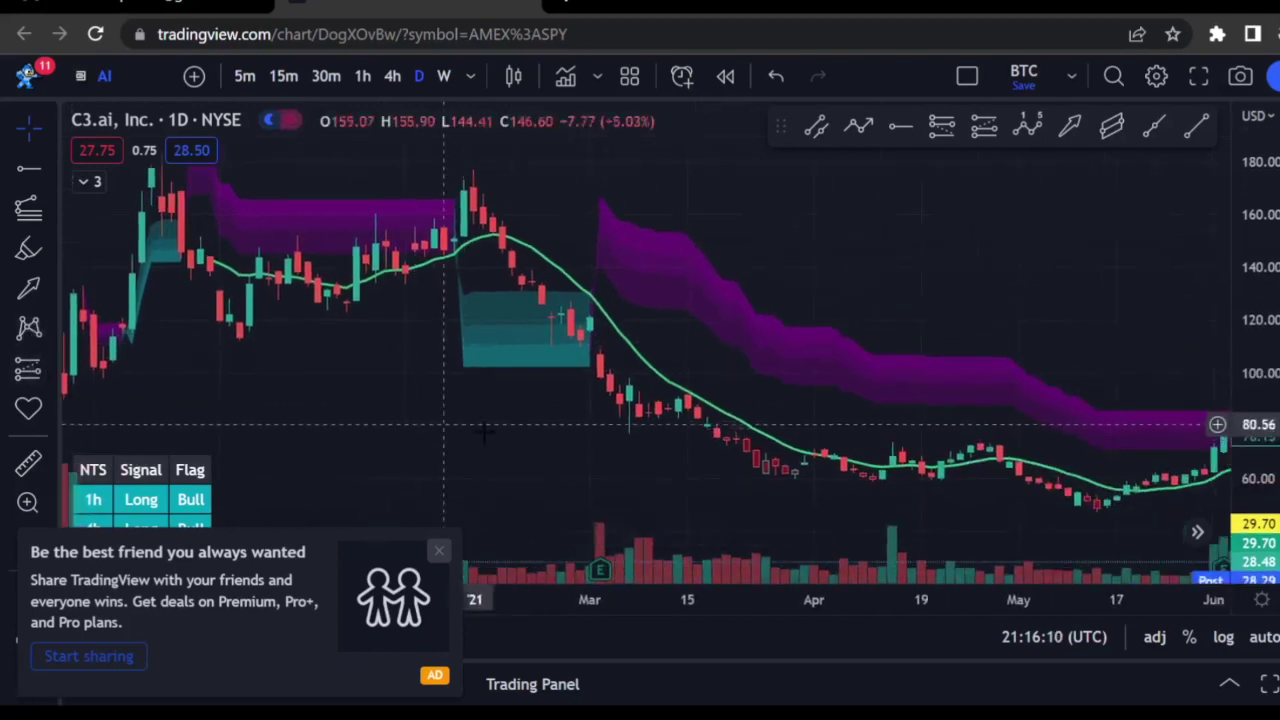
scroll(1037, 290, right, 12)
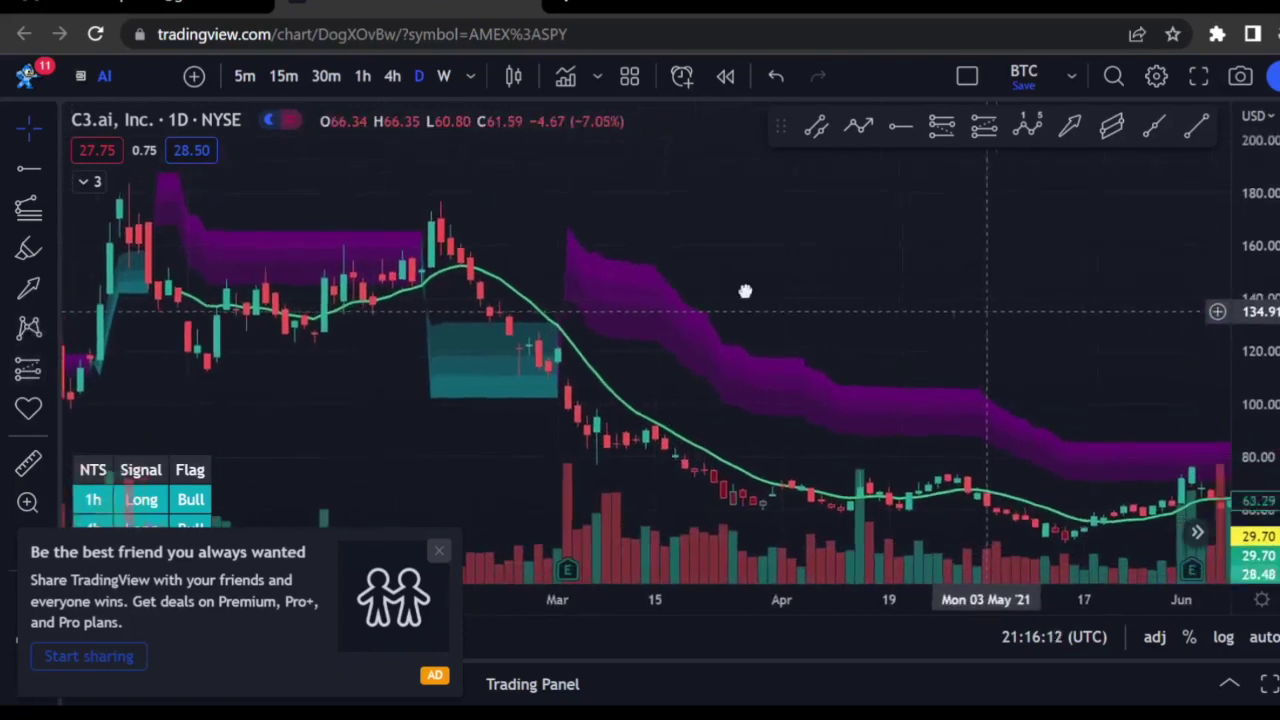
scroll(743, 253, right, 15)
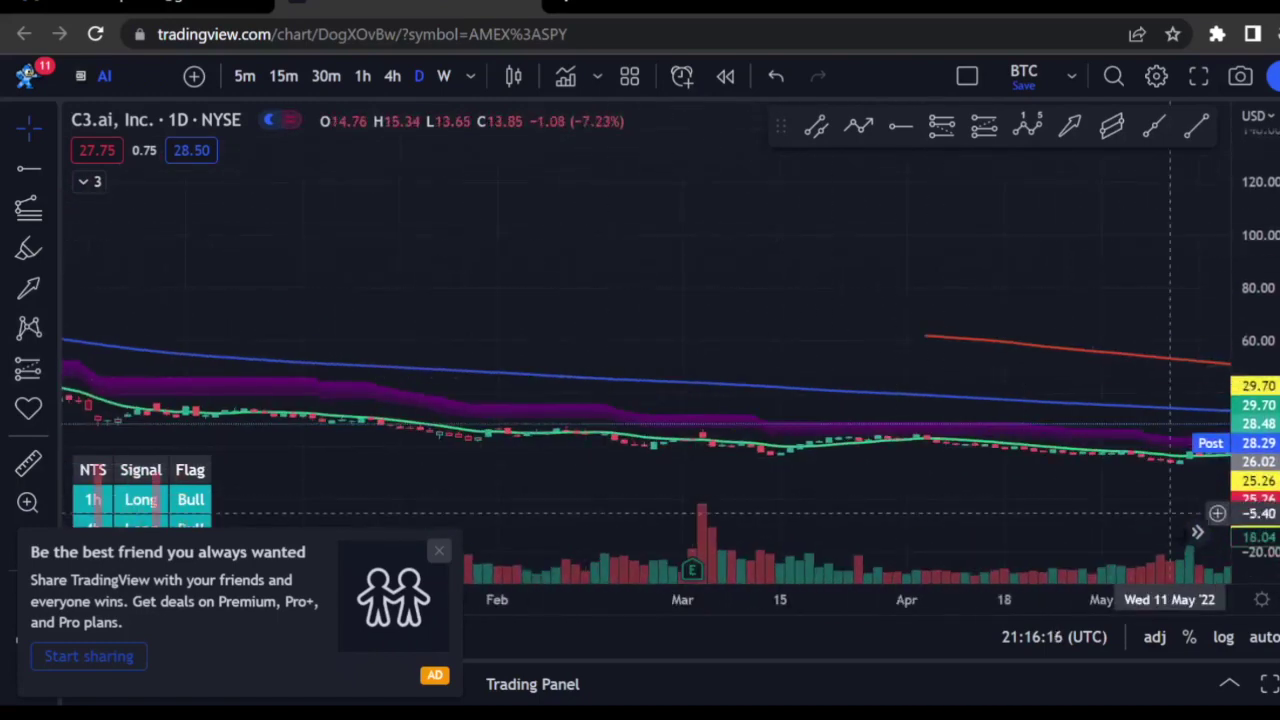
click(1196, 532)
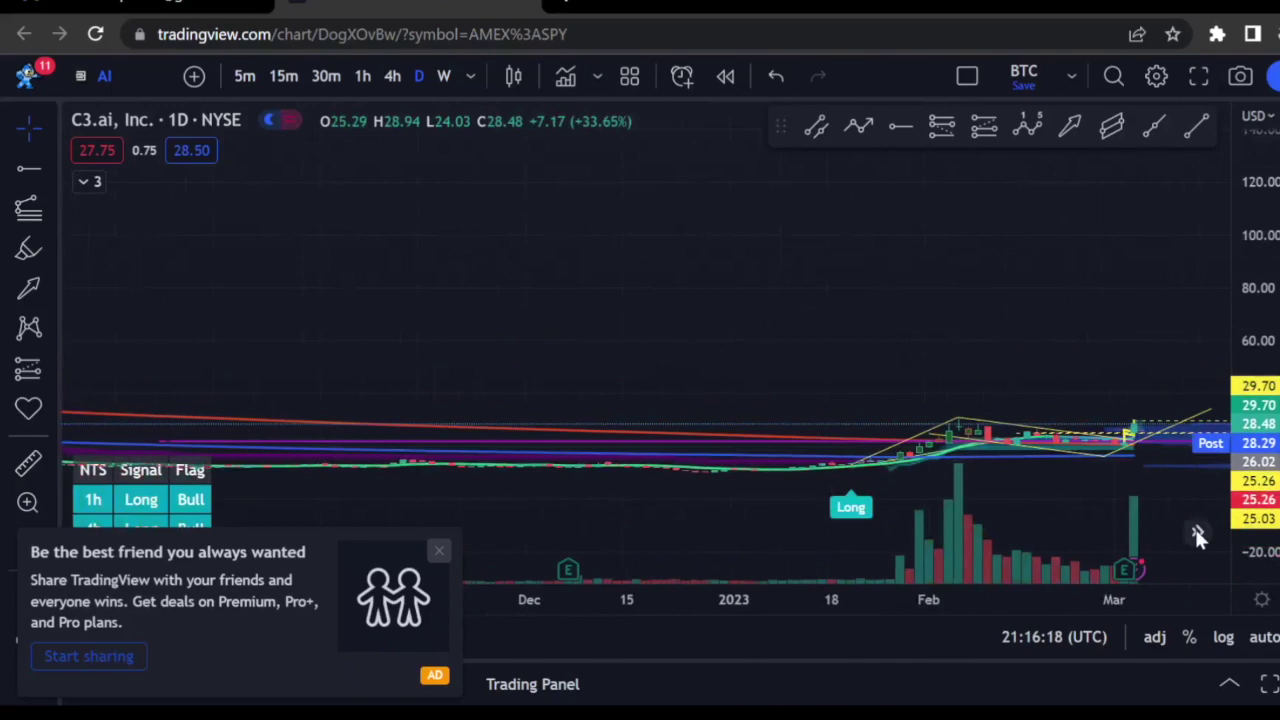
scroll(903, 357, right, 5)
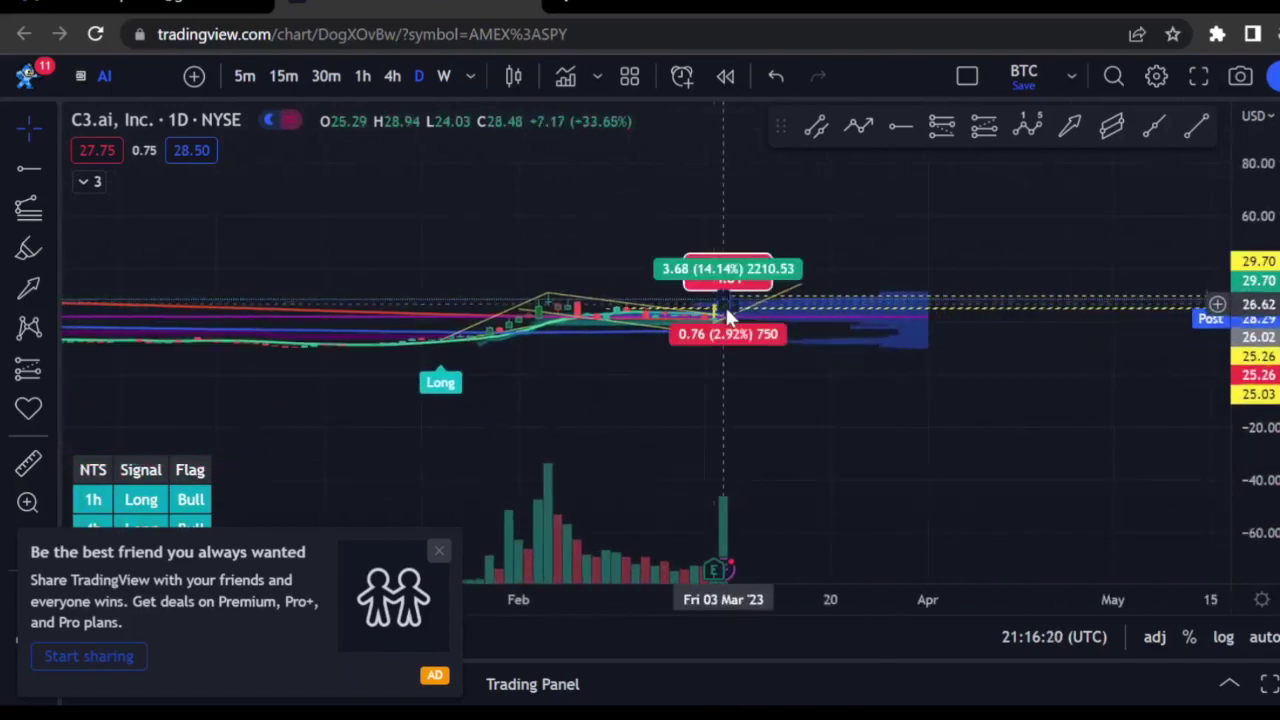
double_click(1266, 531)
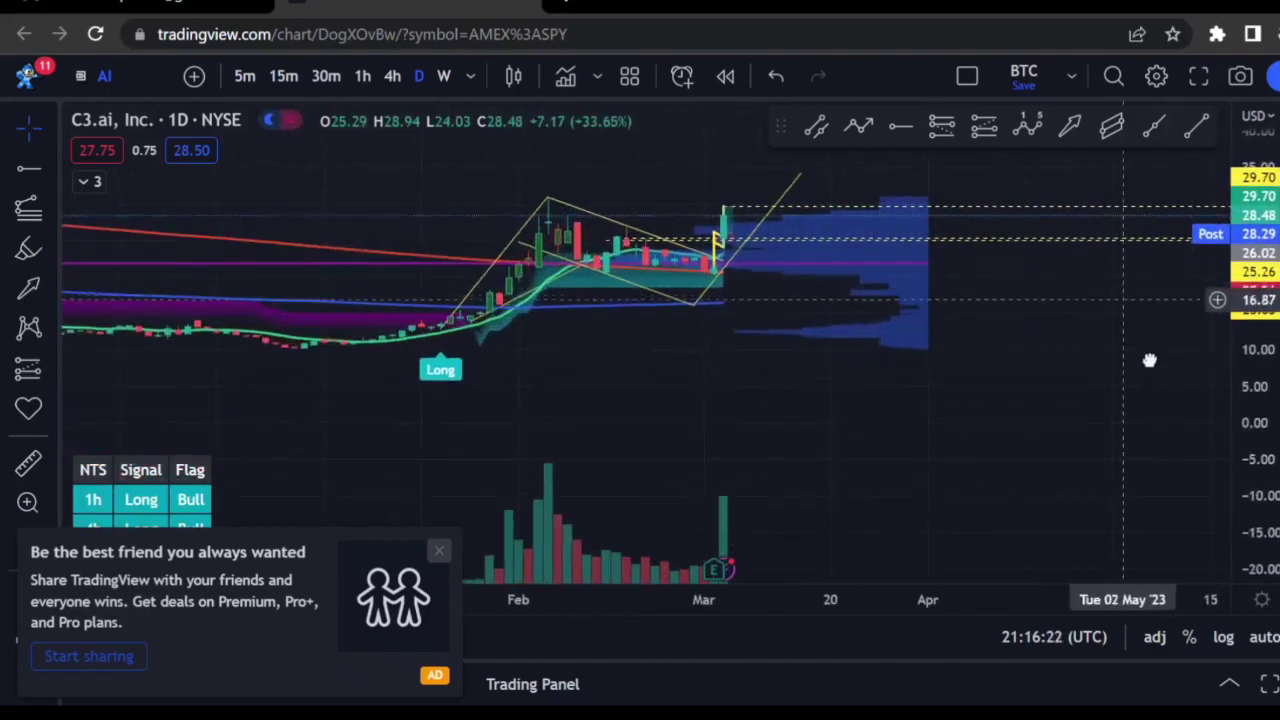
drag(1143, 343, 1166, 398)
drag(1258, 490, 1258, 550)
drag(1029, 430, 1039, 411)
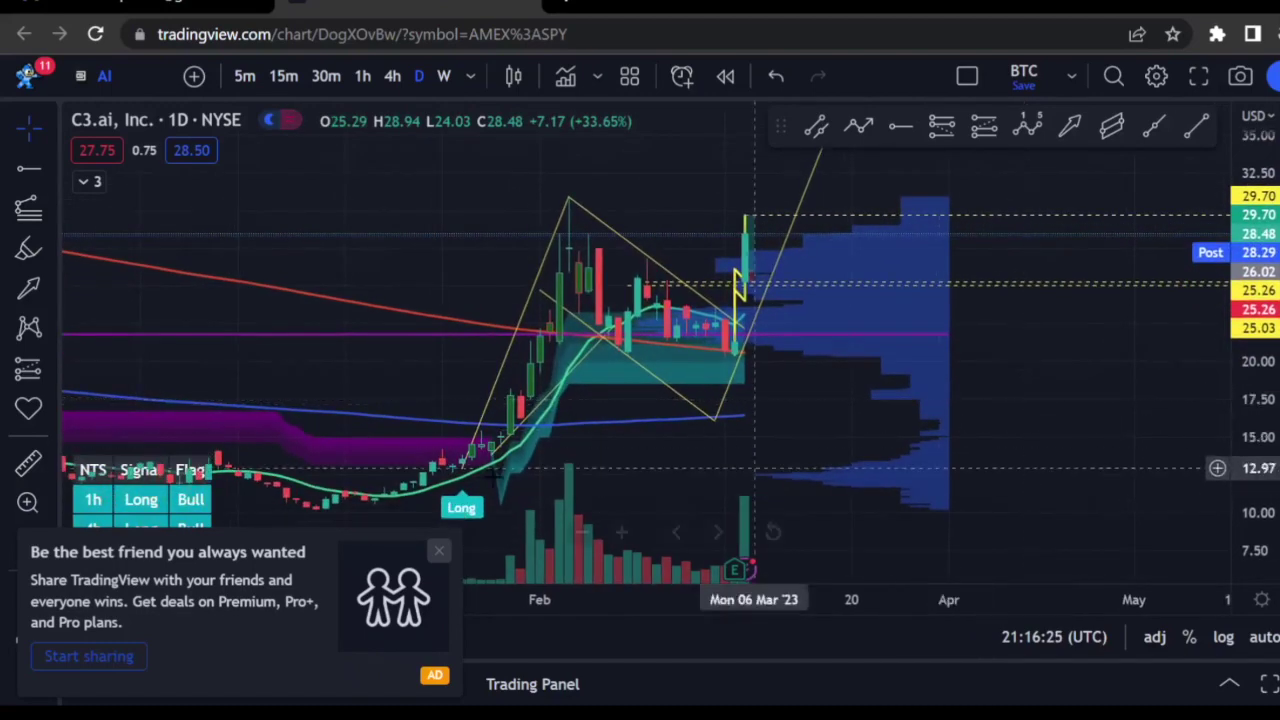
- Draw a Pitchfork in the empty space after the last bar, from about 15.03 on 20 March 2023, with the third anchor at about 14.96
click(54, 206)
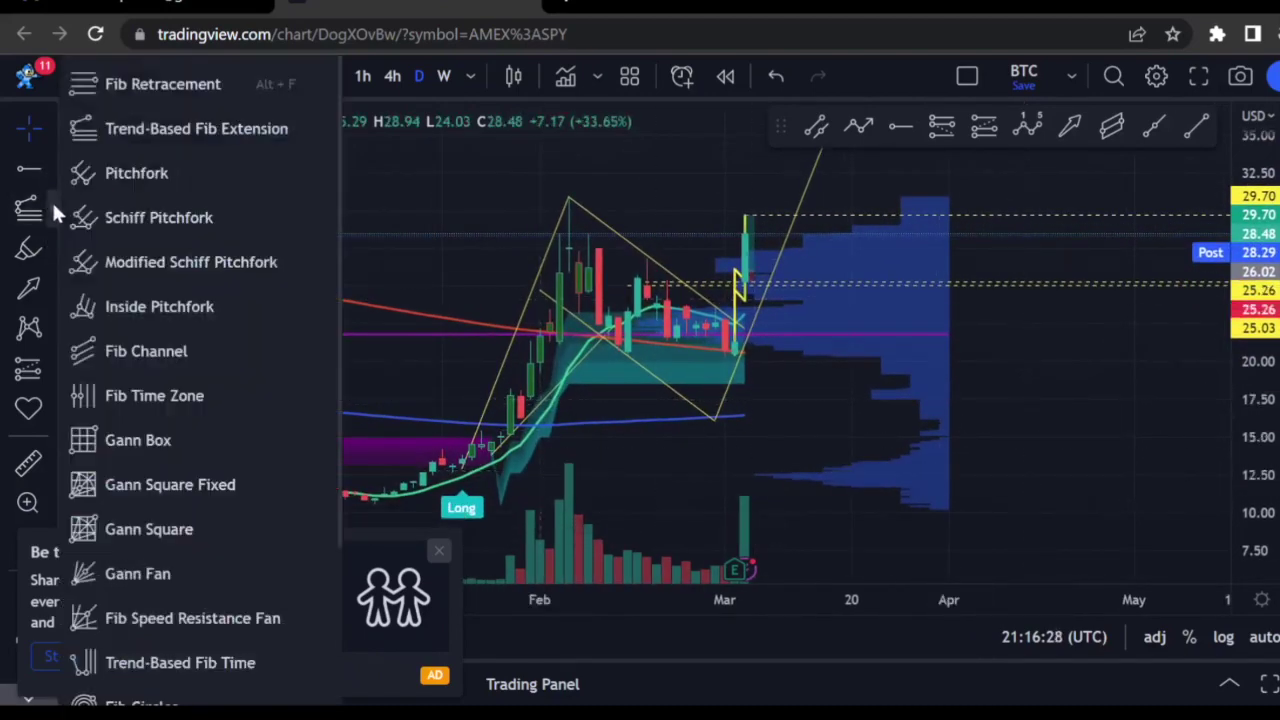
click(87, 195)
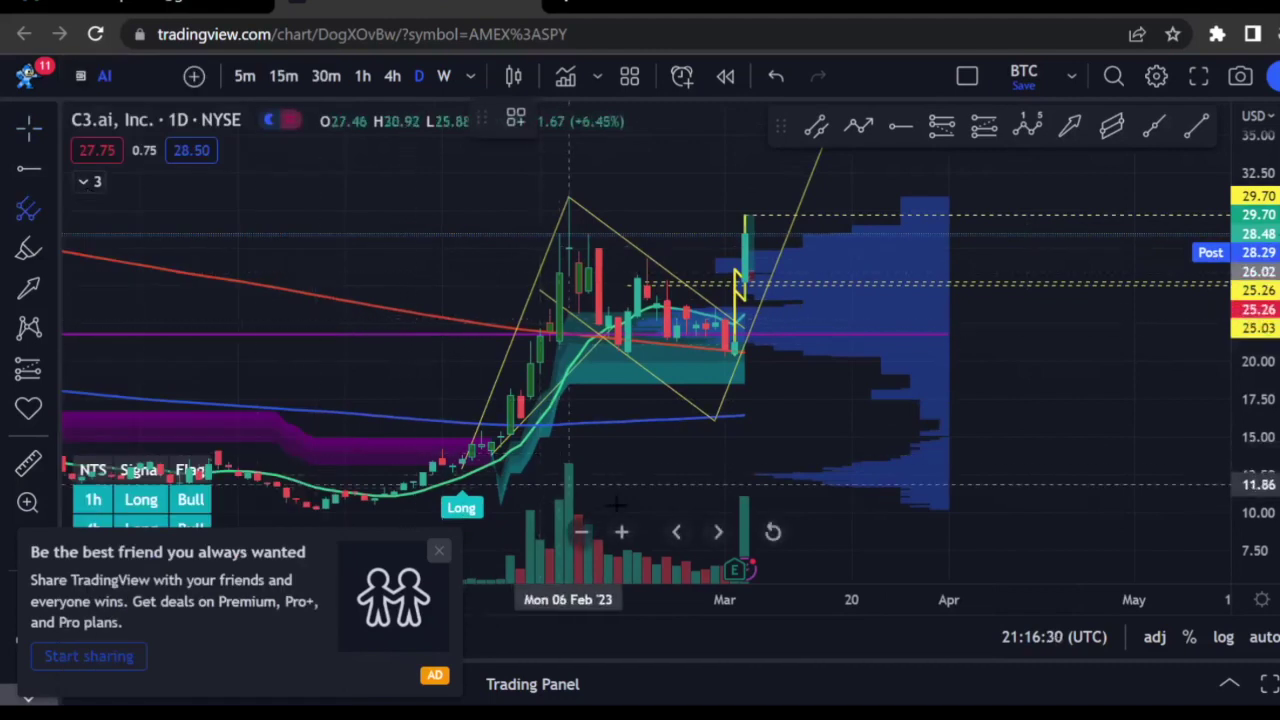
click(852, 437)
click(928, 408)
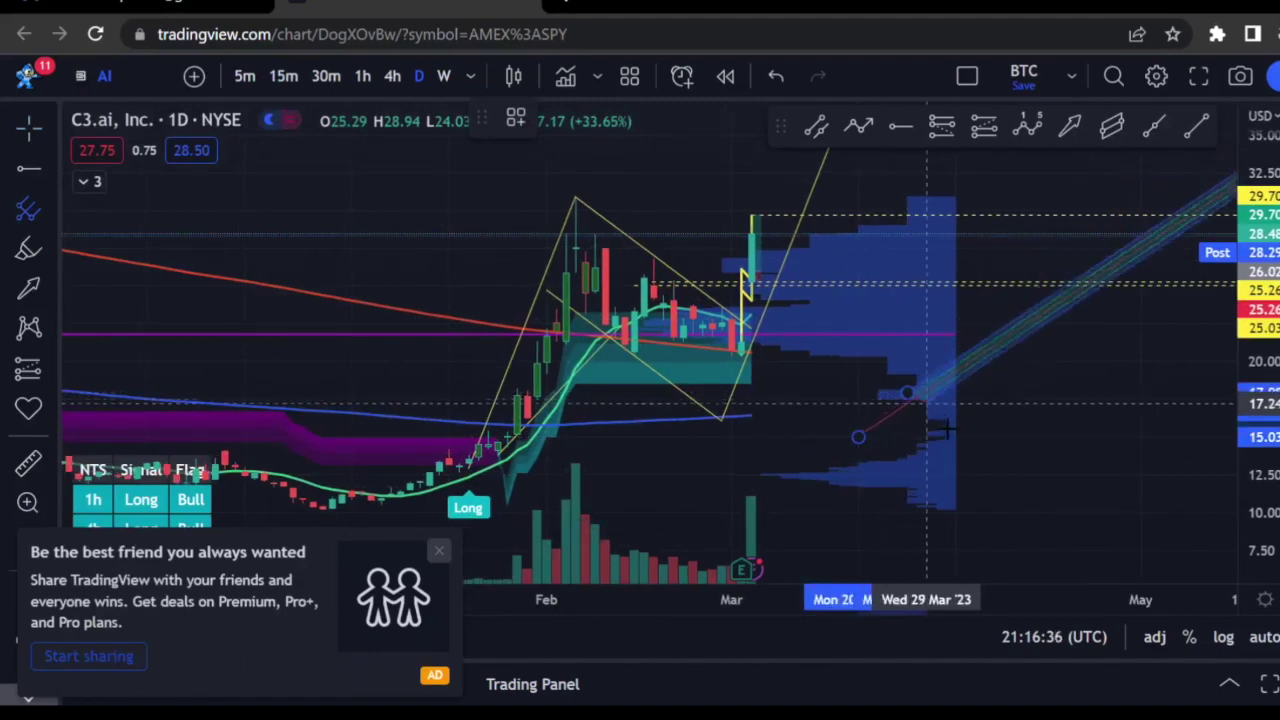
click(950, 448)
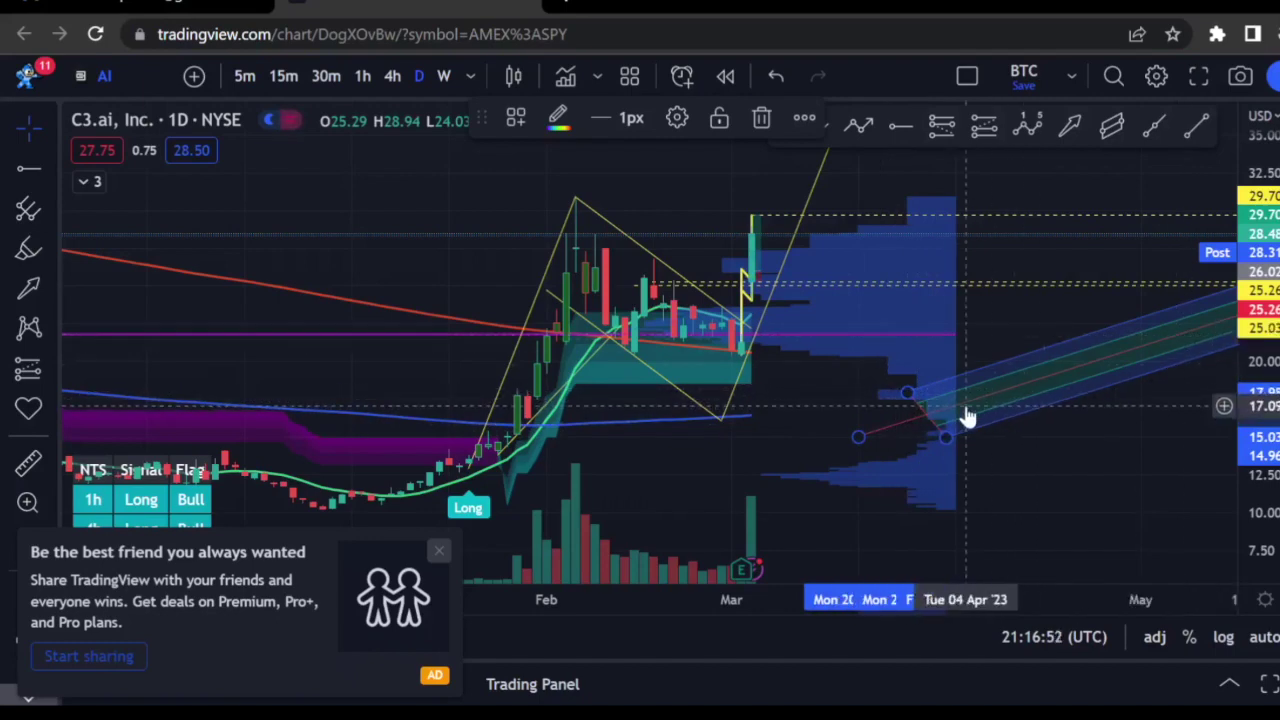
- Draw a Parallel Channel over the Pitchfork after the last bar, from about 19.16 on 3 April 2023 to about 23.72 in early May
drag(990, 420, 890, 450)
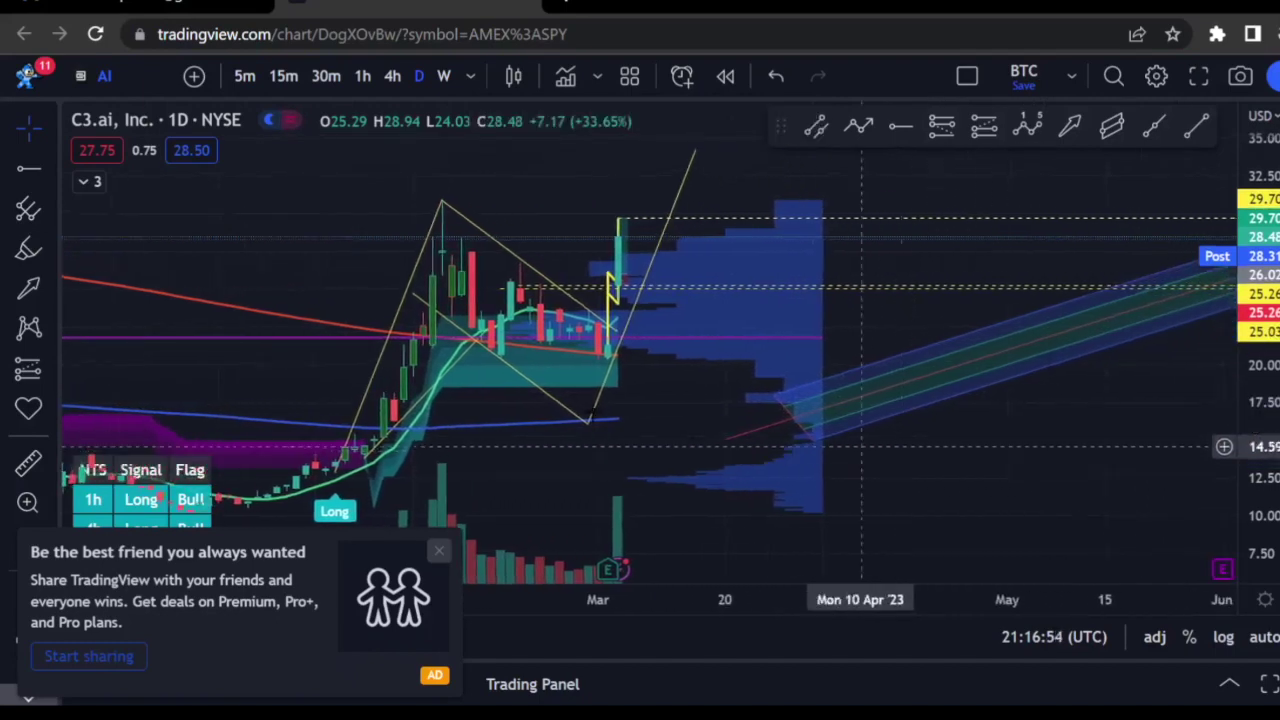
click(47, 206)
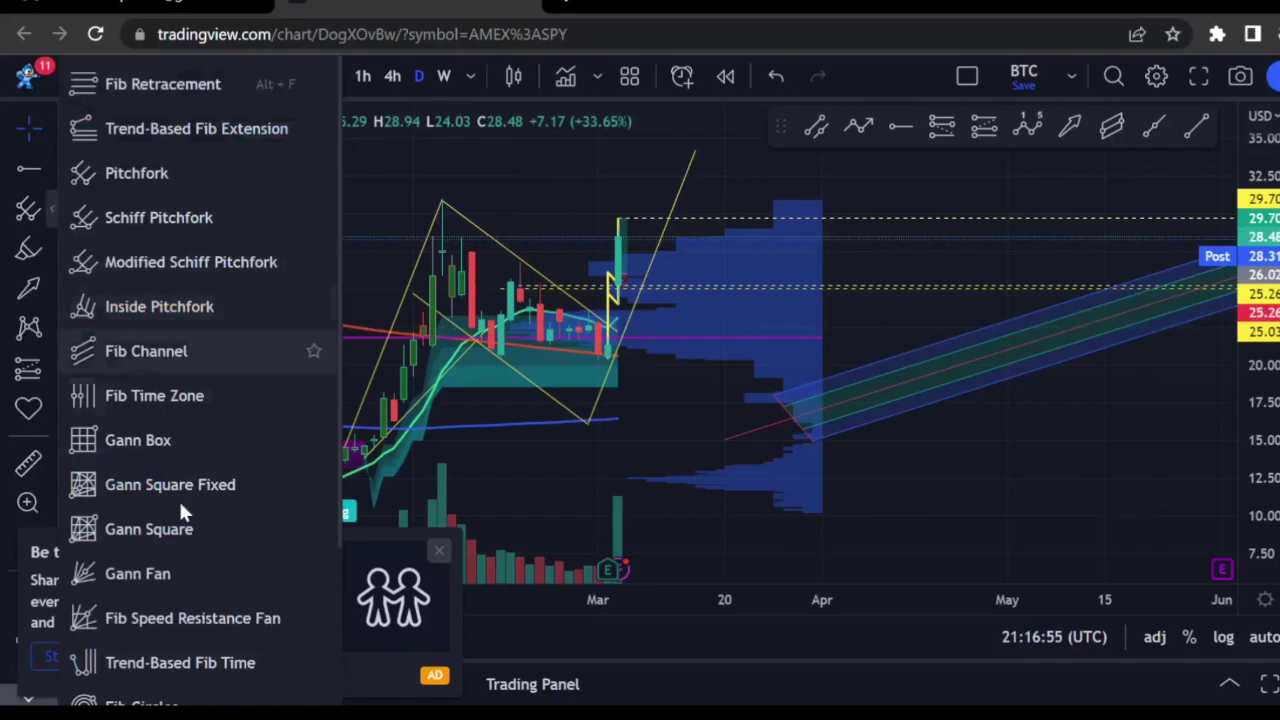
click(56, 171)
click(54, 165)
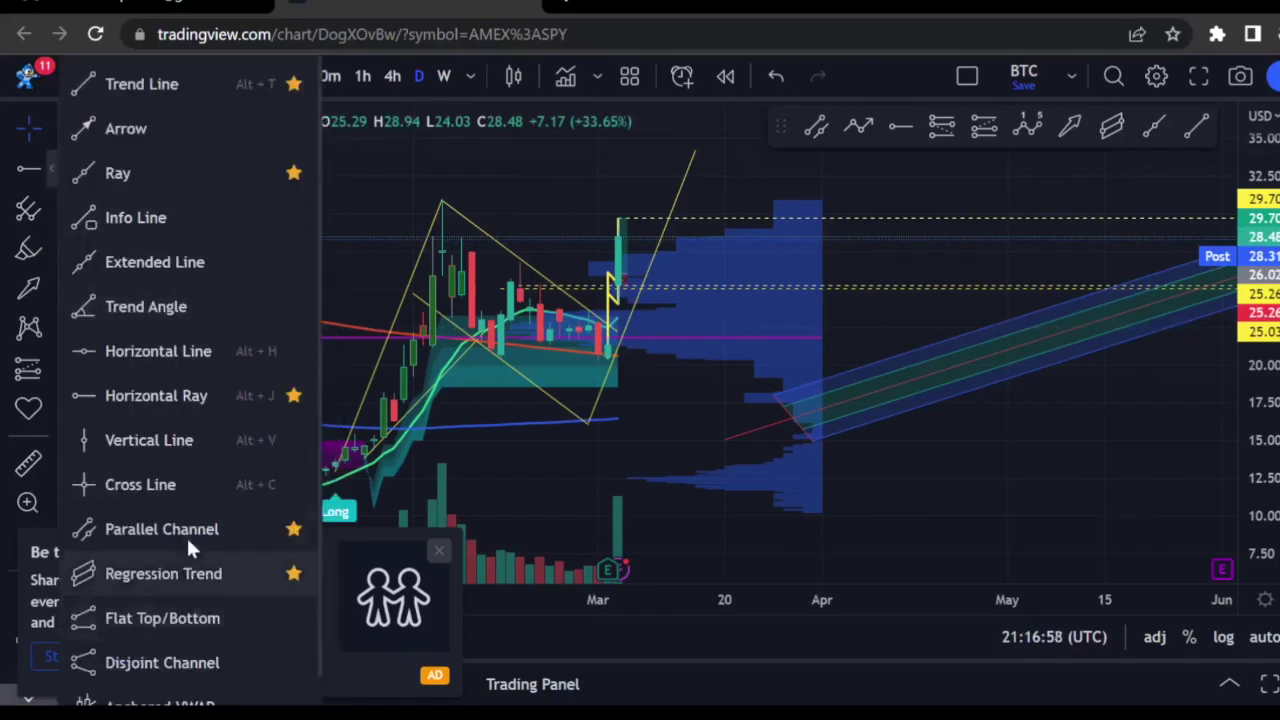
click(190, 528)
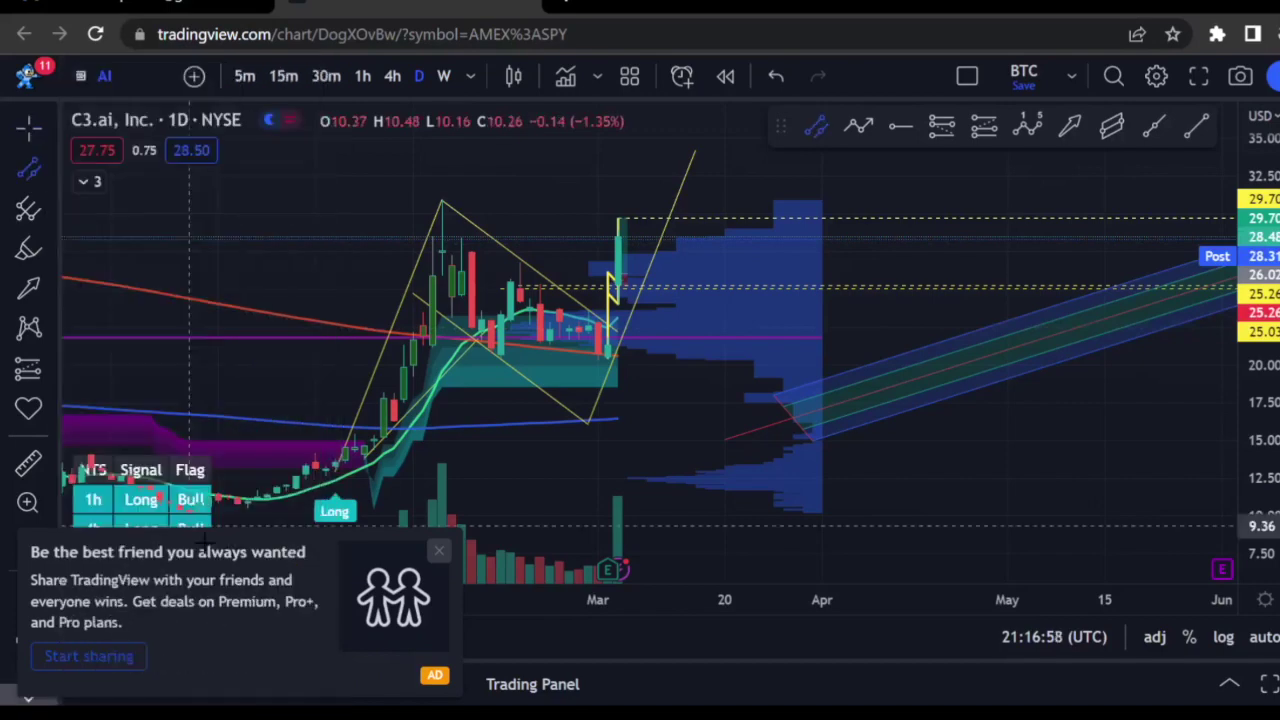
click(840, 394)
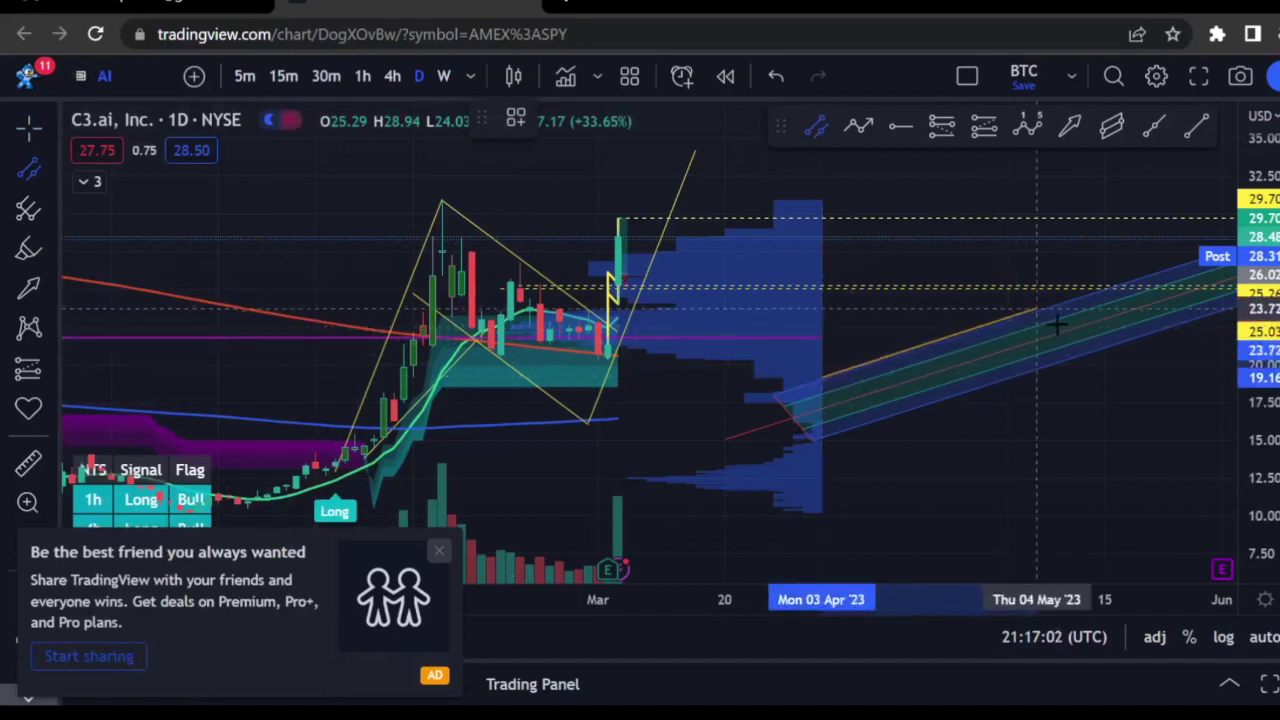
click(1086, 366)
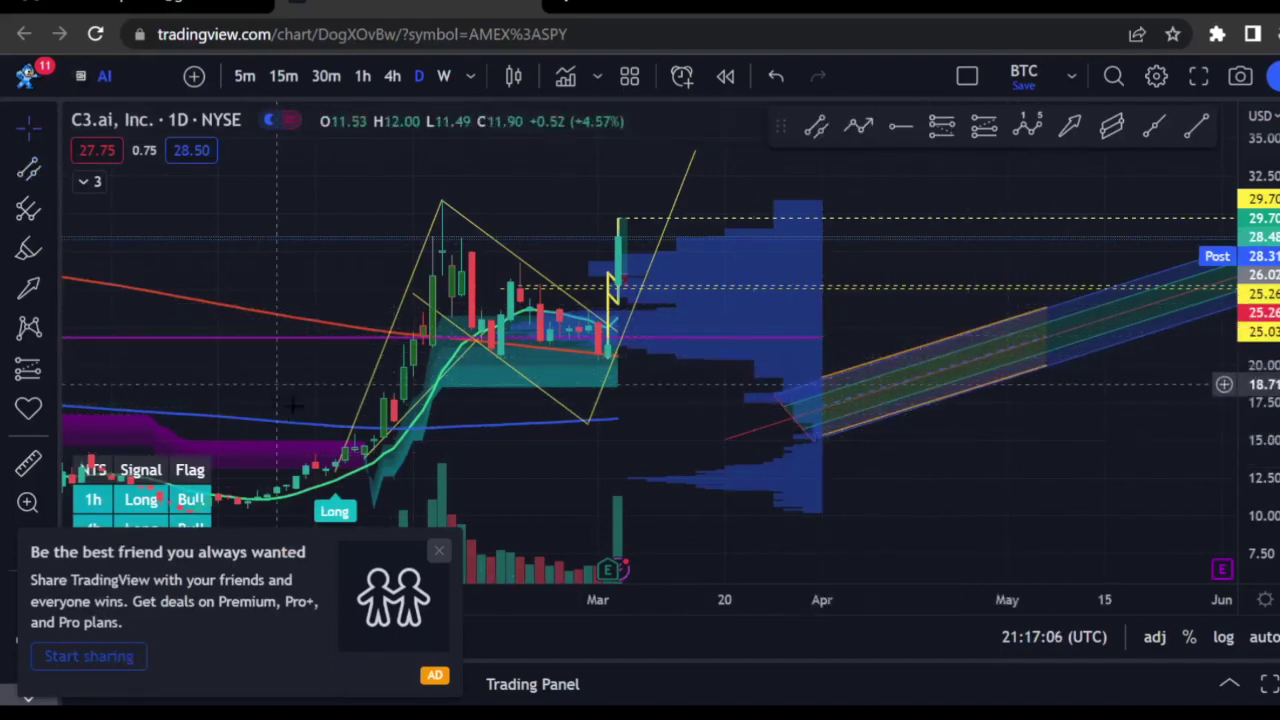
- Try to draw a Regression Trend along the projected channel and delete the resulting drawing on 3 March 2023
click(47, 162)
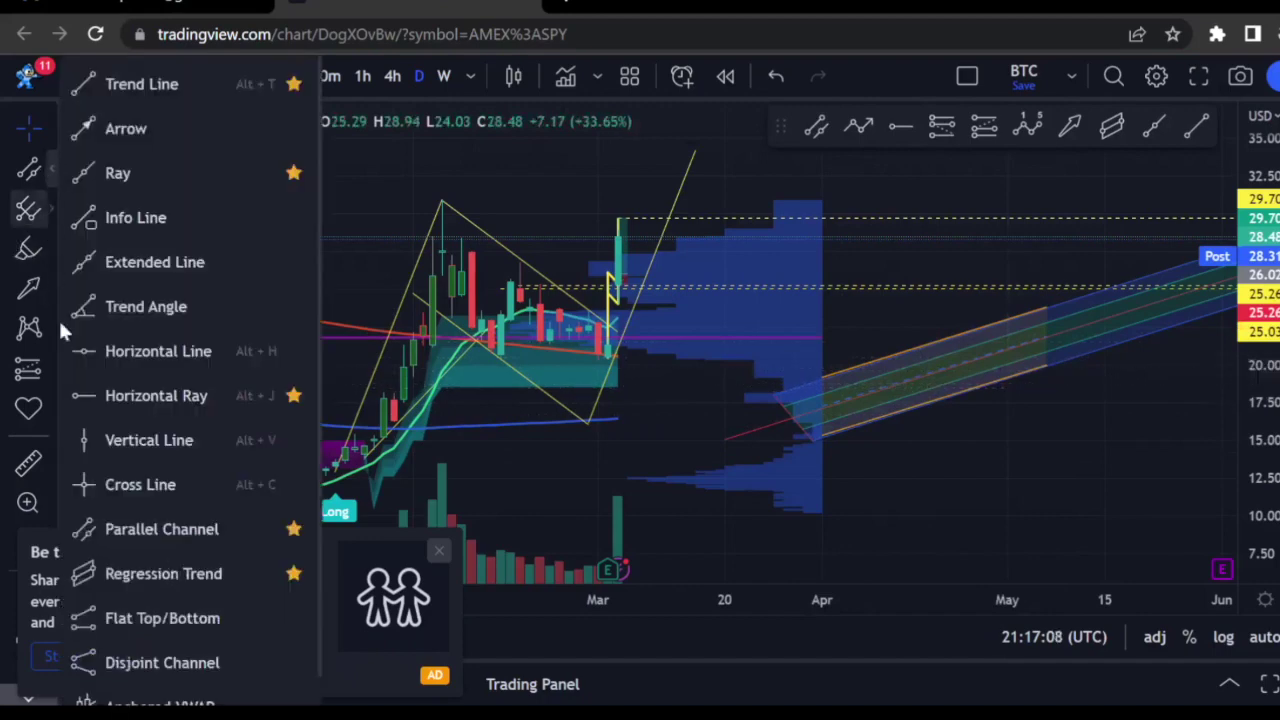
click(130, 529)
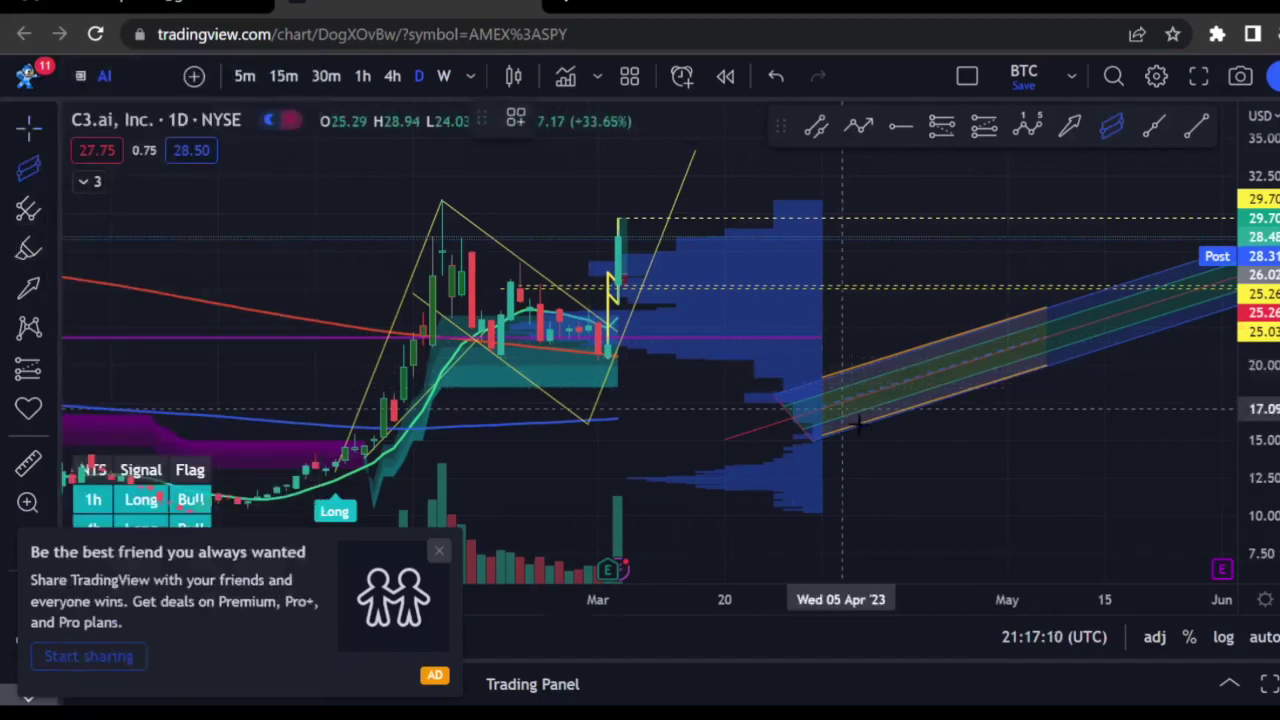
click(1075, 372)
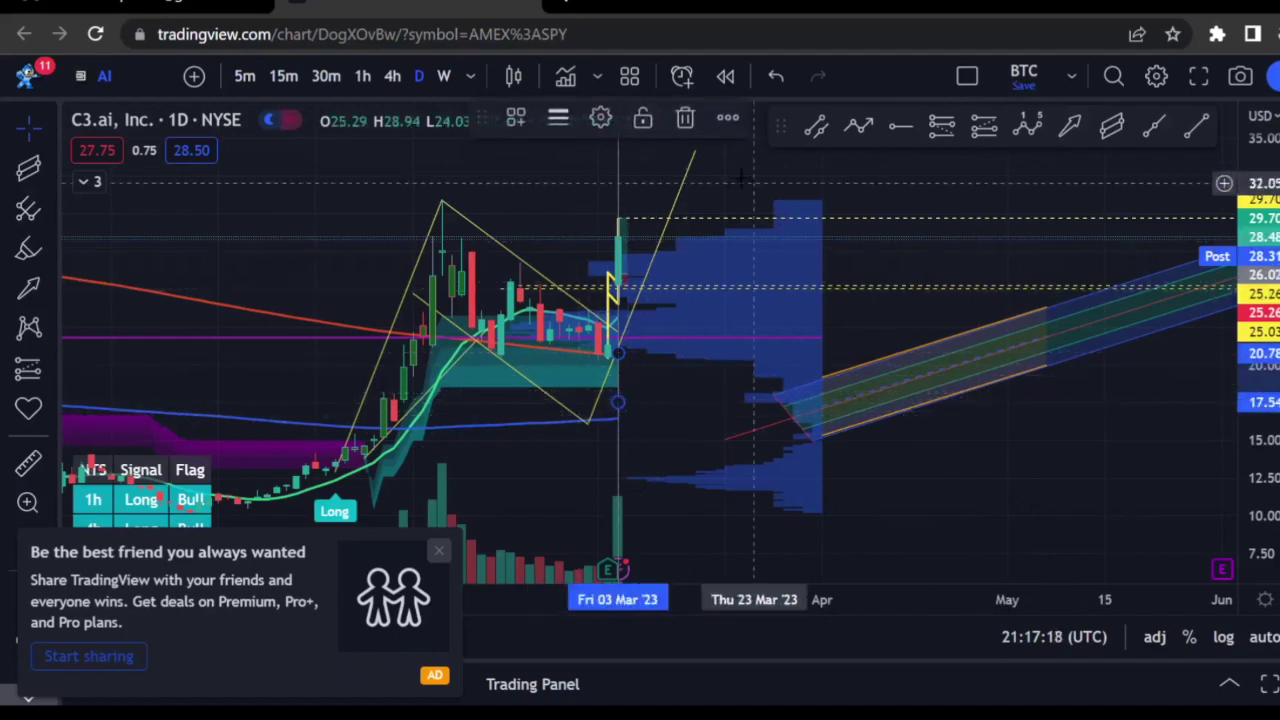
click(685, 118)
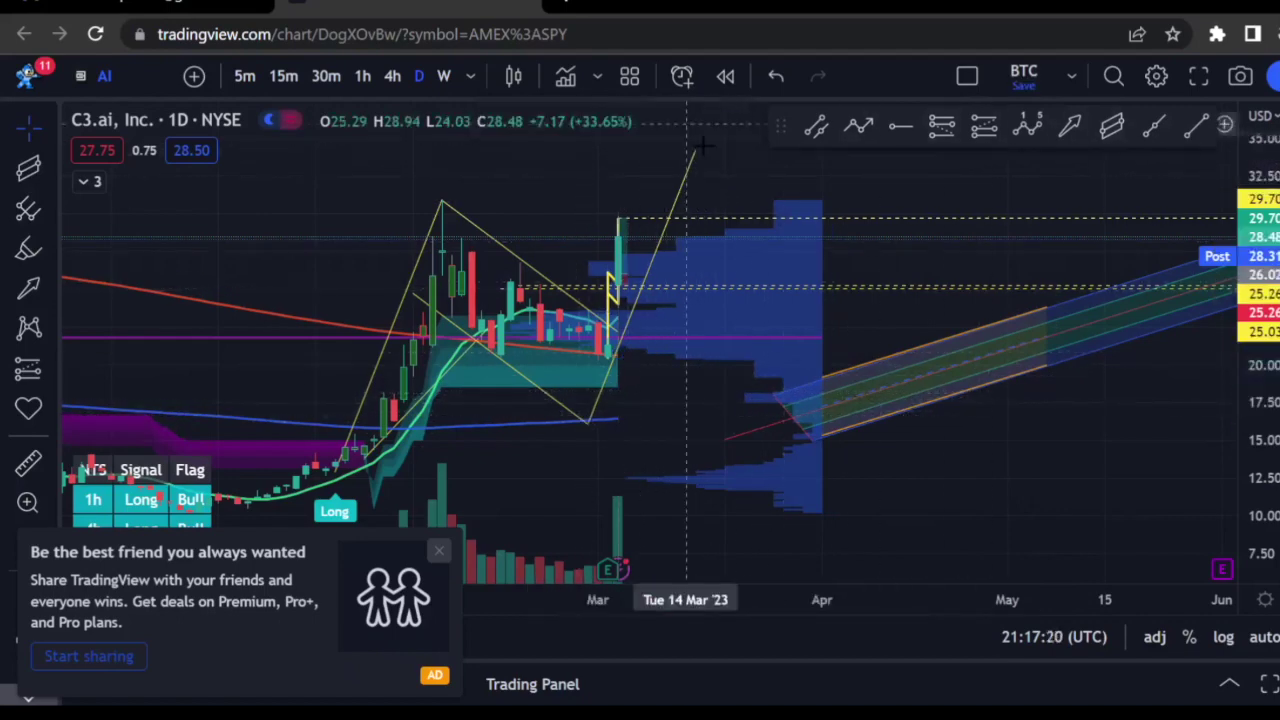
- Delete the Parallel Channel and the Pitchfork from the empty space after the last bar
click(997, 340)
key(Delete)
click(1003, 336)
key(Delete)
- Draw a Pitchfork from about 12.01 on 13 January 2023 through 30.87 on 6 February and 20.41 on 2 March, and delete it
drag(723, 437, 814, 423)
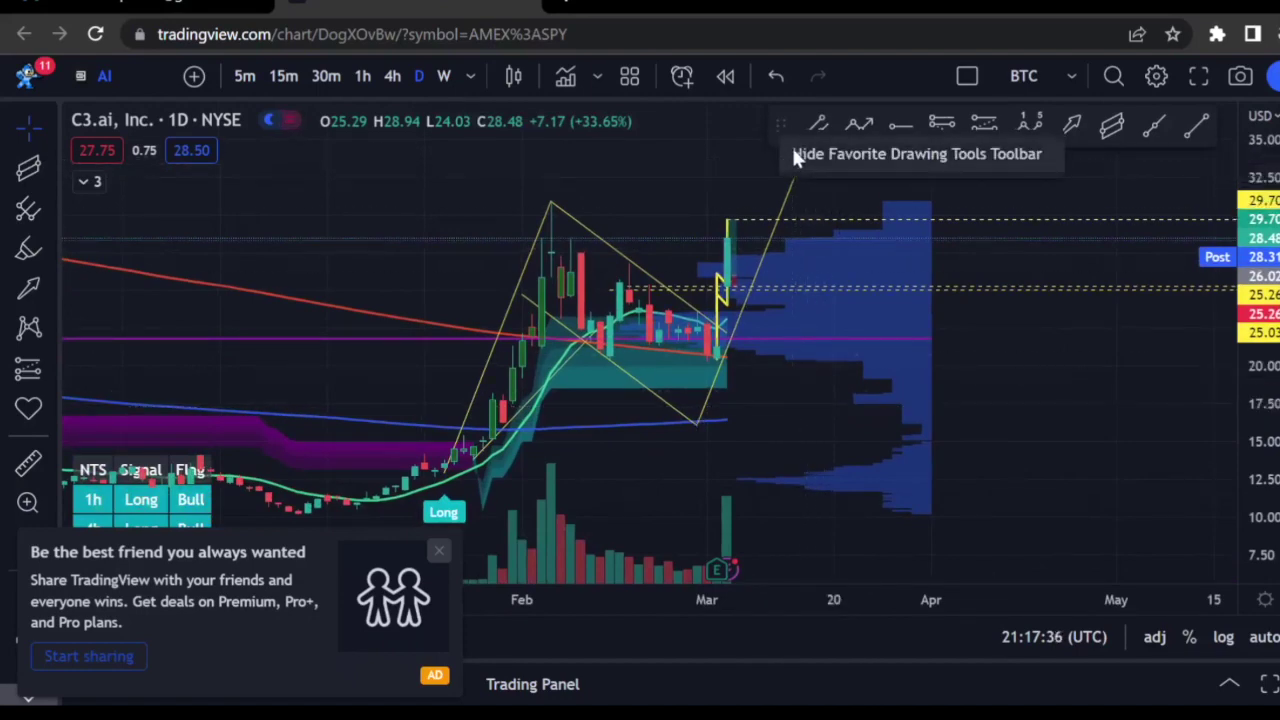
mouse_move(1000, 283)
mouse_down()
mouse_move(1063, 283)
mouse_move(1114, 259)
mouse_up()
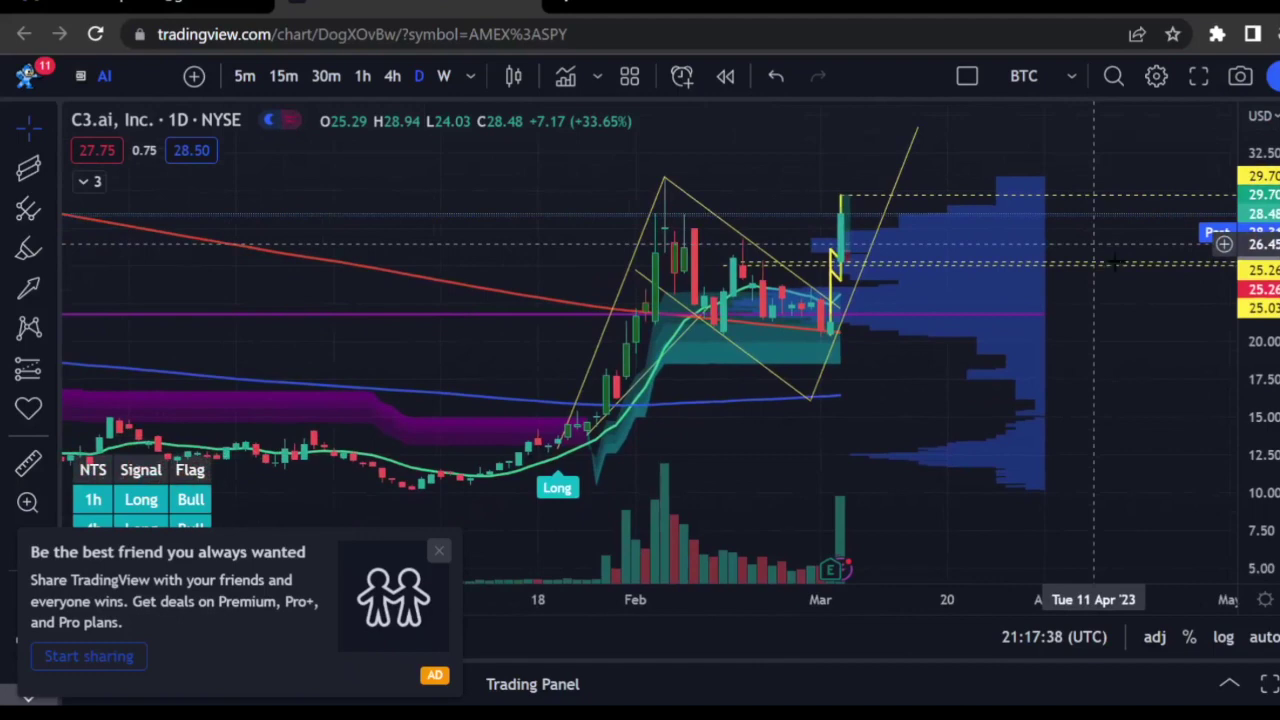
click(30, 206)
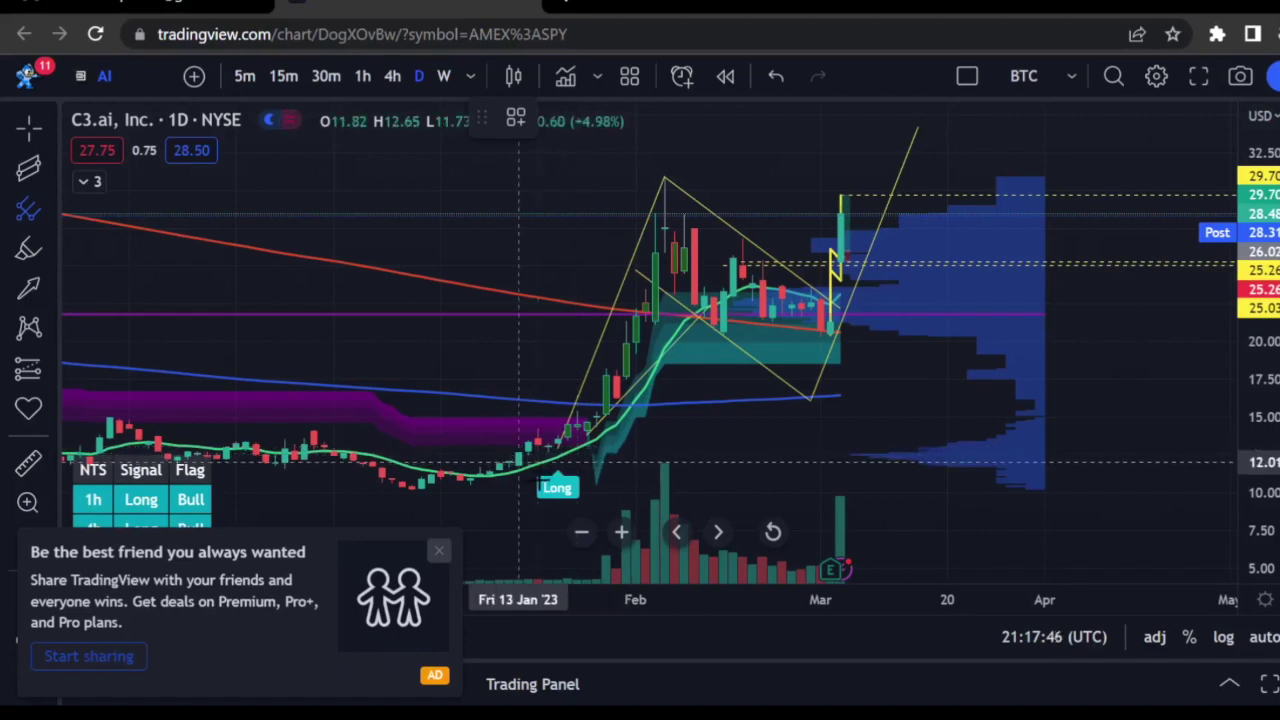
click(518, 461)
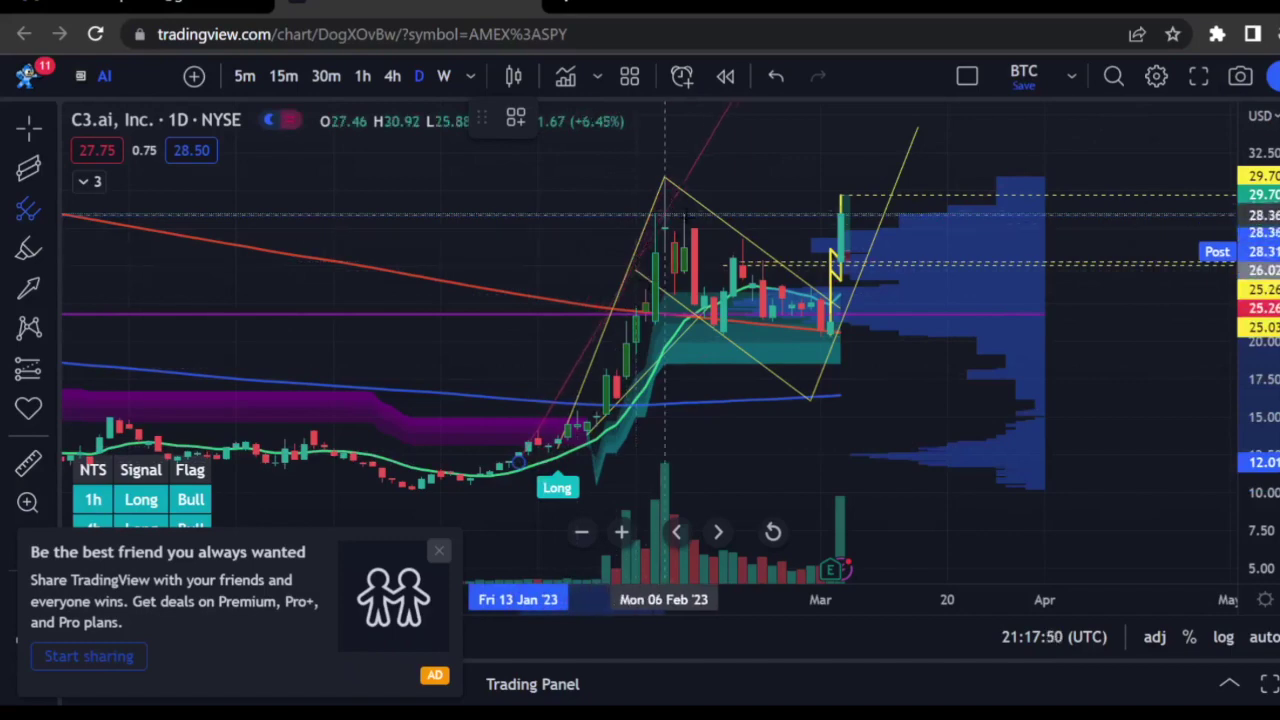
click(664, 180)
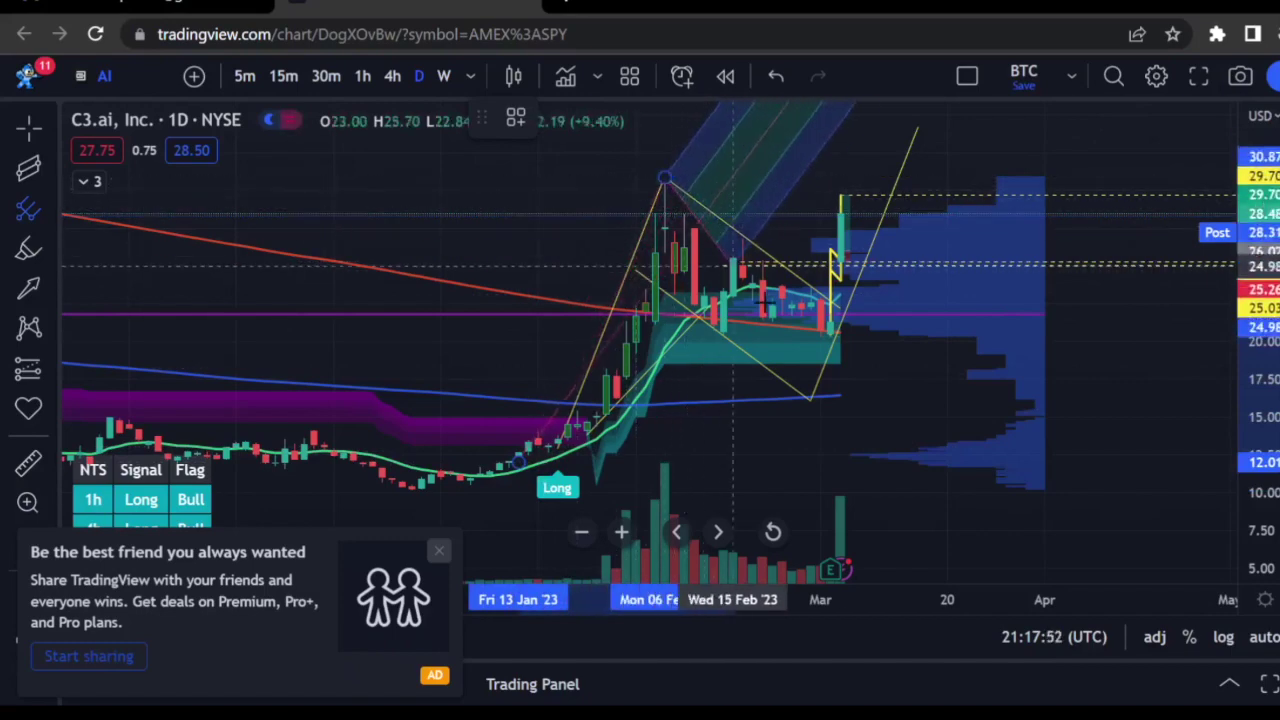
click(848, 350)
mouse_move(1068, 372)
mouse_down()
mouse_move(975, 455)
mouse_move(830, 486)
mouse_up()
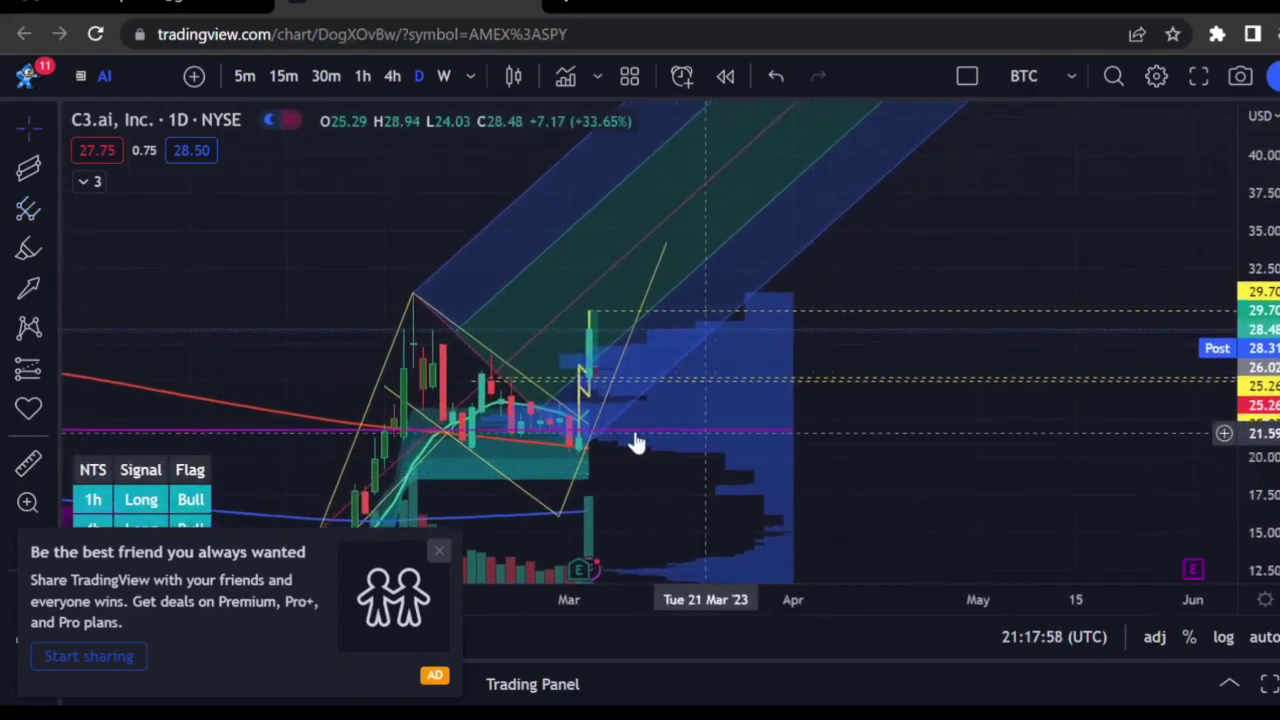
mouse_move(597, 367)
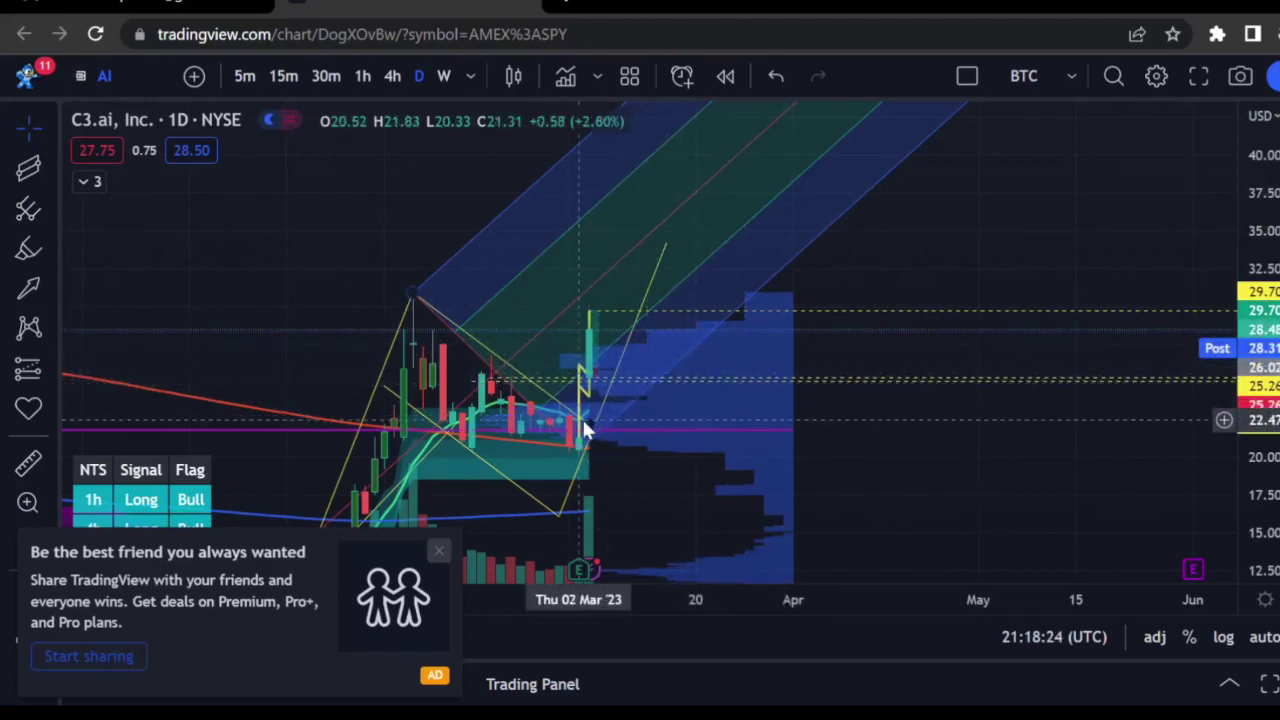
drag(851, 440, 975, 415)
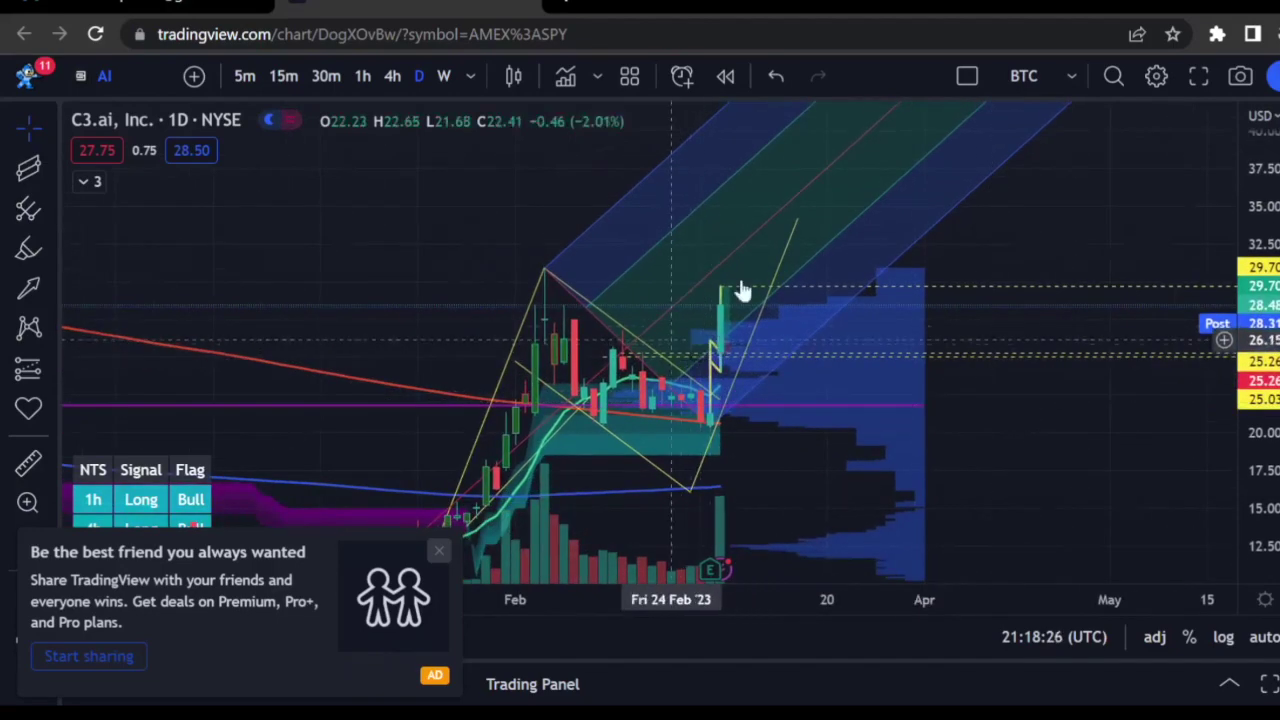
click(615, 340)
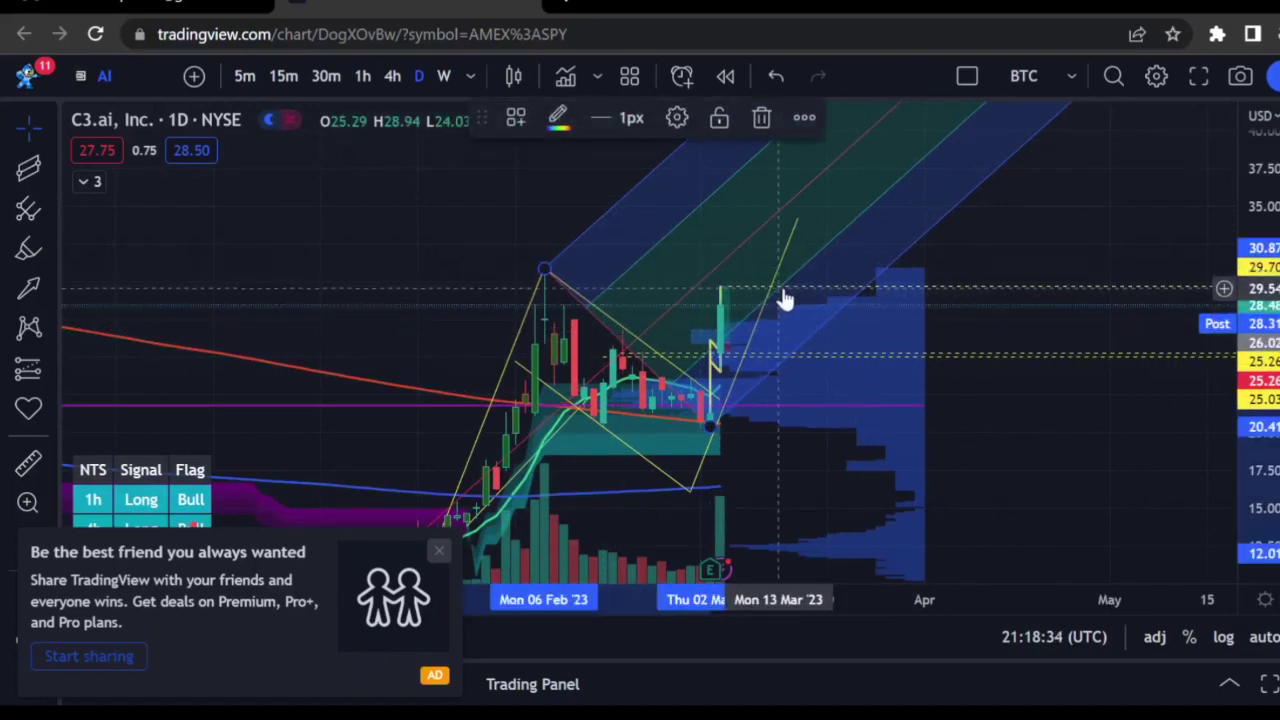
key(Delete)
- Draw a Pitchfork on the chart's earliest bars, from the peak at about 179.92 through the low at 113.36 to about 175 on 10 February 2021
scroll(800, 340, left, 10)
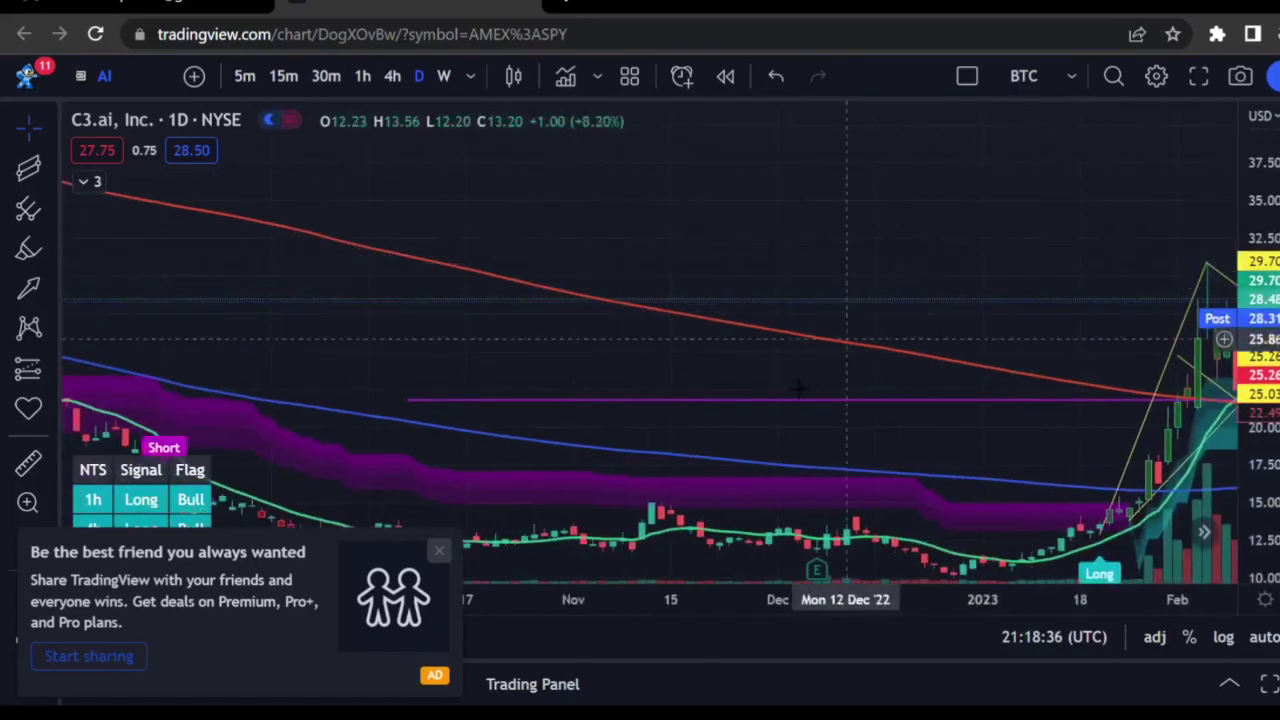
scroll(810, 385, left, 15)
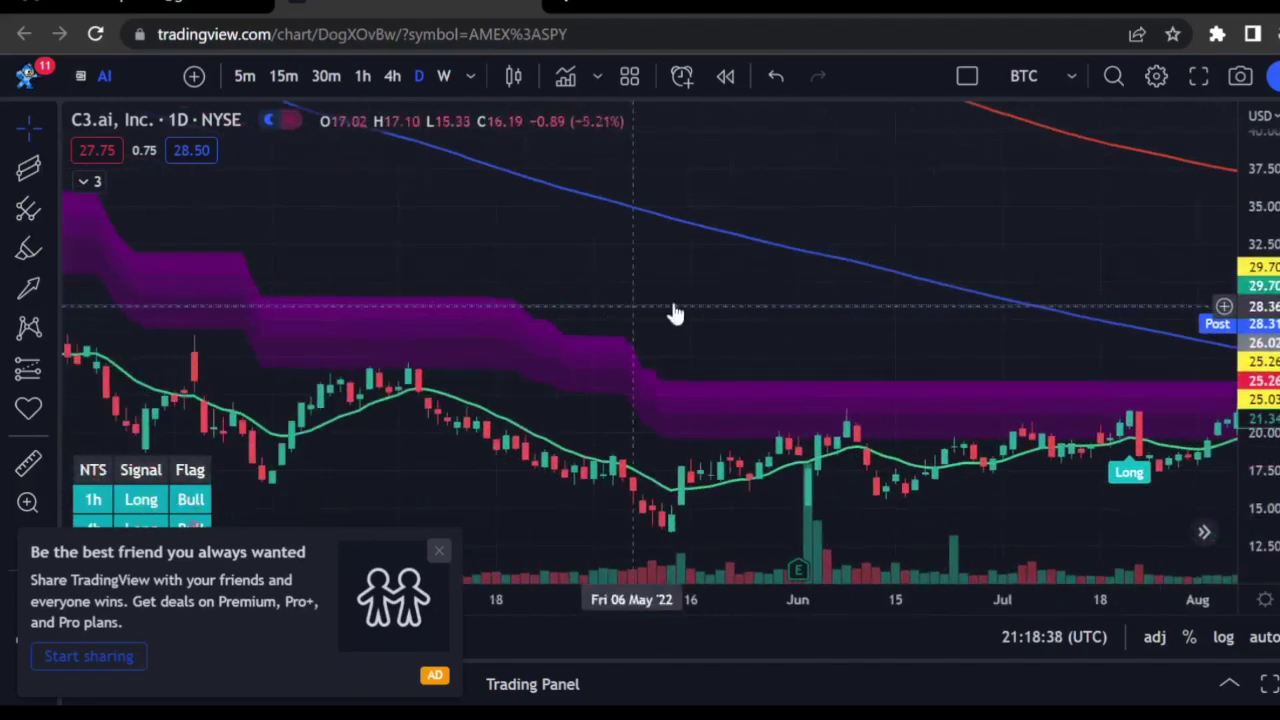
scroll(615, 313, left, 15)
drag(738, 611, 1188, 611)
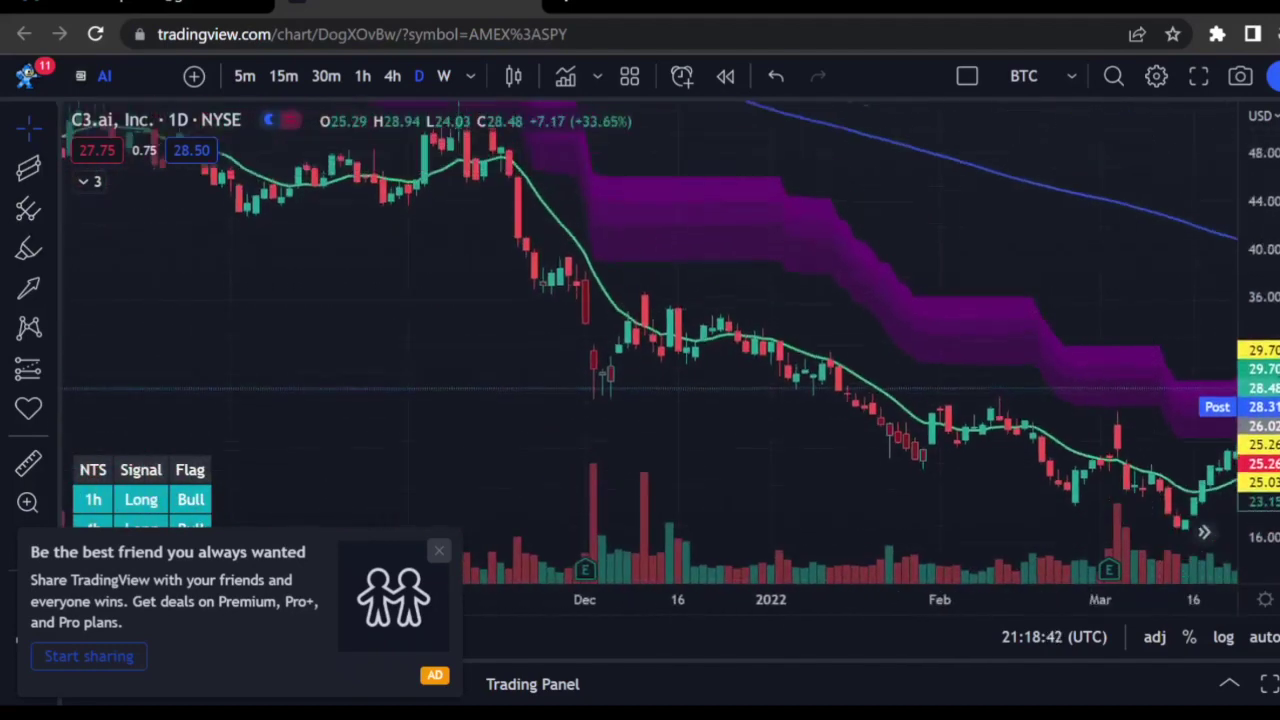
drag(588, 603, 1171, 606)
drag(1037, 357, 517, 497)
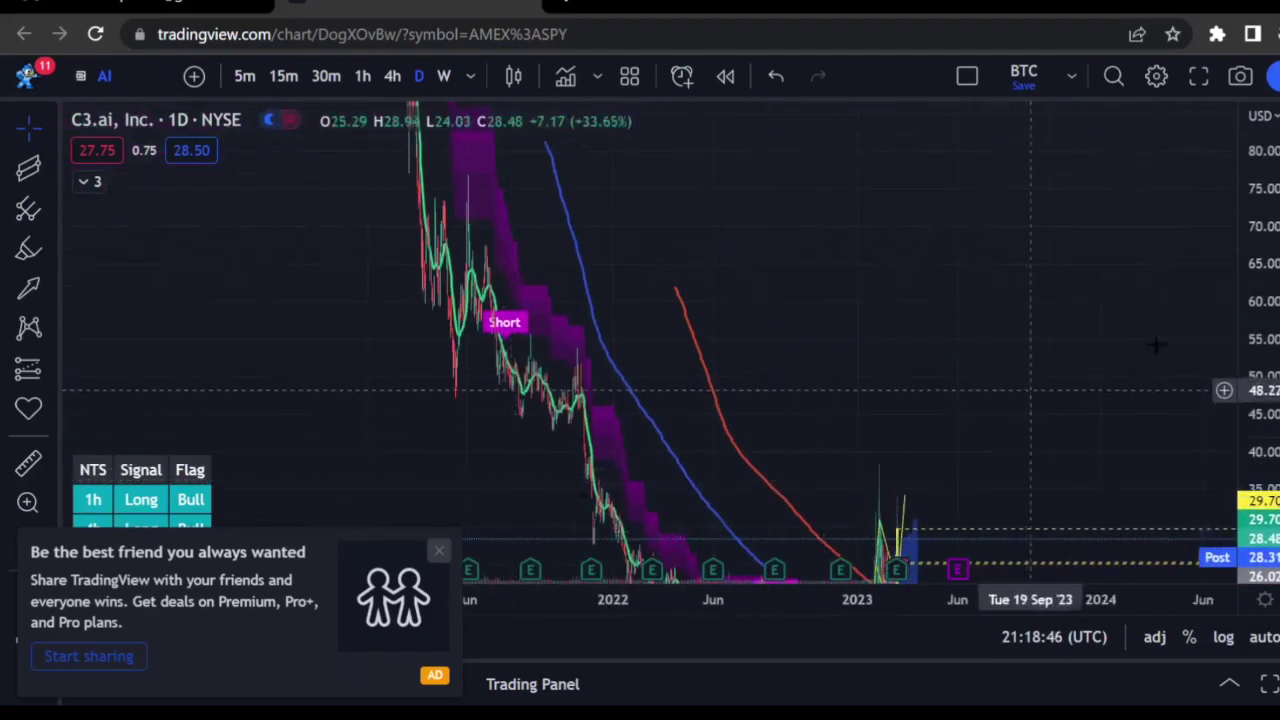
scroll(1262, 213, down, 5)
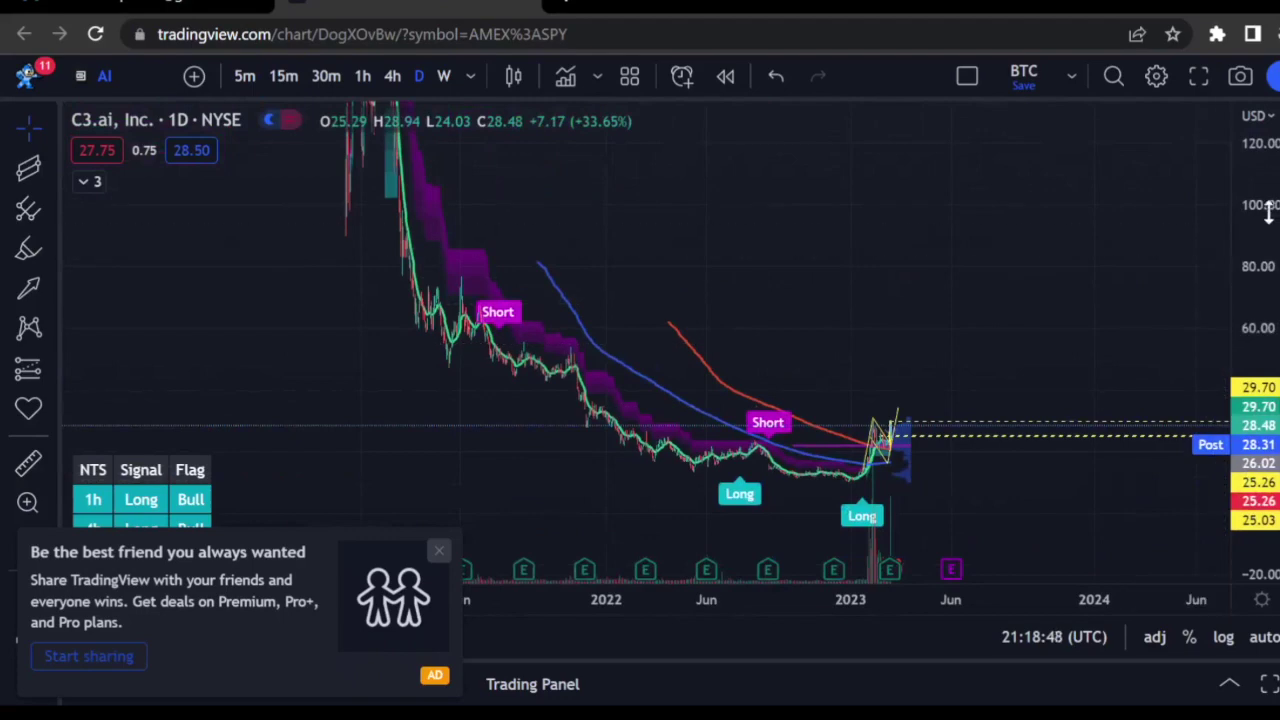
scroll(1268, 213, down, 5)
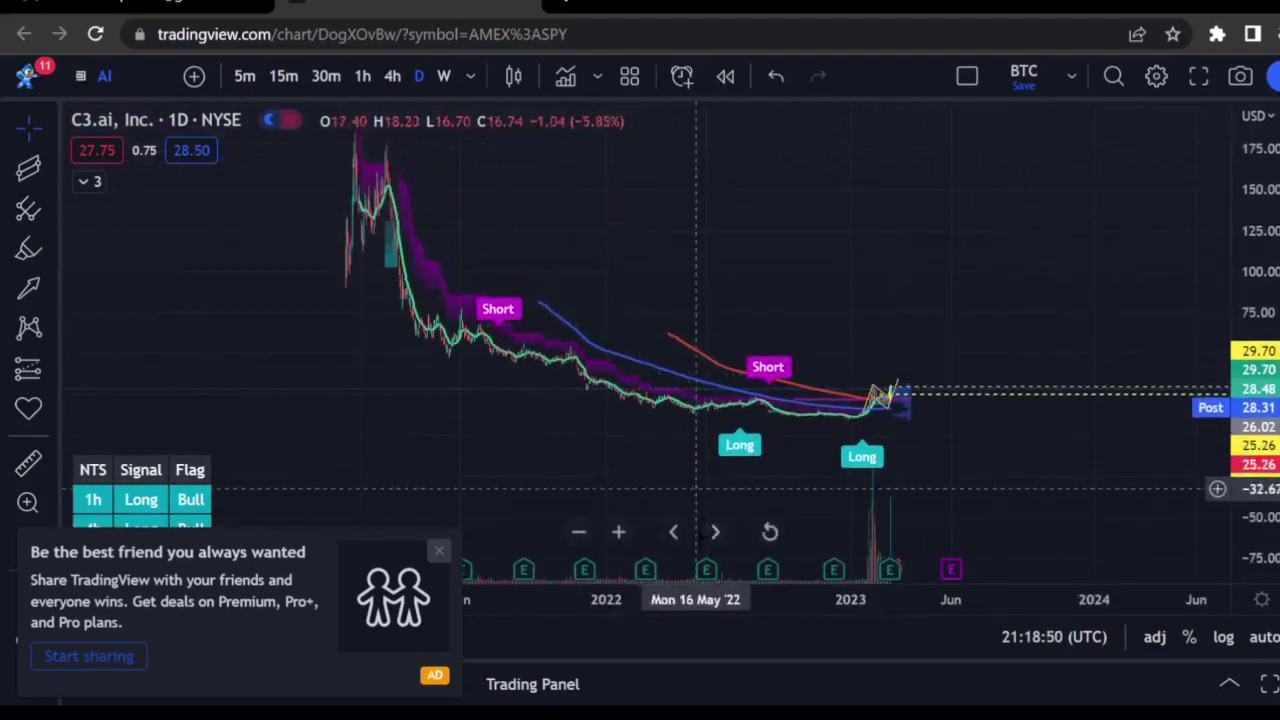
scroll(694, 600, up, 4)
drag(420, 423, 886, 420)
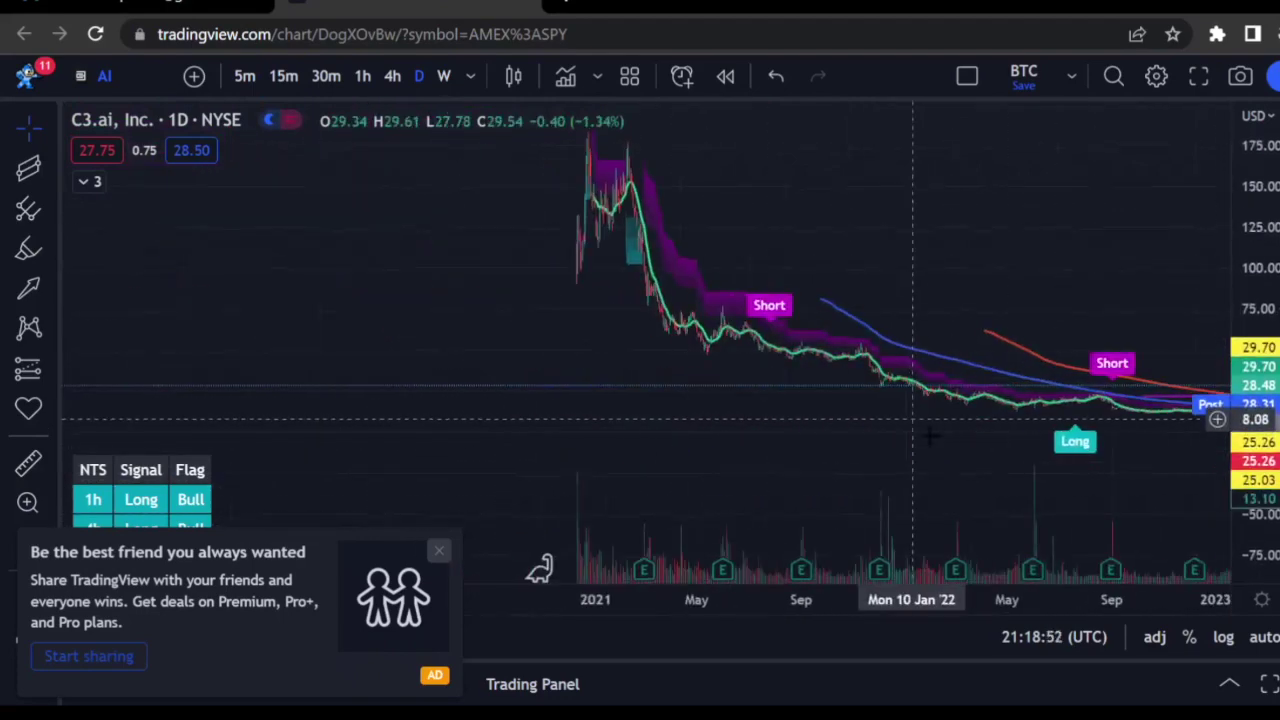
click(618, 534)
click(618, 534)
drag(420, 330, 1047, 316)
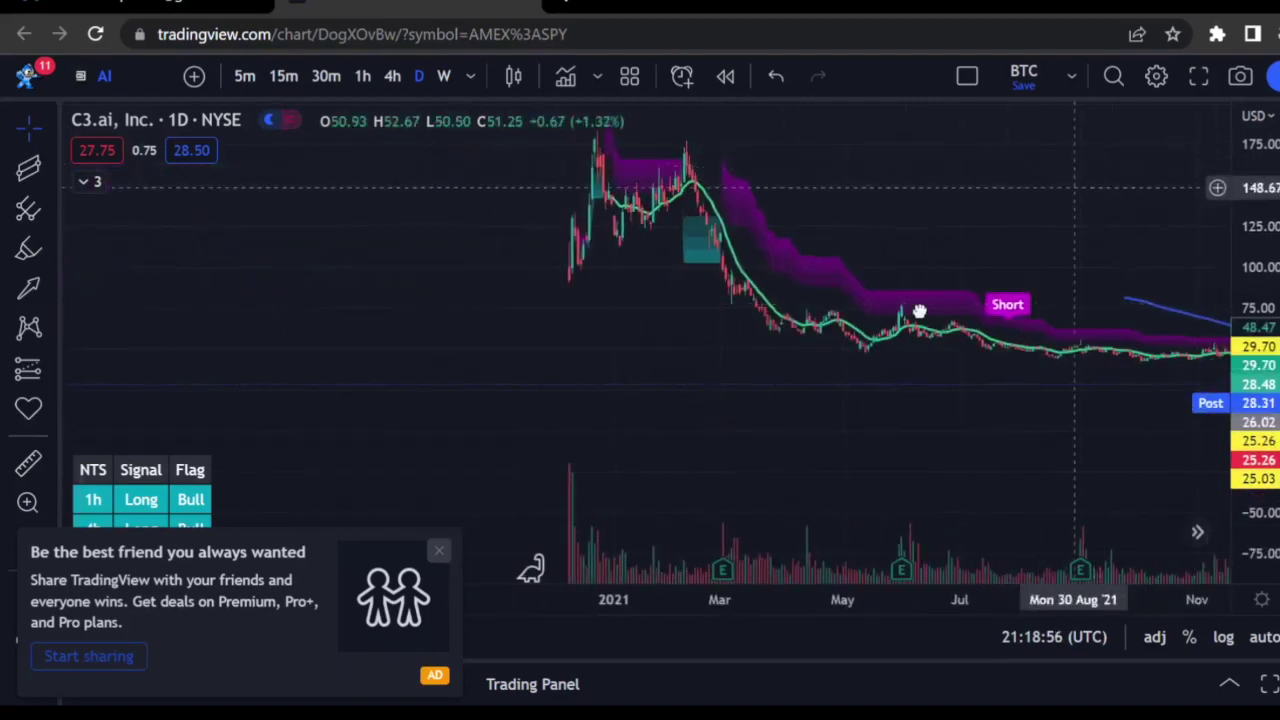
drag(920, 309, 894, 326)
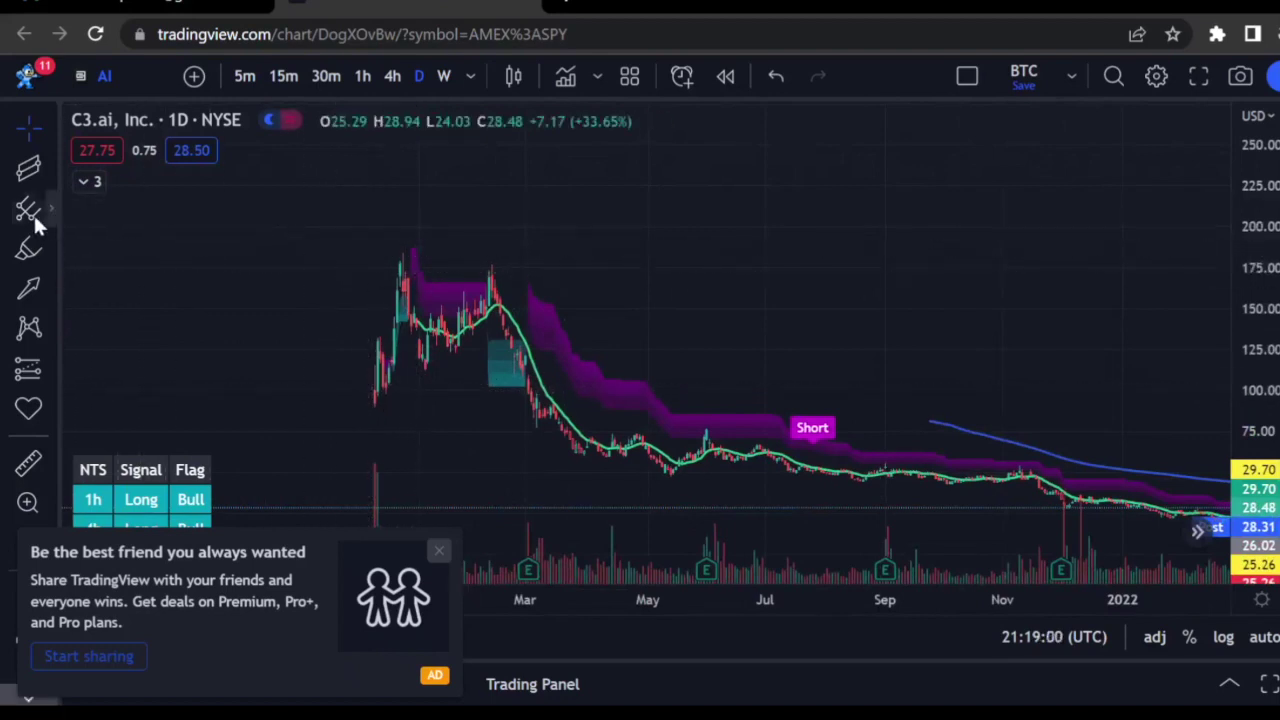
click(400, 260)
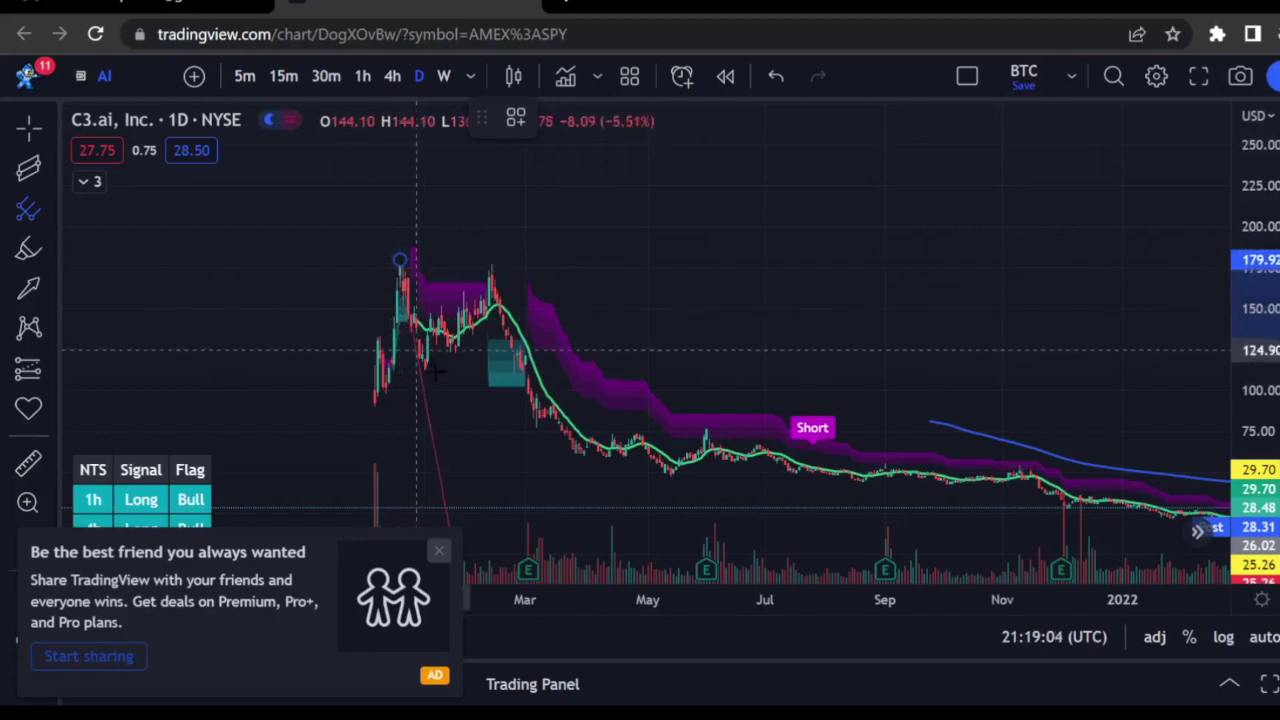
click(426, 369)
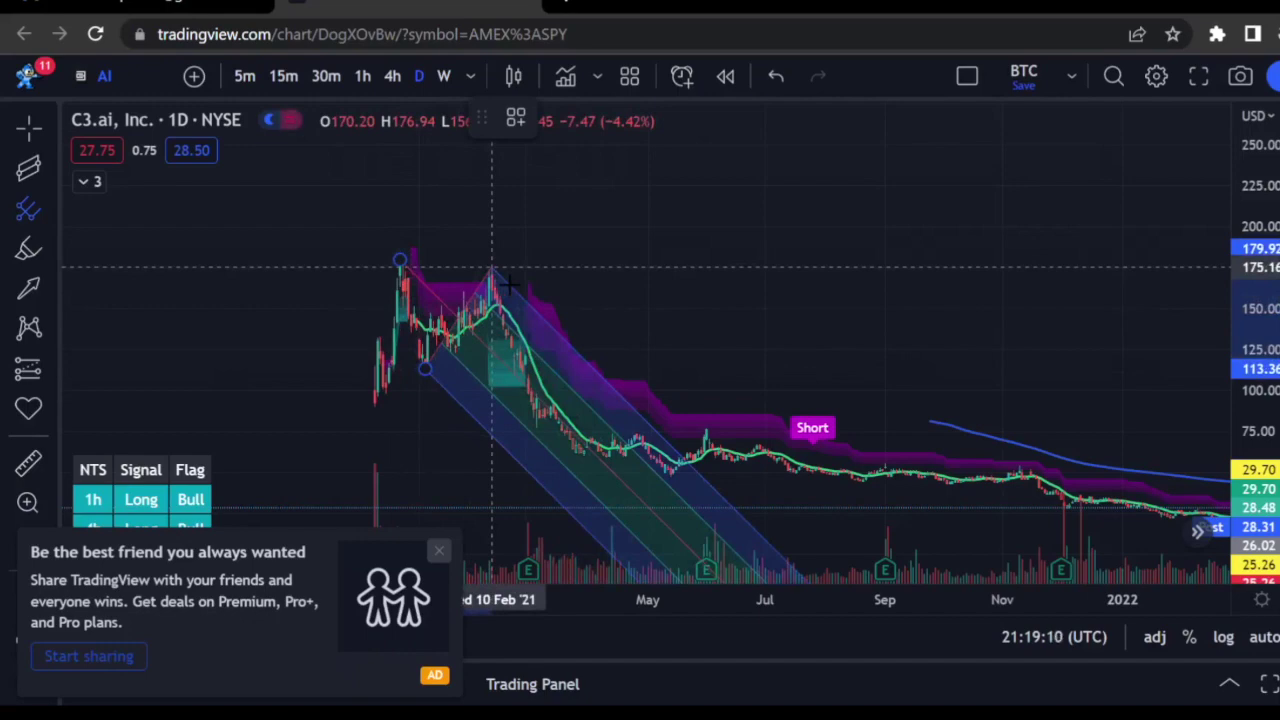
click(505, 281)
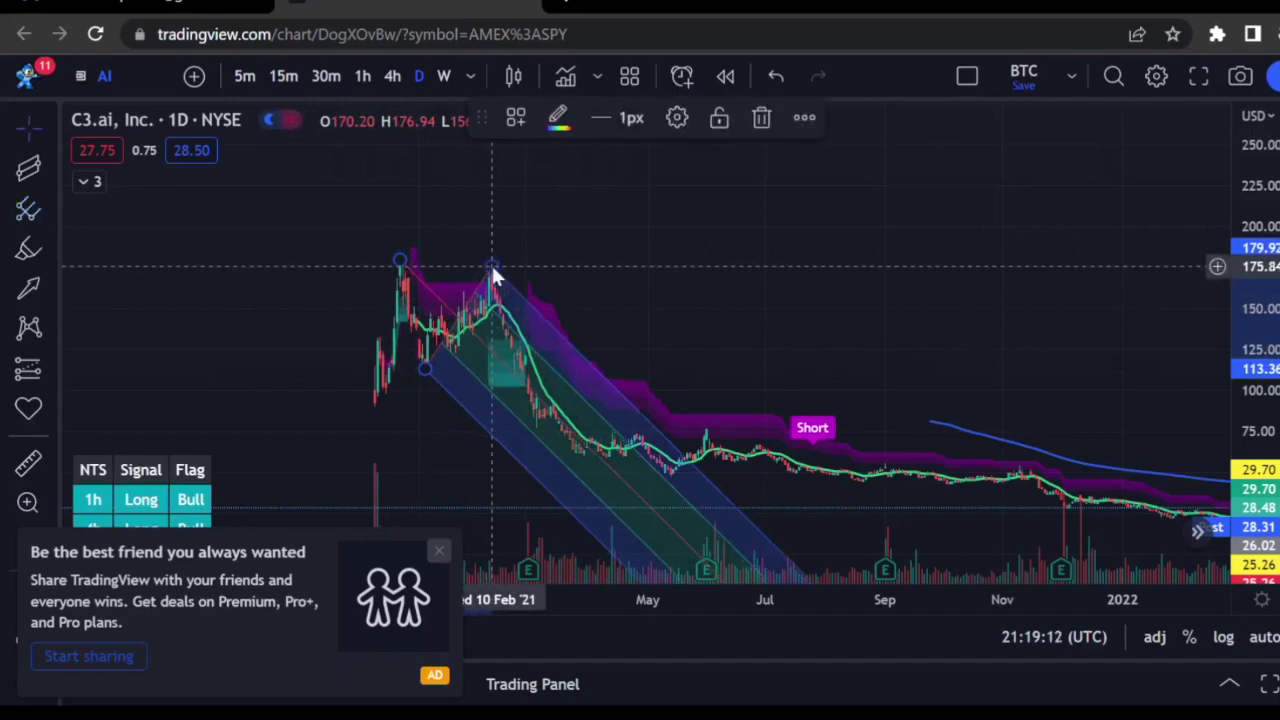
- Examine how price moves against the descending Pitchfork's median line and outer bands from March to July 2021
drag(716, 305, 661, 215)
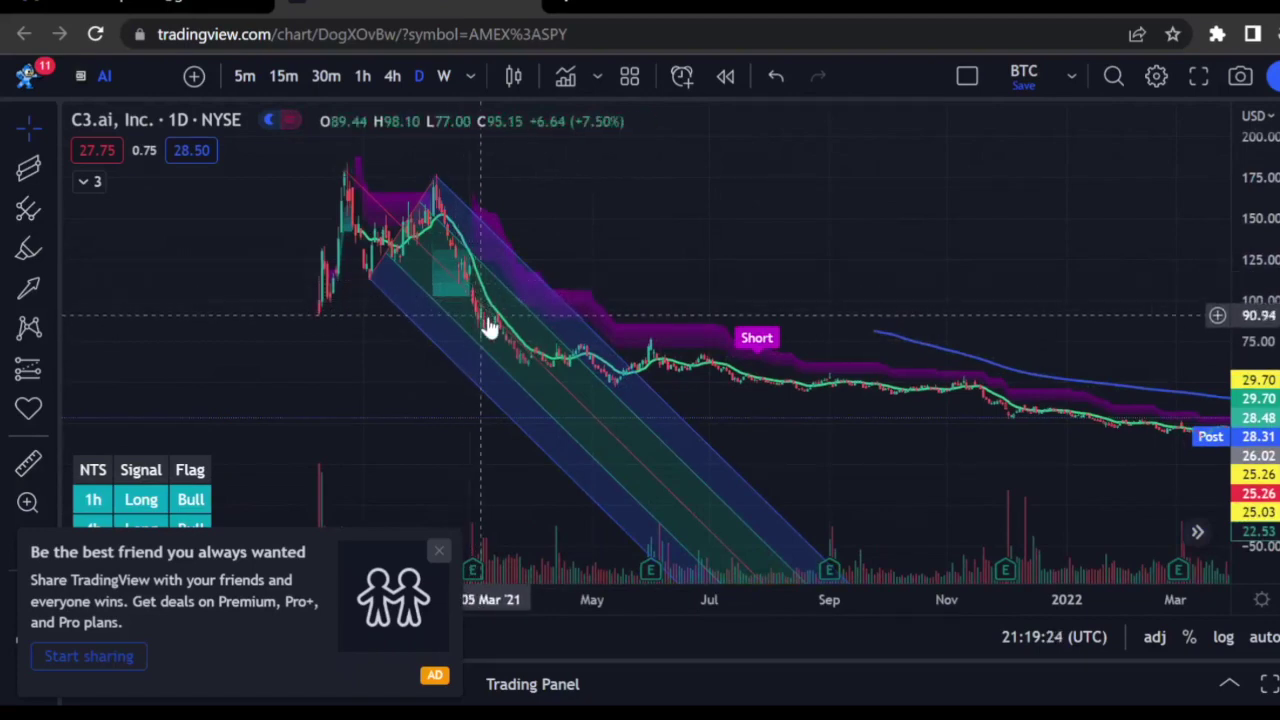
click(619, 527)
drag(491, 306, 1103, 280)
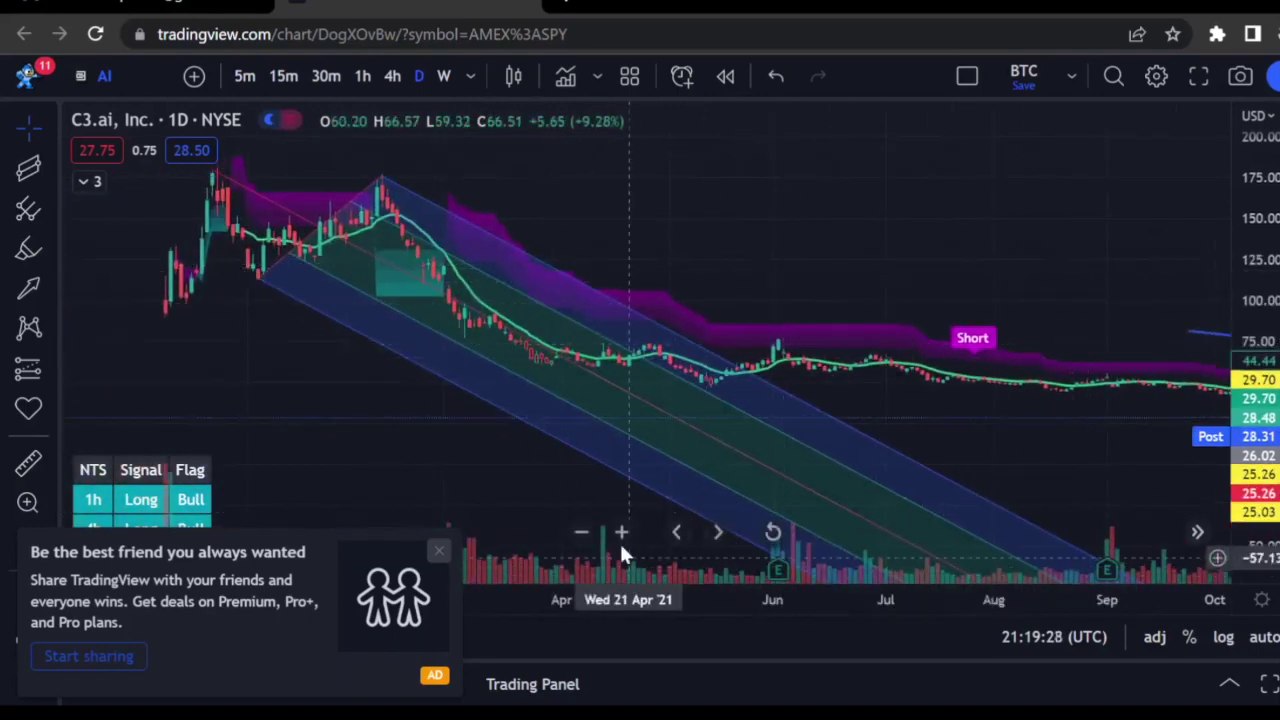
click(621, 533)
click(625, 531)
drag(503, 266, 1035, 266)
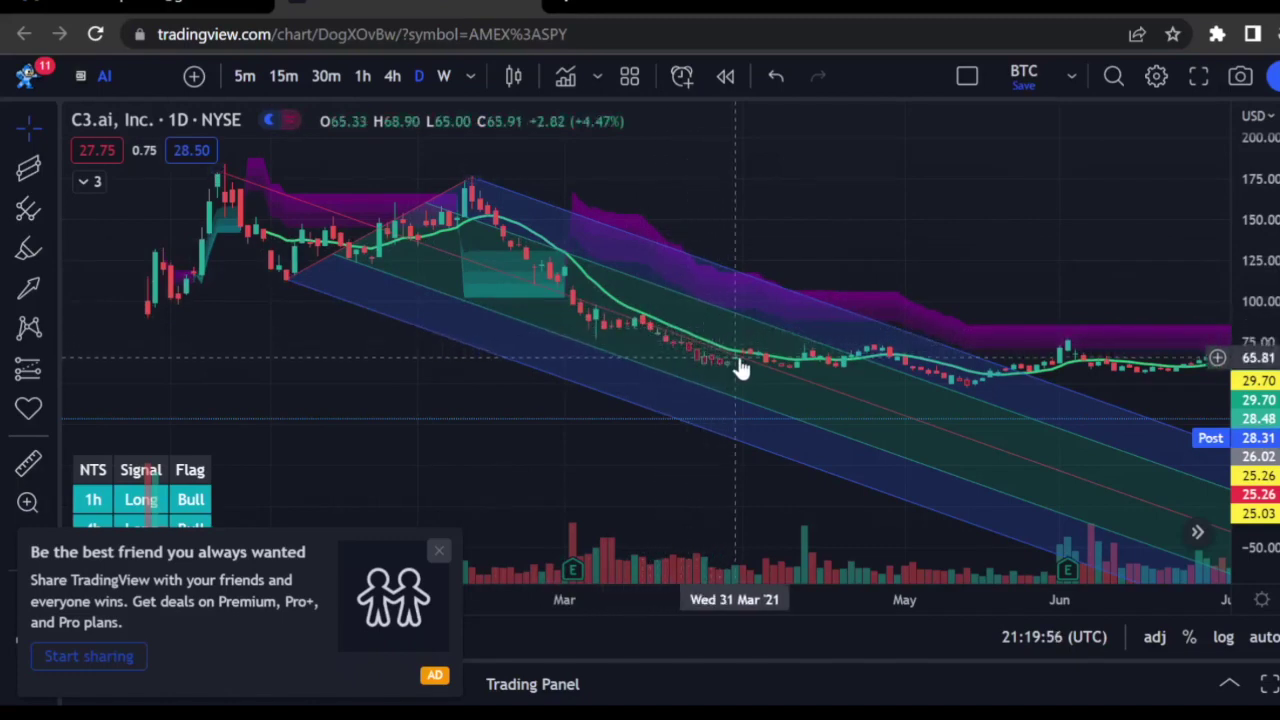
drag(757, 386, 625, 343)
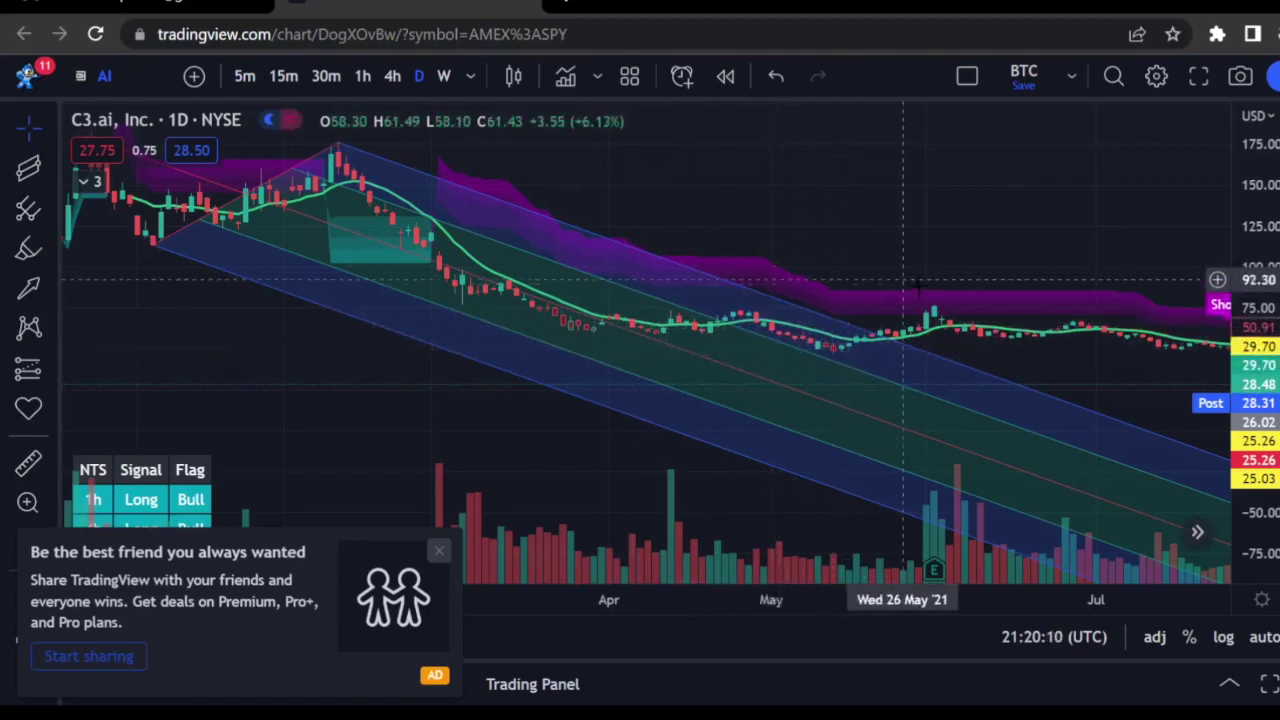
- Examine how price moves beyond the descending Pitchfork's upper band from May to October 2021
drag(905, 350, 734, 255)
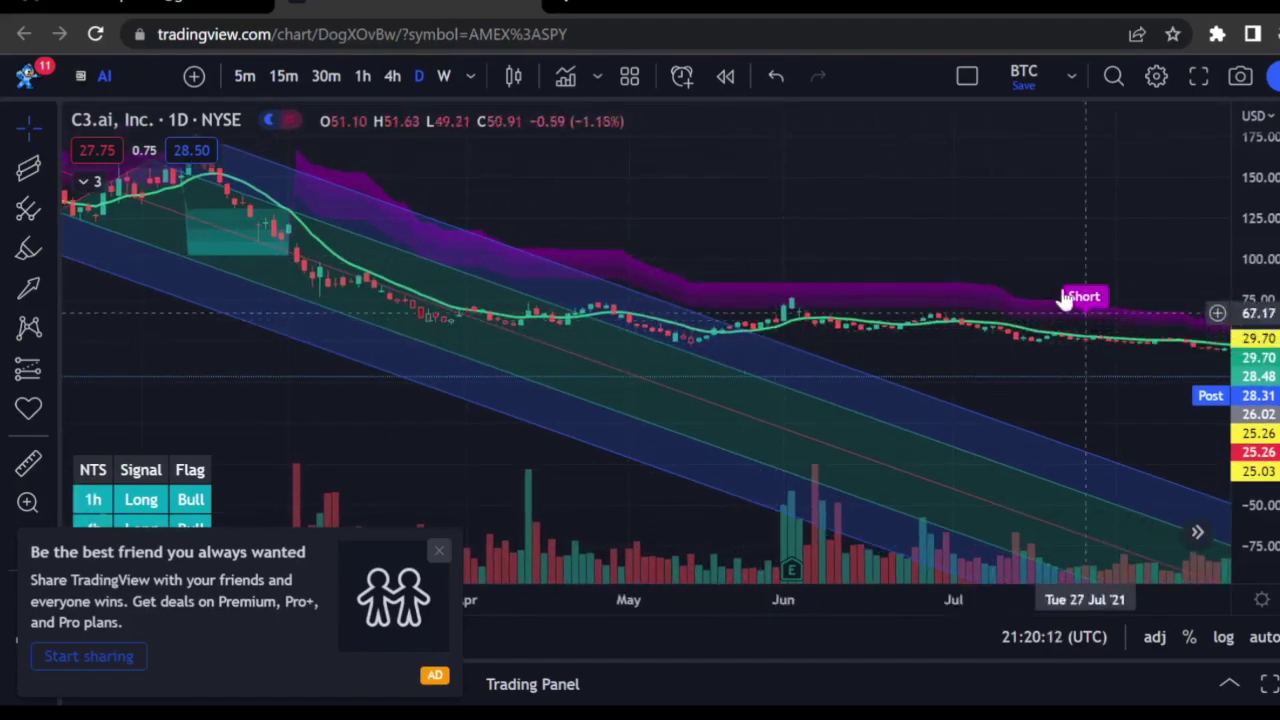
drag(1018, 256, 886, 177)
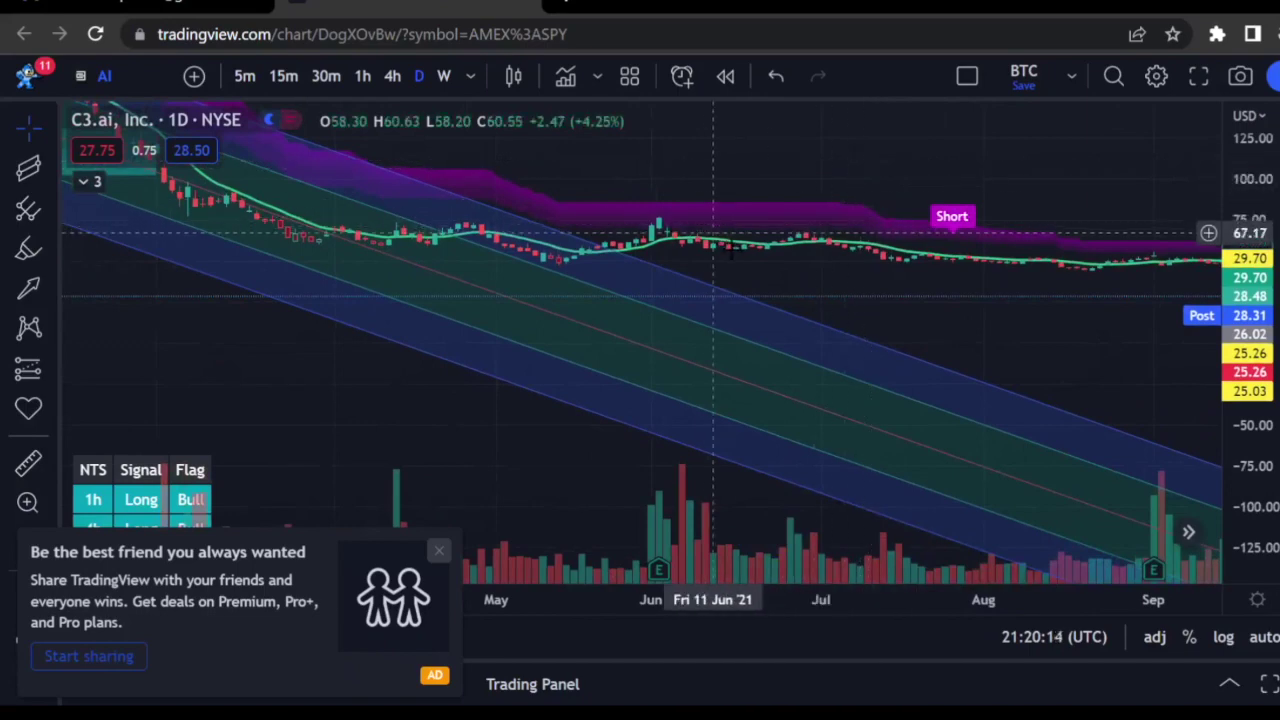
click(46, 205)
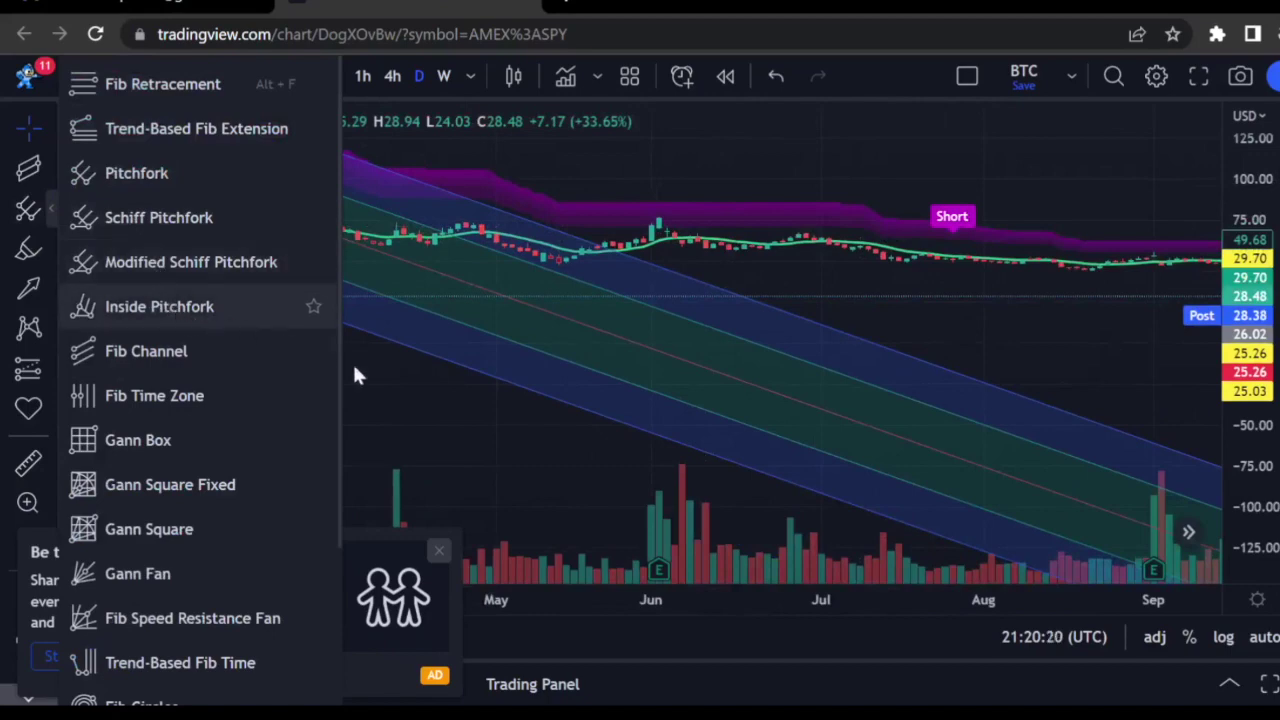
click(531, 366)
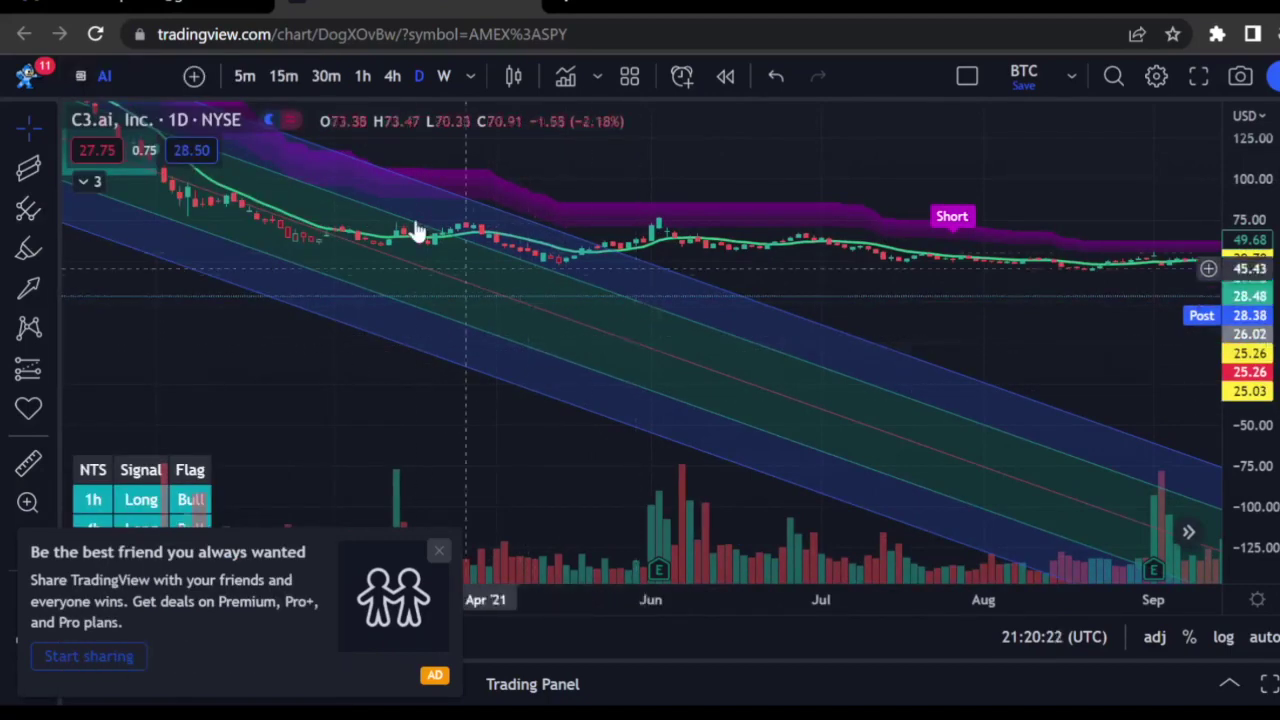
scroll(363, 400, left, 5)
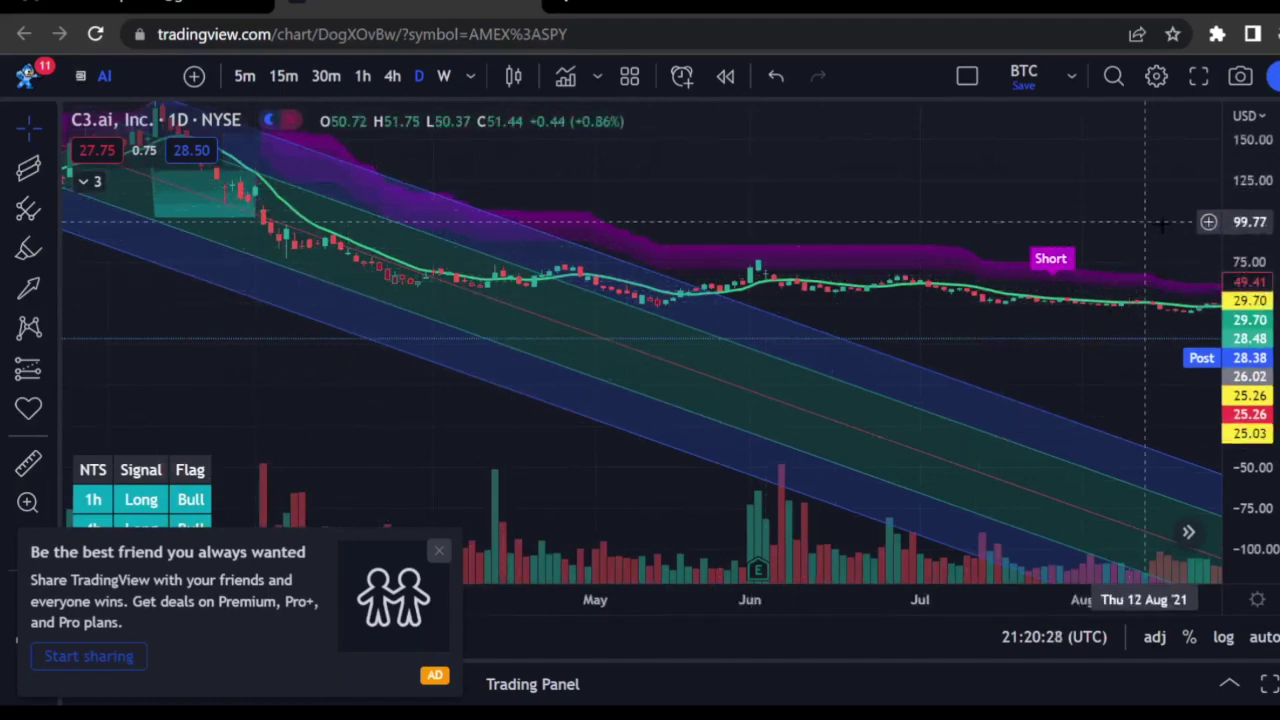
scroll(1160, 225, right, 10)
scroll(800, 258, left, 7)
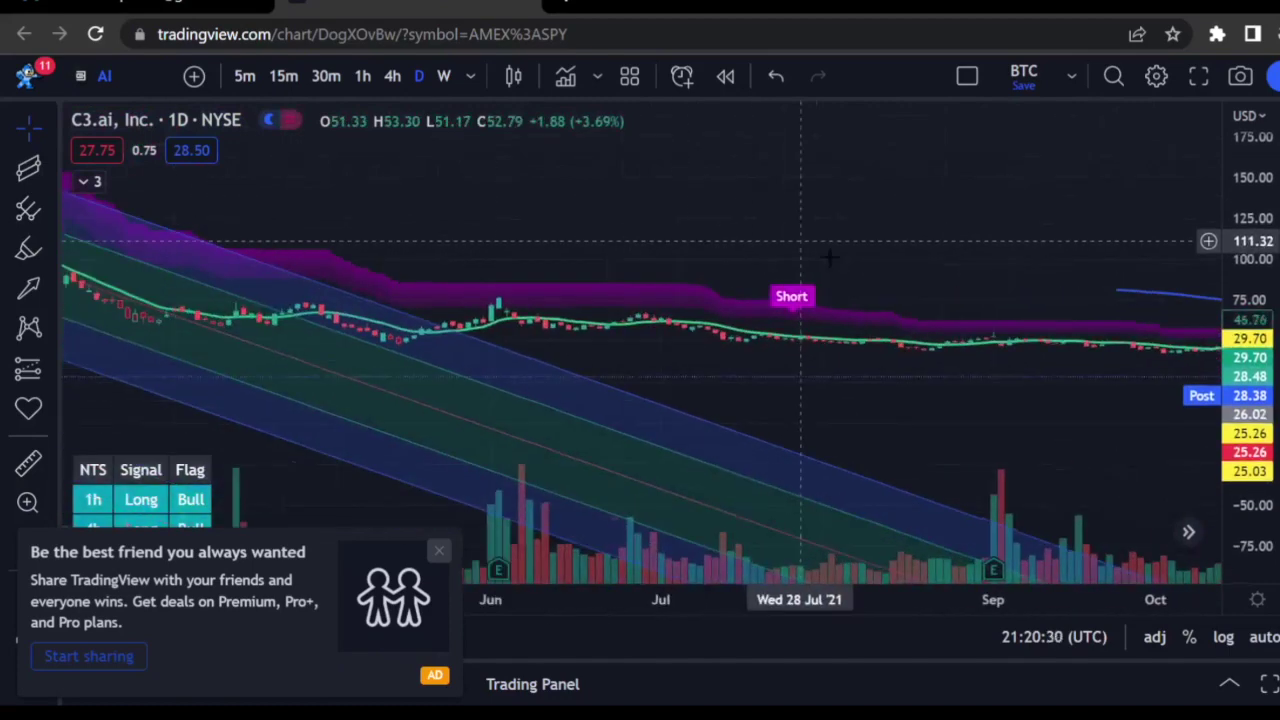
scroll(830, 257, left, 5)
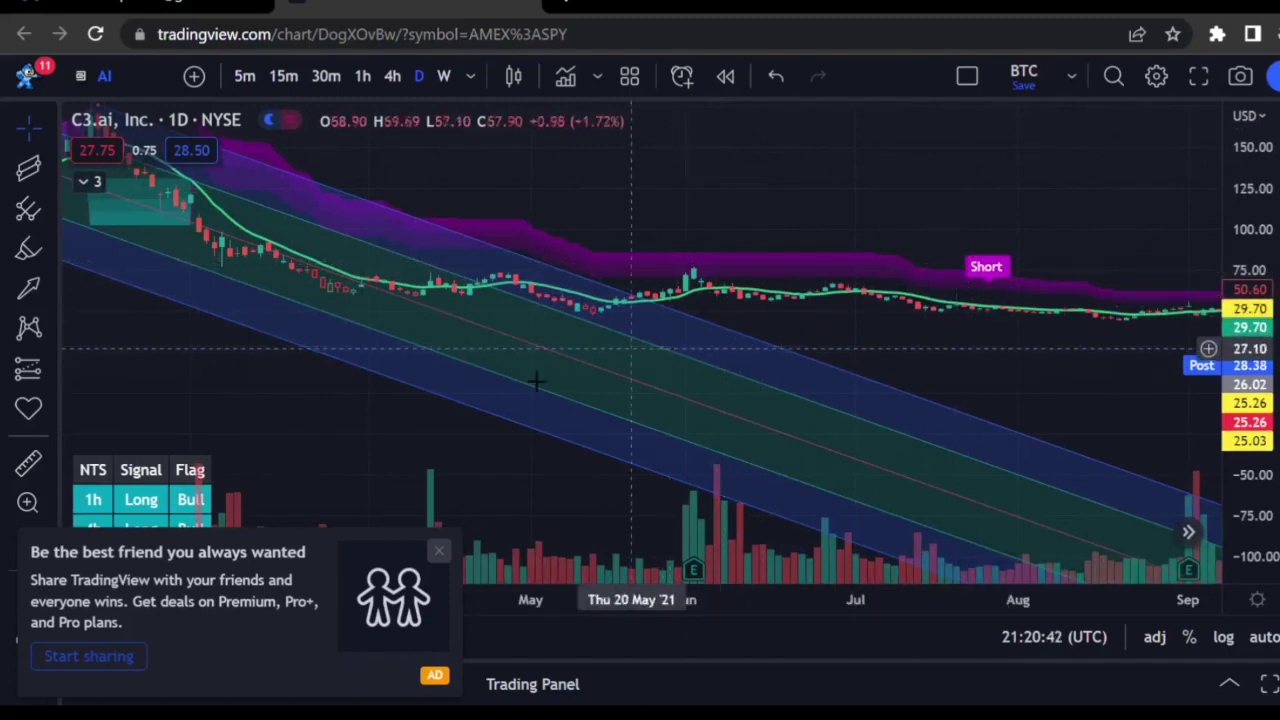
- Delete the descending Pitchfork from the chart's earliest bars
scroll(315, 410, left, 5)
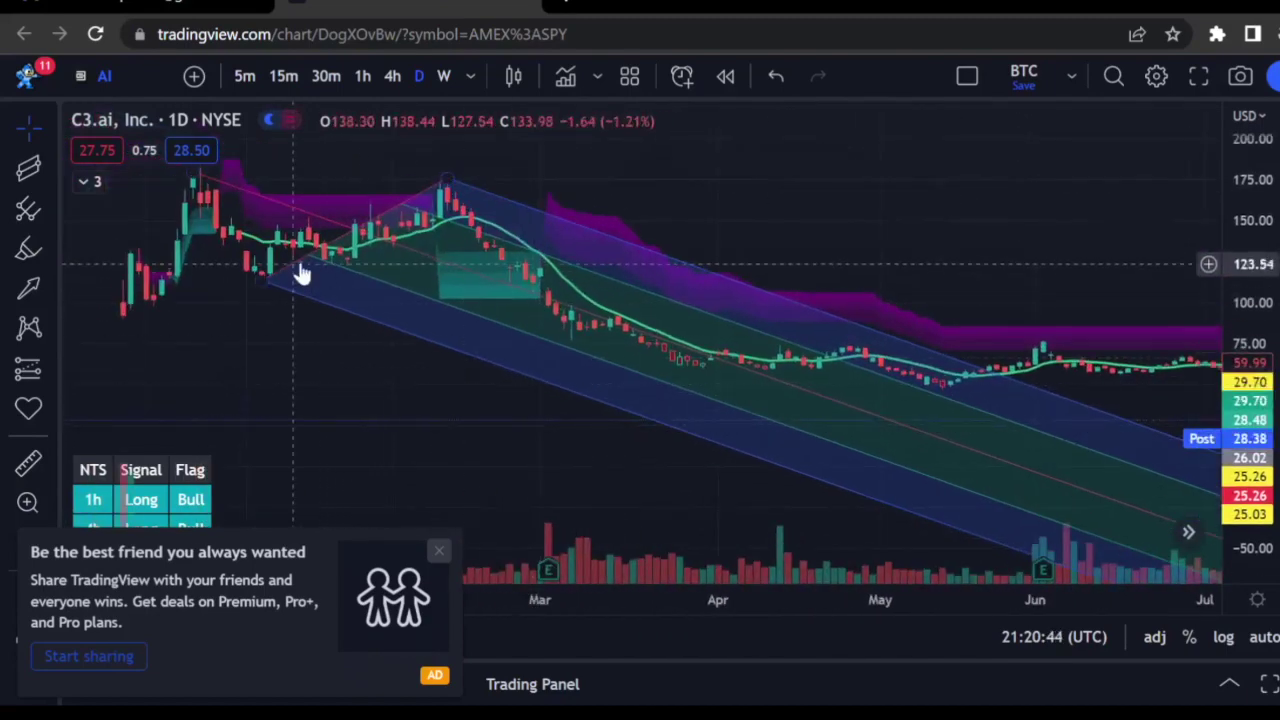
click(354, 263)
click(760, 118)
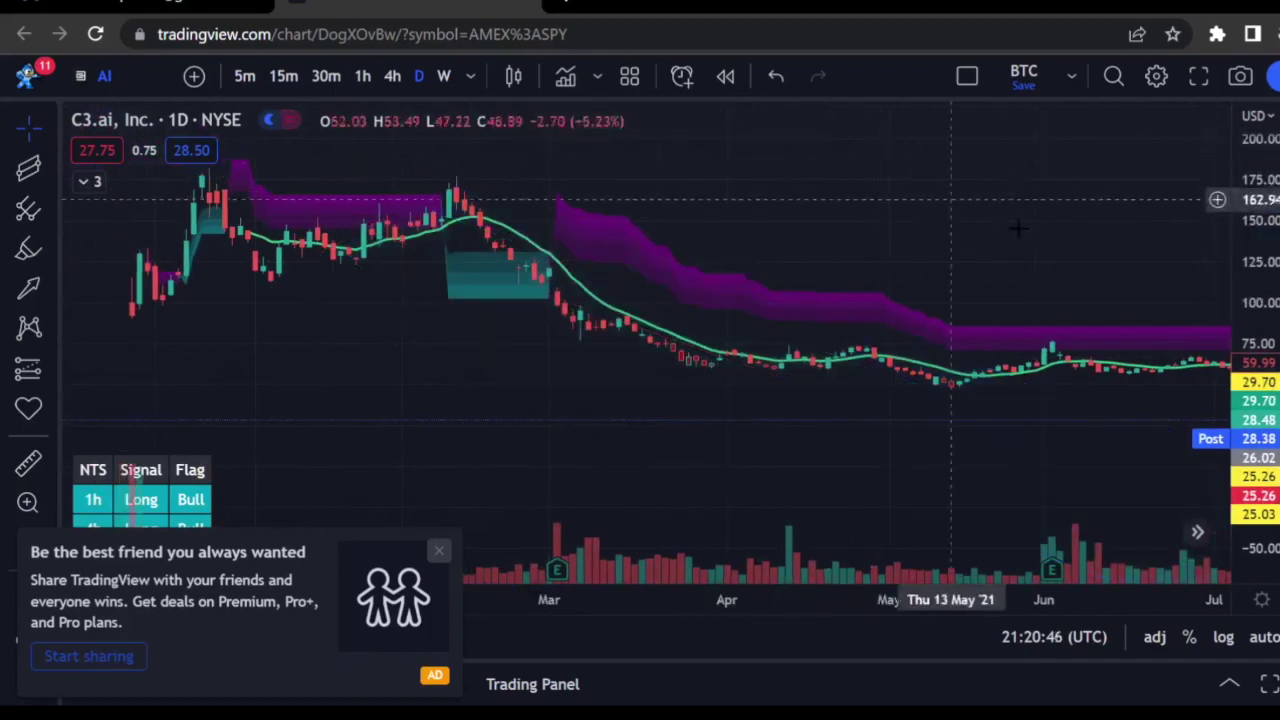
- With the magnet on, draw a Pitchfork from the 10.16 low on 28 December 2022 through 30.92 on 6 February to 20.33 on 2 March 2023
click(1200, 534)
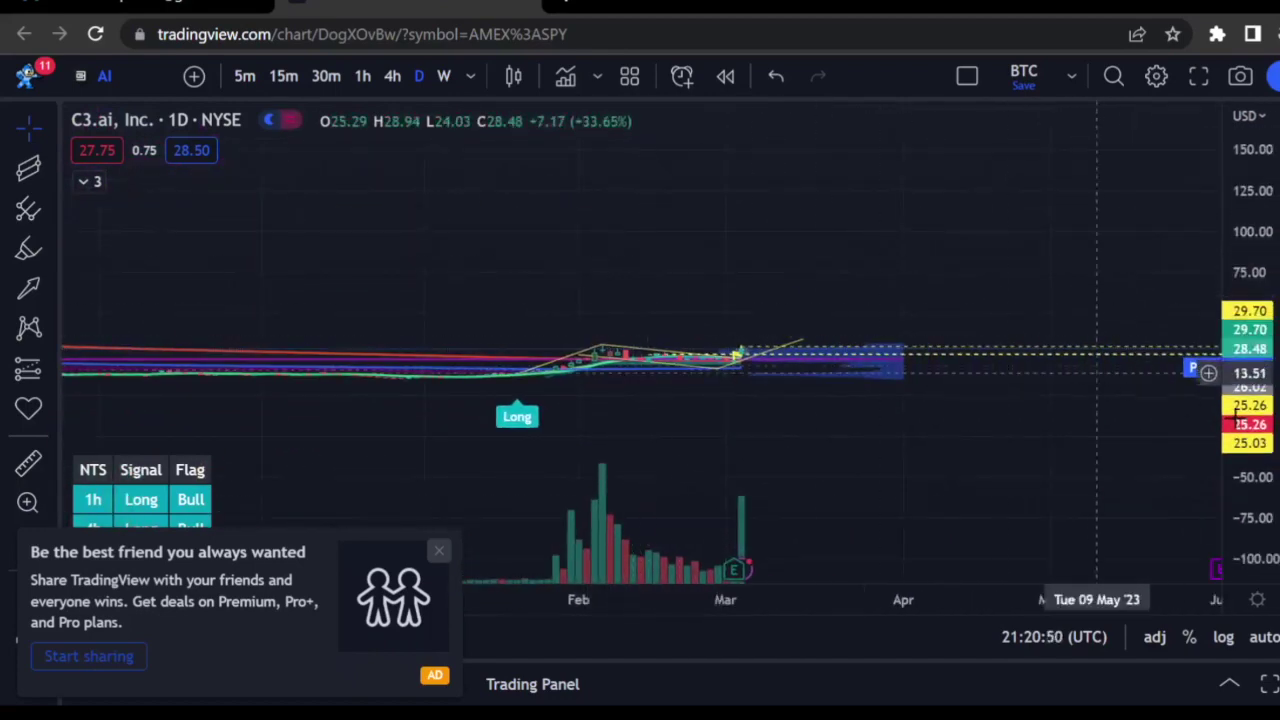
drag(1257, 480, 1265, 315)
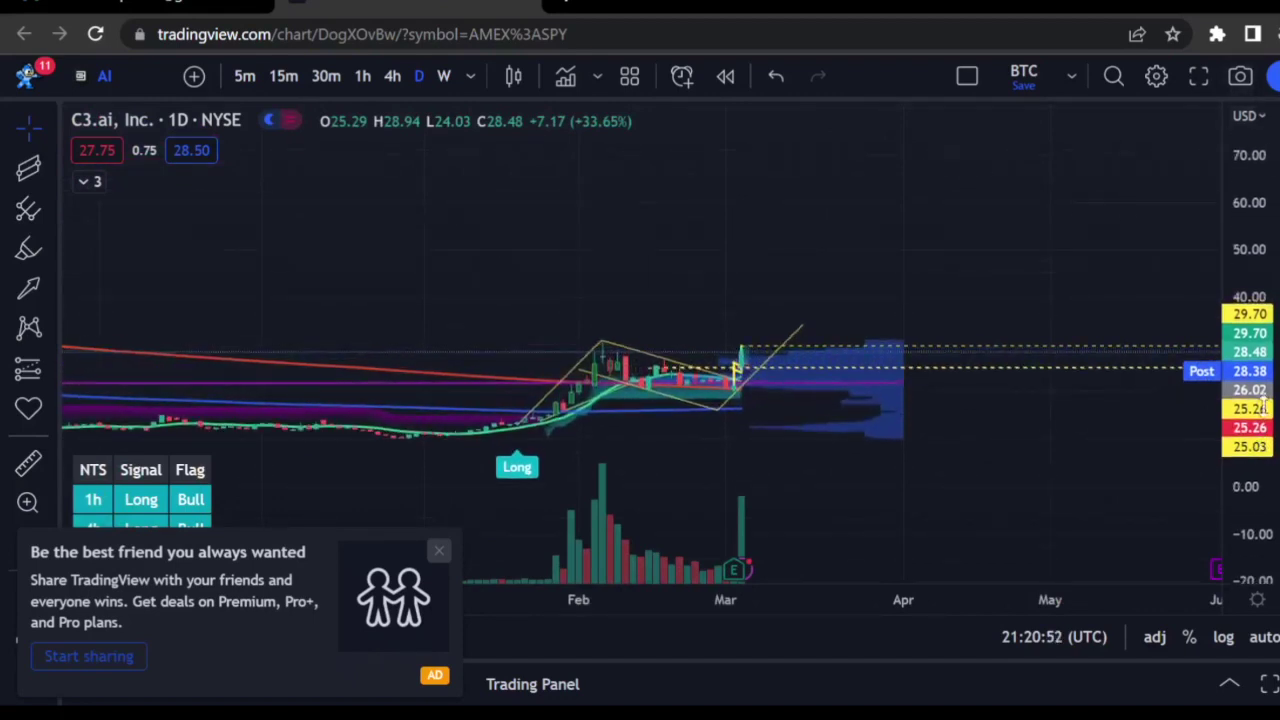
drag(1260, 440, 1260, 428)
drag(1057, 463, 1137, 349)
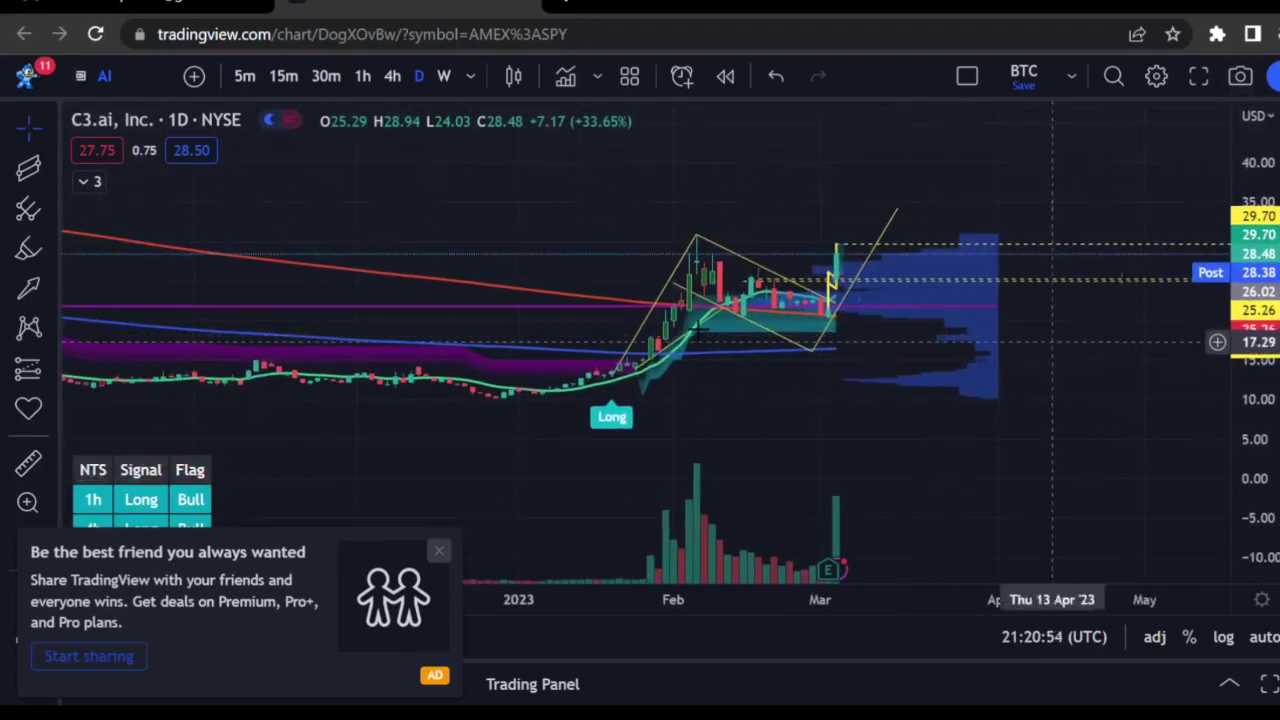
click(28, 208)
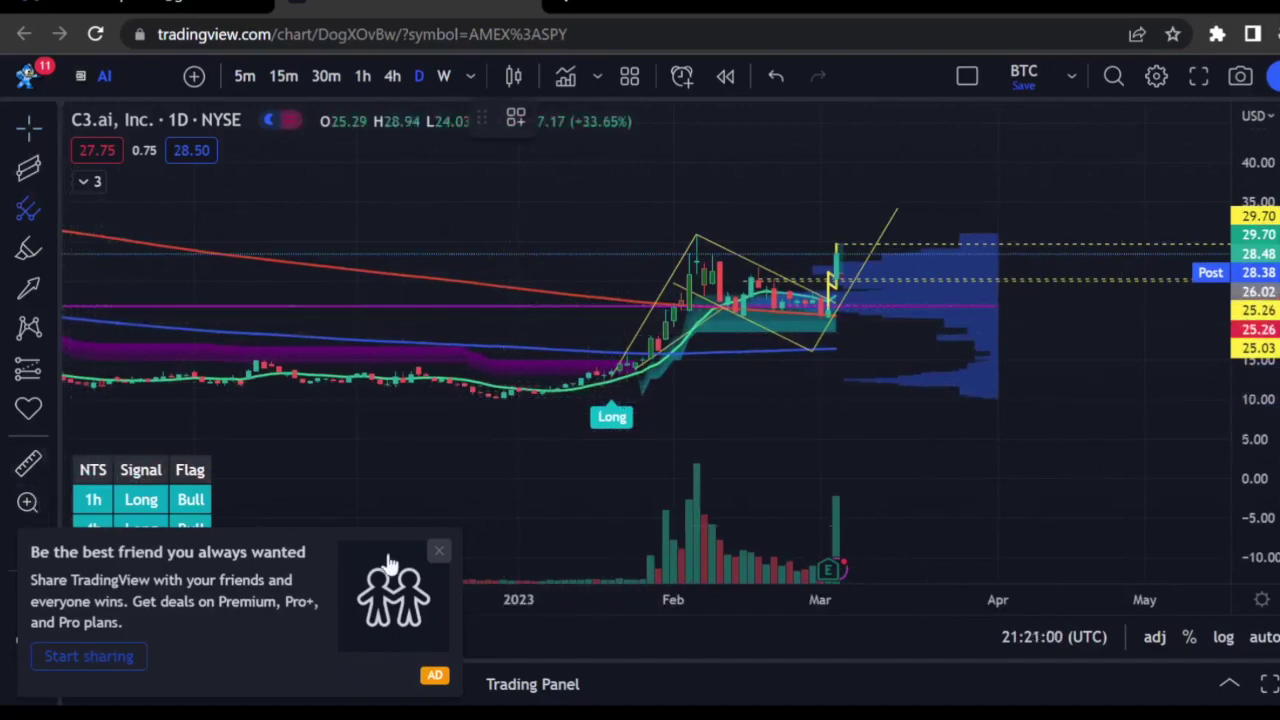
click(441, 553)
click(967, 82)
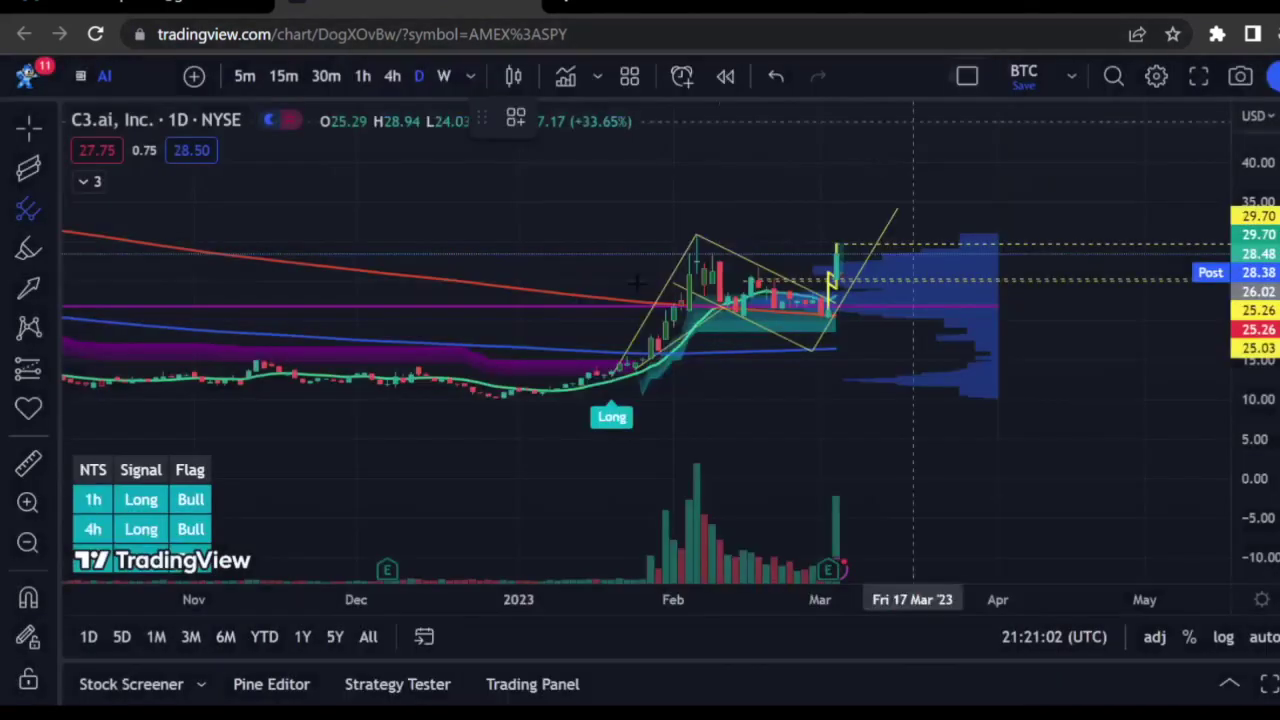
click(28, 596)
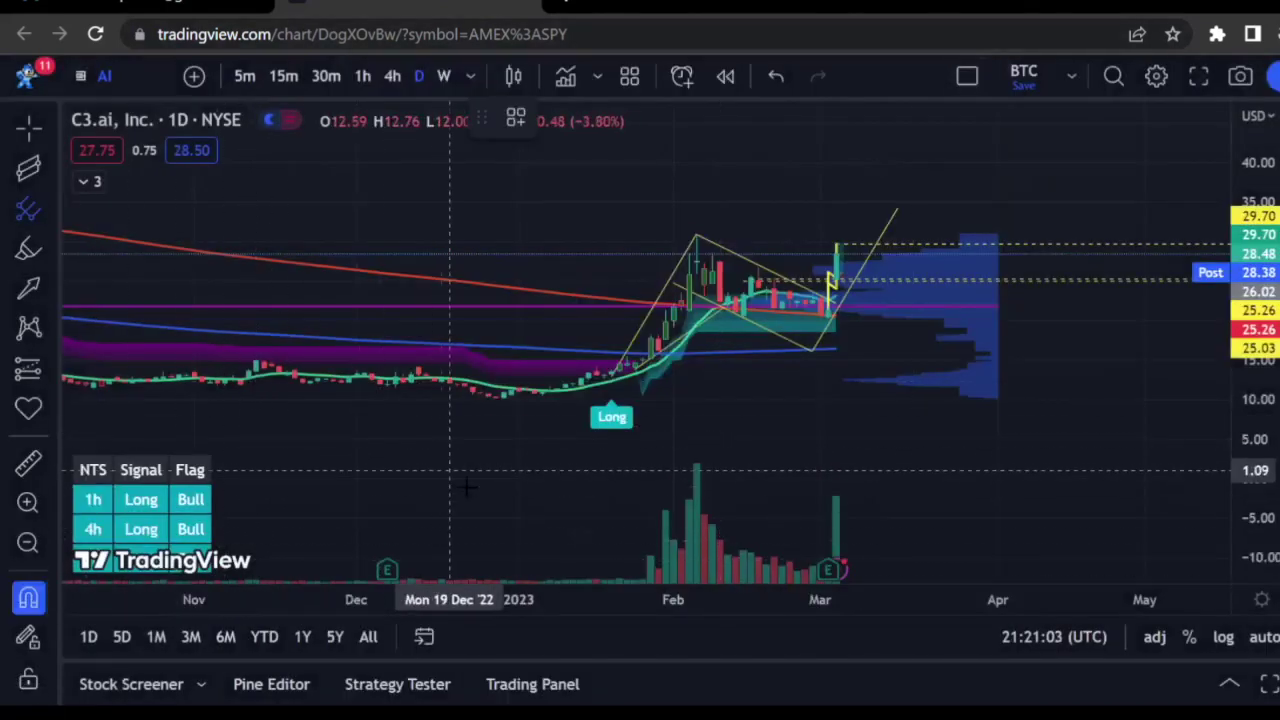
click(508, 416)
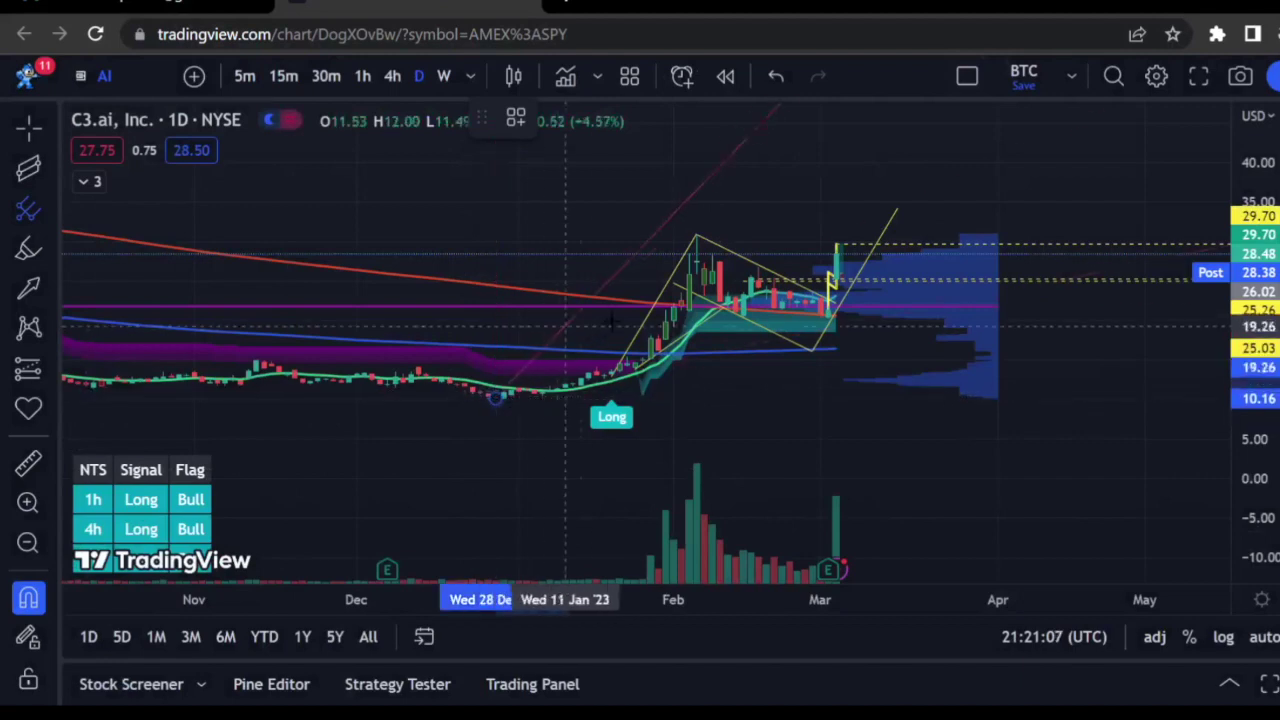
click(697, 236)
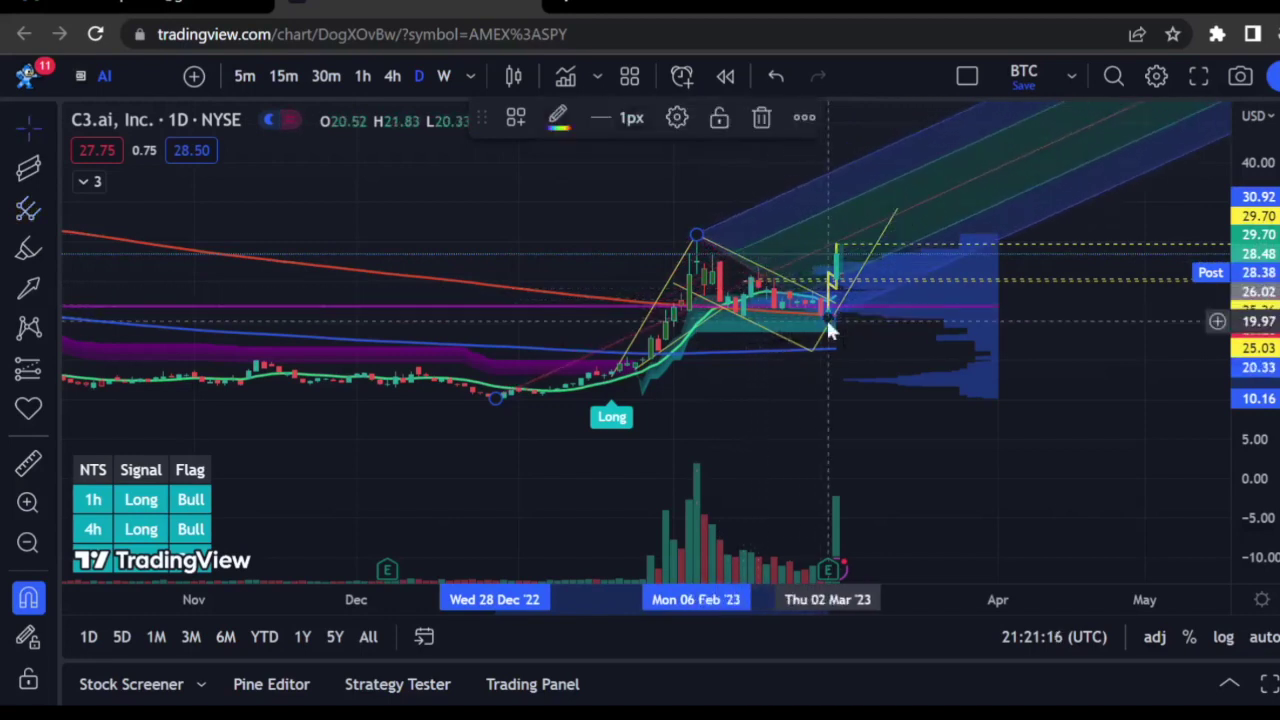
click(818, 338)
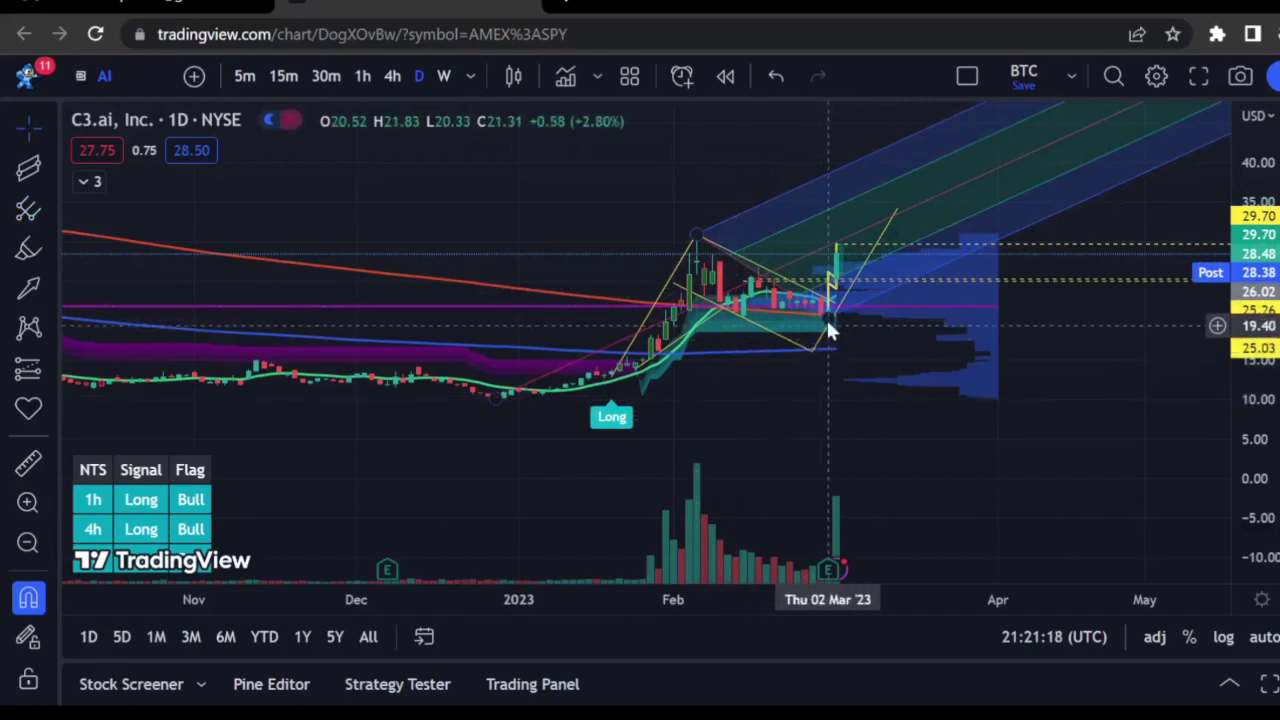
- Try the Pitchfork's third anchor at the 20.41 low on 14 February 2023 and return it to the 2 March low
drag(824, 309, 744, 321)
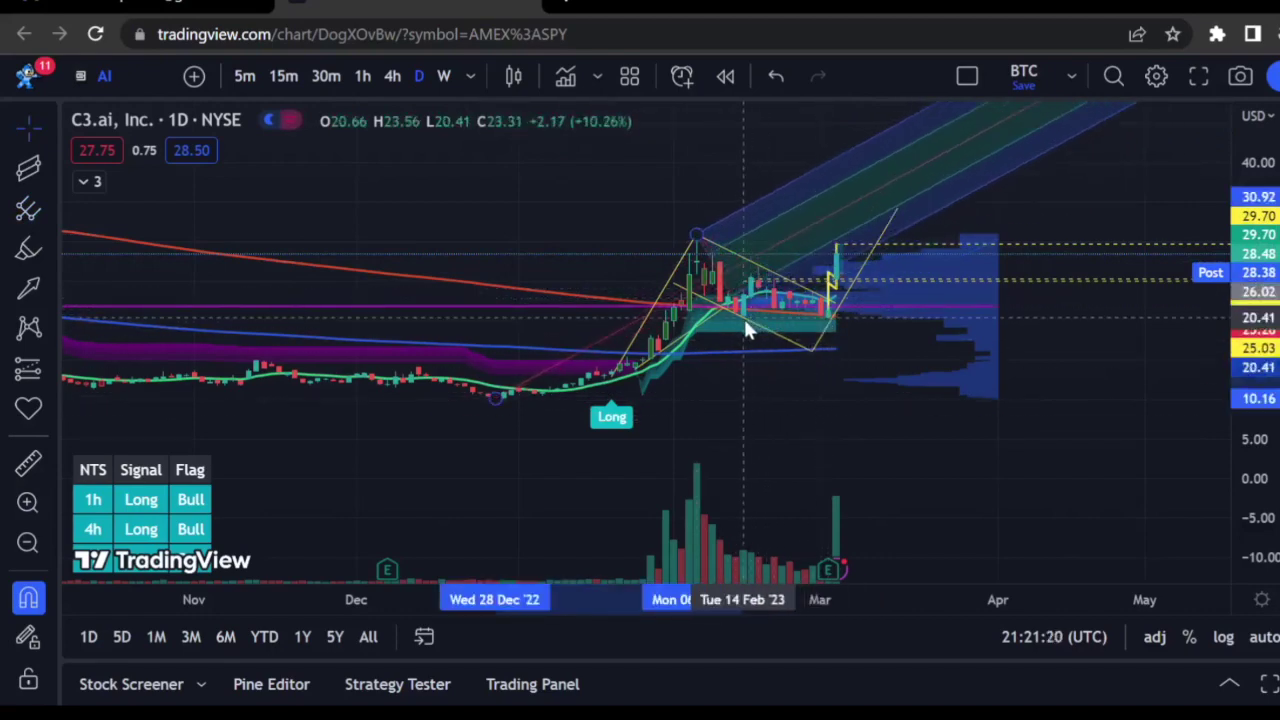
drag(743, 320, 743, 320)
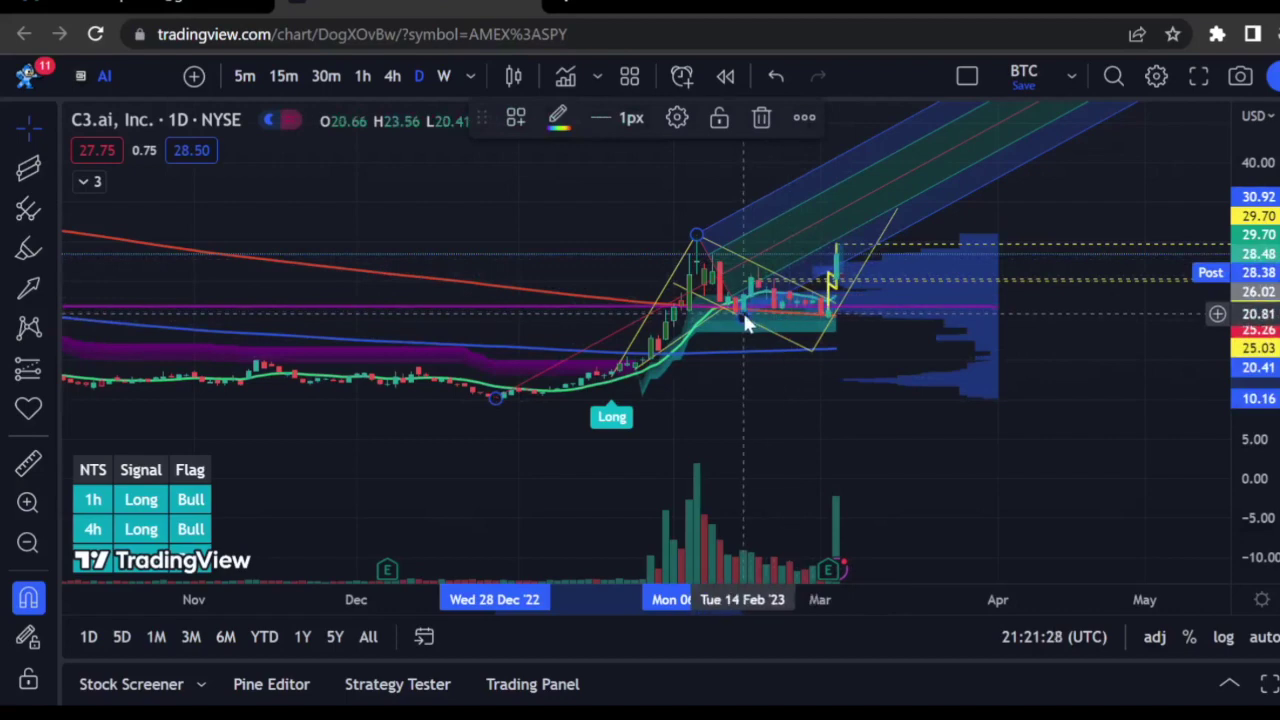
drag(745, 314, 744, 371)
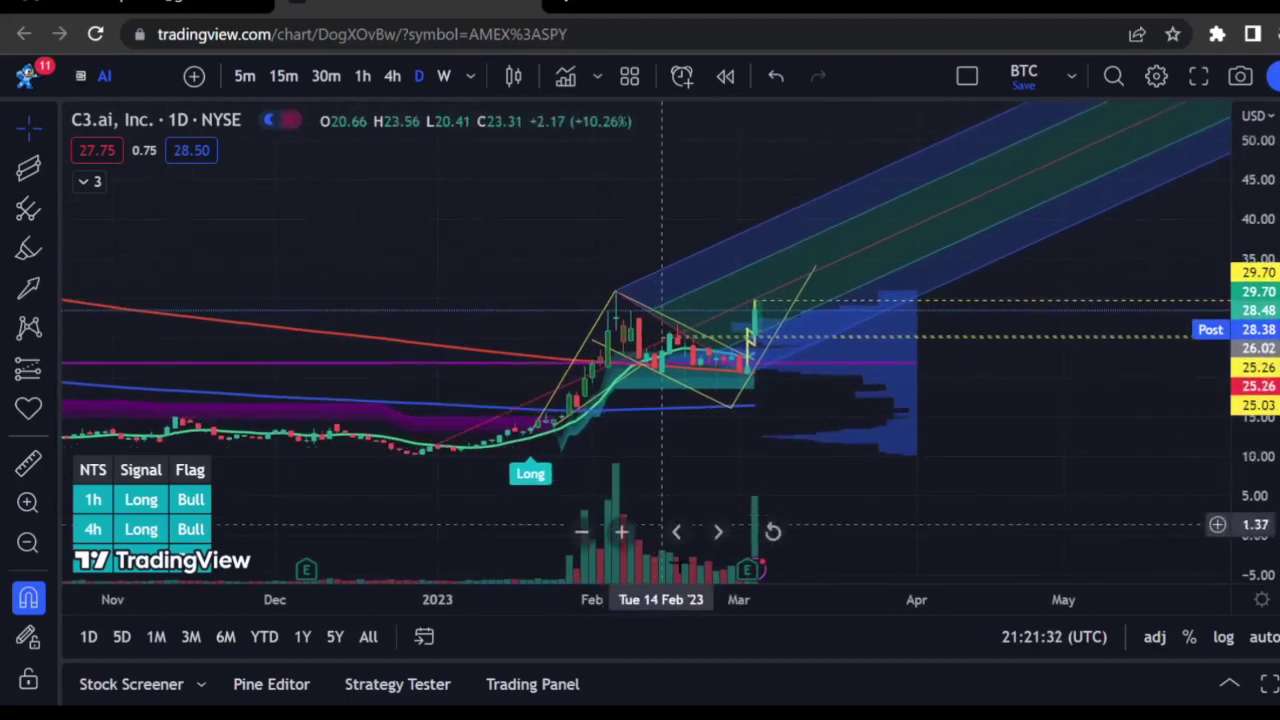
- Examine the February and March 2023 bars against the rising Pitchfork's median line and bands
click(620, 533)
drag(866, 391, 871, 317)
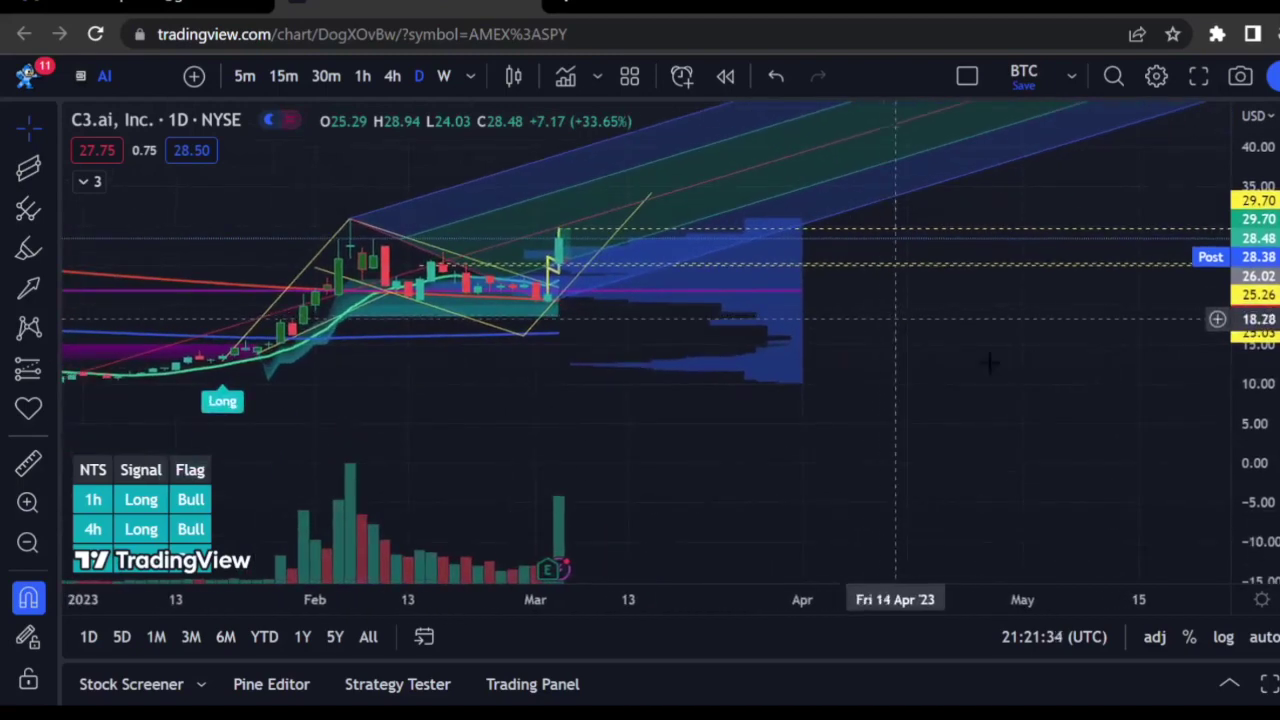
drag(1240, 451, 1243, 390)
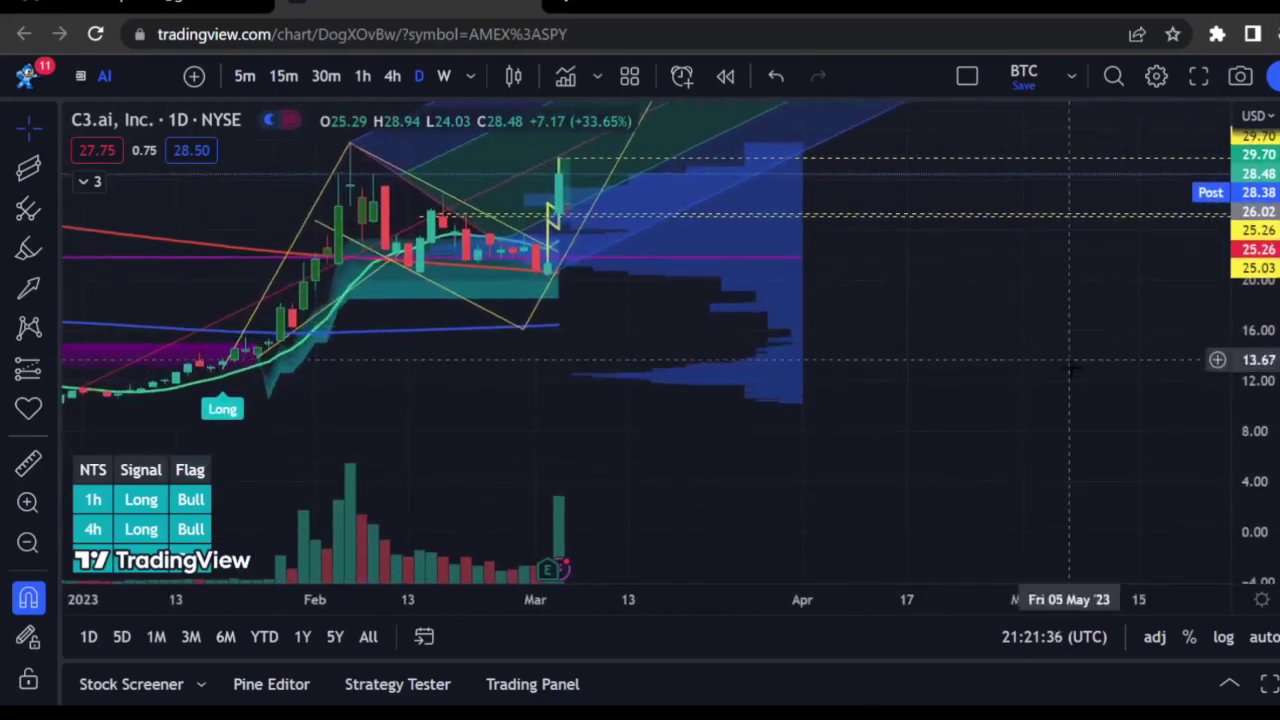
drag(1085, 375, 1117, 465)
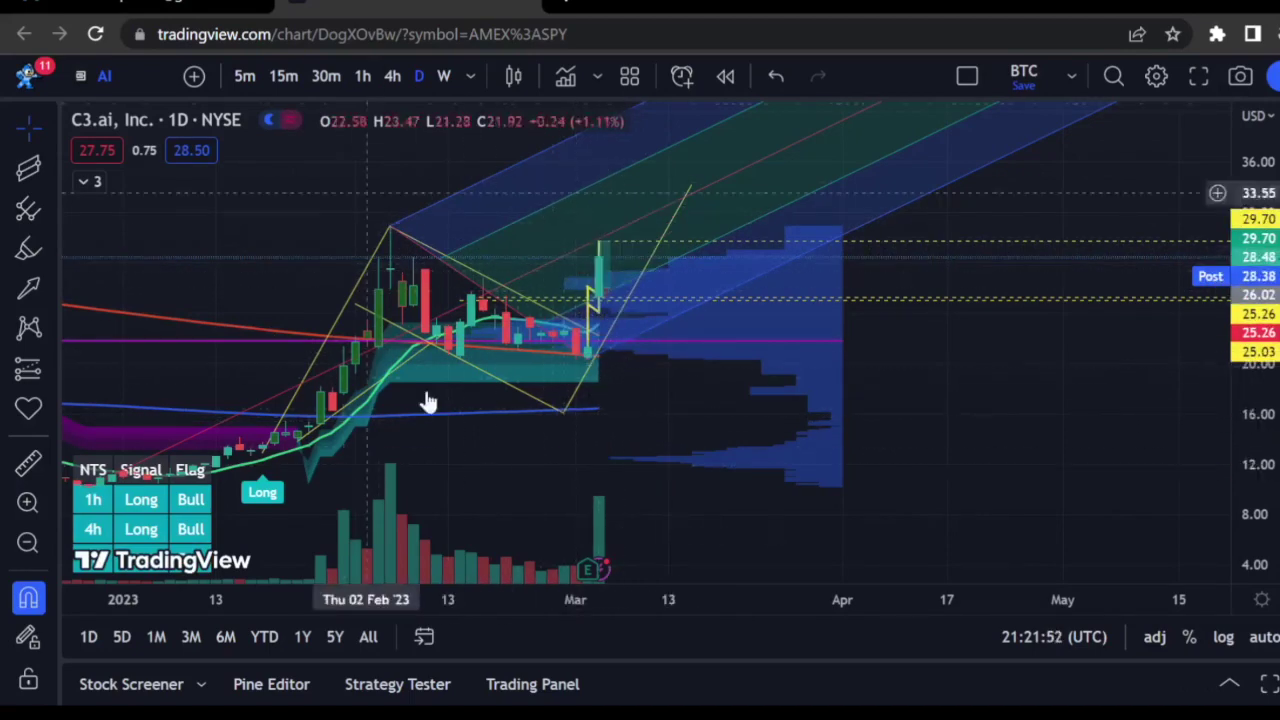
click(621, 532)
click(621, 532)
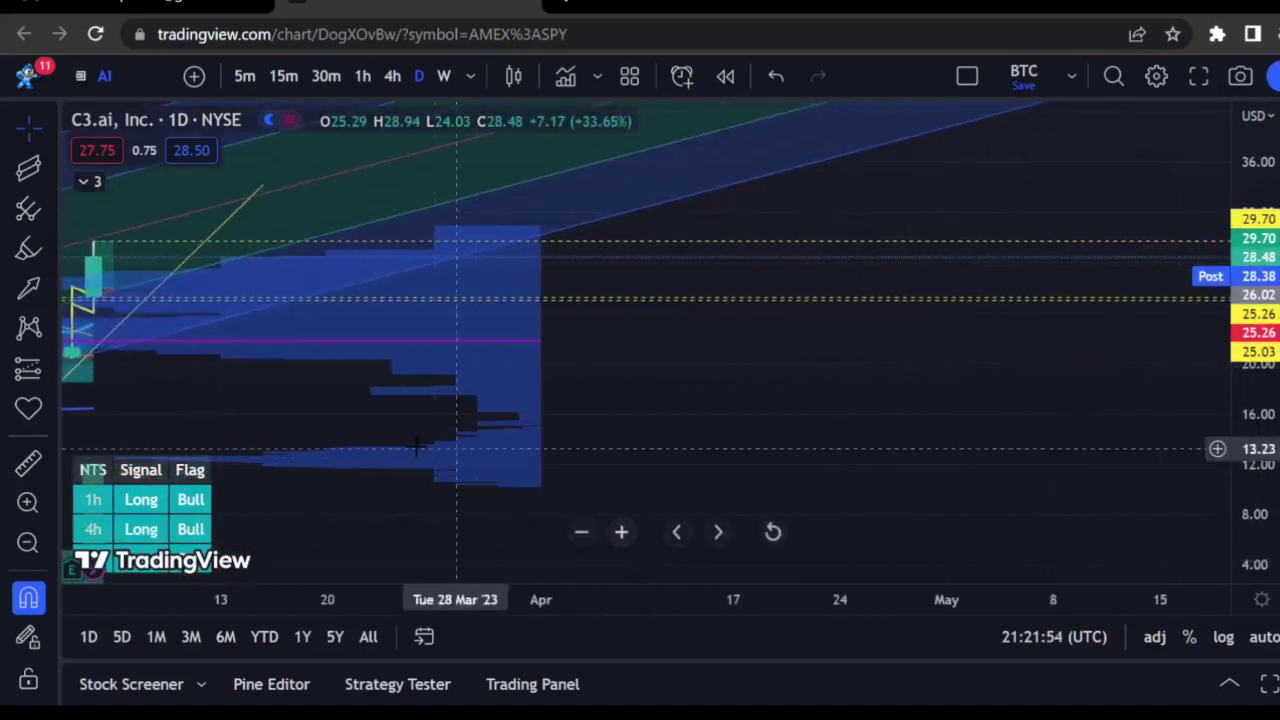
drag(306, 414, 808, 500)
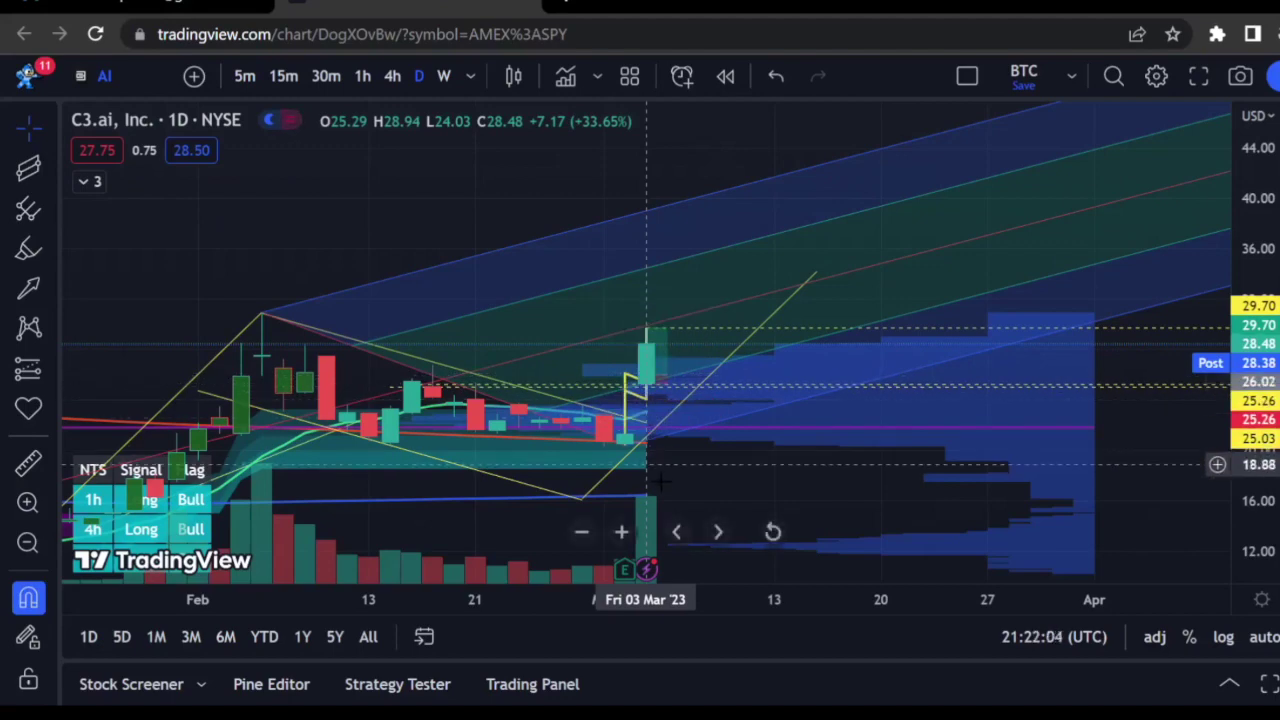
- Delete the long position drawing on the 3 March 2023 bar, undo that deletion, and delete the yellow line over the same bar
click(648, 340)
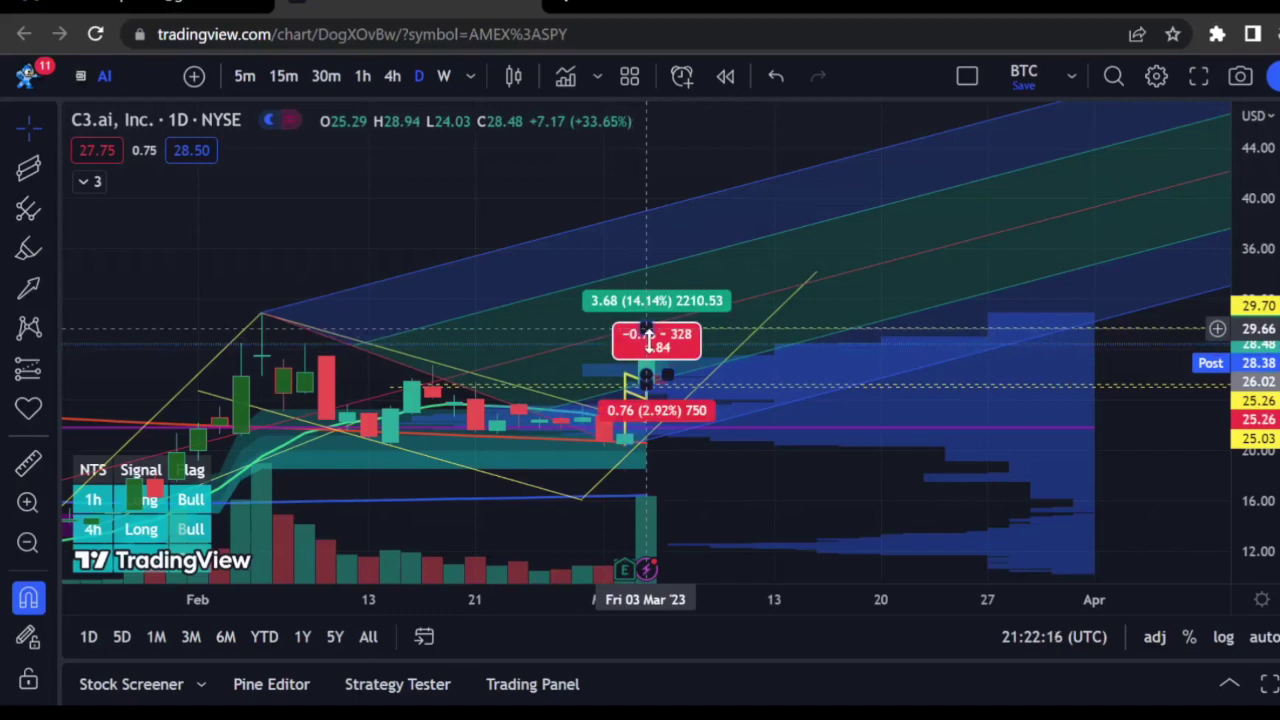
click(648, 340)
key(Delete)
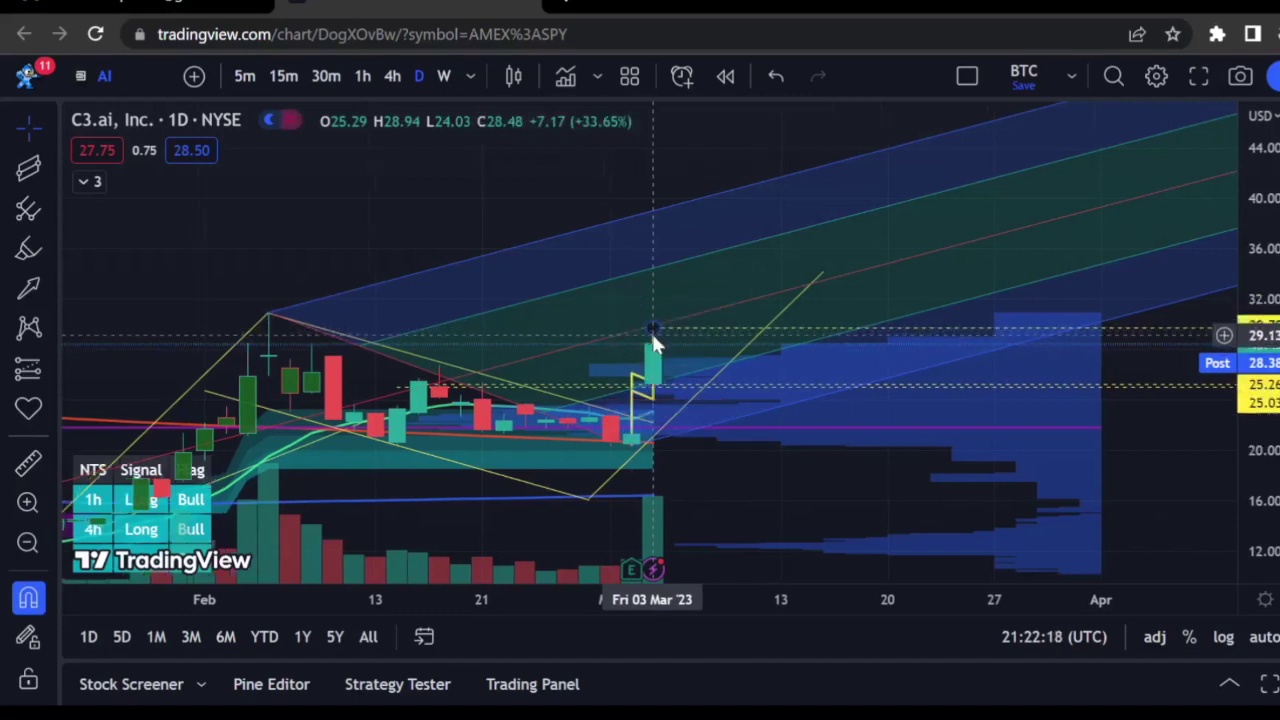
click(776, 75)
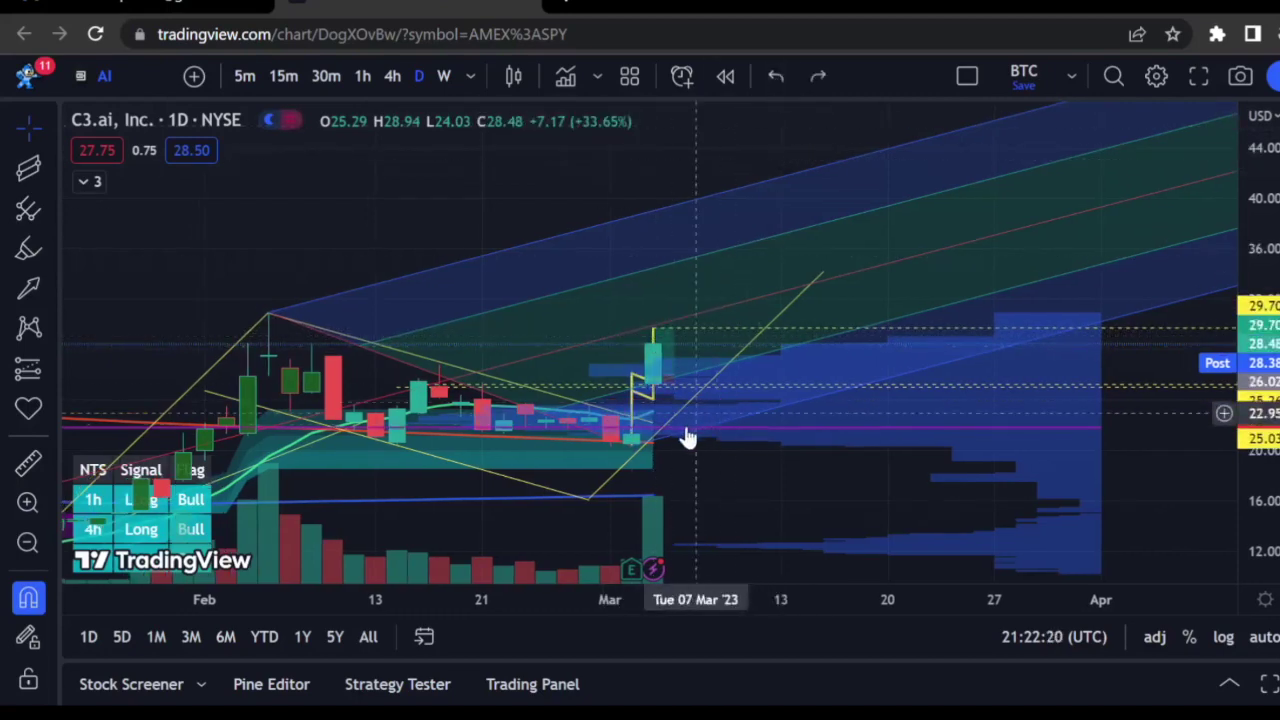
key(Delete)
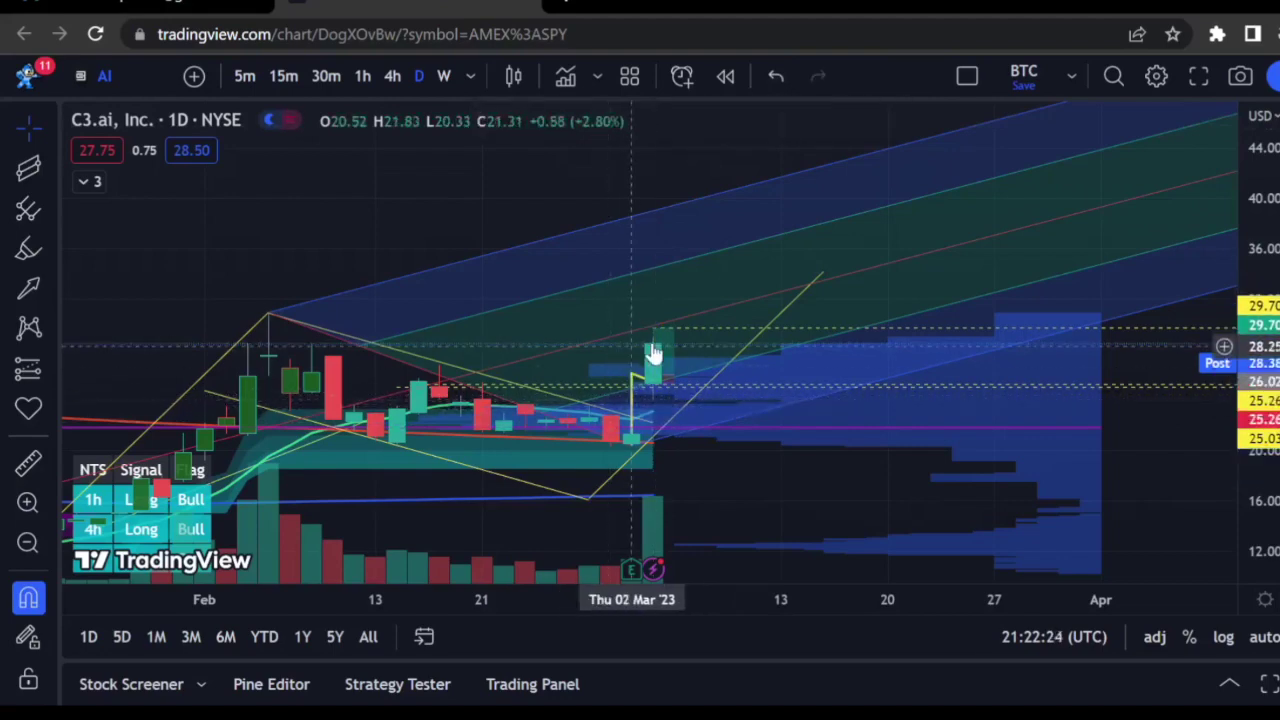
drag(651, 357, 748, 349)
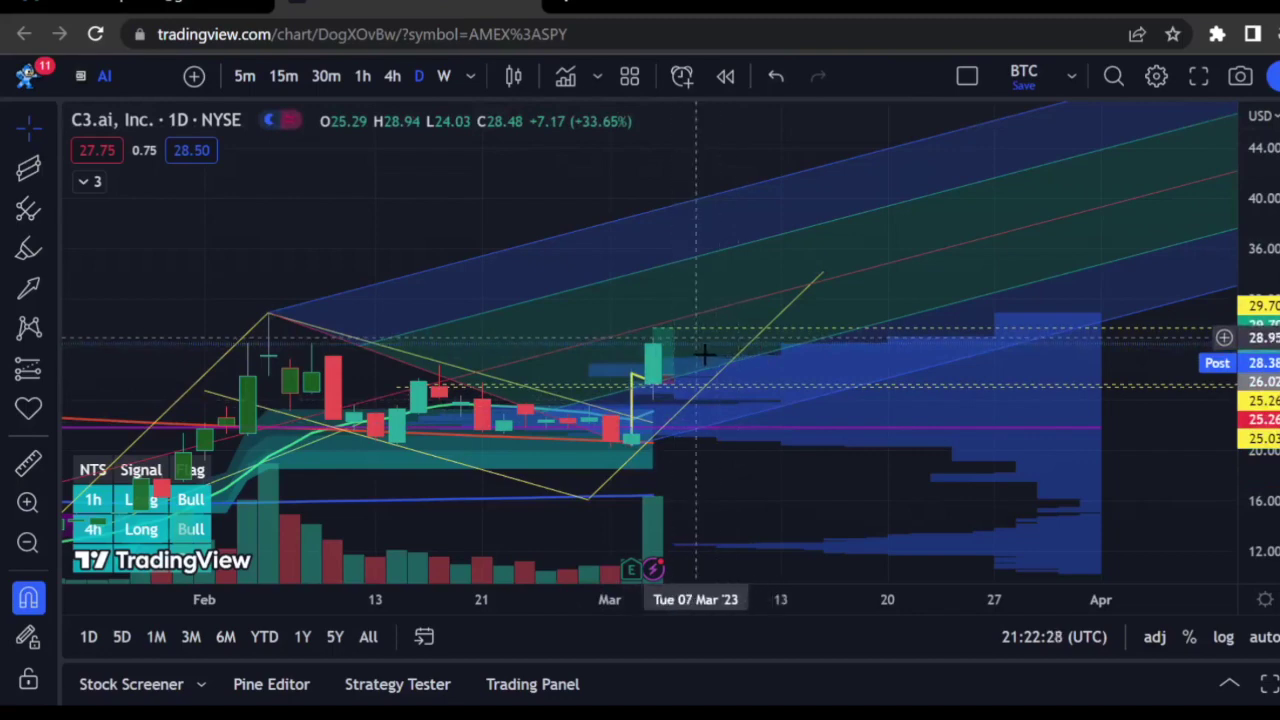
mouse_move(688, 349)
mouse_down()
mouse_move(660, 372)
mouse_move(708, 345)
mouse_up()
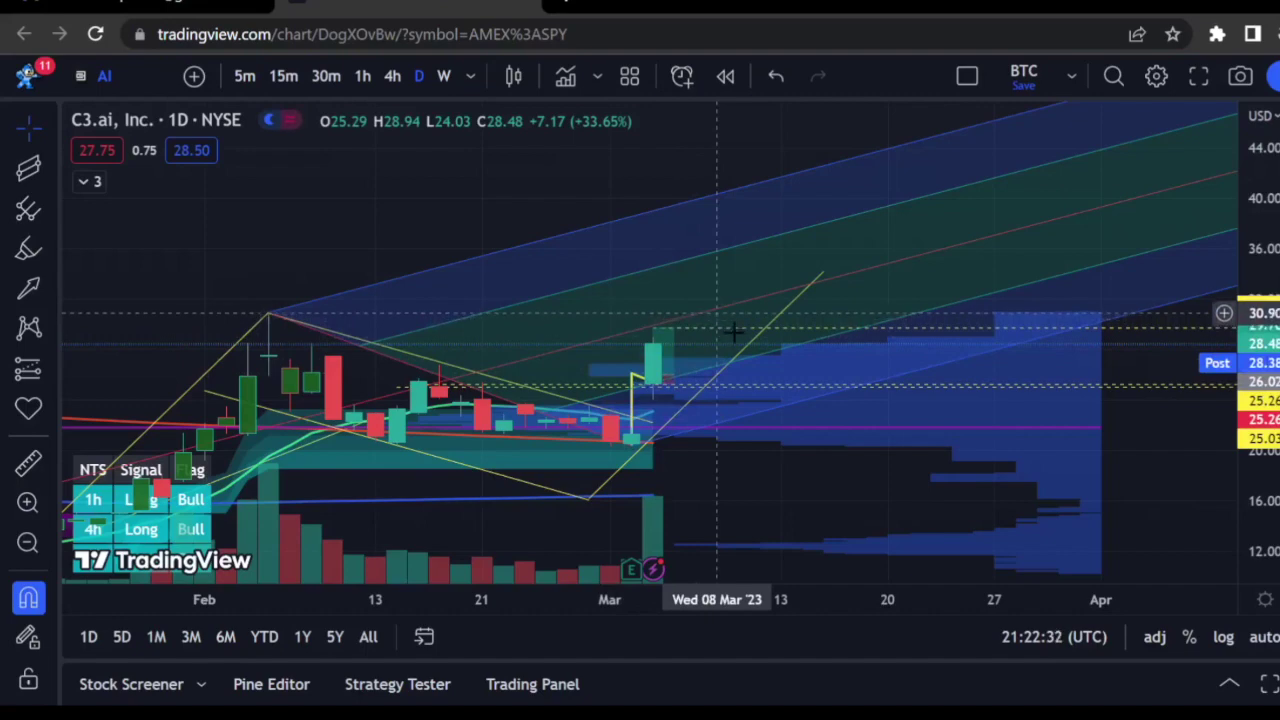
drag(683, 329, 714, 380)
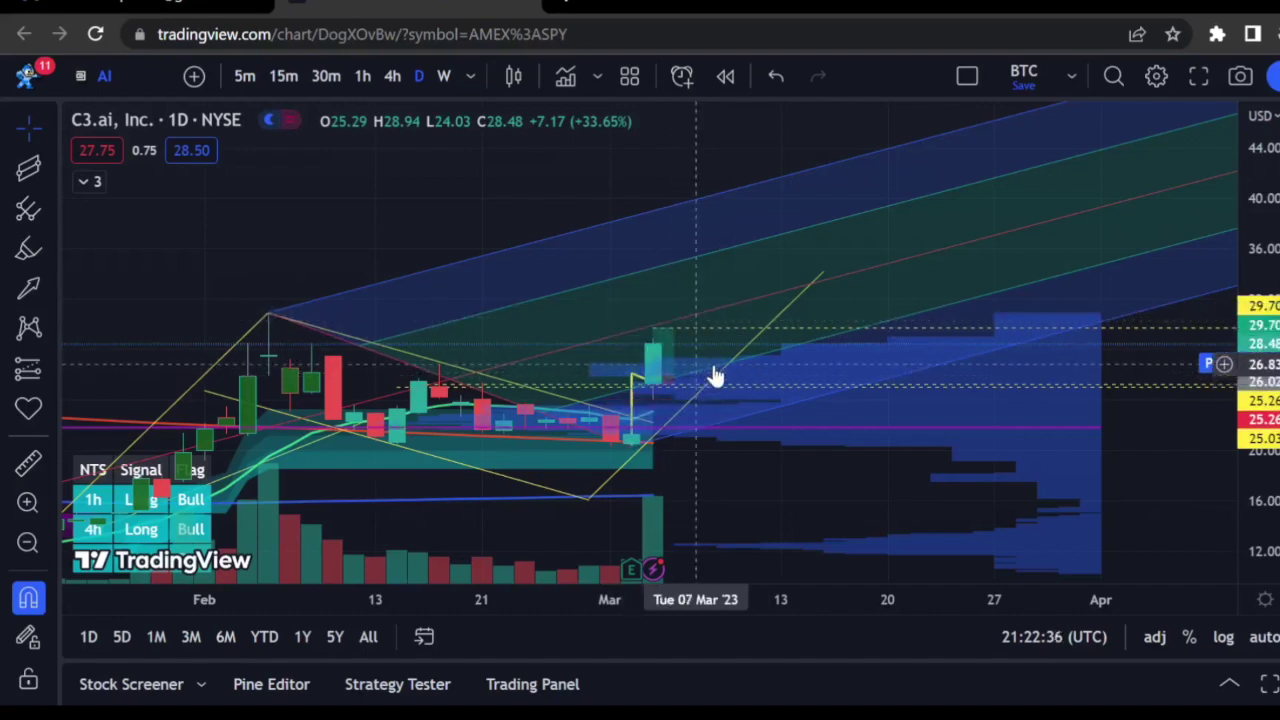
click(686, 386)
click(690, 384)
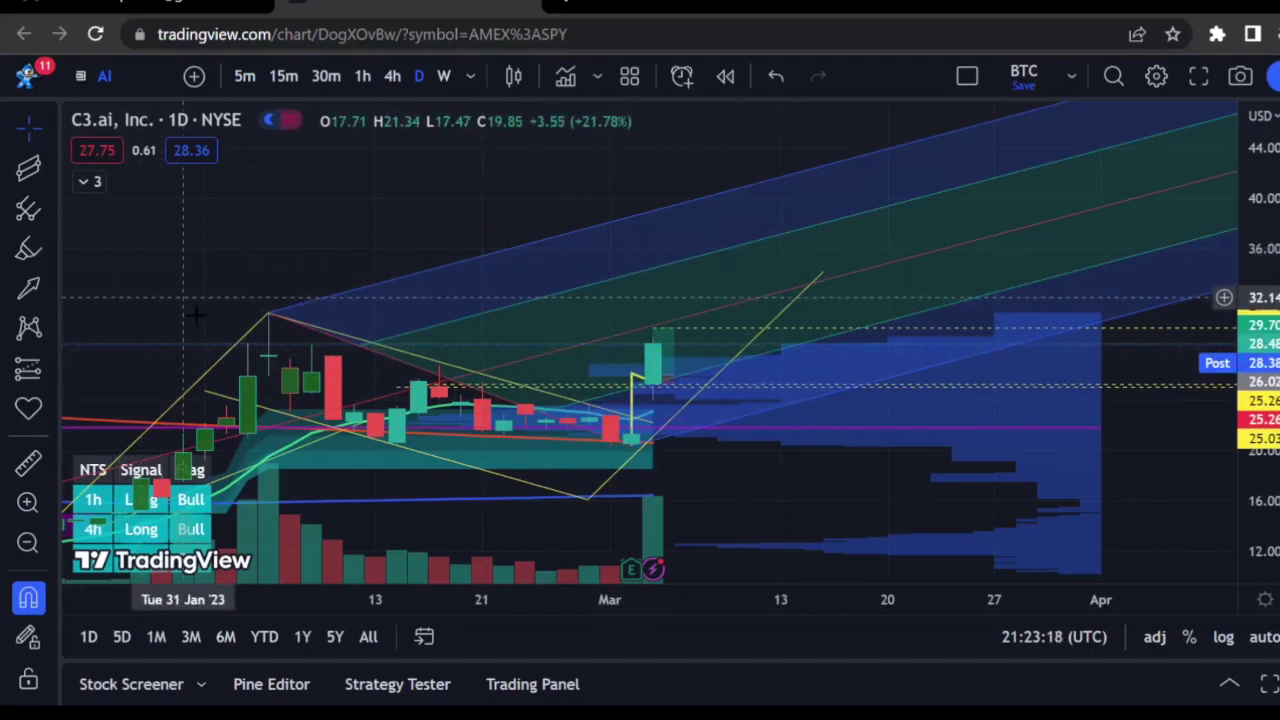
- Review the available line and channel tools, the chart and Elliott wave pattern tools, and the position, forecast and range measuring tools
click(51, 172)
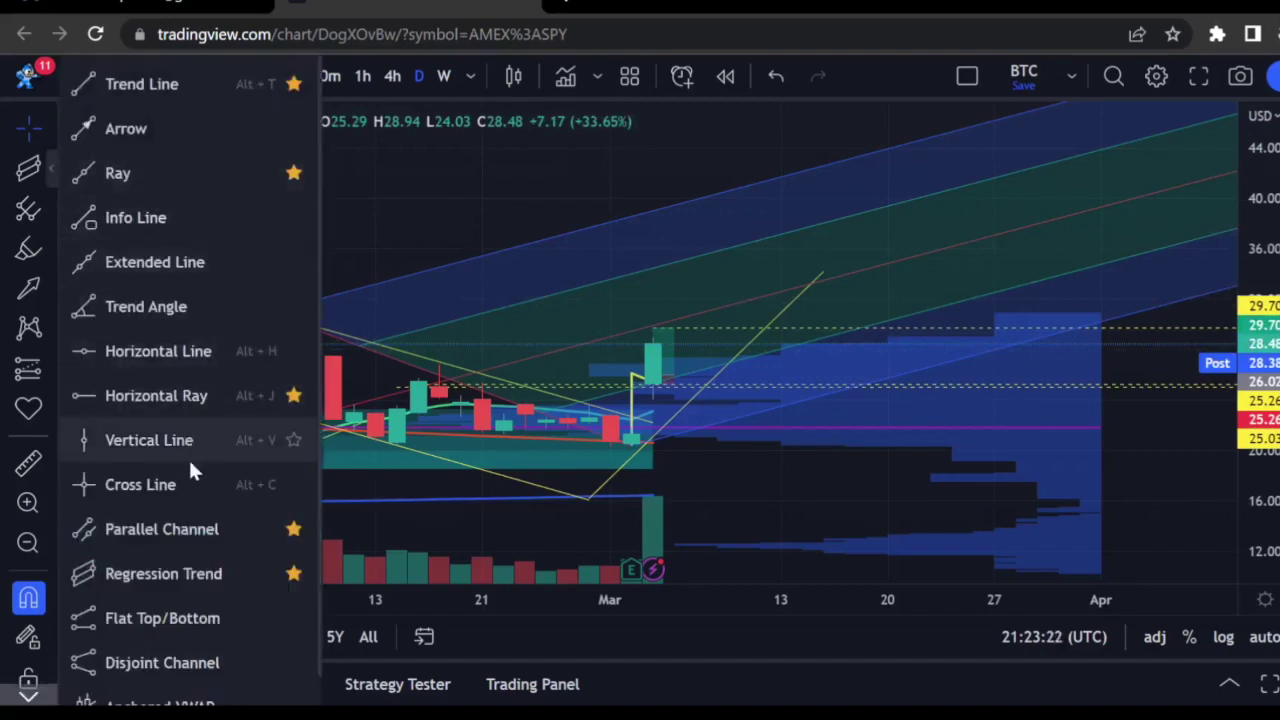
scroll(192, 466, down, 1)
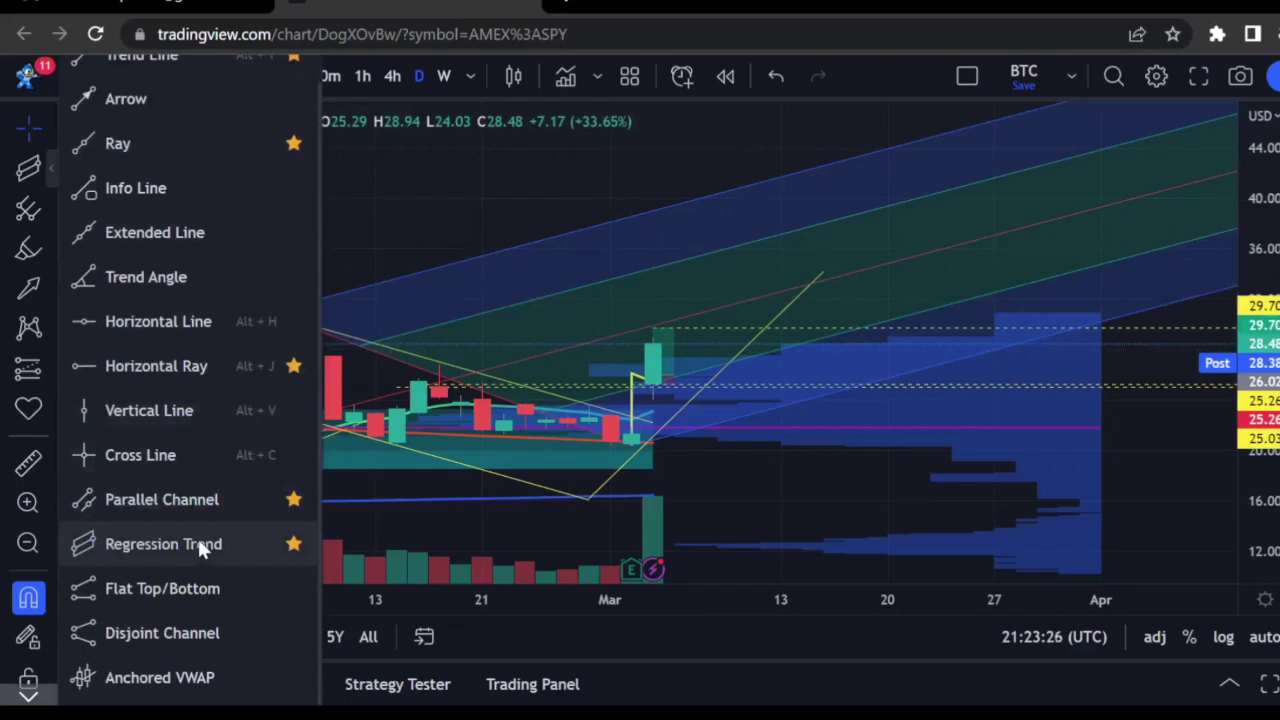
click(39, 169)
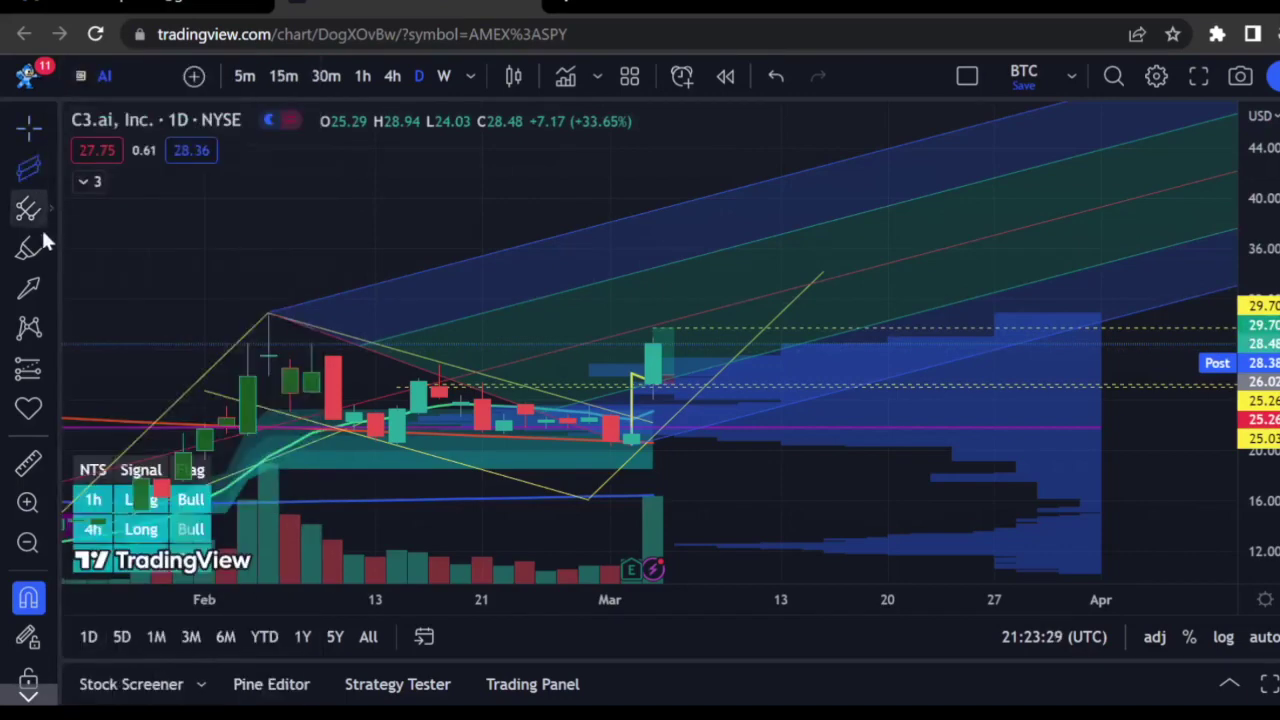
click(47, 324)
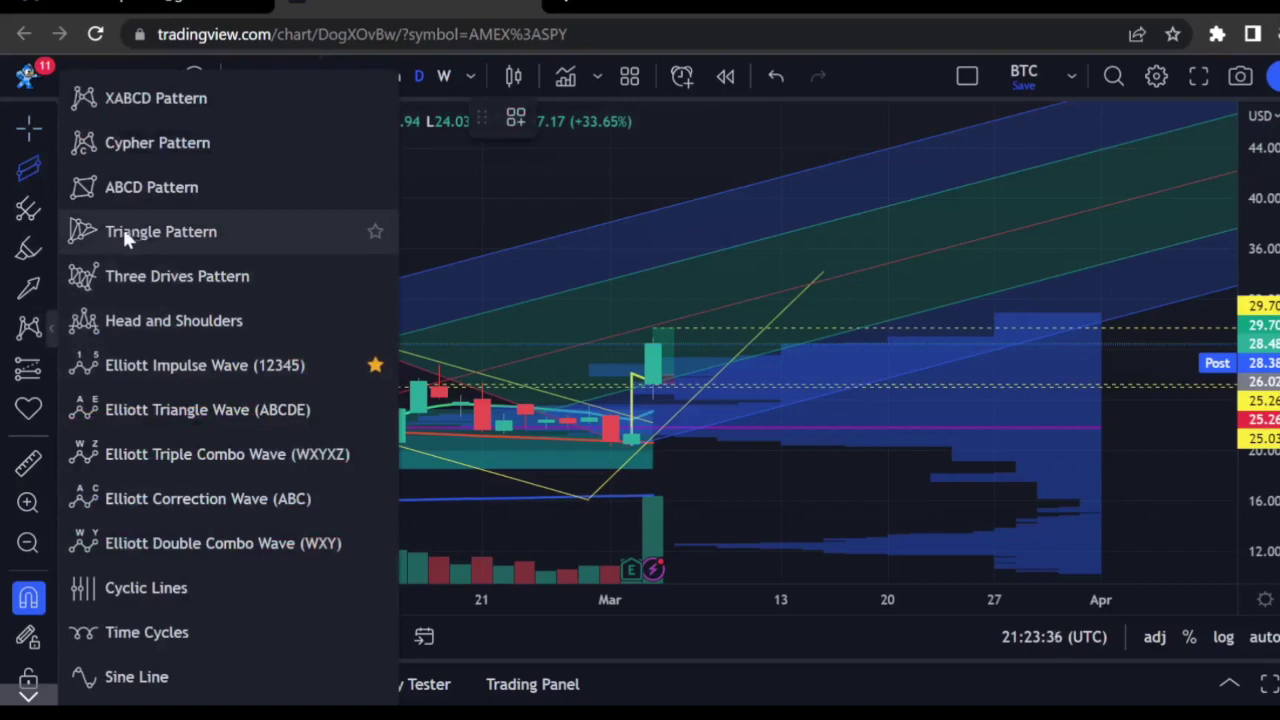
click(48, 327)
click(49, 364)
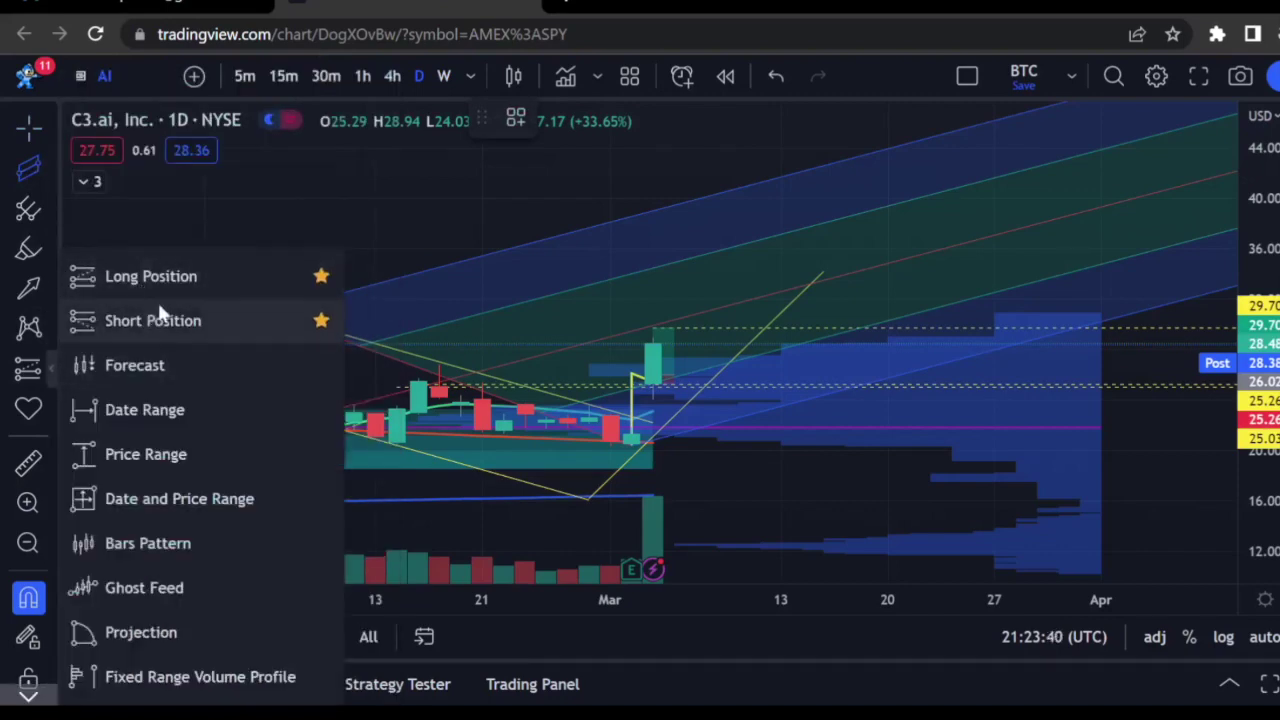
- Try a Regression Trend over the 6 to 9 February 2023 bars and remove it from the chart
click(420, 210)
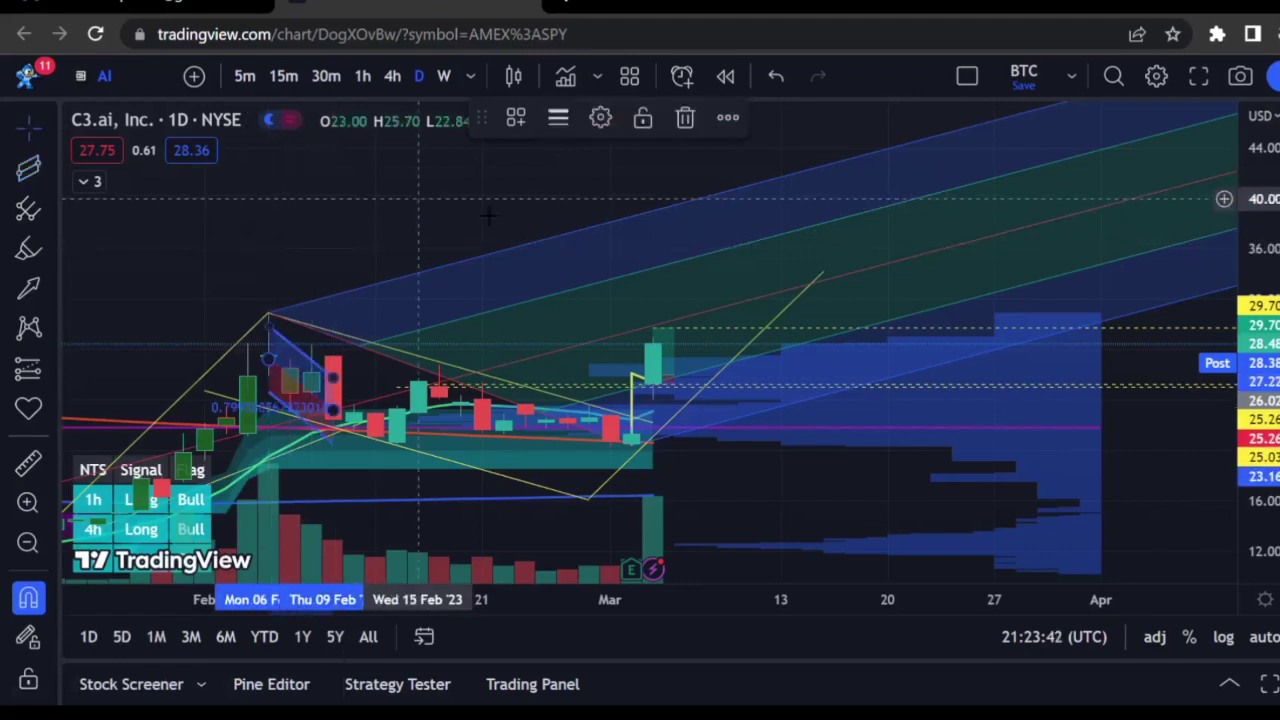
click(674, 335)
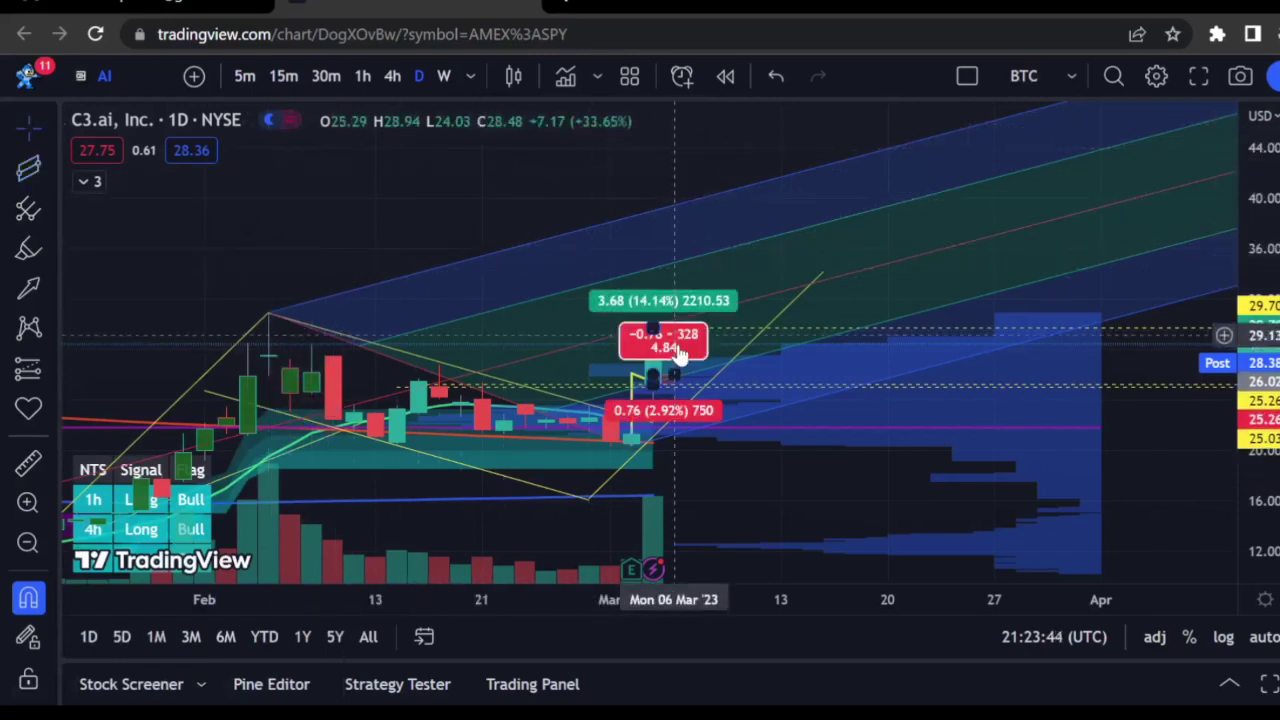
key(Delete)
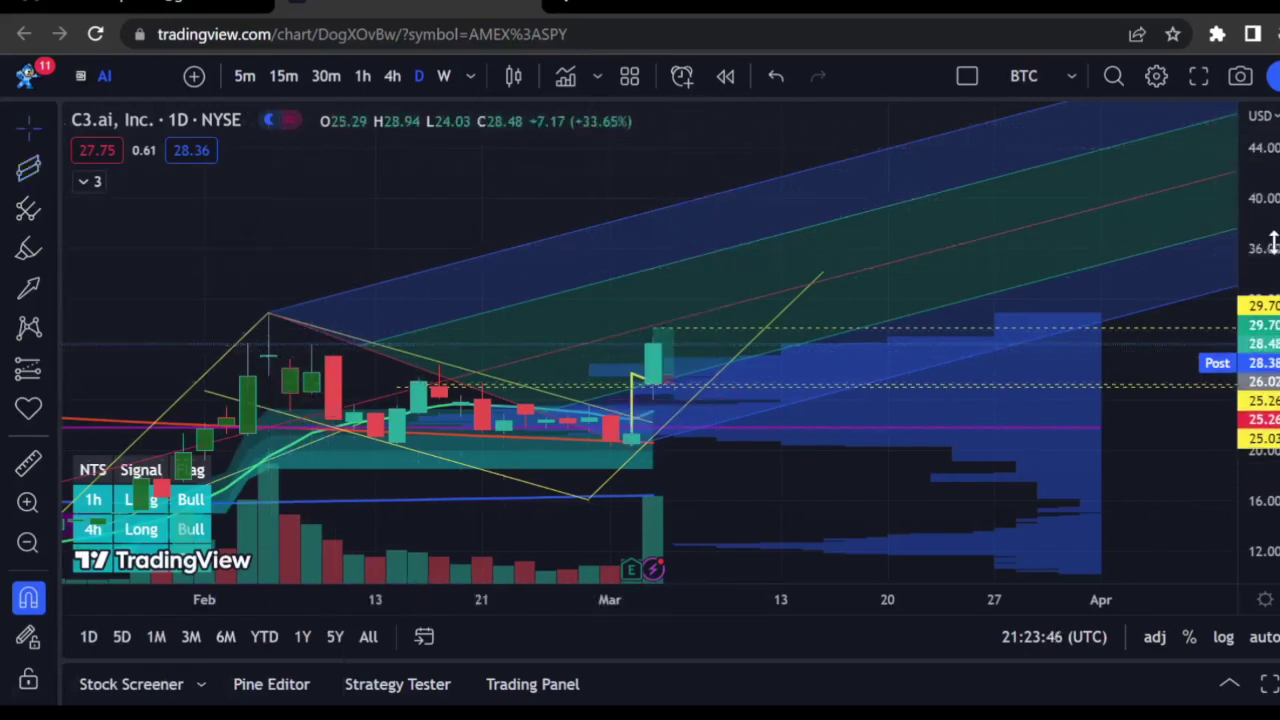